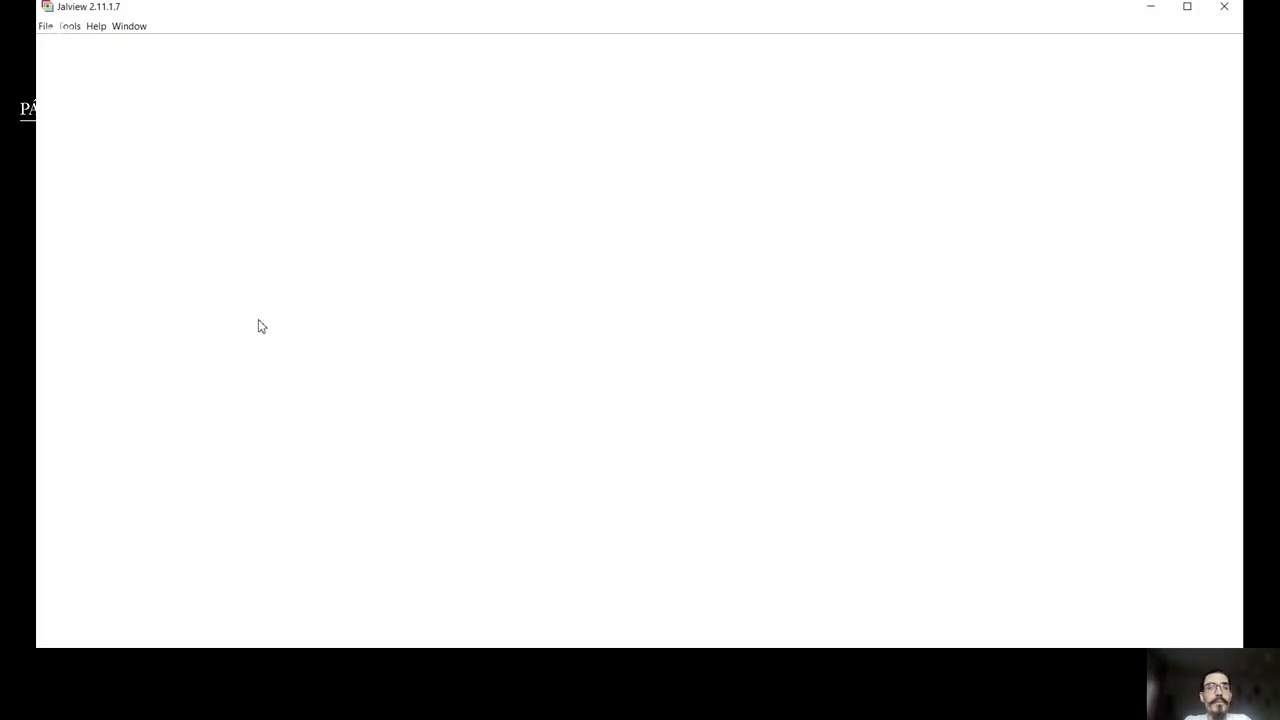
Load the Jalview_sequences.fasta file from the data folder as an input alignment, with the Fasta file type.
{"action": "left_click", "coordinate": [46, 27]}
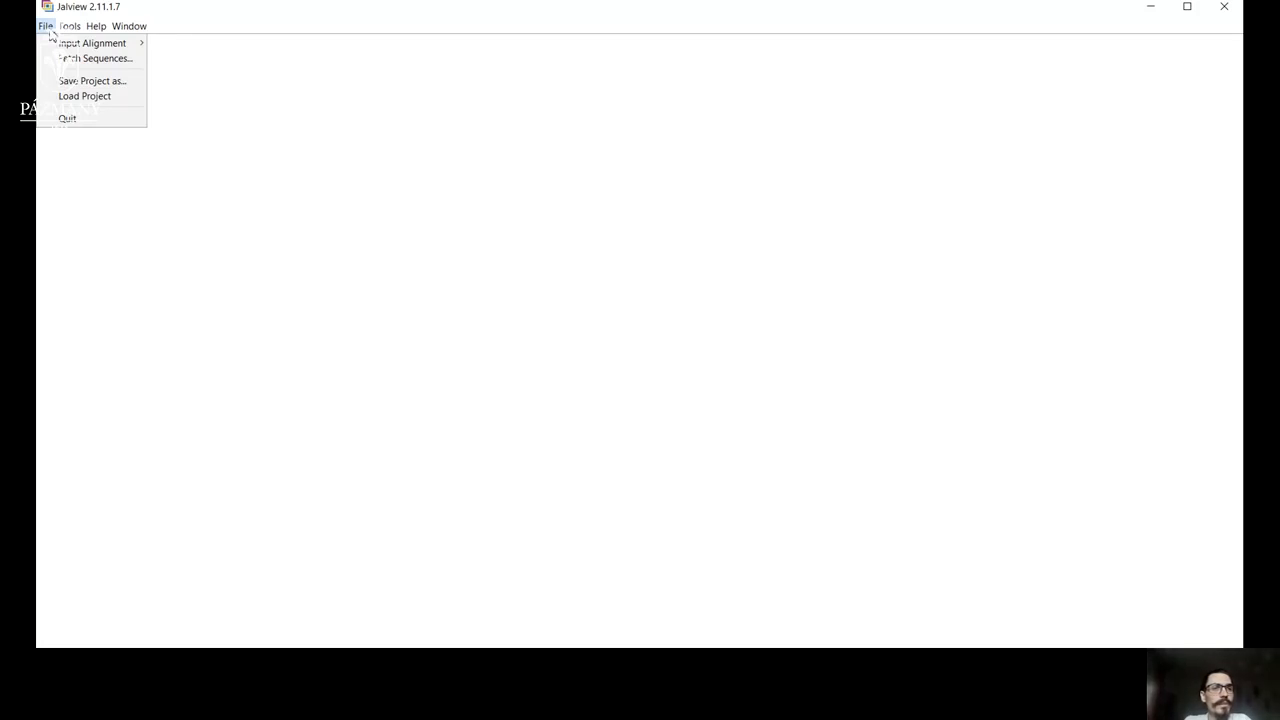
{"action": "mouse_move", "coordinate": [64, 46]}
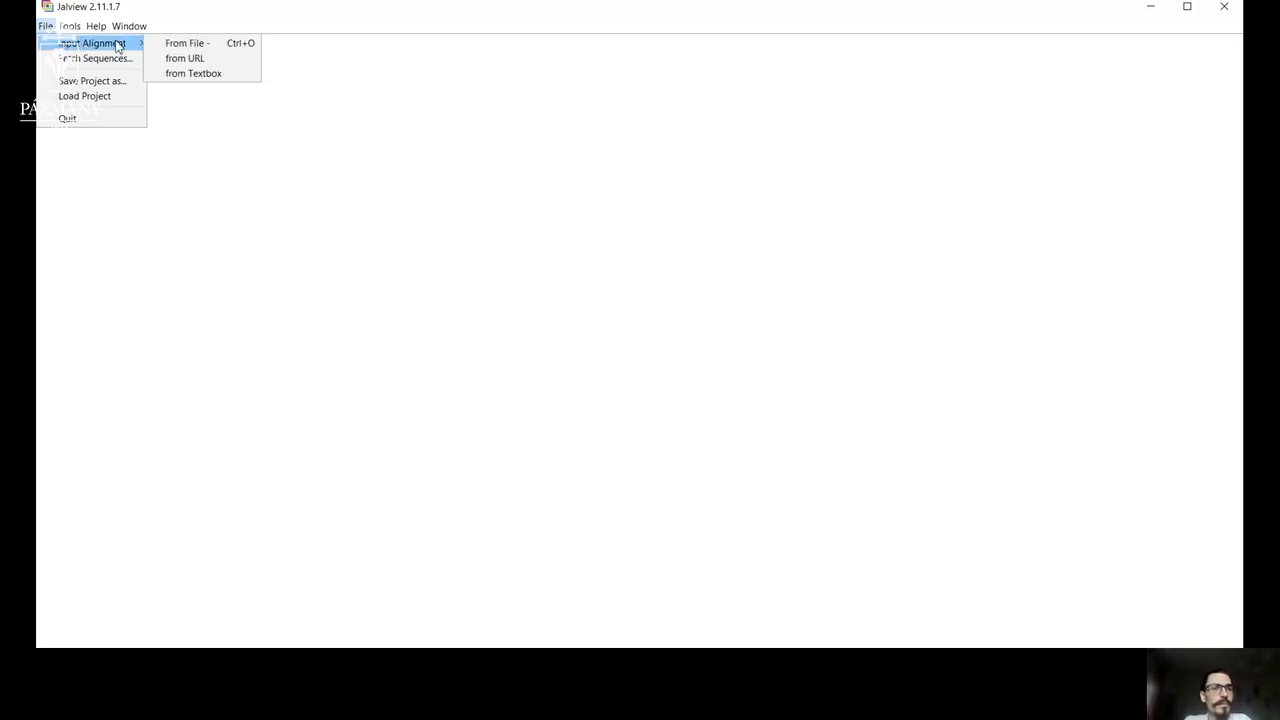
{"action": "left_click", "coordinate": [199, 45]}
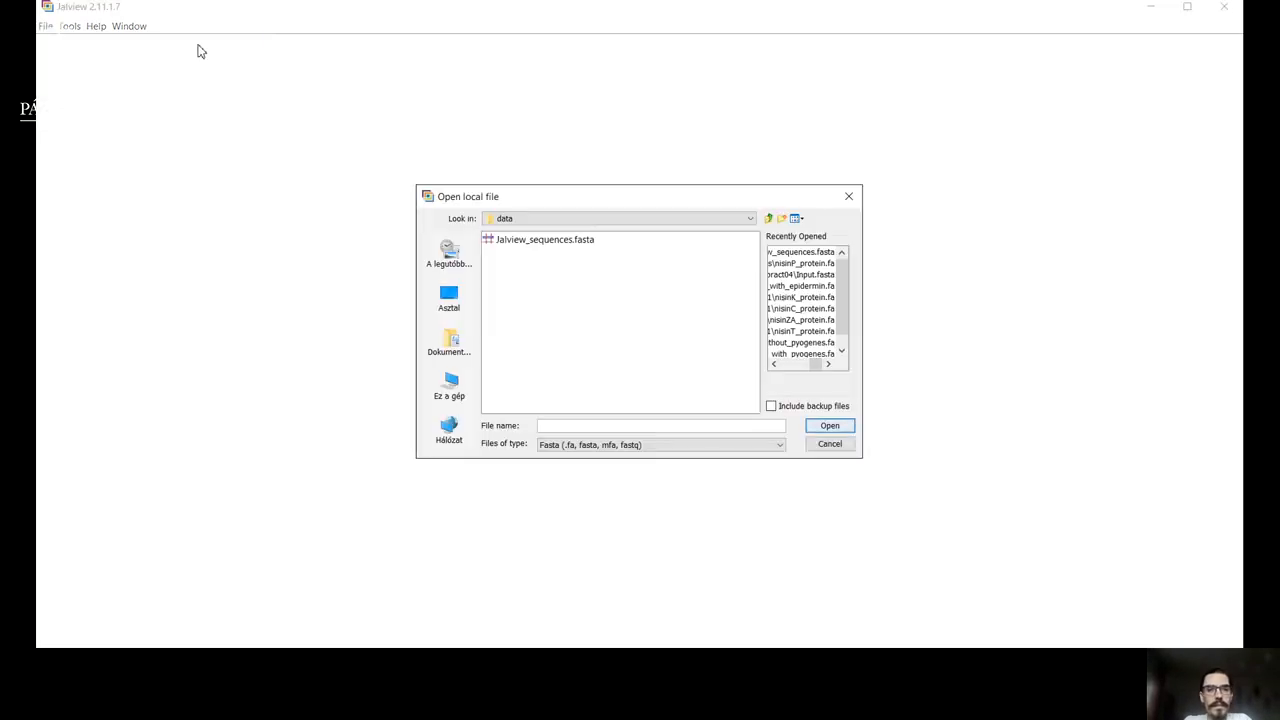
{"action": "left_click", "coordinate": [537, 250]}
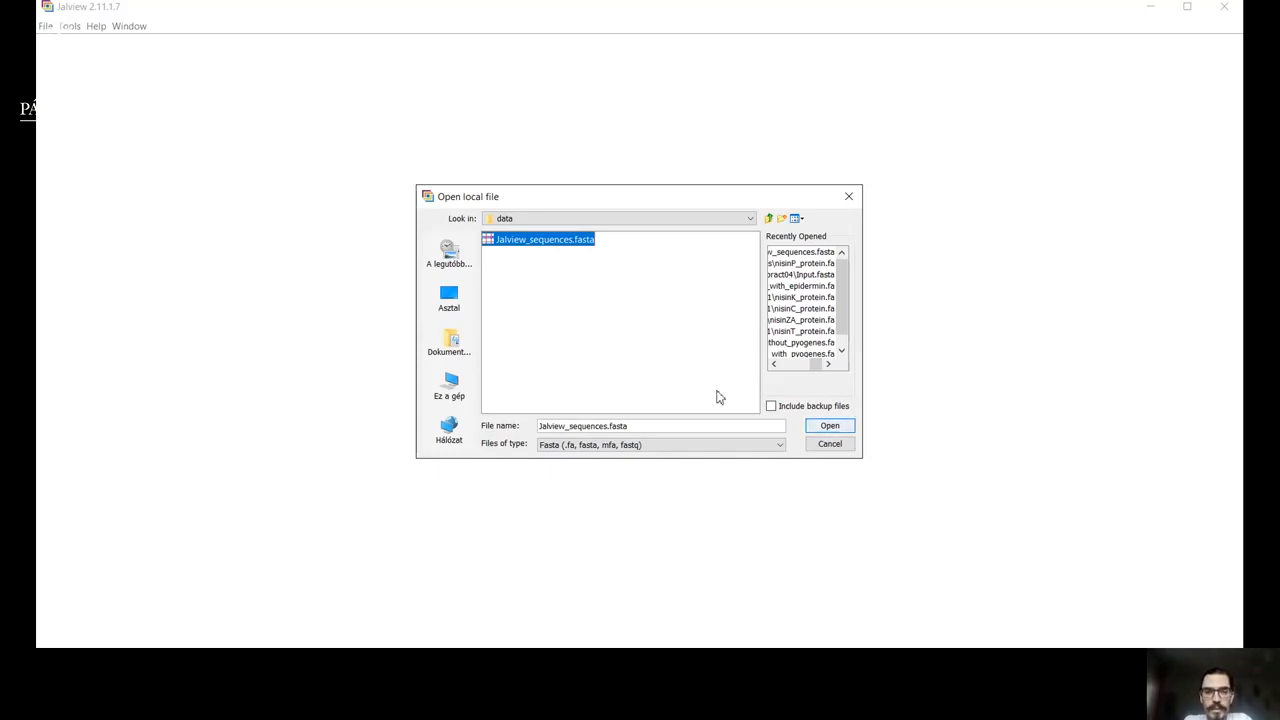
{"action": "left_click", "coordinate": [781, 447]}
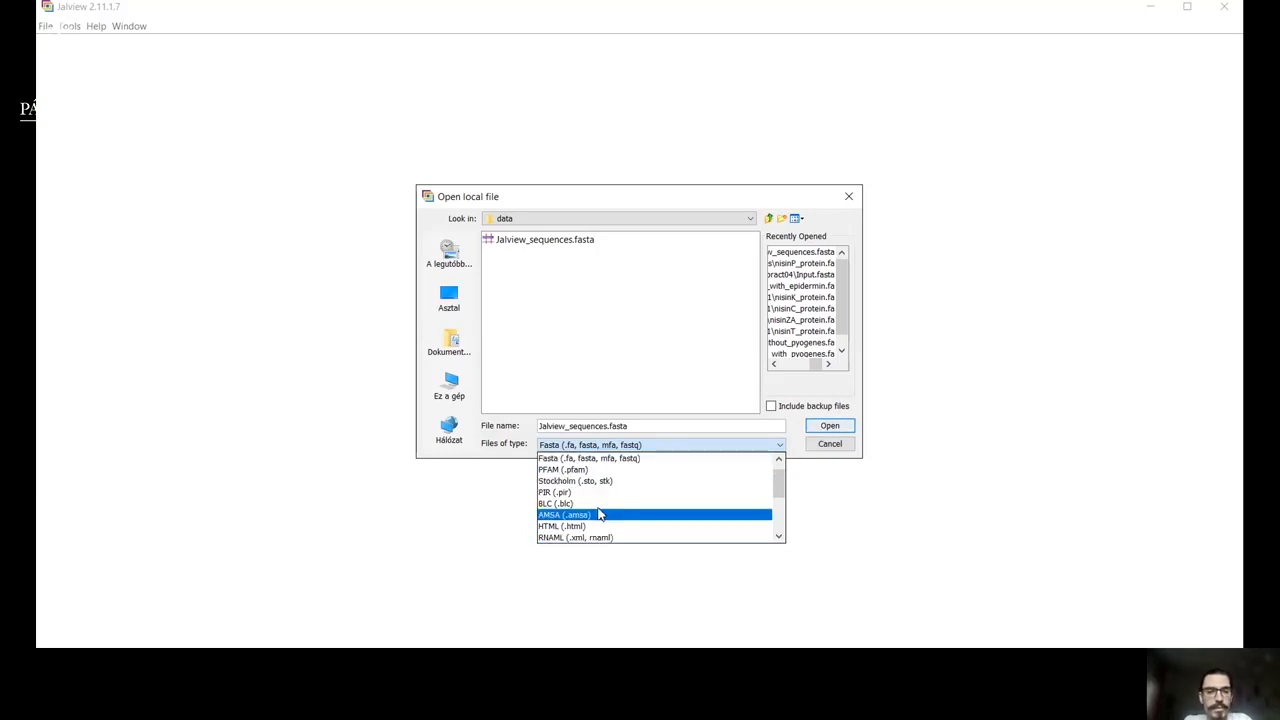
{"action": "left_click", "coordinate": [624, 376]}
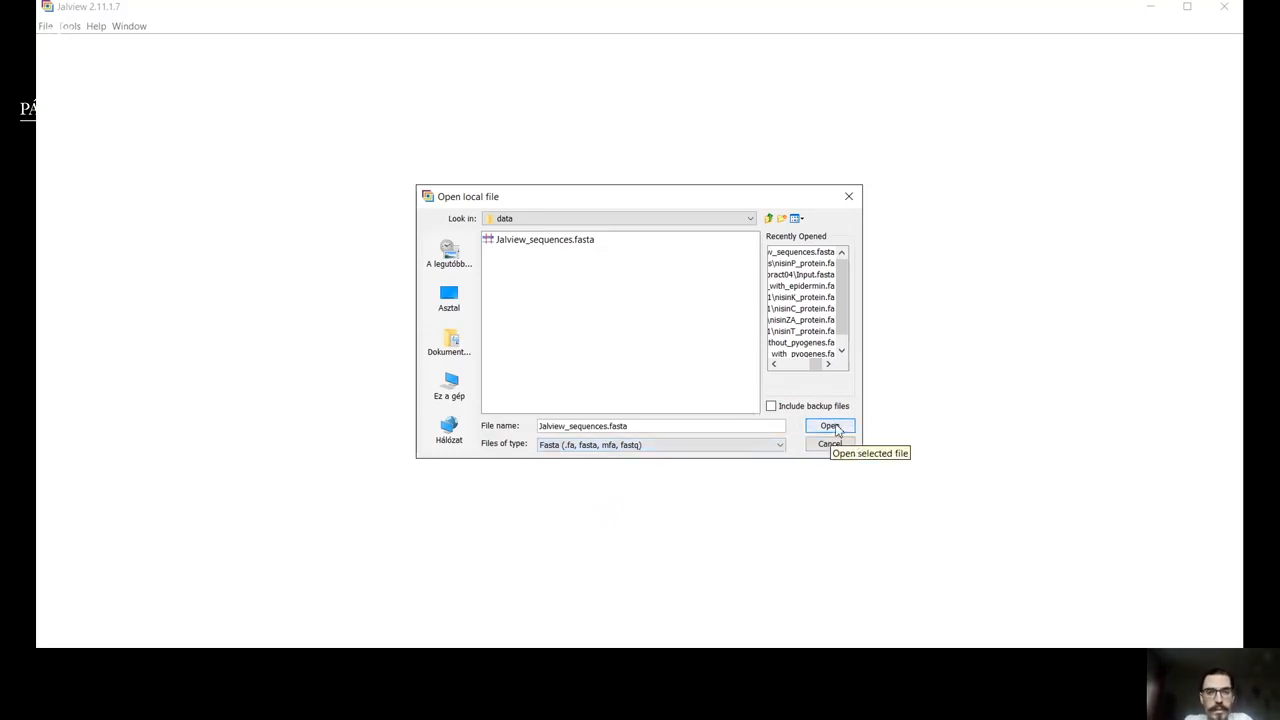
{"action": "left_click", "coordinate": [836, 428]}
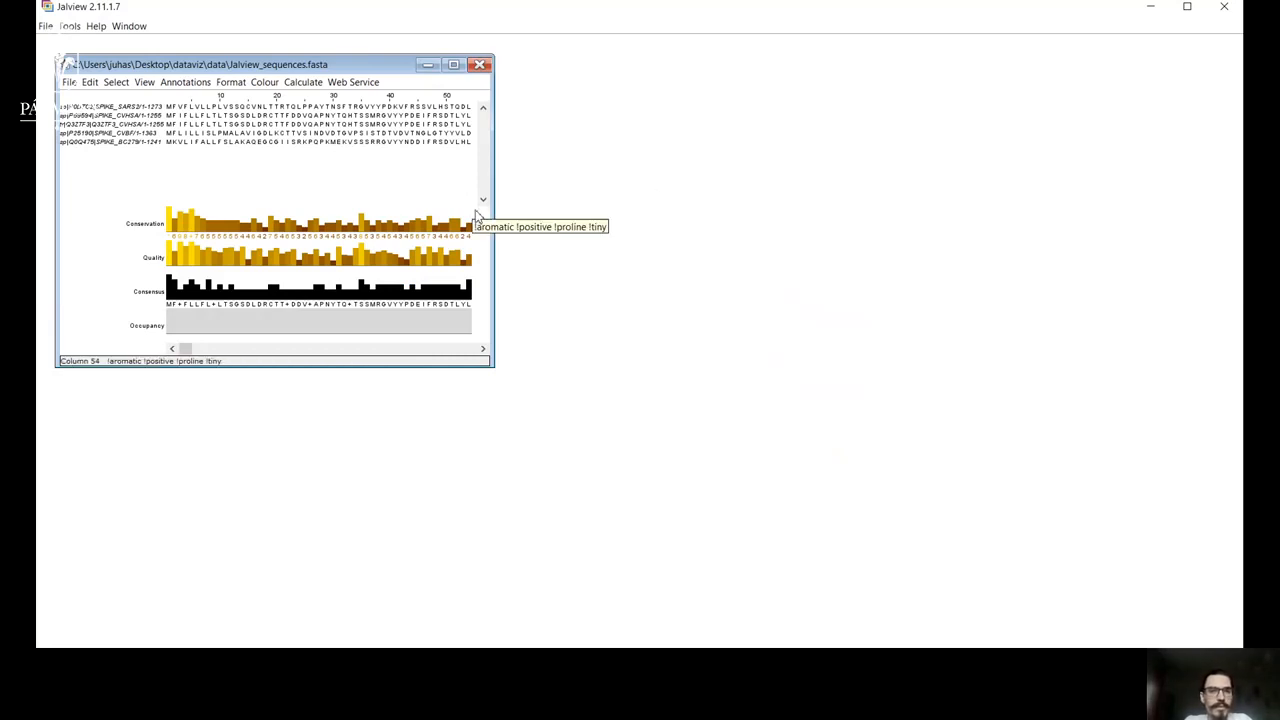
Widen the Jalview_sequences.fasta alignment window and inspect the unaligned spike sequences with their annotation rows.
{"action": "left_click_drag", "start_coordinate": [493, 216], "coordinate": [957, 285]}
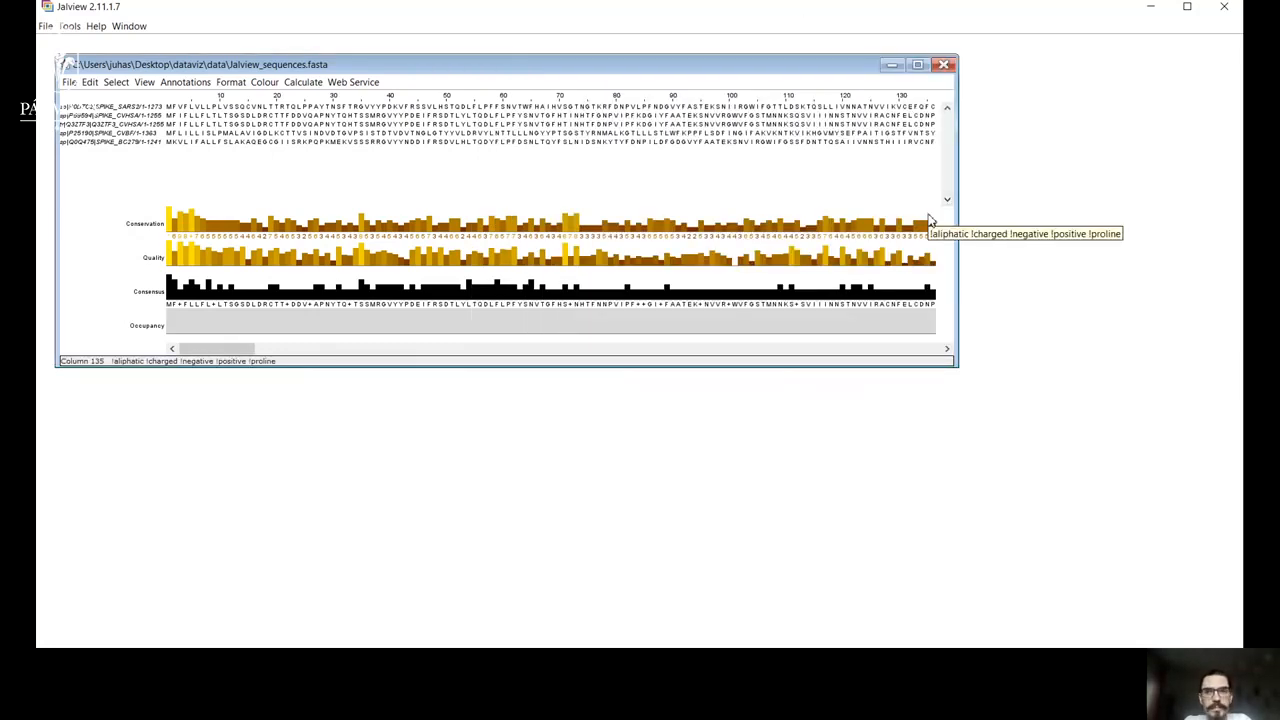
{"action": "left_click_drag", "start_coordinate": [957, 216], "coordinate": [1062, 240]}
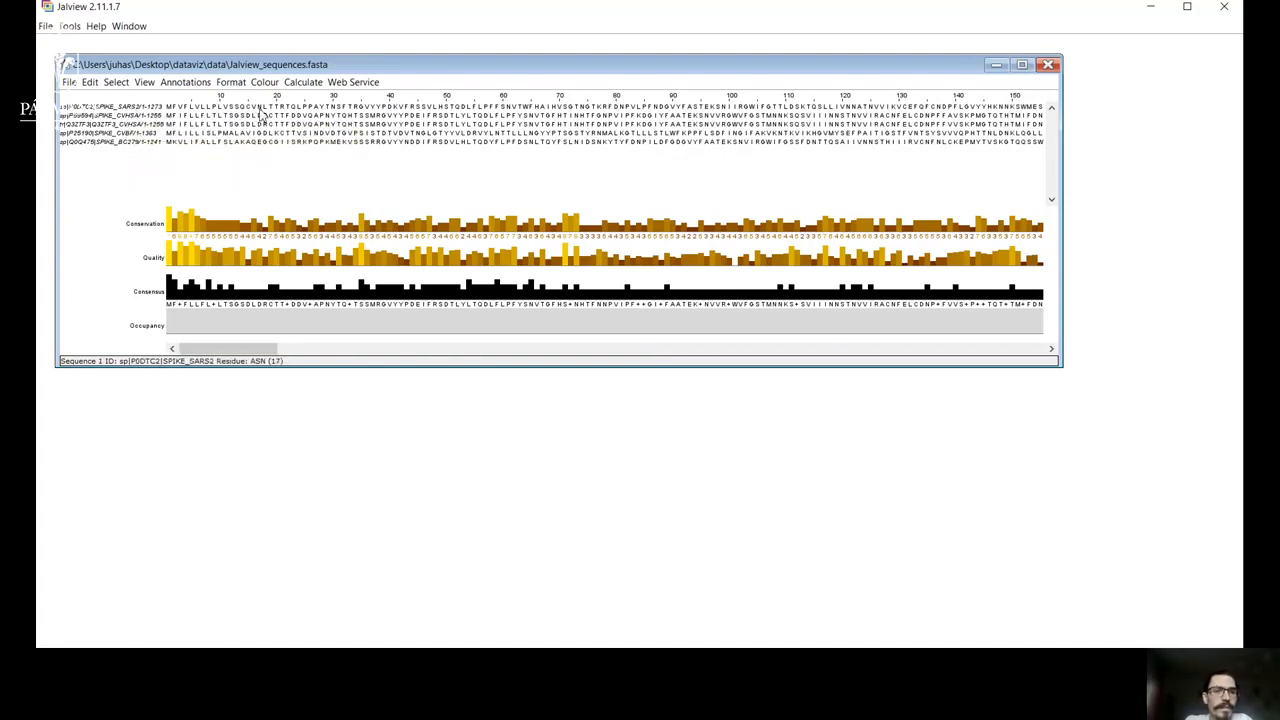
{"action": "left_click_drag", "start_coordinate": [250, 358], "coordinate": [120, 386]}
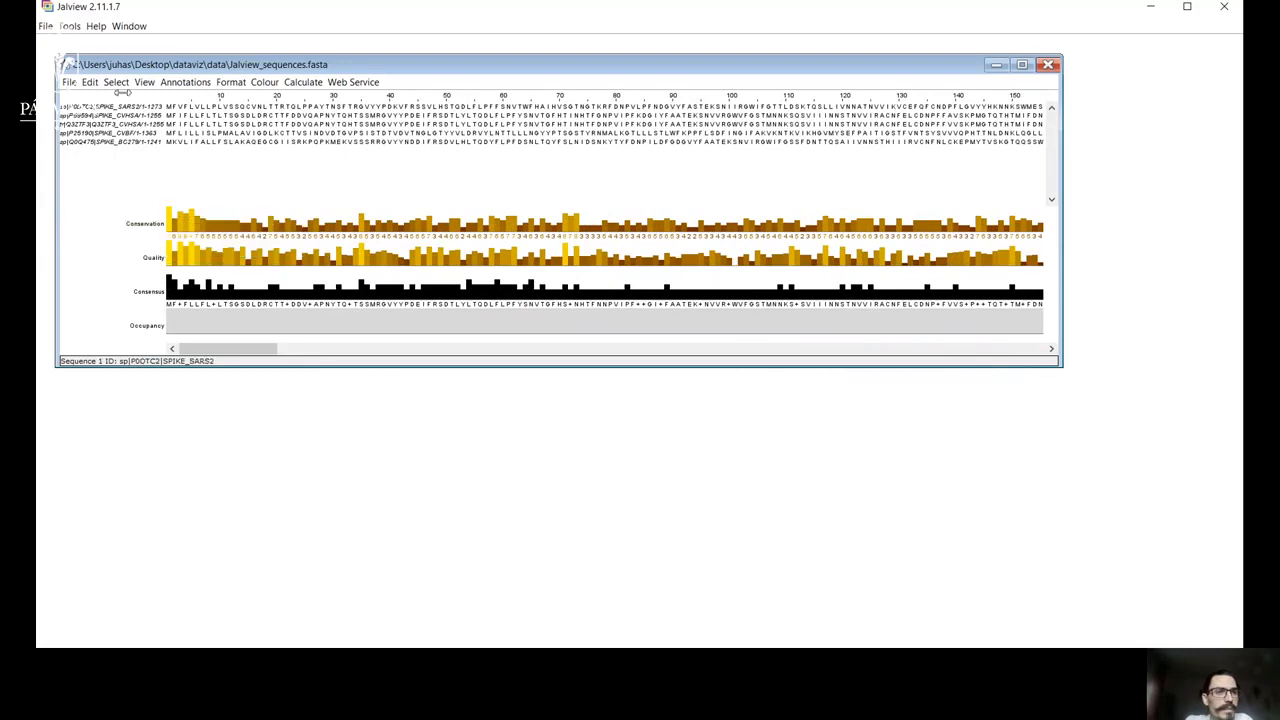
{"action": "mouse_move", "coordinate": [125, 112]}
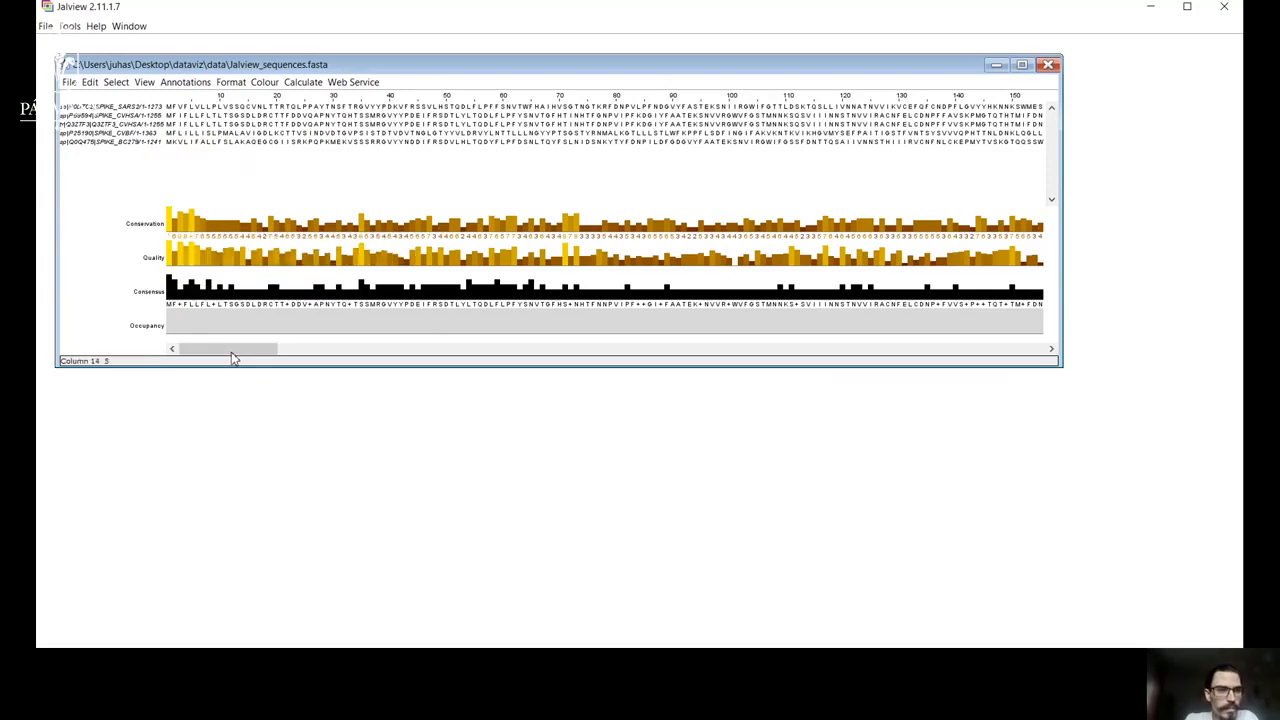
{"action": "left_click_drag", "start_coordinate": [232, 351], "coordinate": [190, 378]}
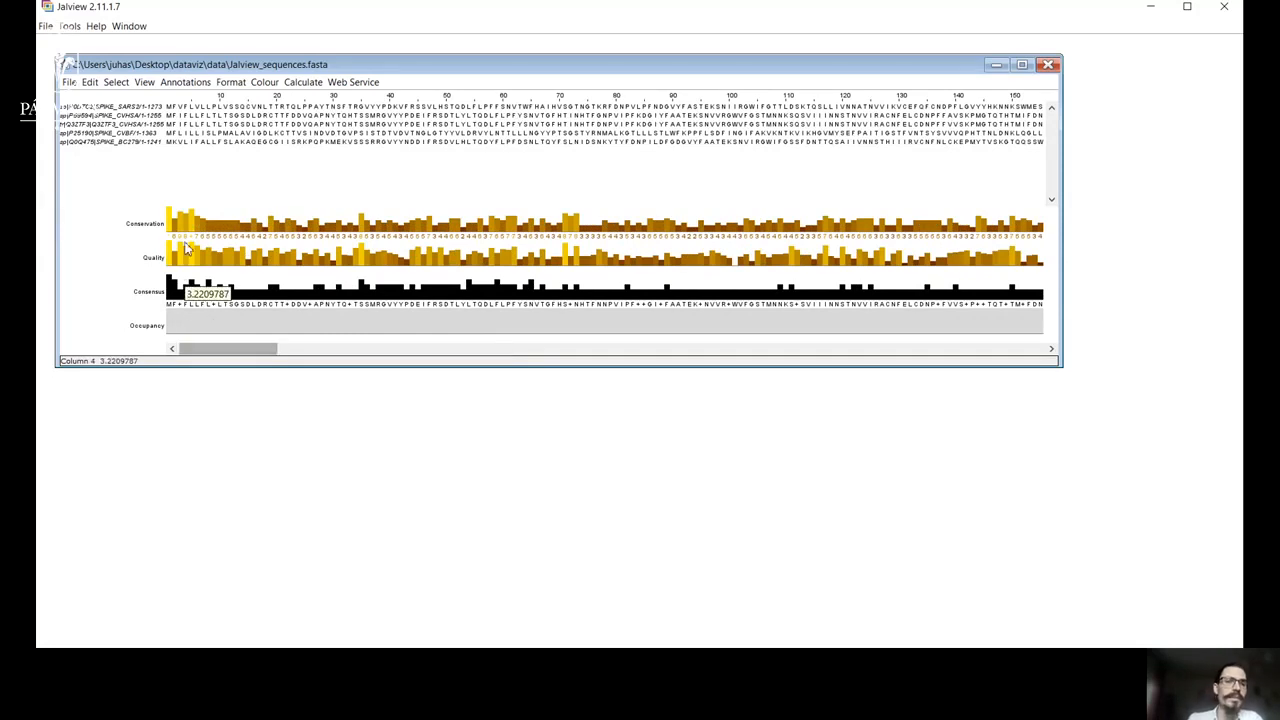
{"action": "mouse_move", "coordinate": [186, 240]}
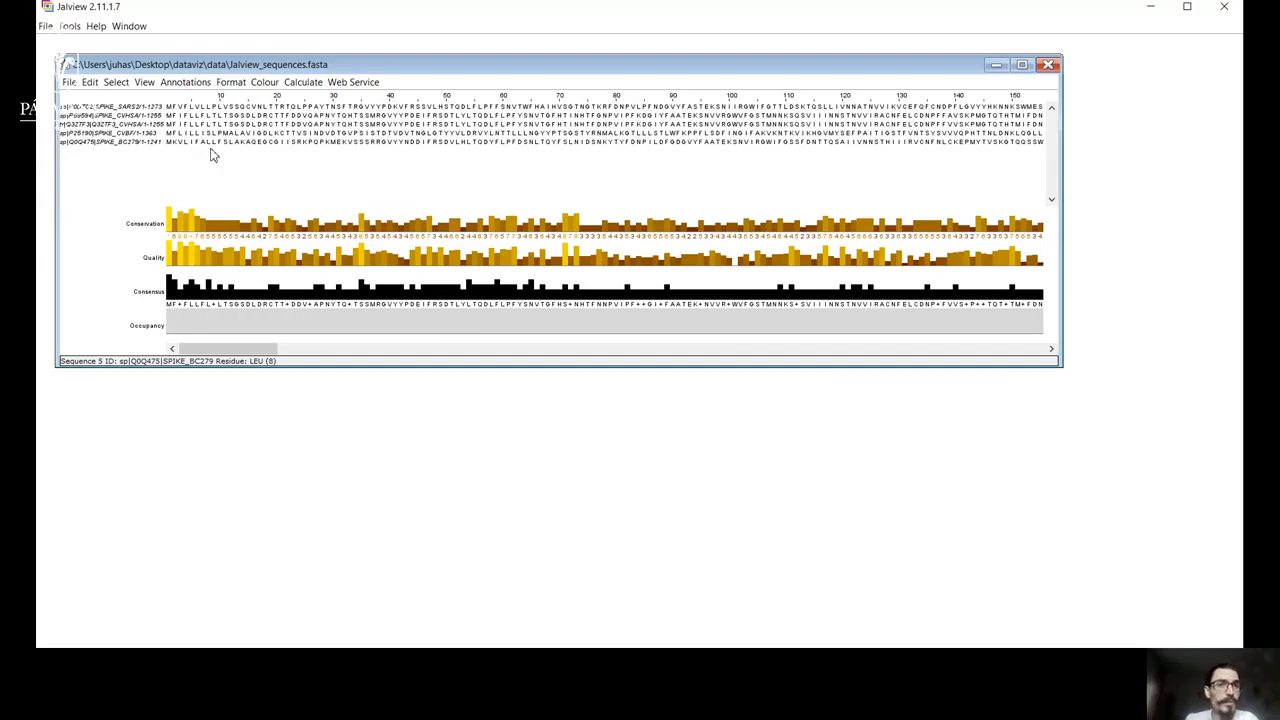
Align the loaded sequences using the Tcoffee web service with defaults and close the alignment job window.
{"action": "left_click", "coordinate": [350, 83]}
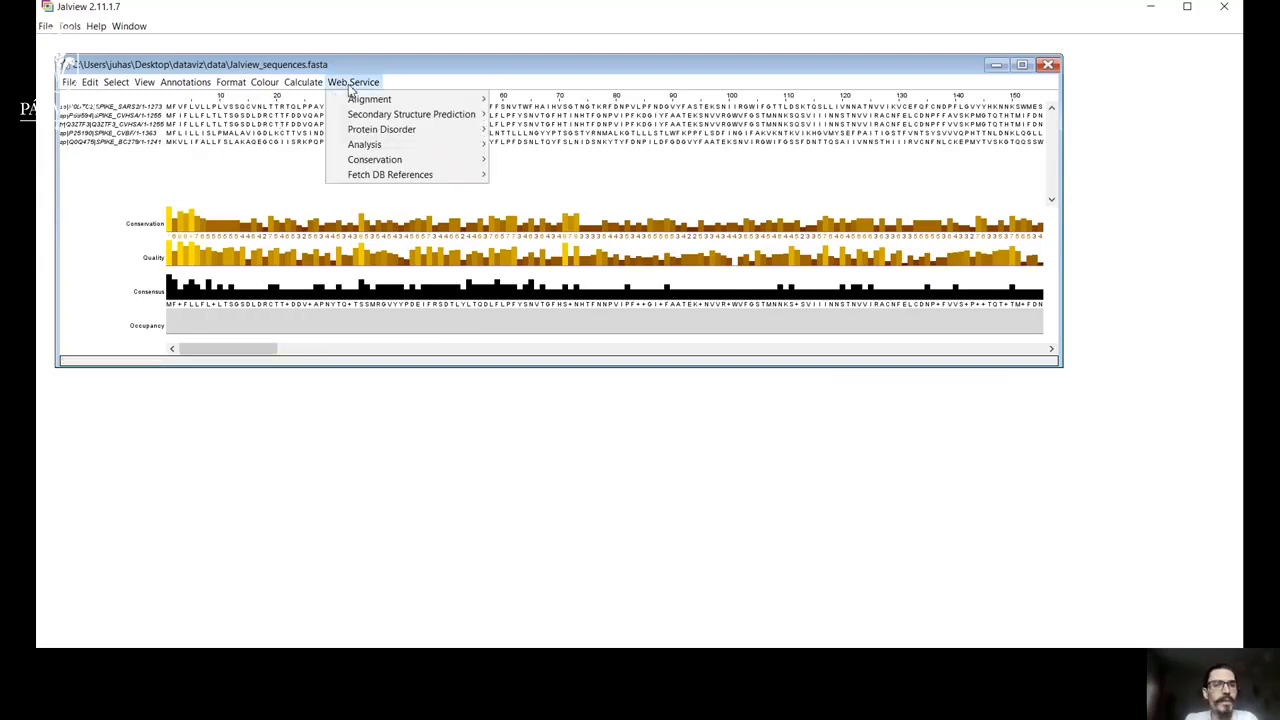
{"action": "mouse_move", "coordinate": [399, 102]}
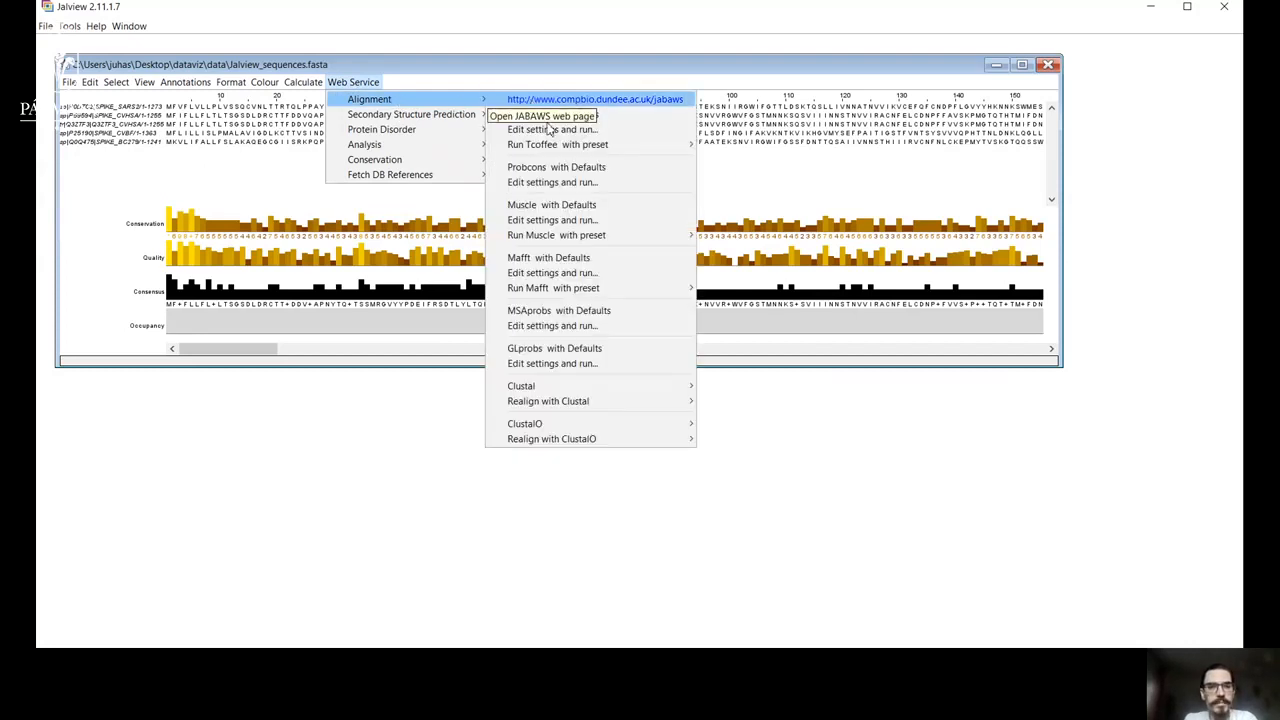
{"action": "mouse_move", "coordinate": [553, 387]}
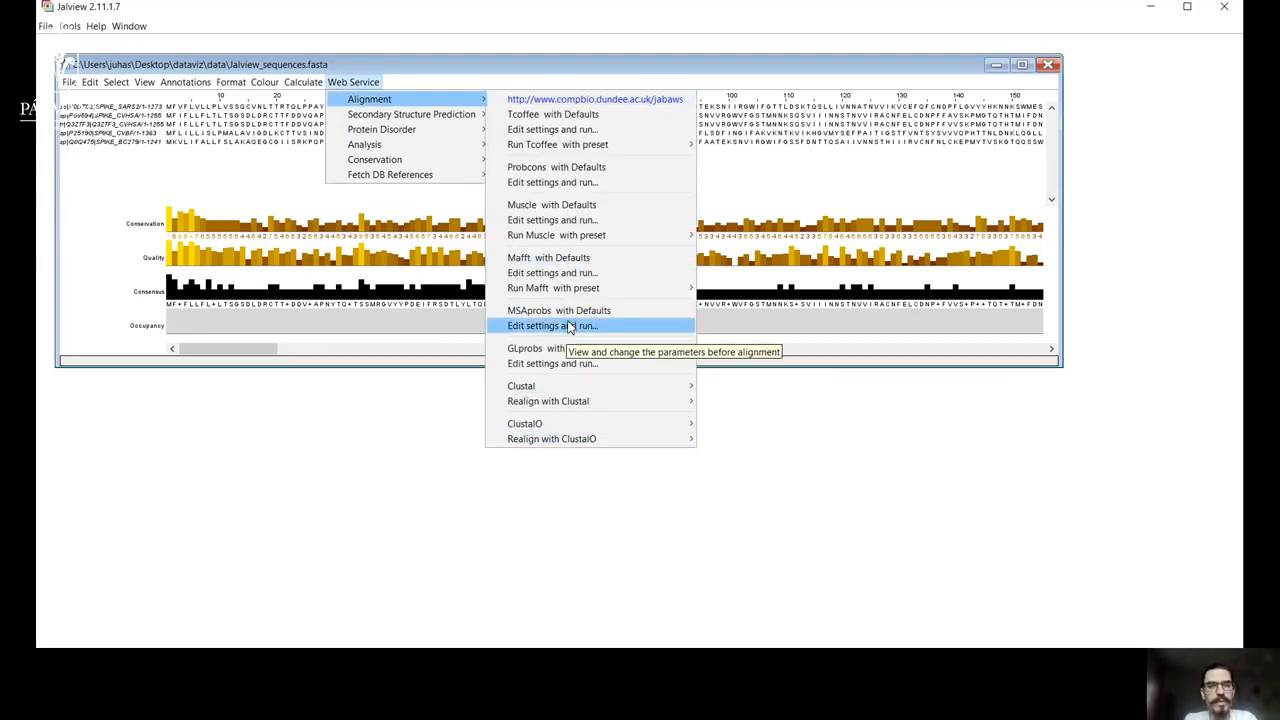
{"action": "left_click", "coordinate": [533, 116]}
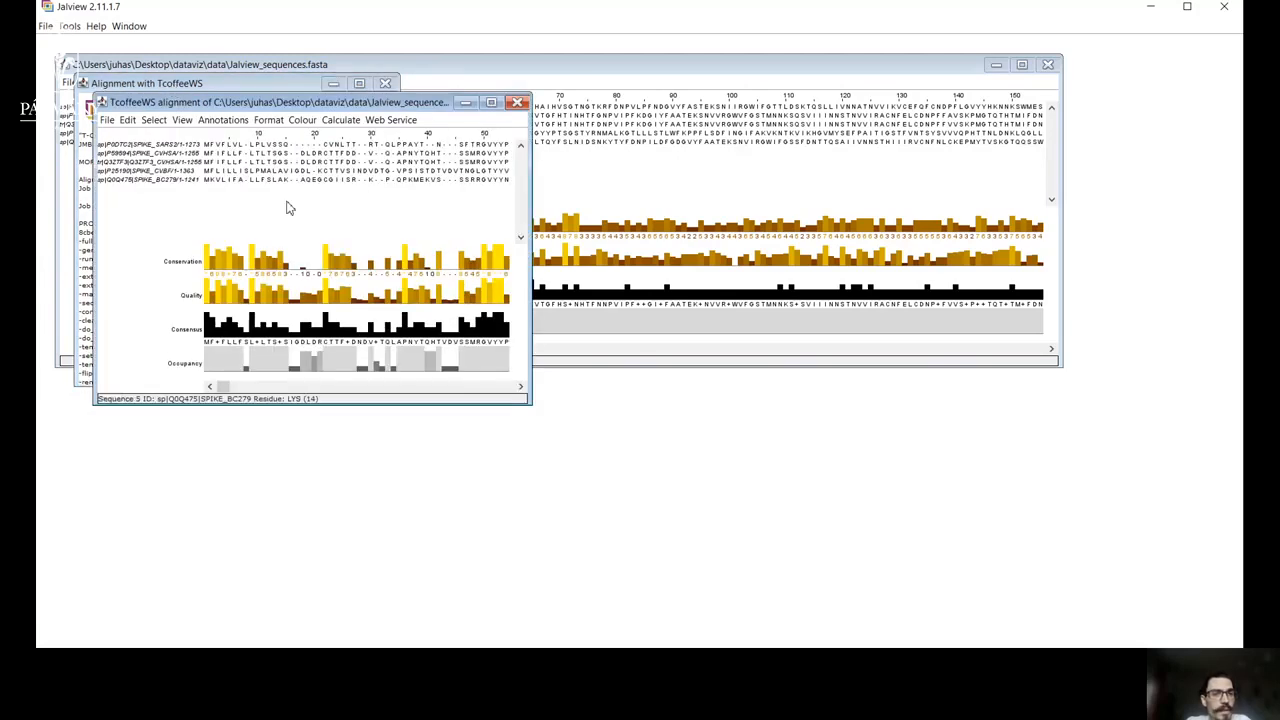
{"action": "left_click", "coordinate": [385, 83]}
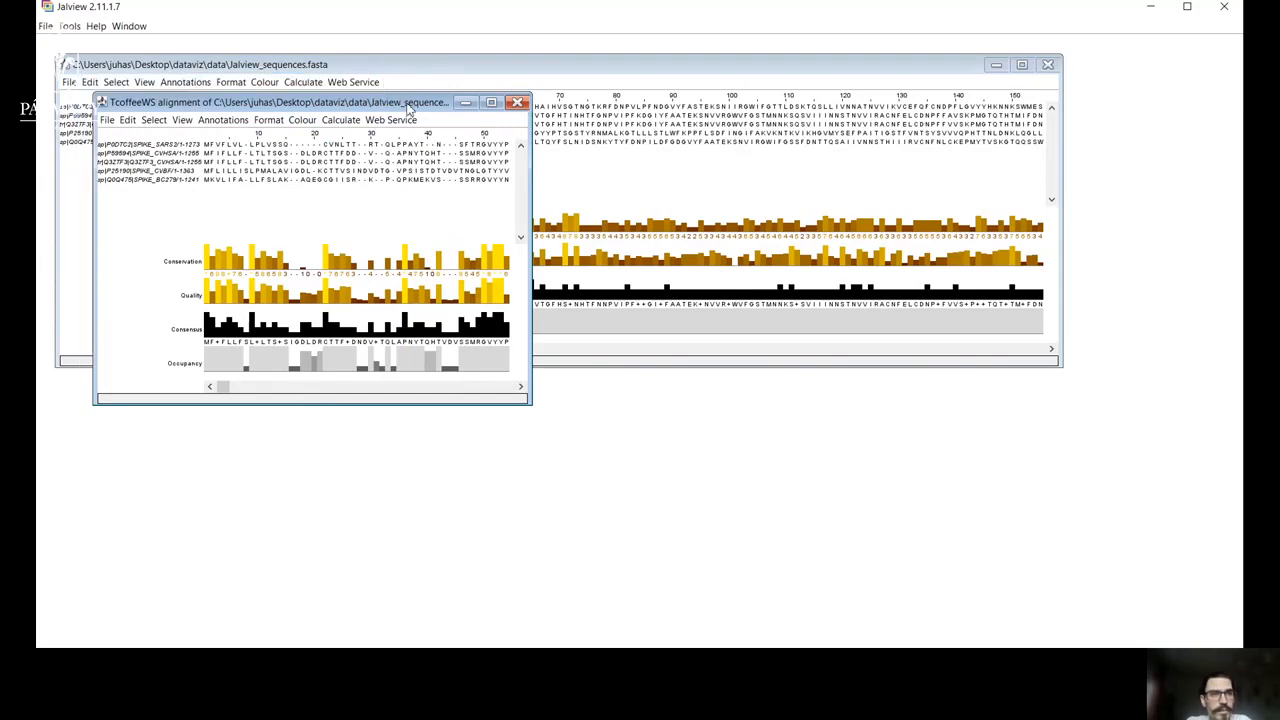
Widen the TcoffeeWS alignment window to nearly the full workspace width and place it below the original sequences.
{"action": "left_click_drag", "start_coordinate": [408, 110], "coordinate": [380, 88]}
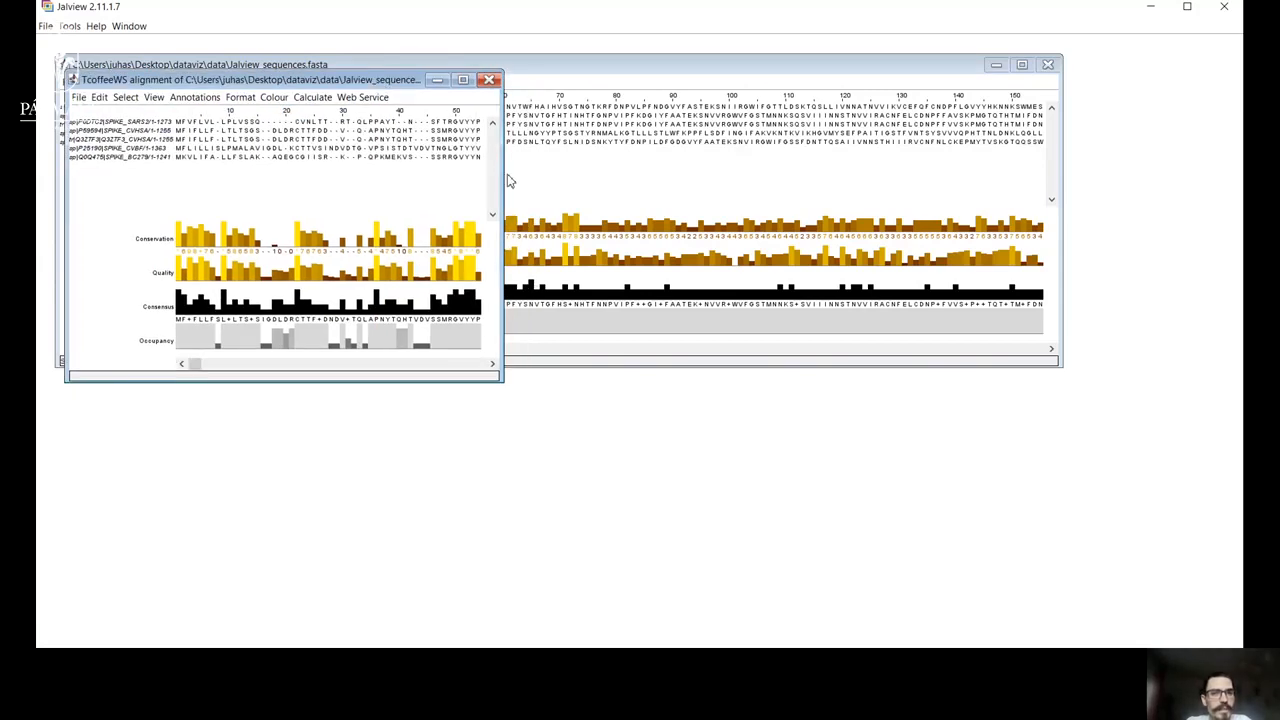
{"action": "left_click_drag", "start_coordinate": [500, 174], "coordinate": [1131, 176]}
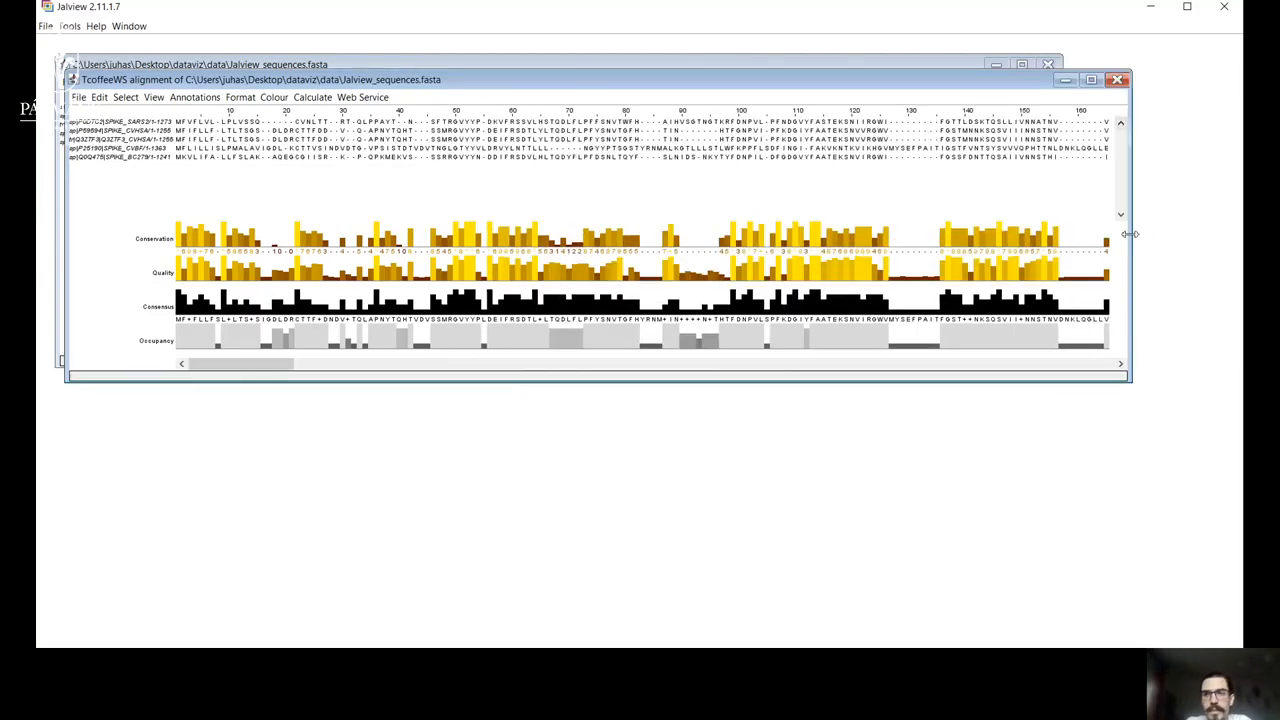
{"action": "left_click_drag", "start_coordinate": [1130, 234], "coordinate": [1207, 223]}
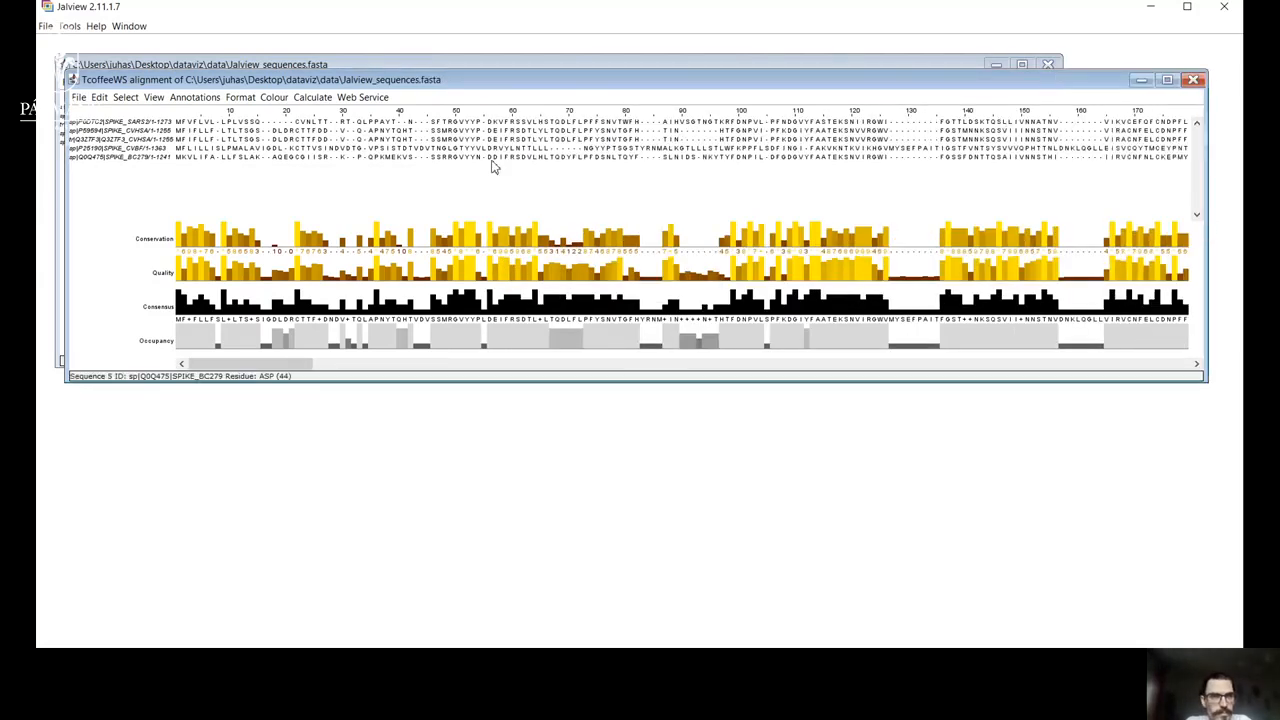
{"action": "left_click_drag", "start_coordinate": [67, 226], "coordinate": [51, 226]}
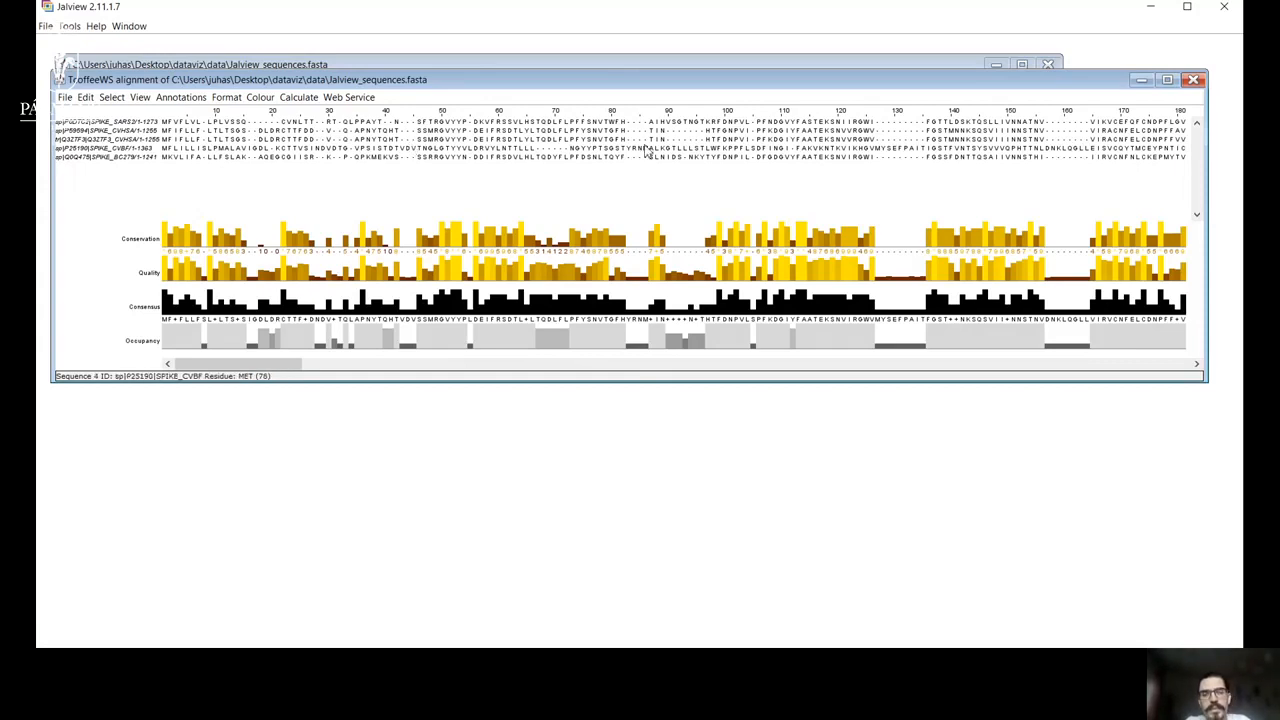
{"action": "left_click_drag", "start_coordinate": [622, 89], "coordinate": [624, 266]}
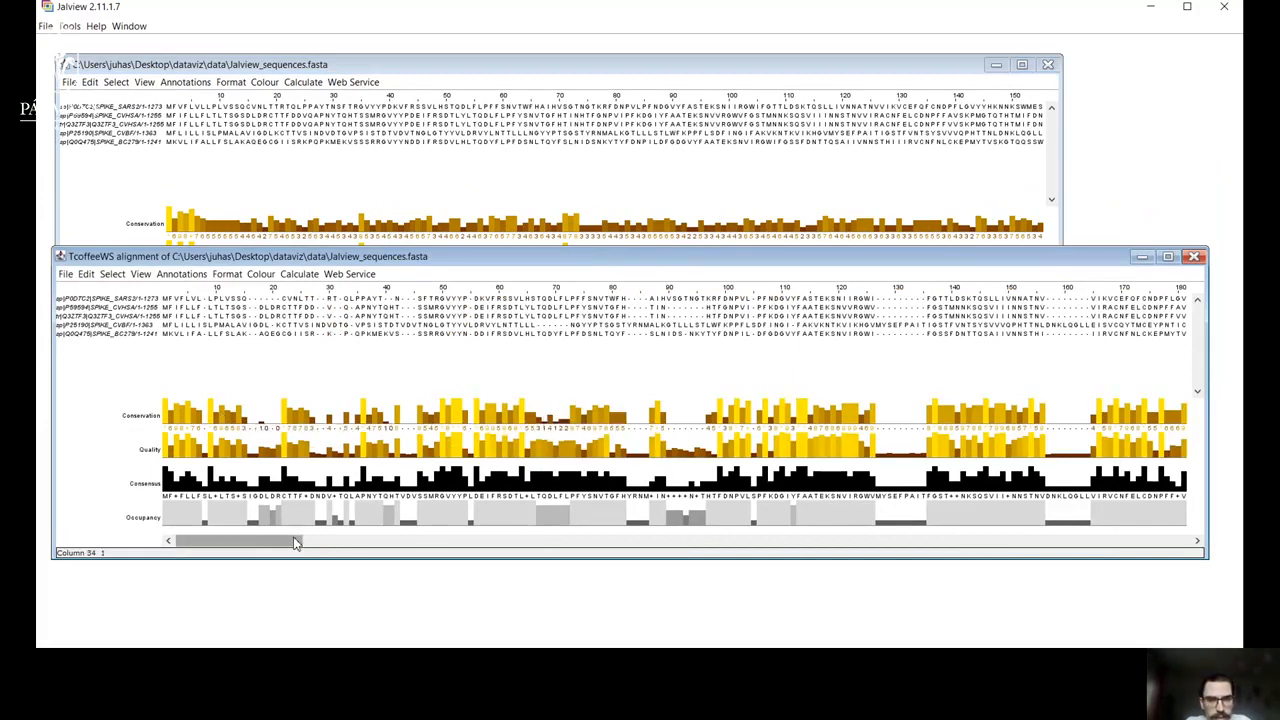
Examine the gapped and conserved regions along the TcoffeeWS alignment, comparing them with the original unaligned sequences.
{"action": "left_click_drag", "start_coordinate": [296, 543], "coordinate": [637, 553]}
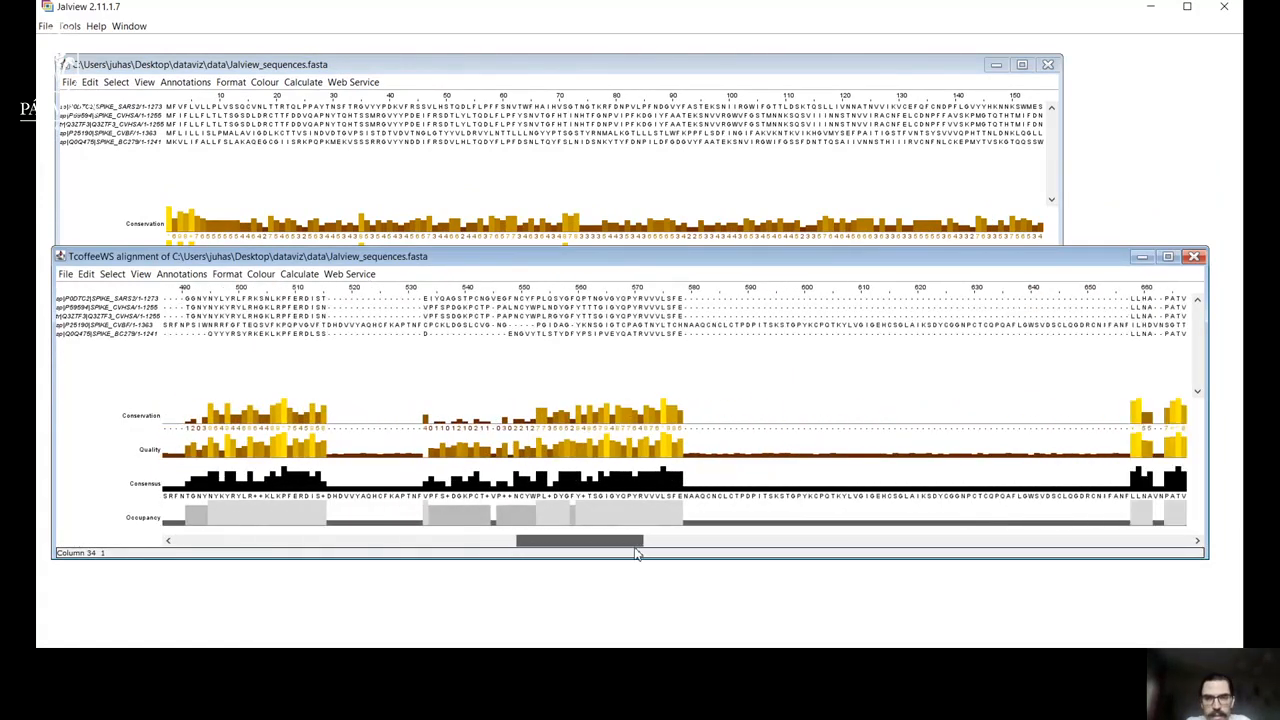
{"action": "left_click", "coordinate": [425, 228]}
{"action": "mouse_move", "coordinate": [244, 352]}
{"action": "left_mouse_down"}
{"action": "mouse_move", "coordinate": [1010, 340]}
{"action": "mouse_move", "coordinate": [240, 346]}
{"action": "left_mouse_up"}
{"action": "left_click_drag", "start_coordinate": [548, 543], "coordinate": [522, 548]}
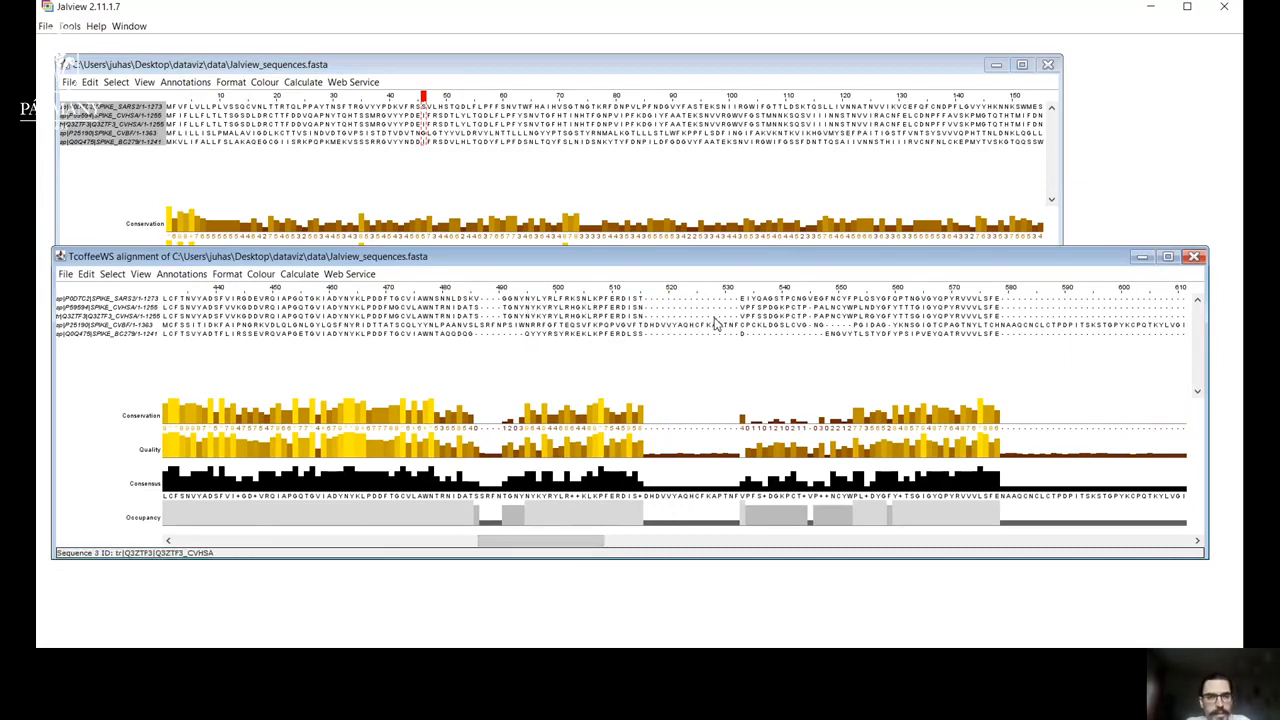
{"action": "left_click_drag", "start_coordinate": [572, 549], "coordinate": [990, 498]}
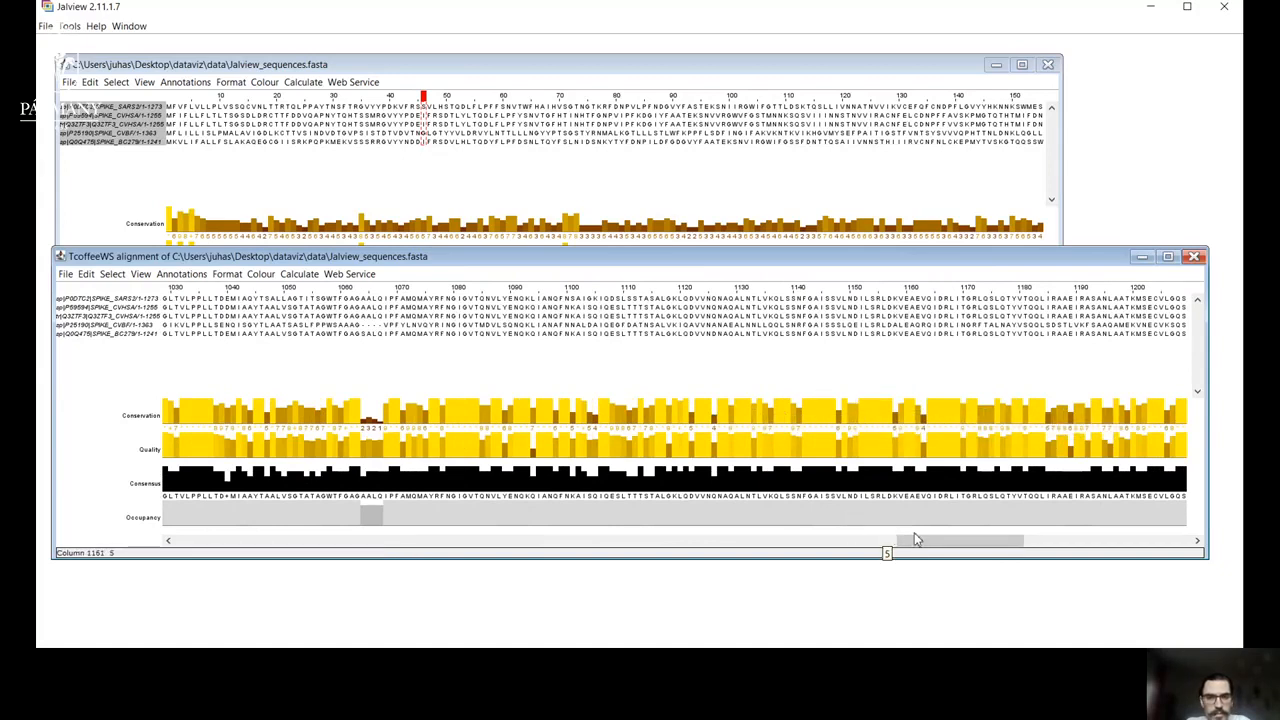
{"action": "left_click_drag", "start_coordinate": [924, 538], "coordinate": [537, 552]}
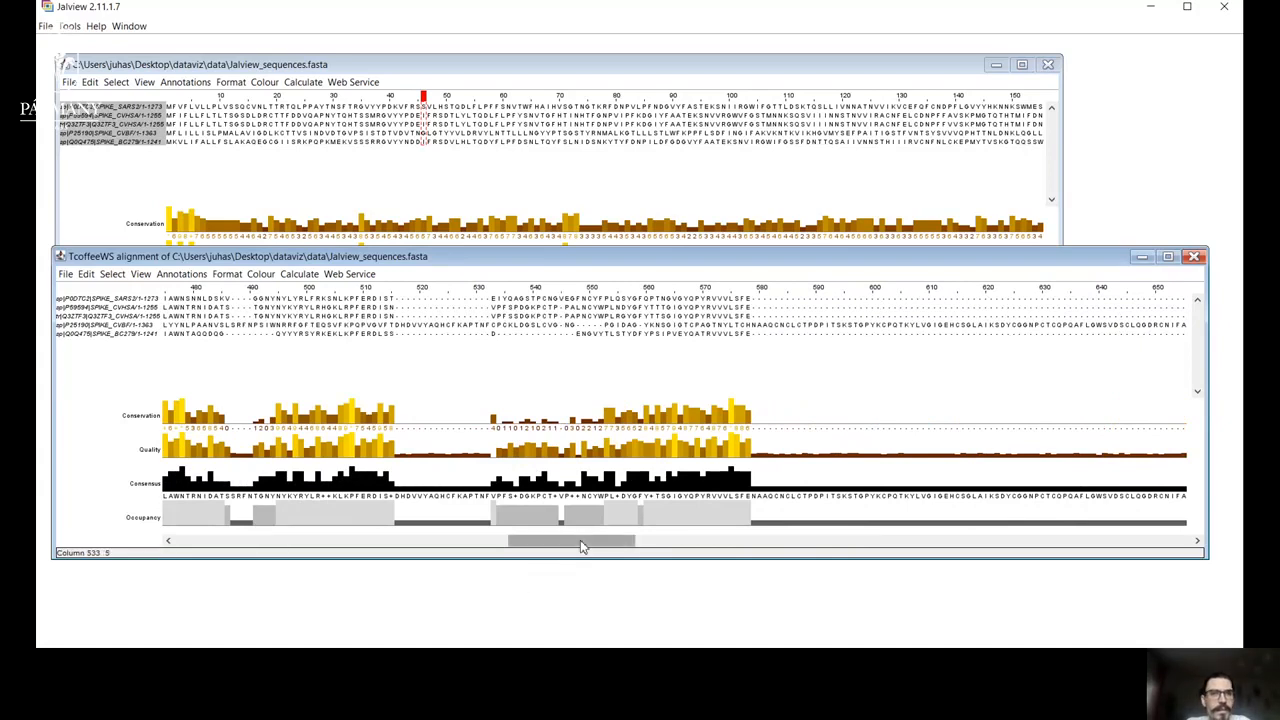
Apply the Zappo colour scheme to the TcoffeeWS alignment and inspect a conserved region further along the sequences.
{"action": "left_click", "coordinate": [265, 83]}
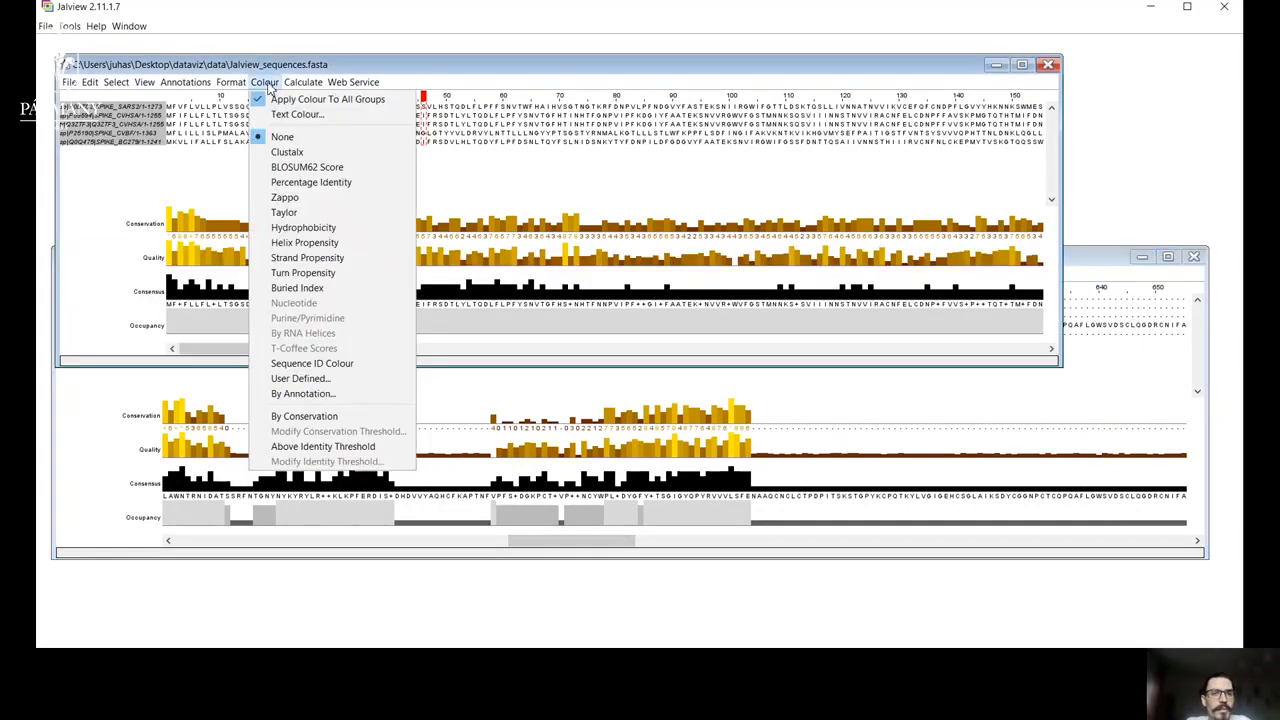
{"action": "left_click", "coordinate": [1095, 260]}
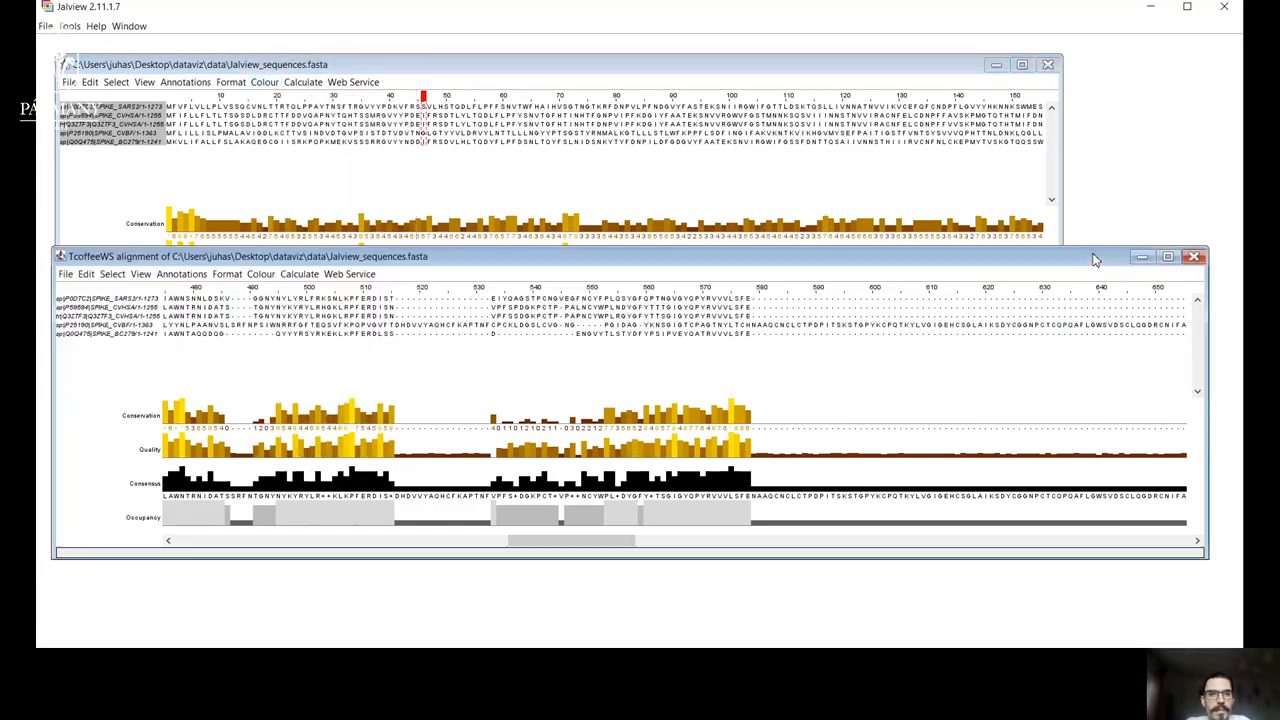
{"action": "left_click", "coordinate": [260, 274]}
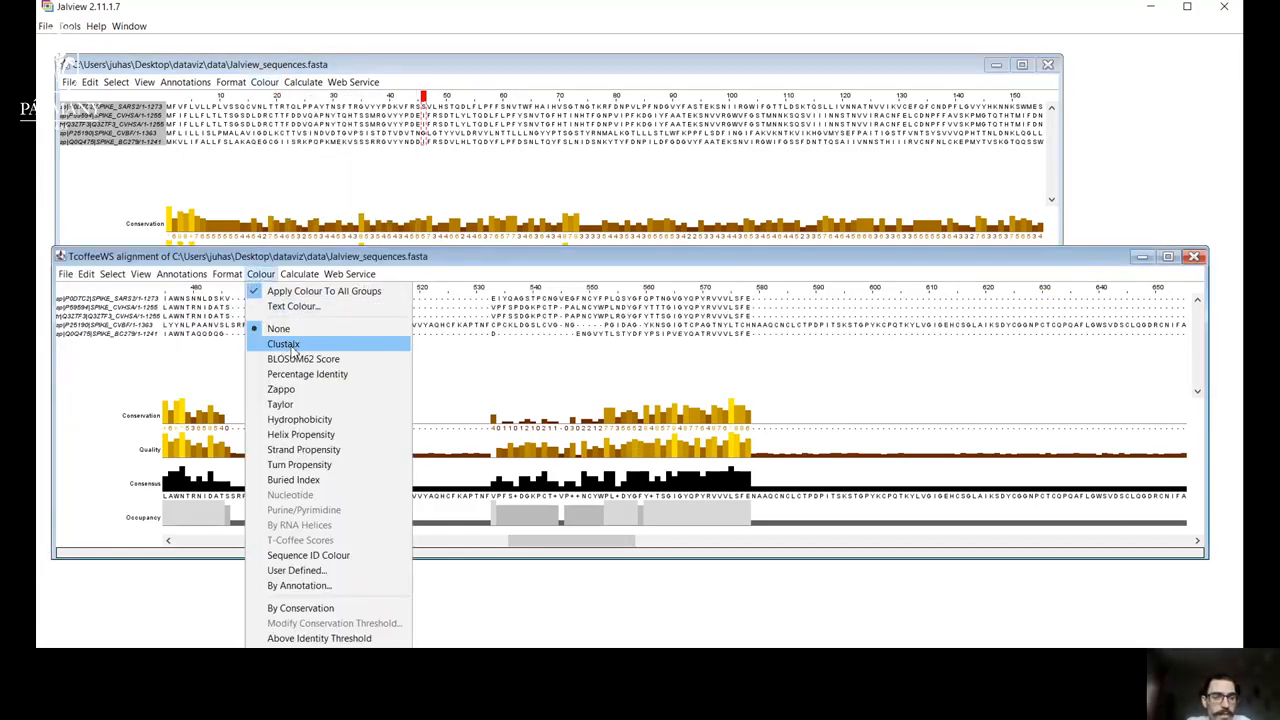
{"action": "left_click", "coordinate": [311, 391]}
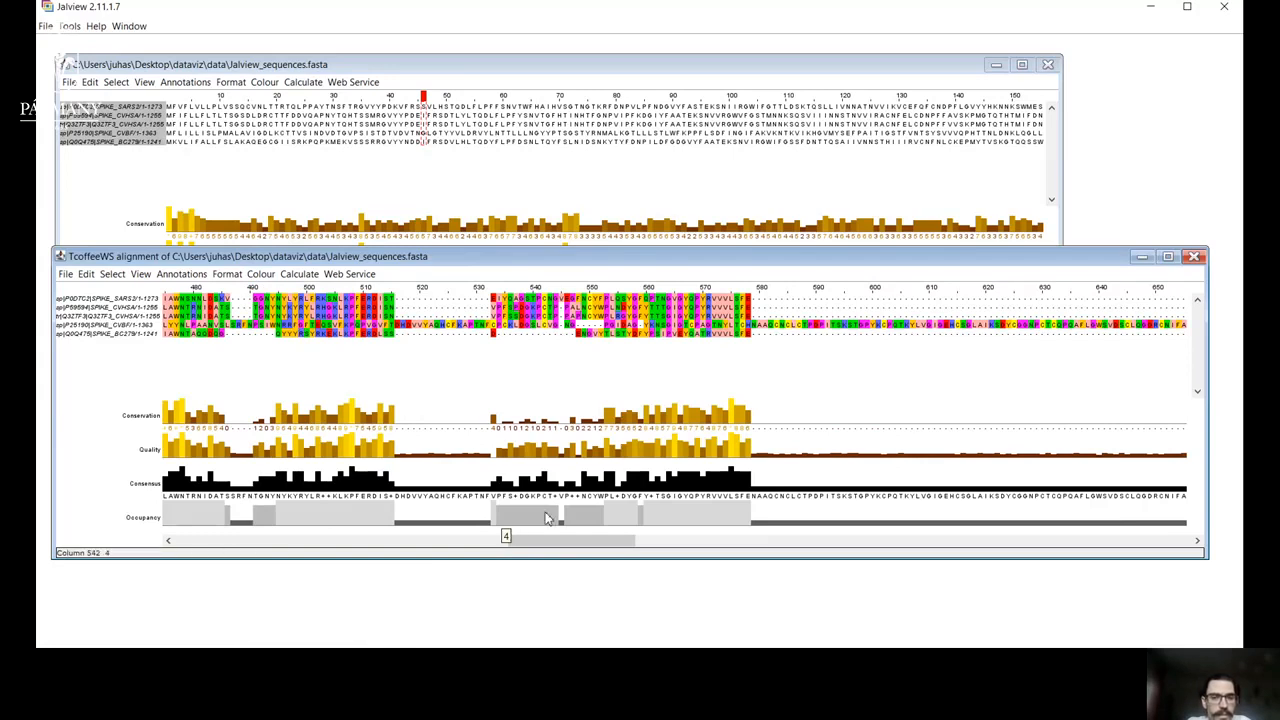
{"action": "left_click_drag", "start_coordinate": [552, 541], "coordinate": [885, 507]}
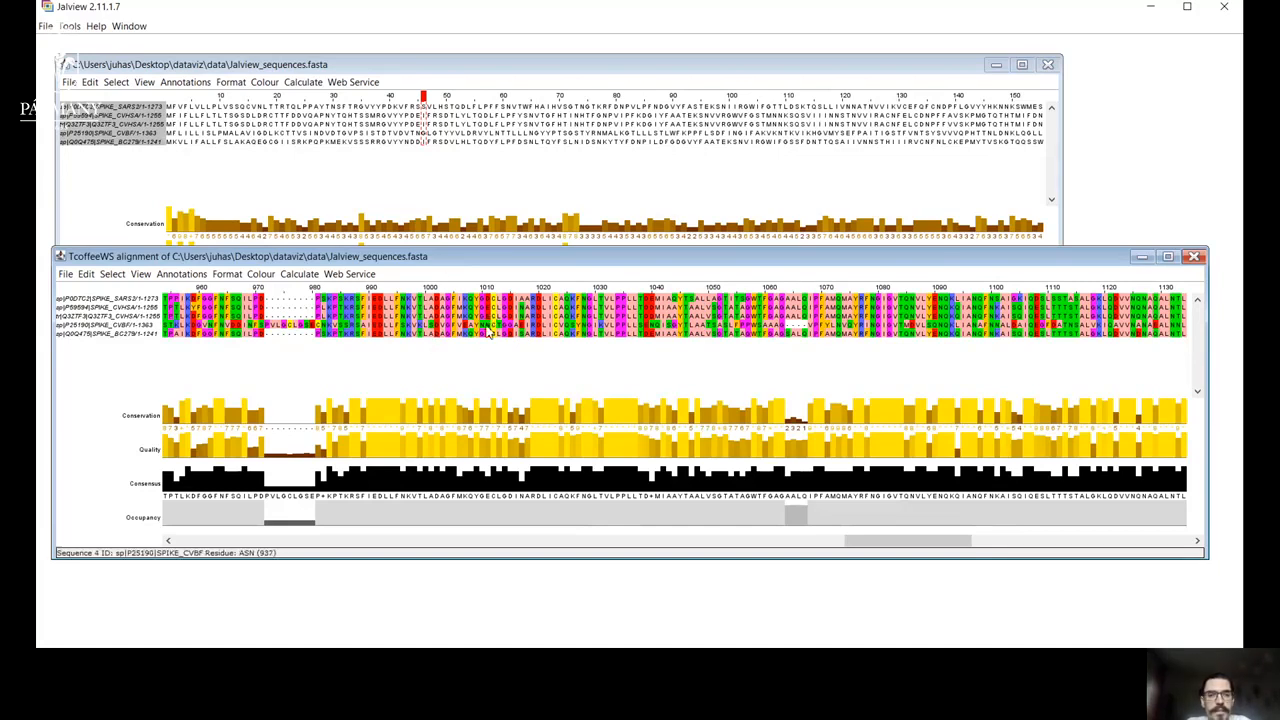
Apply the Zappo colour scheme to the original unaligned sequences in Jalview_sequences.fasta.
{"action": "left_click", "coordinate": [264, 82]}
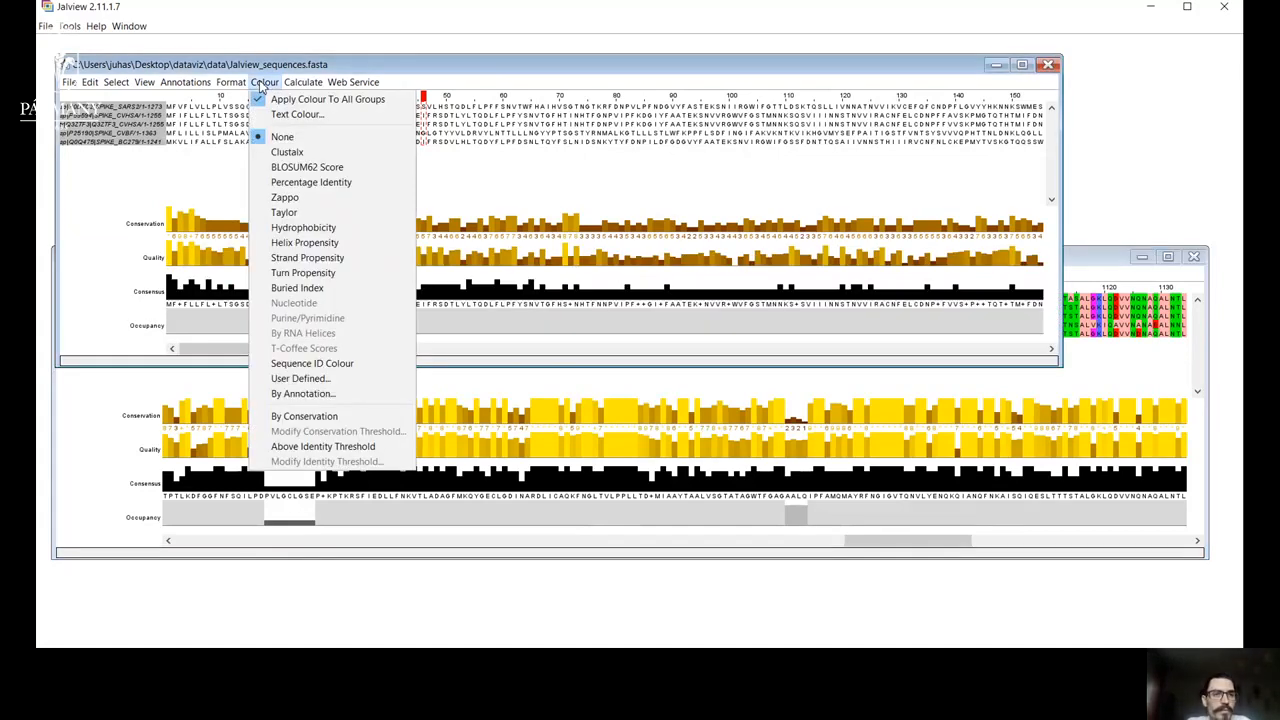
{"action": "left_click", "coordinate": [290, 197]}
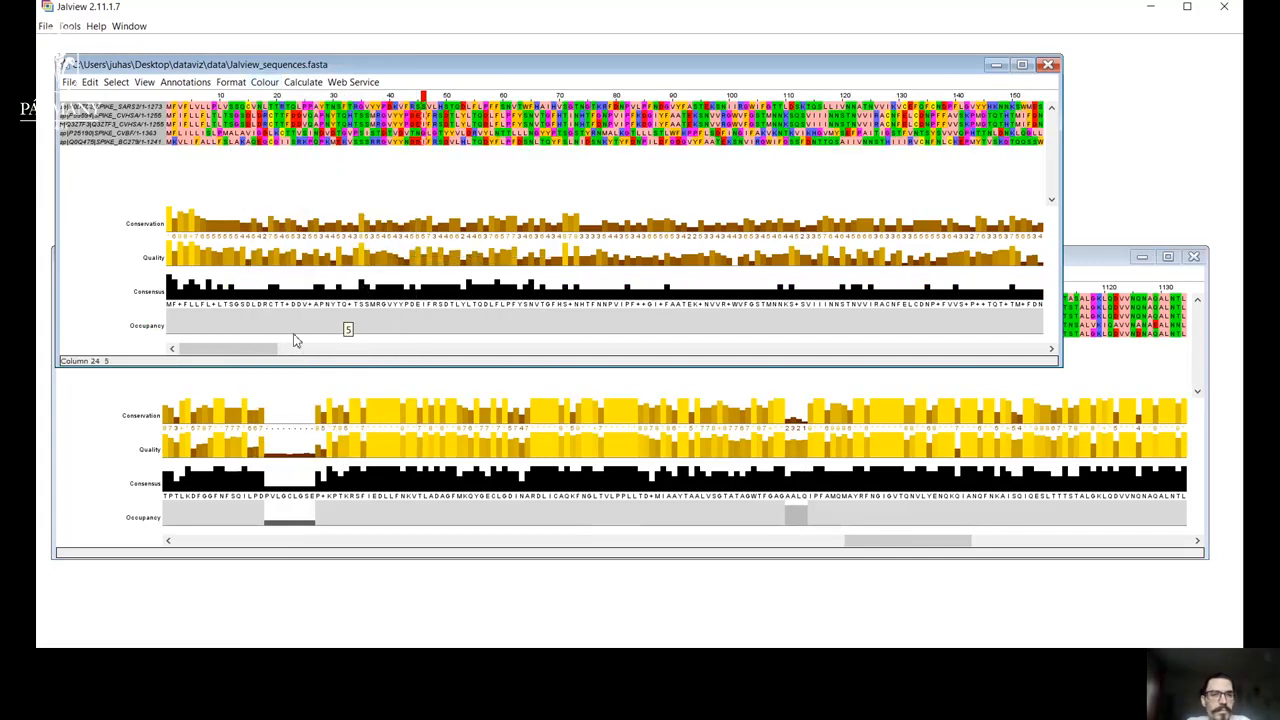
{"action": "mouse_move", "coordinate": [263, 355]}
{"action": "left_mouse_down"}
{"action": "mouse_move", "coordinate": [754, 323]}
{"action": "mouse_move", "coordinate": [996, 336]}
{"action": "mouse_move", "coordinate": [522, 333]}
{"action": "mouse_move", "coordinate": [262, 349]}
{"action": "left_mouse_up"}
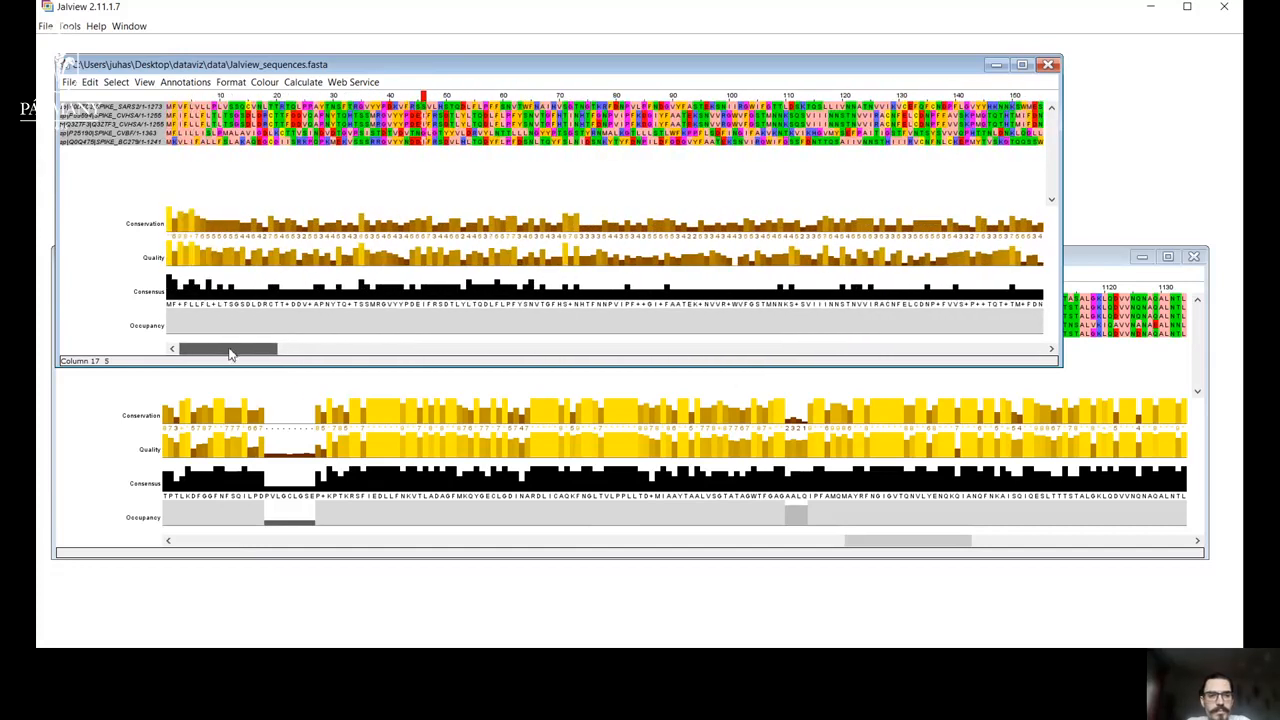
Apply the Taylor colour scheme to the TcoffeeWS alignment around the conserved region after column 1020.
{"action": "left_click", "coordinate": [313, 395]}
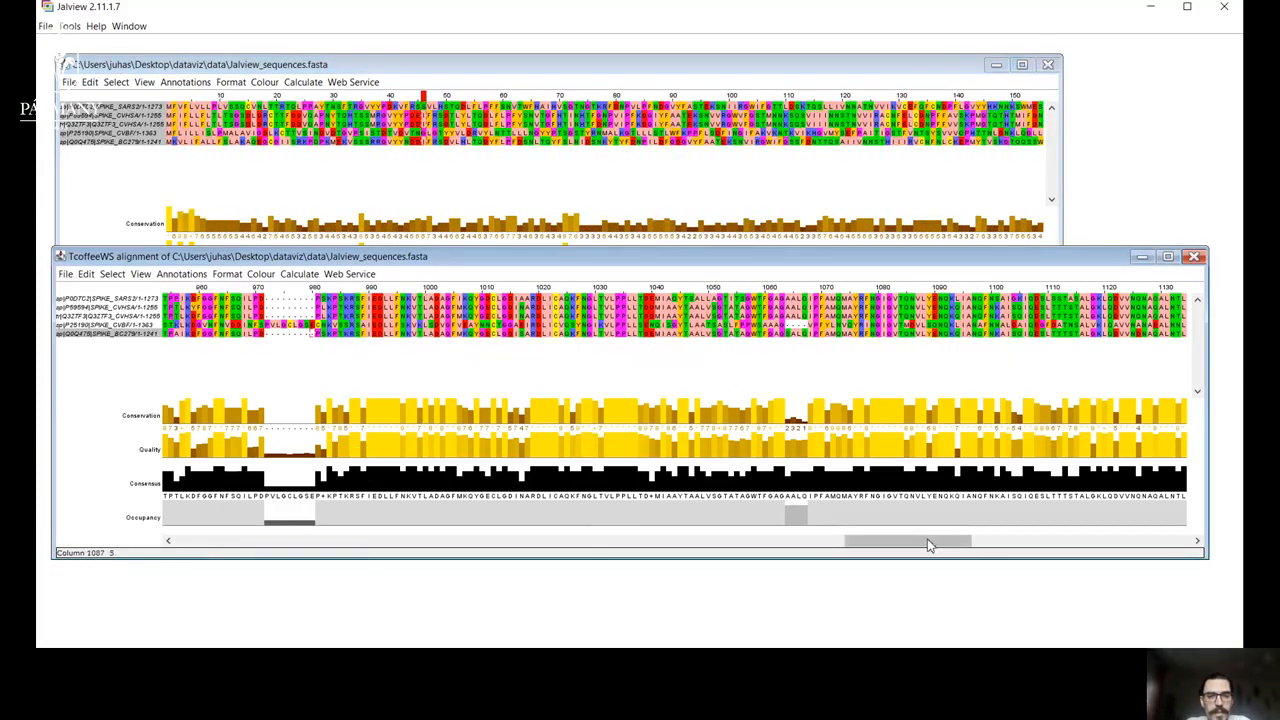
{"action": "left_click_drag", "start_coordinate": [937, 548], "coordinate": [982, 545]}
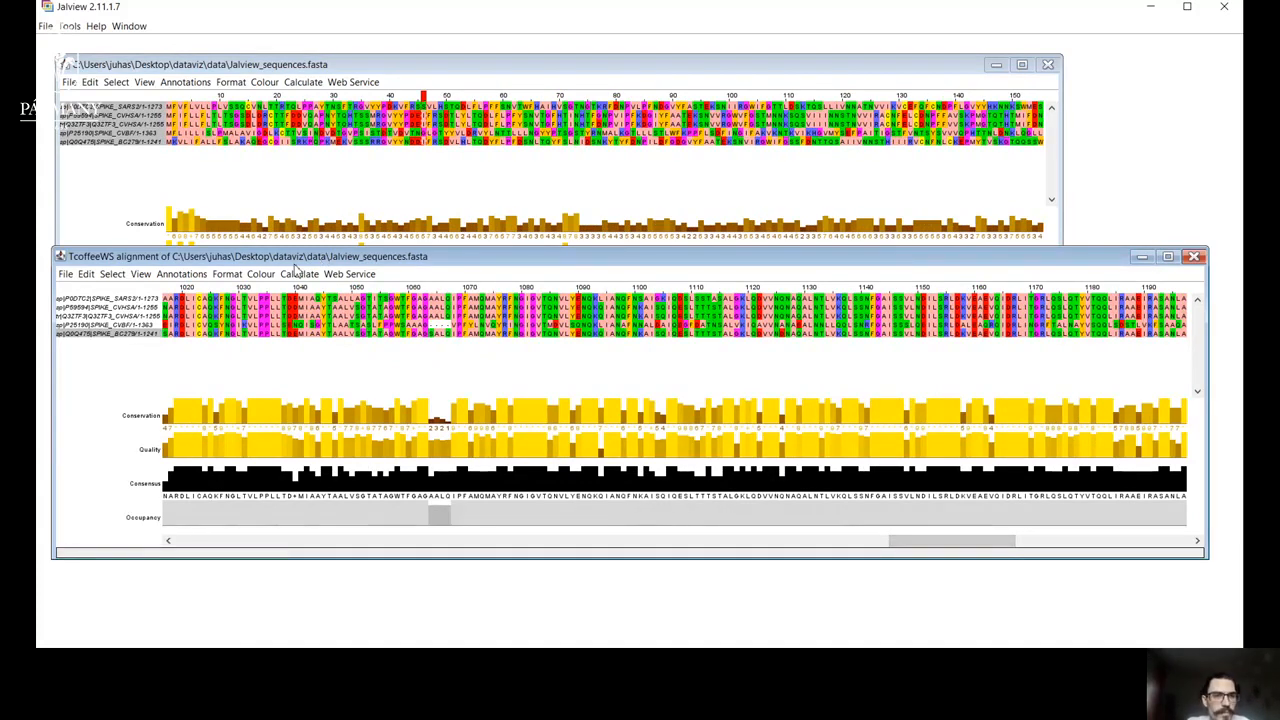
{"action": "left_click", "coordinate": [260, 274]}
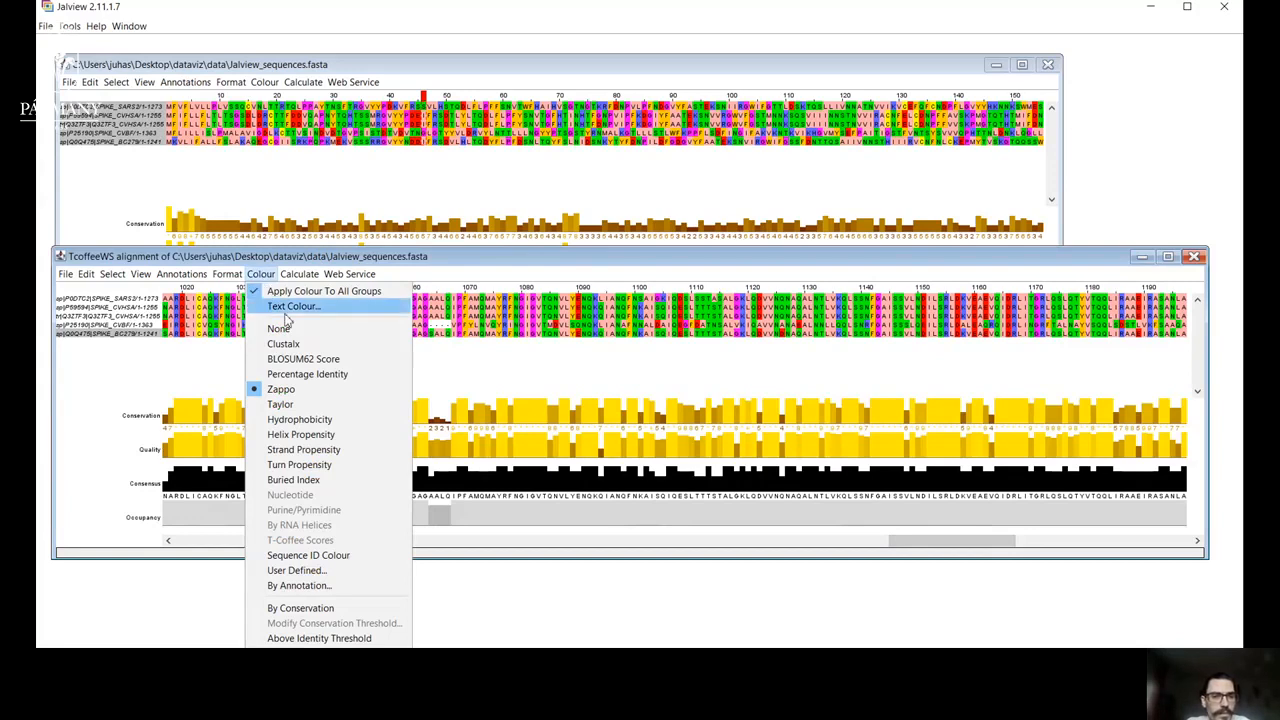
{"action": "left_click", "coordinate": [284, 405]}
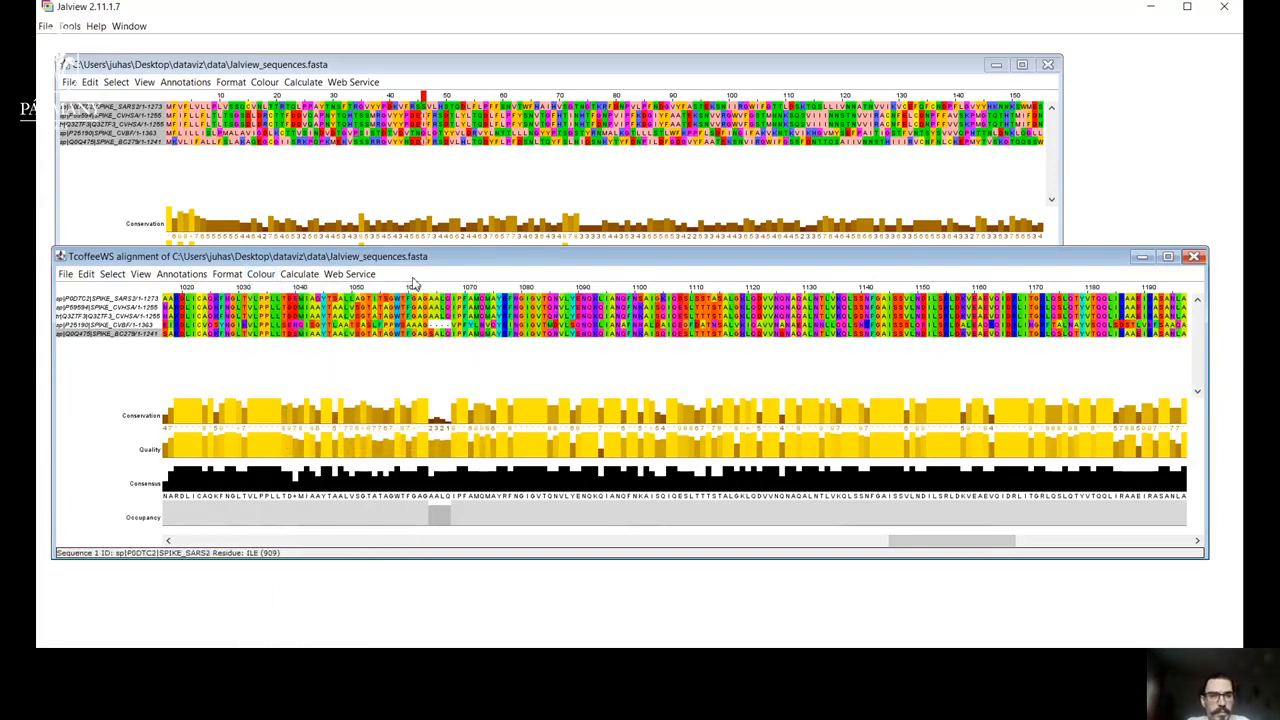
Colour the TcoffeeWS alignment by Percentage Identity and inspect the conserved and gapped stretches between about columns 900 and 1190.
{"action": "left_click", "coordinate": [260, 274]}
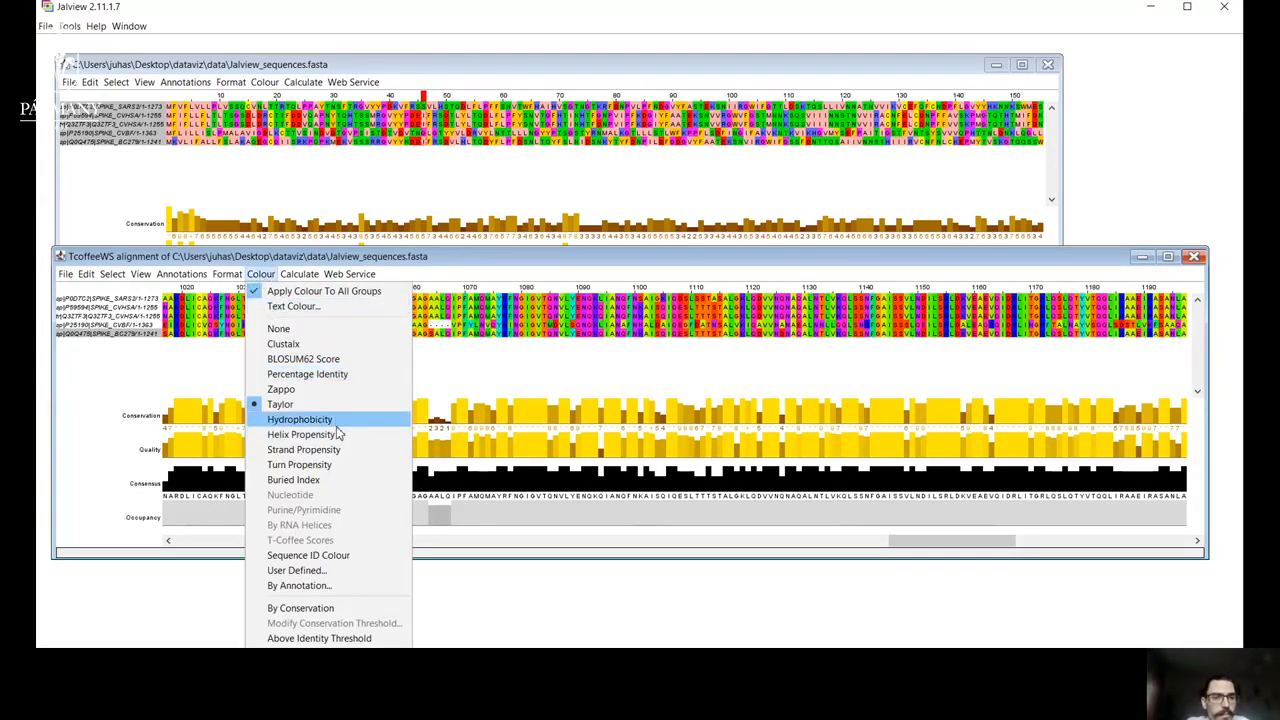
{"action": "left_click", "coordinate": [338, 376]}
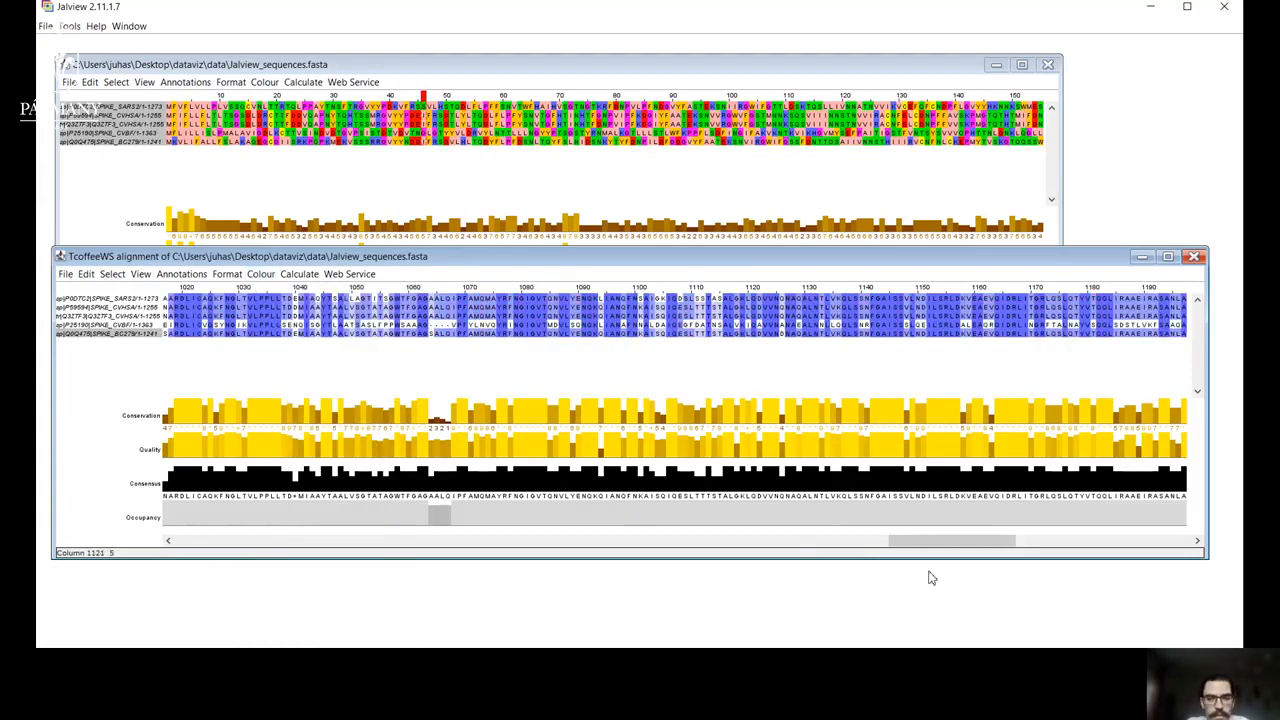
{"action": "left_click_drag", "start_coordinate": [934, 540], "coordinate": [855, 568]}
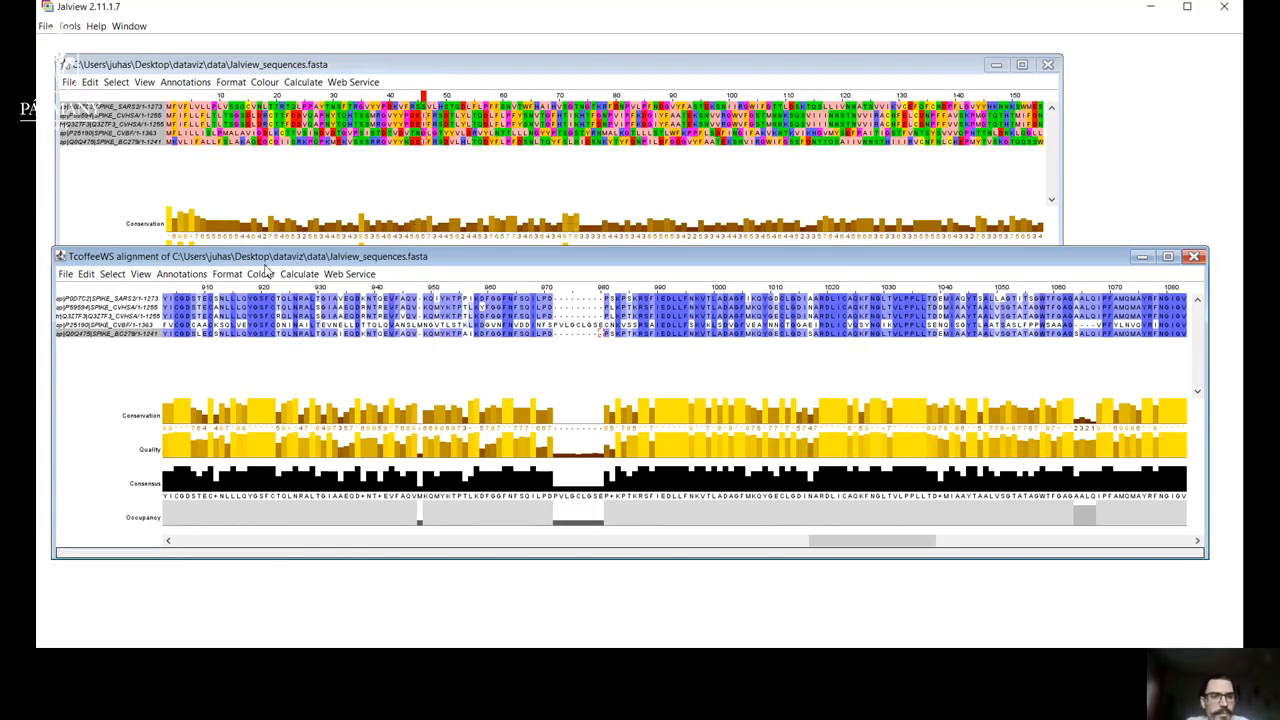
Colour the TcoffeeWS alignment by Hydrophobicity and inspect the pattern across the conserved region.
{"action": "left_click", "coordinate": [266, 275]}
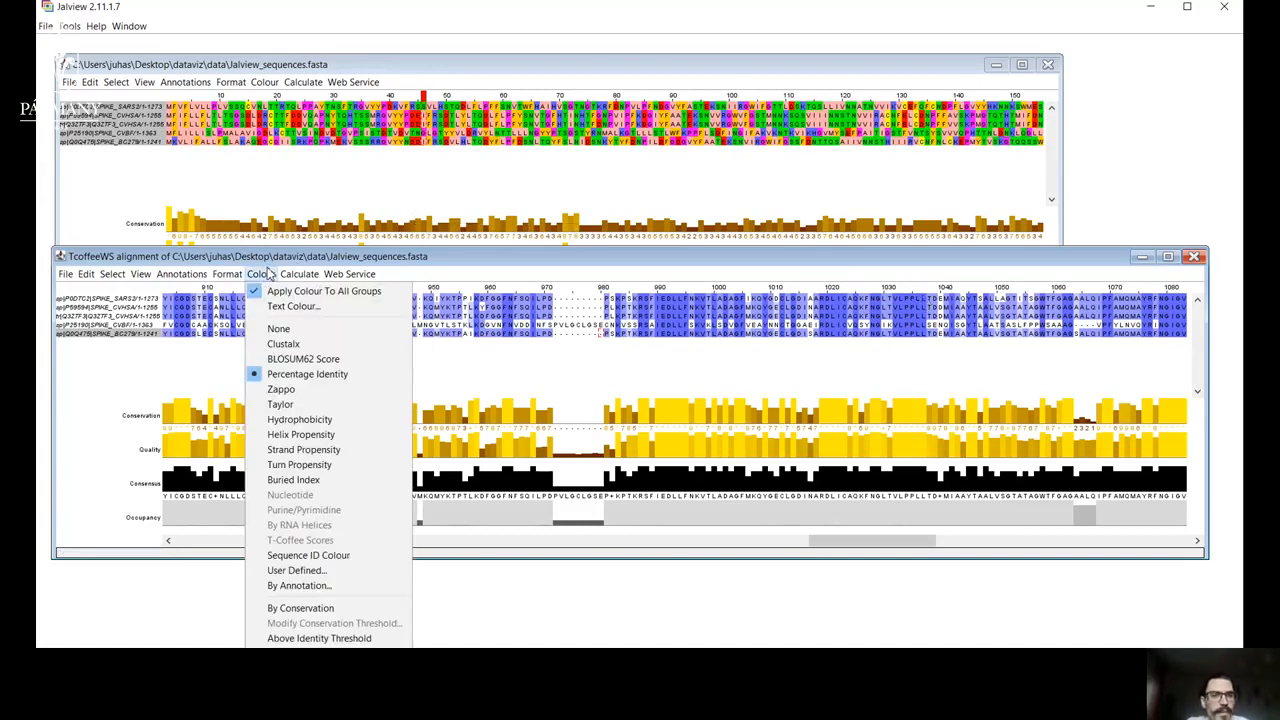
{"action": "left_click", "coordinate": [300, 420]}
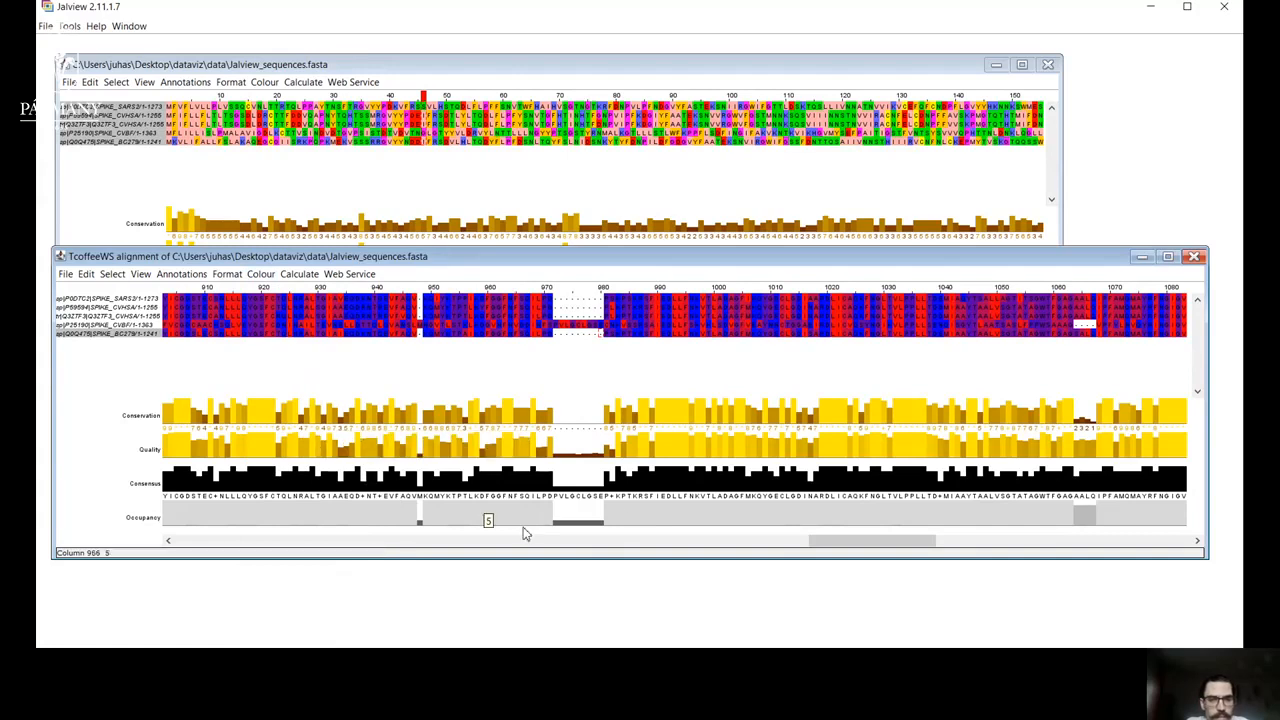
{"action": "left_click_drag", "start_coordinate": [830, 547], "coordinate": [911, 552]}
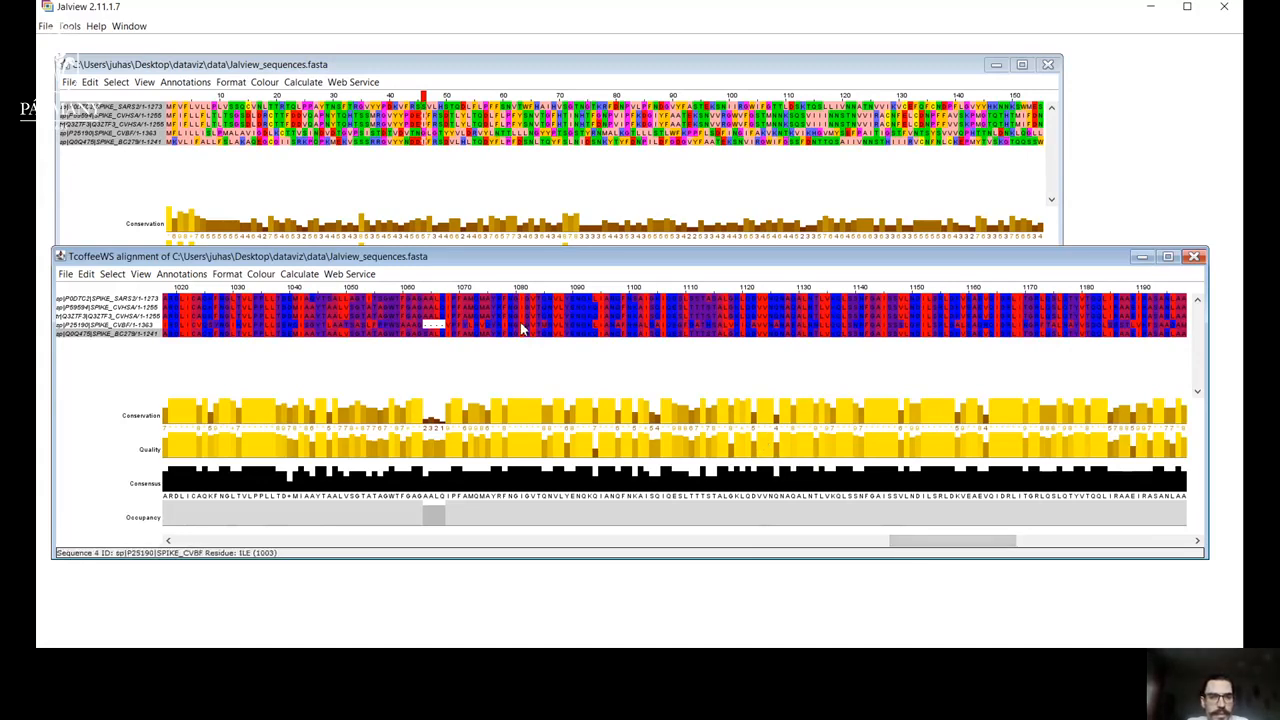
Colour the TcoffeeWS alignment by Buried Index and inspect it from the end of the sequences back to the first column.
{"action": "left_click", "coordinate": [260, 276]}
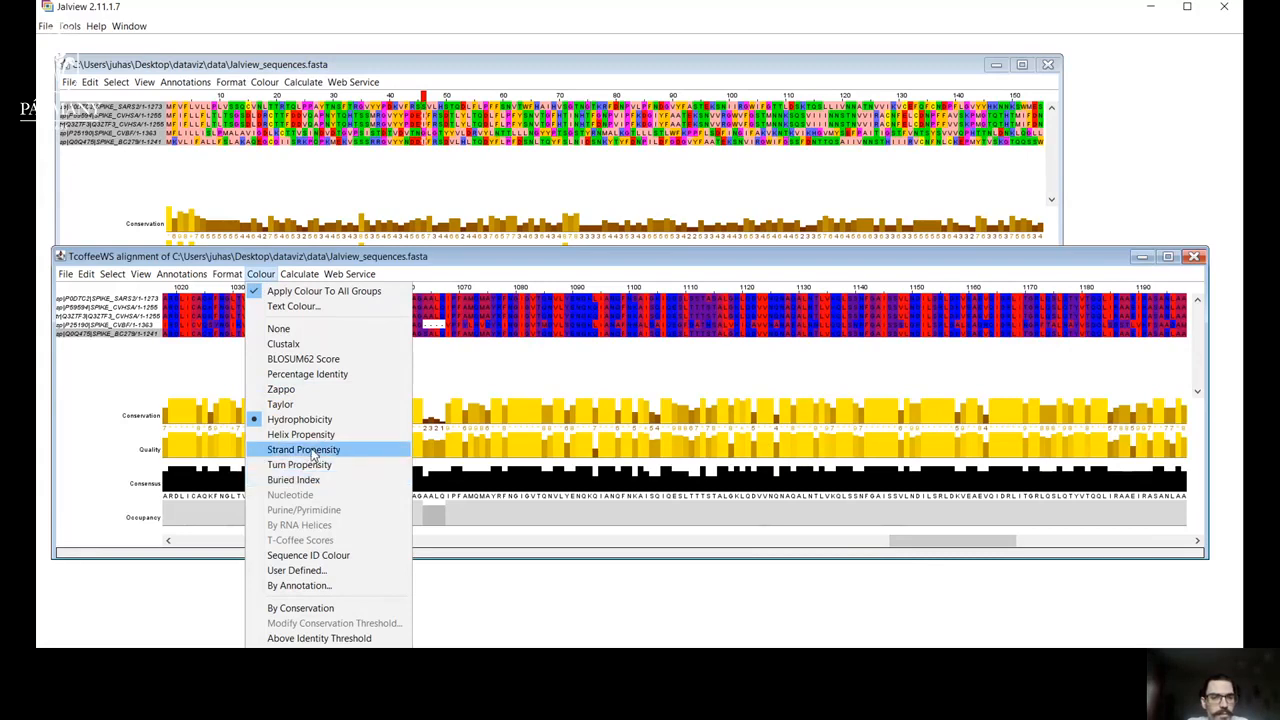
{"action": "left_click", "coordinate": [314, 482]}
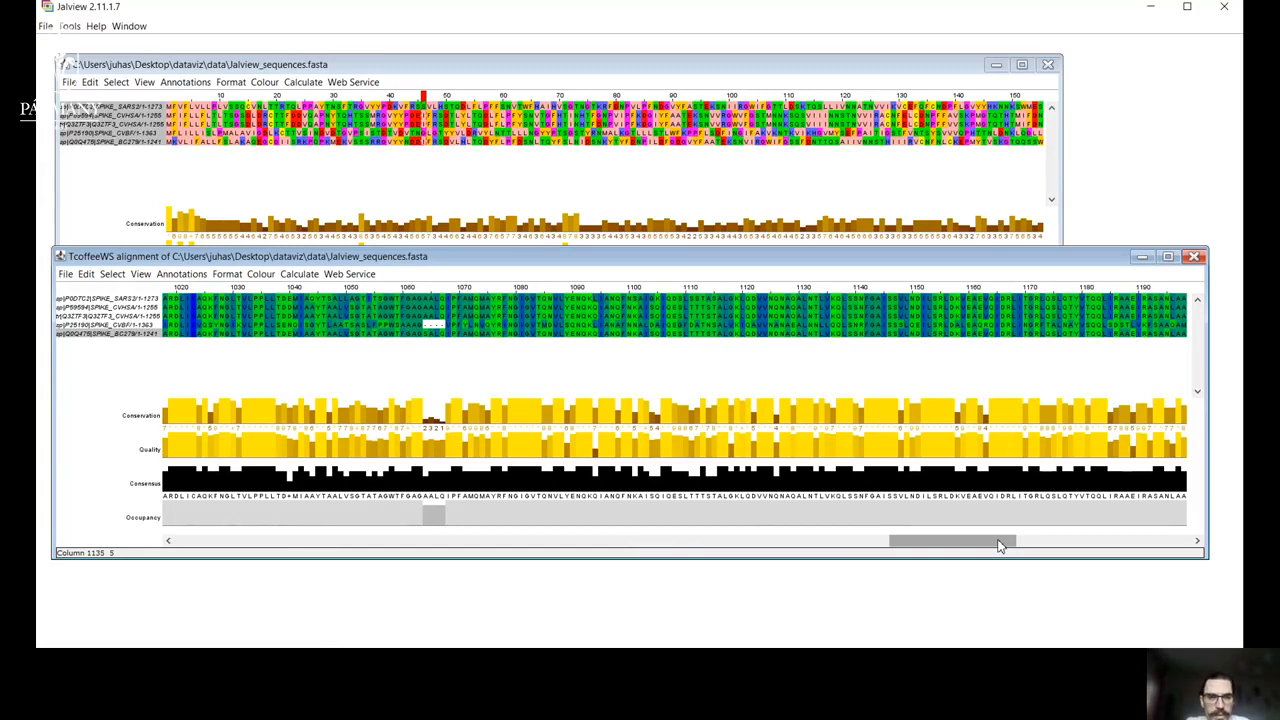
{"action": "left_click_drag", "start_coordinate": [998, 546], "coordinate": [1157, 546]}
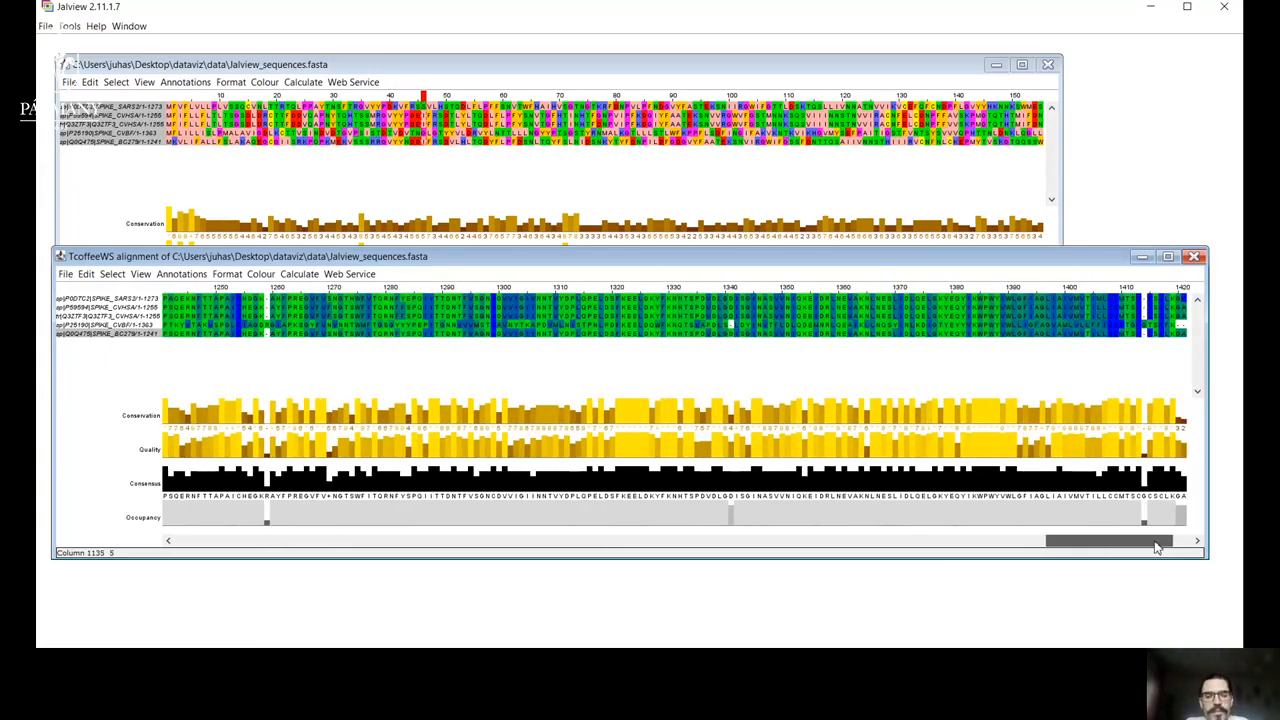
{"action": "left_click_drag", "start_coordinate": [1157, 547], "coordinate": [1050, 550]}
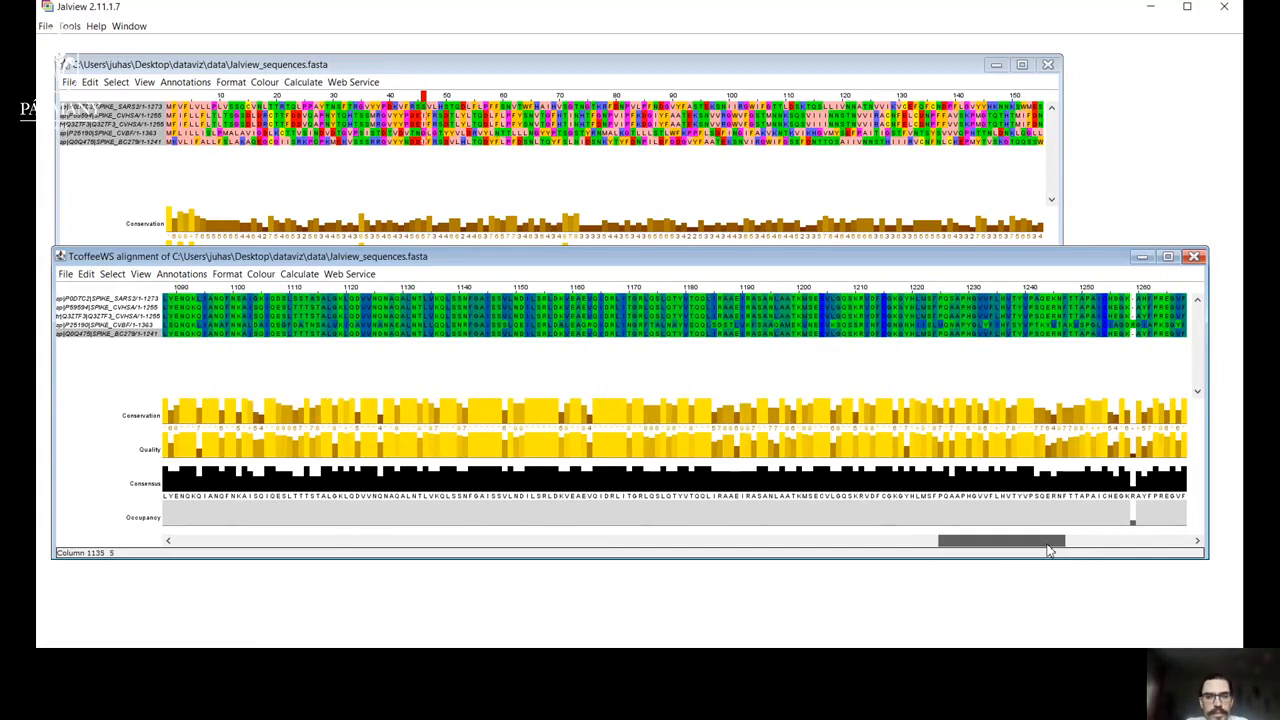
{"action": "left_click_drag", "start_coordinate": [1050, 550], "coordinate": [286, 541]}
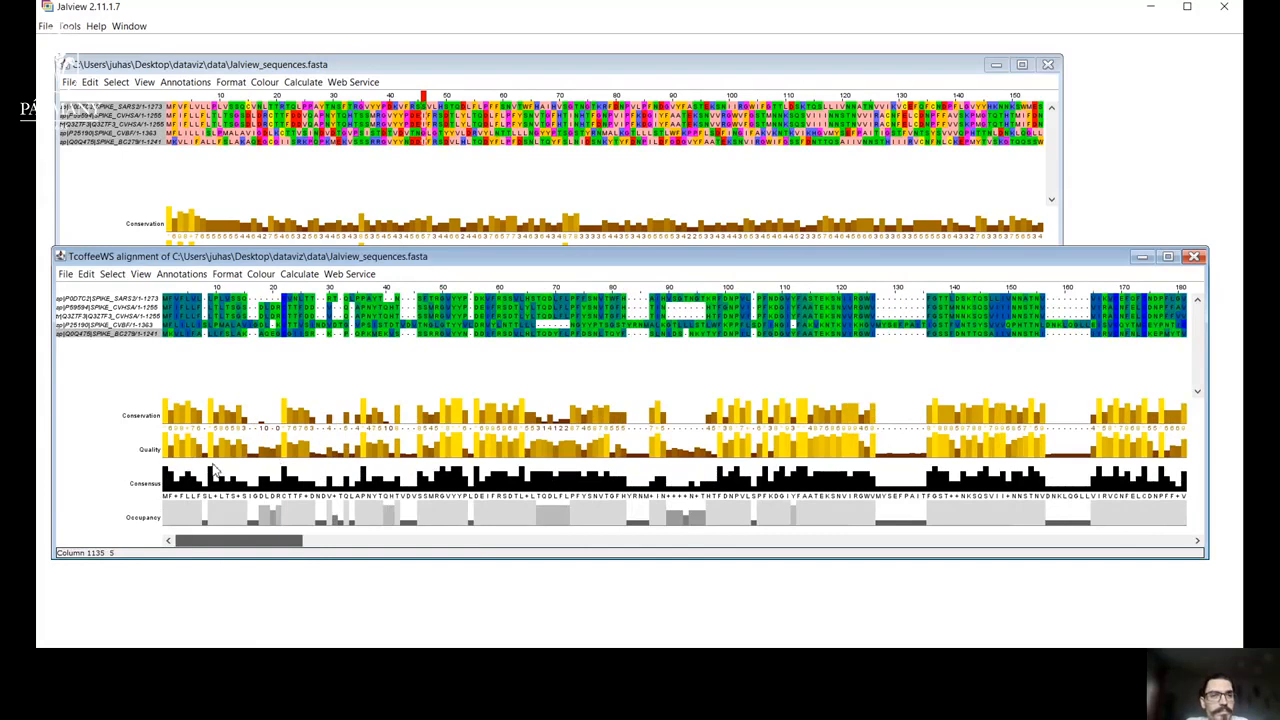
Set the TcoffeeWS alignment's colour scheme back to Zappo.
{"action": "left_click", "coordinate": [262, 275]}
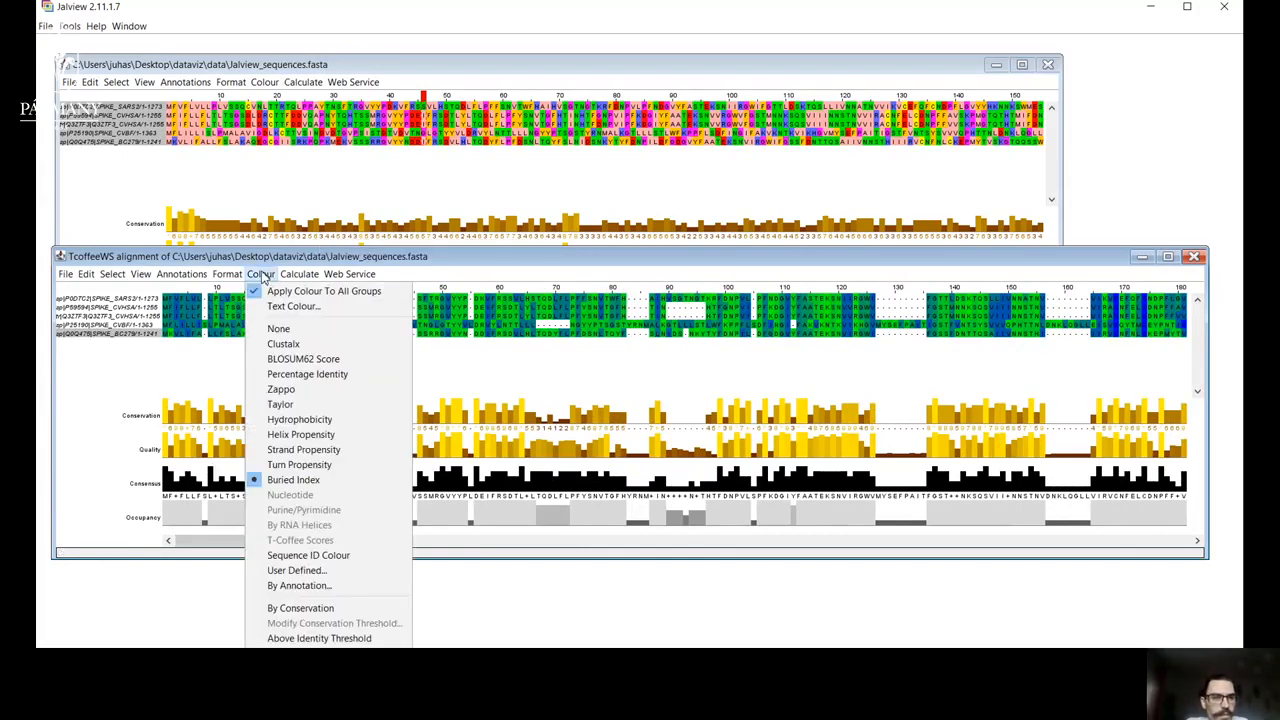
{"action": "left_click", "coordinate": [305, 390]}
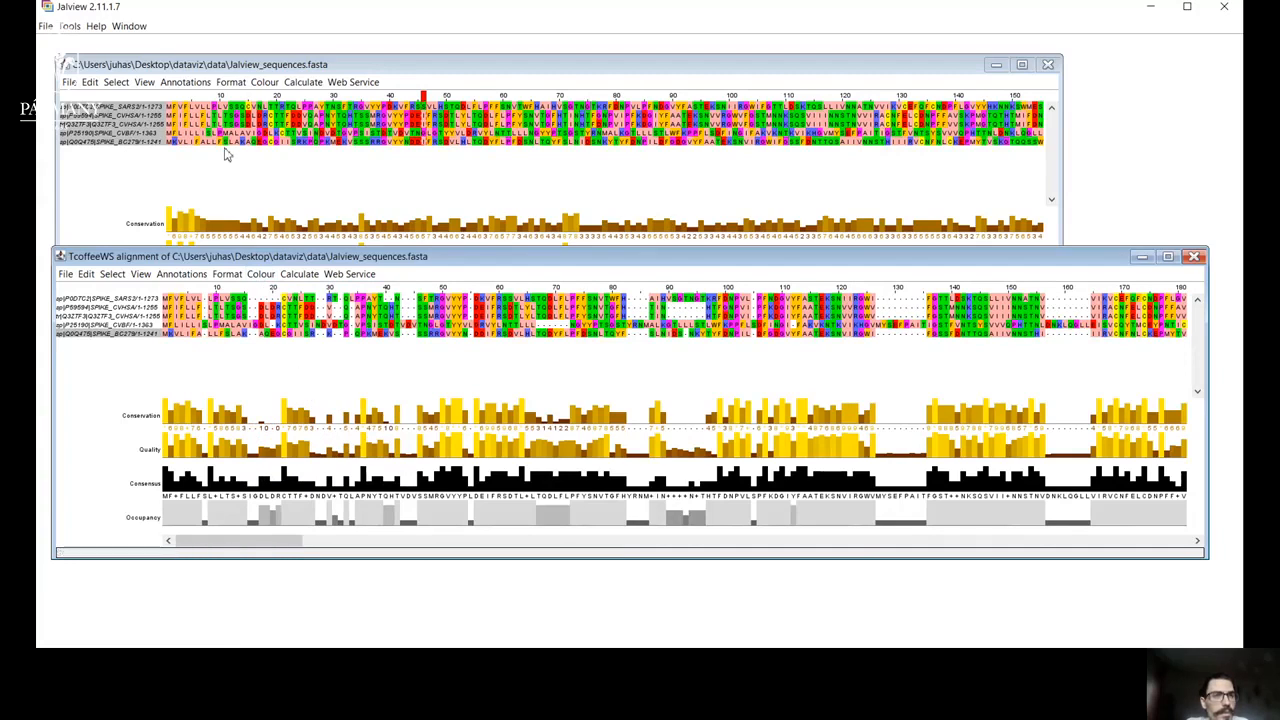
Hide the residue text in the TcoffeeWS alignment, leaving only the coloured boxes, and show the text again.
{"action": "left_click", "coordinate": [256, 276]}
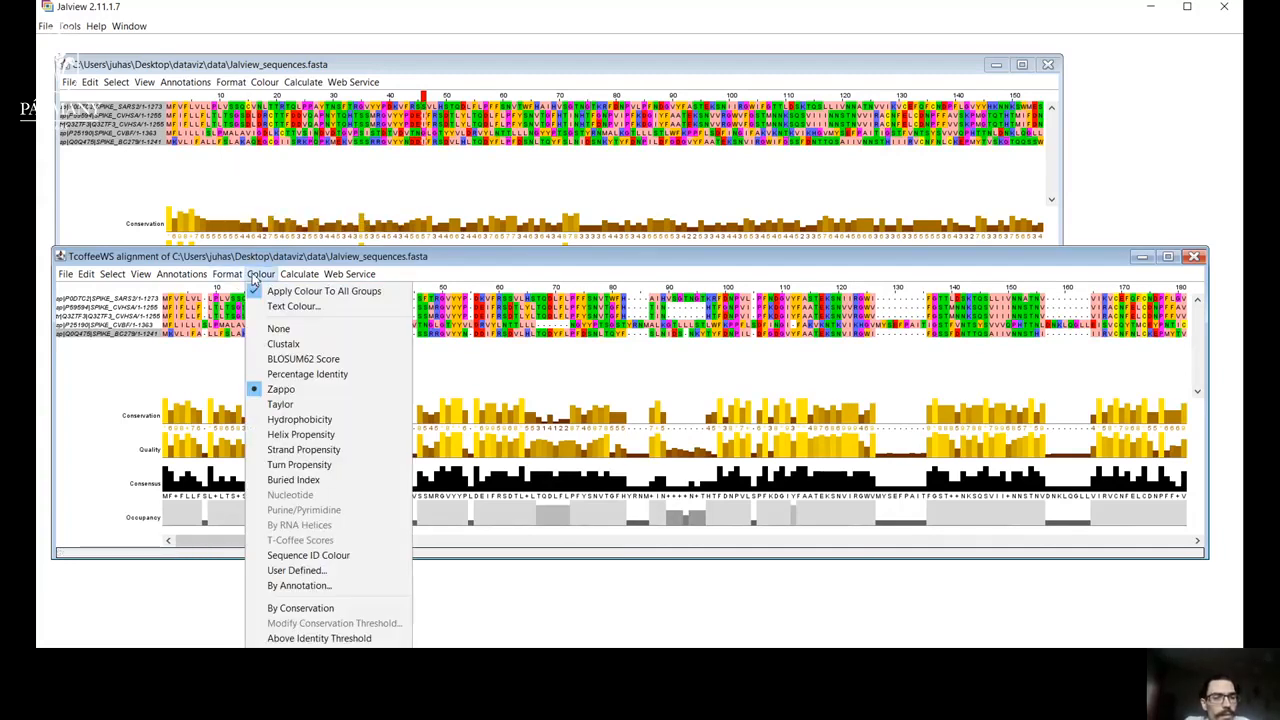
{"action": "mouse_move", "coordinate": [228, 276]}
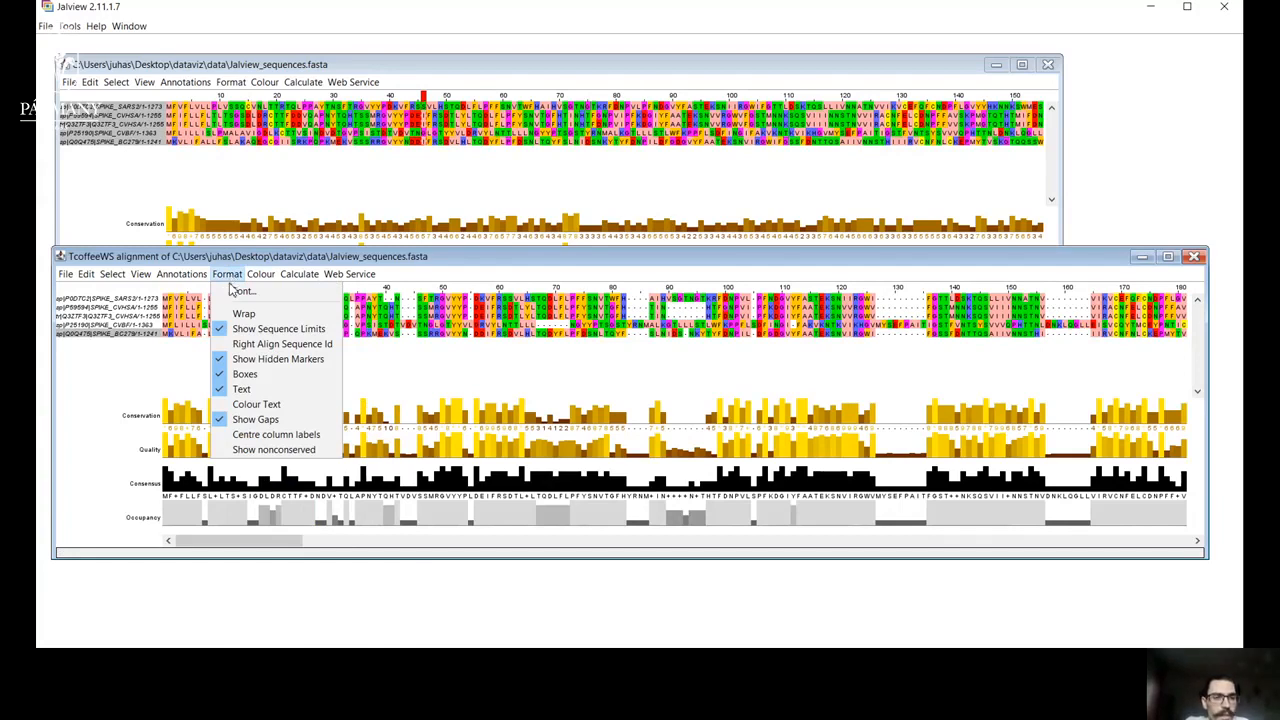
{"action": "left_click", "coordinate": [242, 372]}
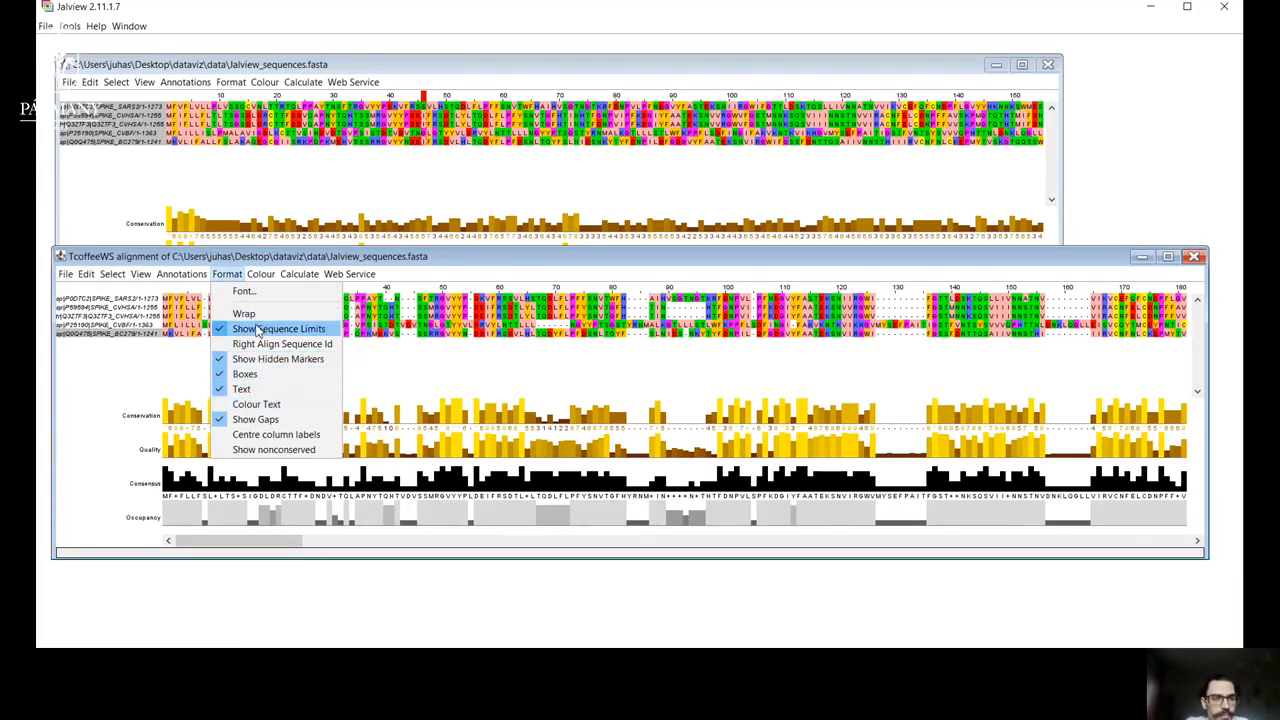
{"action": "left_click", "coordinate": [250, 393]}
{"action": "left_click", "coordinate": [227, 274]}
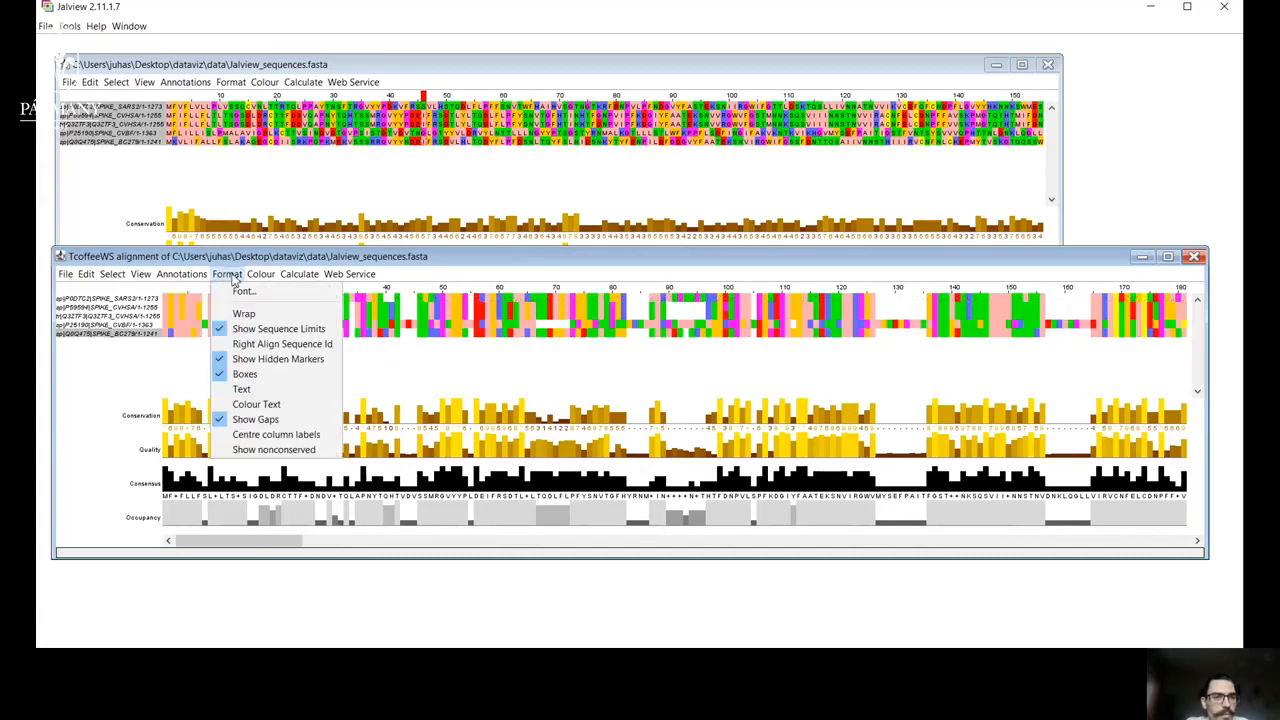
{"action": "left_click", "coordinate": [243, 390]}
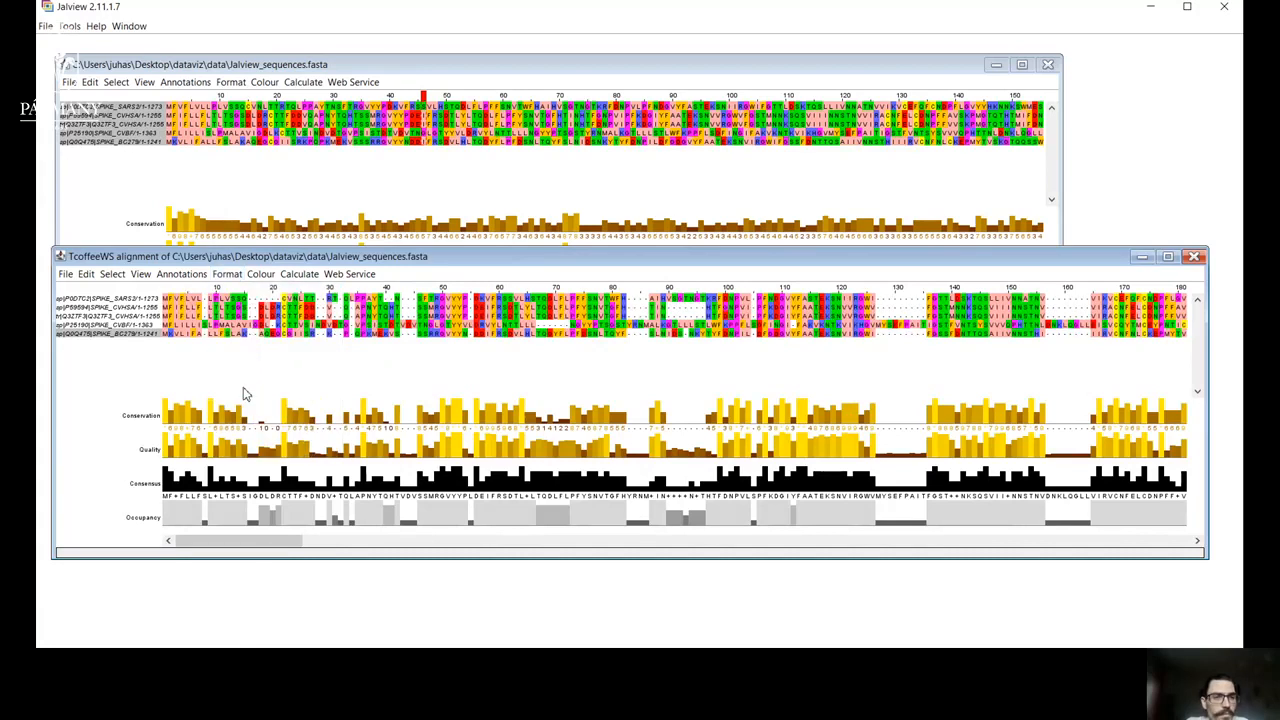
Turn off the coloured boxes behind the residues in the TcoffeeWS alignment and turn them back on.
{"action": "left_click", "coordinate": [229, 276]}
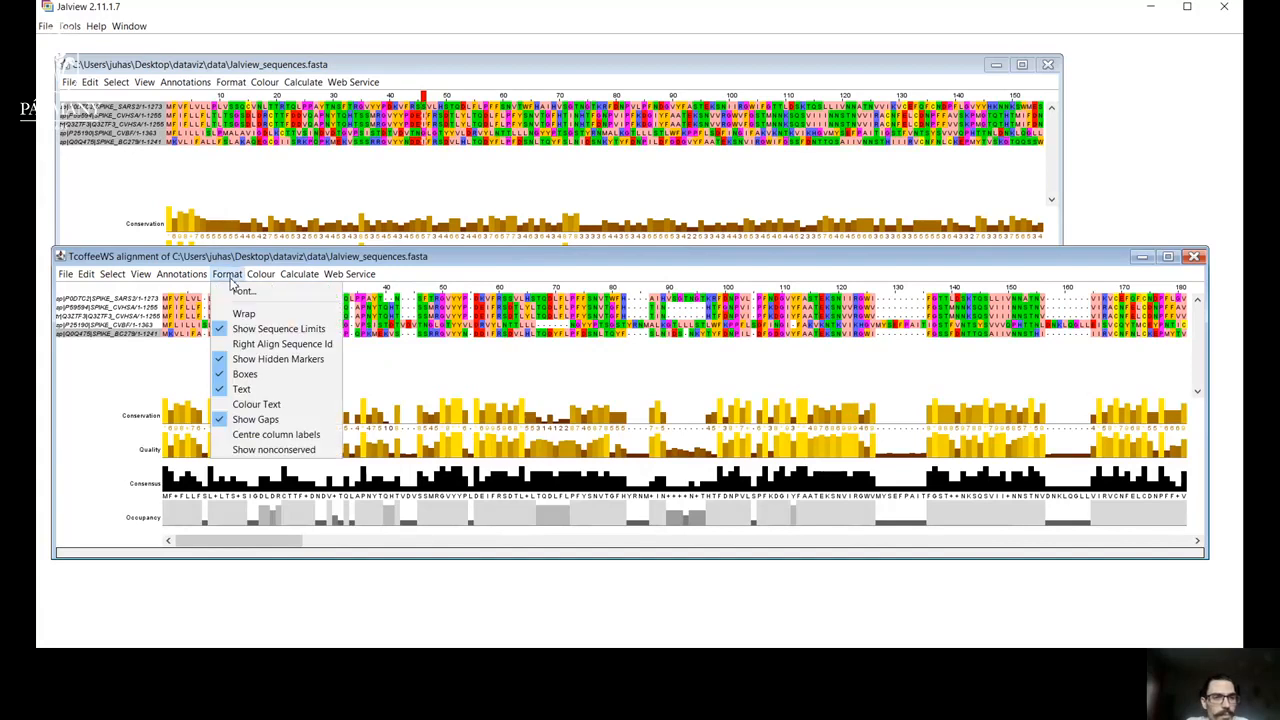
{"action": "left_click", "coordinate": [245, 375]}
{"action": "left_click", "coordinate": [229, 276]}
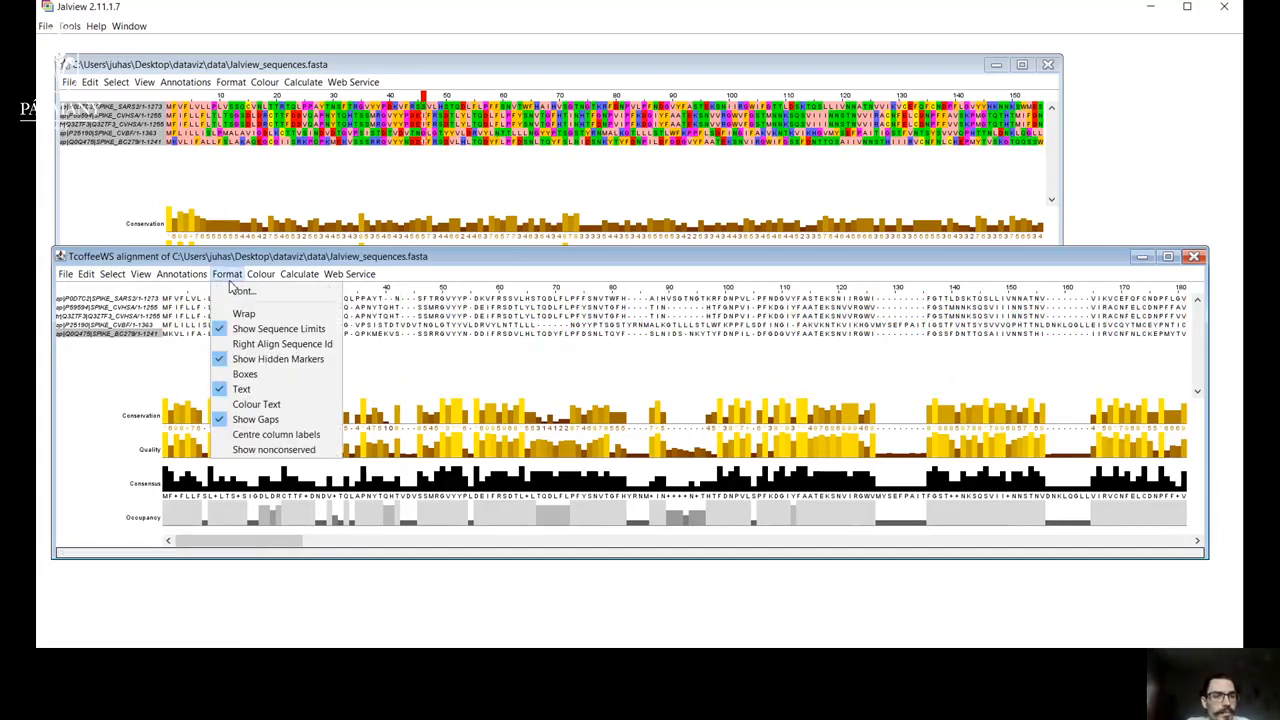
{"action": "left_click", "coordinate": [245, 374]}
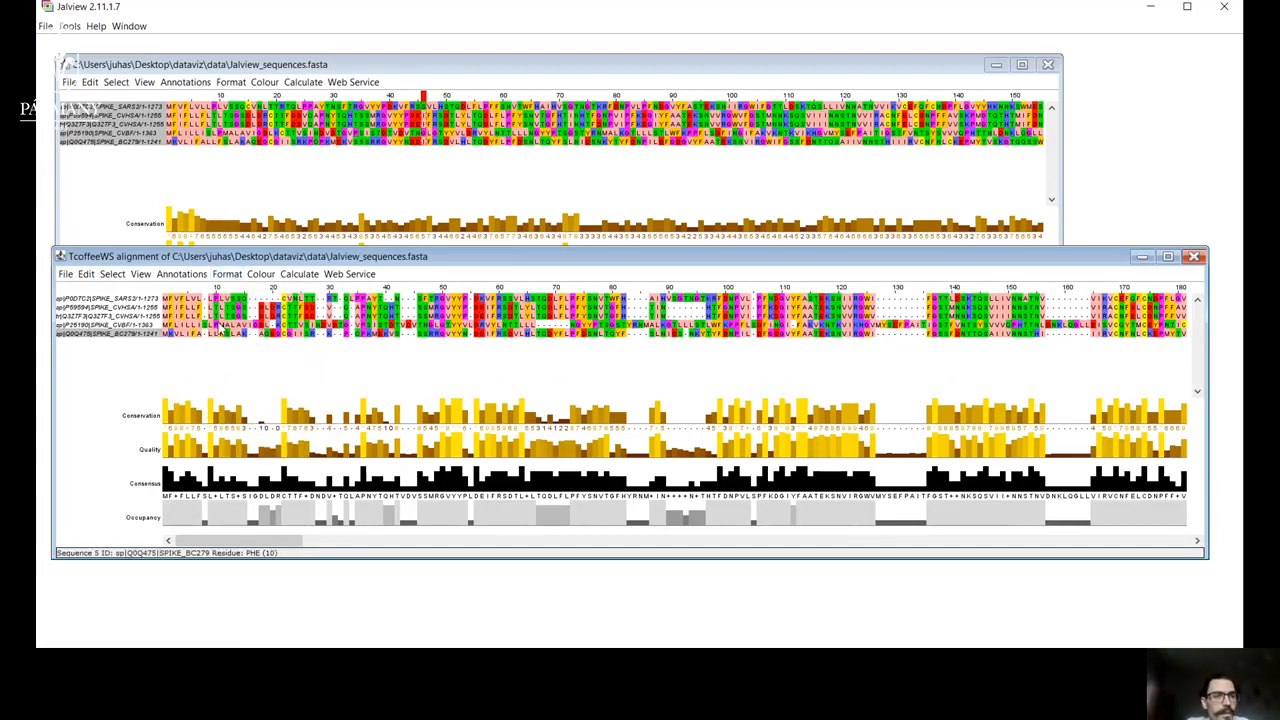
Hide all annotation rows below the TcoffeeWS alignment and show them again.
{"action": "left_click", "coordinate": [200, 277]}
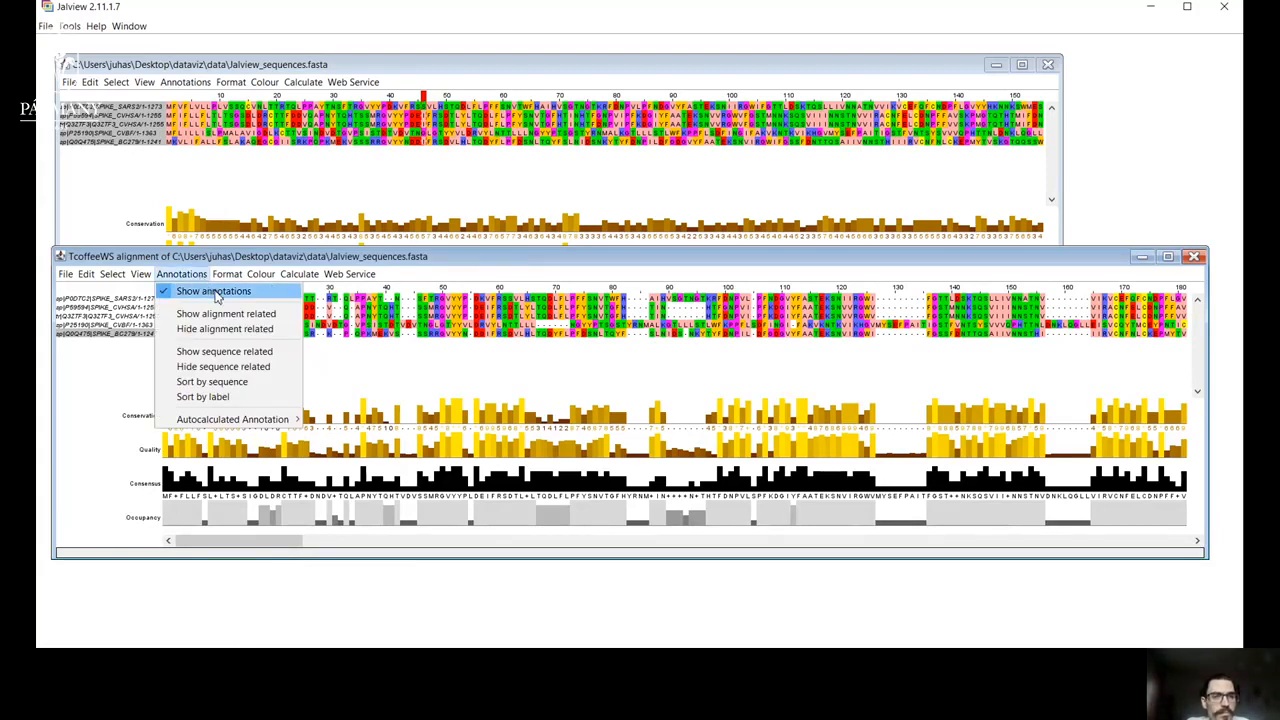
{"action": "left_click", "coordinate": [215, 292]}
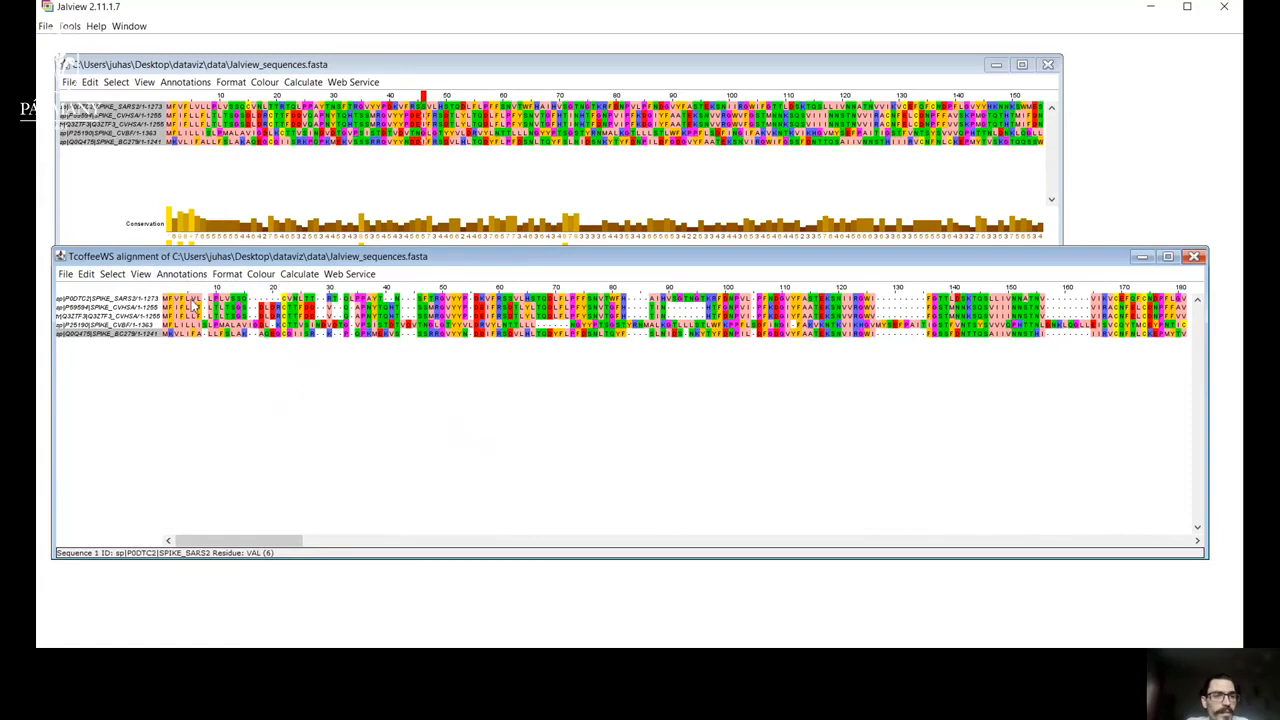
{"action": "left_click", "coordinate": [184, 277]}
{"action": "left_click", "coordinate": [195, 291]}
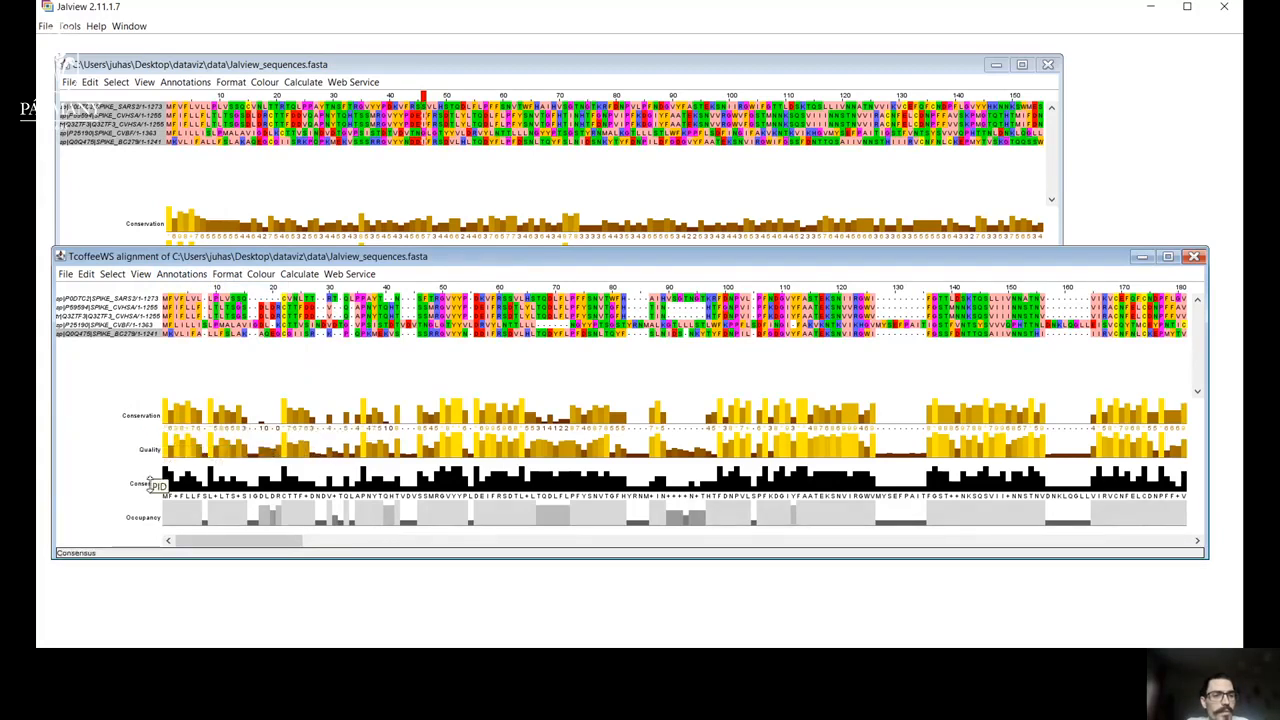
Show the consensus logo in the TcoffeeWS alignment's Consensus row and examine it with the alignment window temporarily maximised.
{"action": "left_click", "coordinate": [176, 278]}
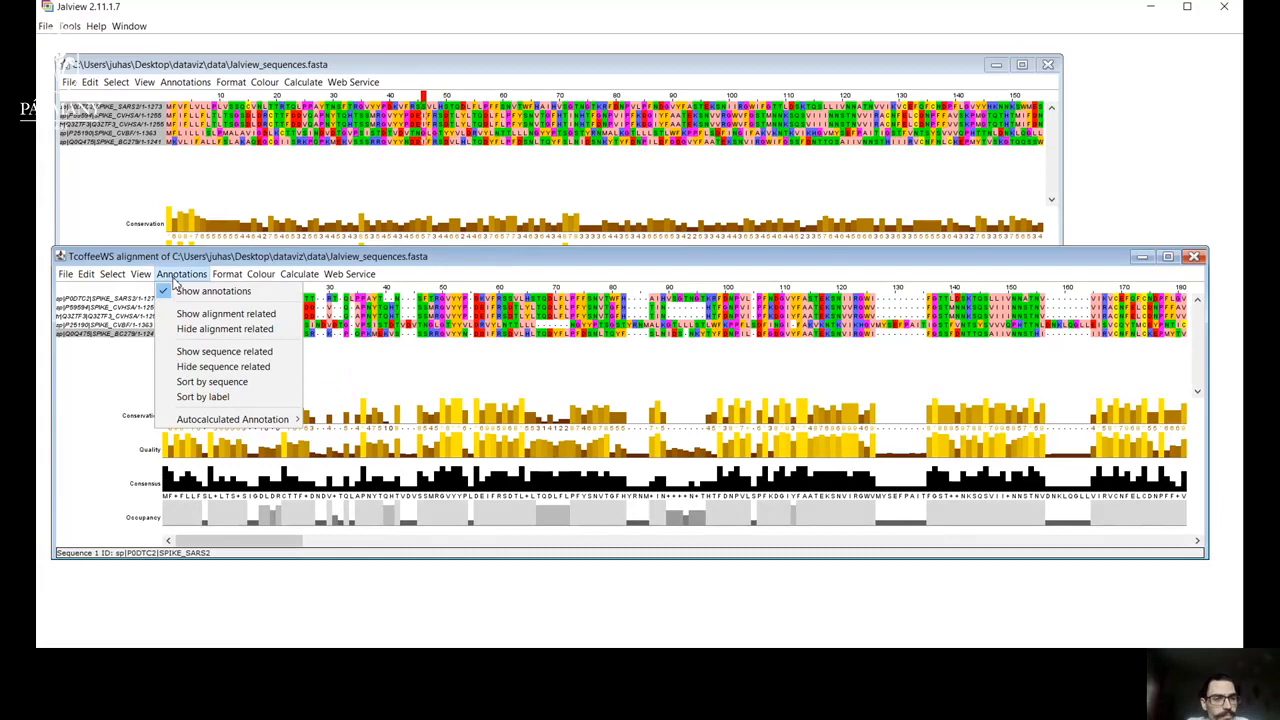
{"action": "mouse_move", "coordinate": [252, 428]}
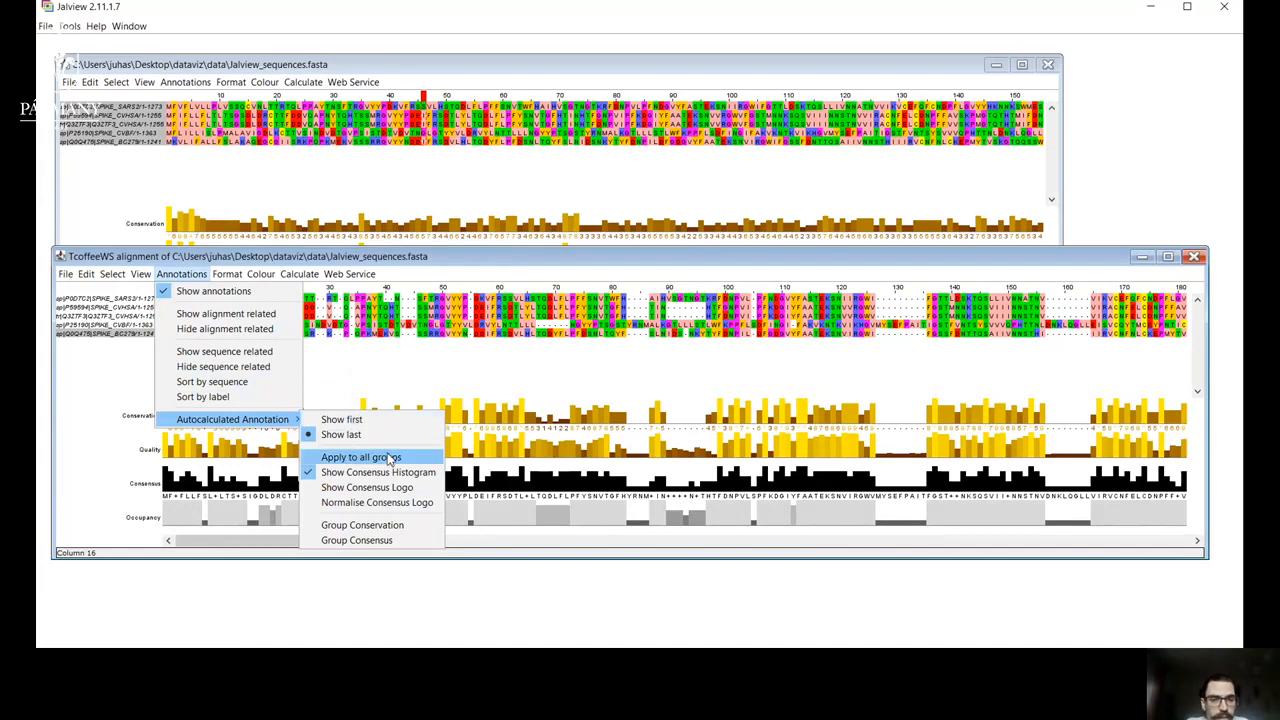
{"action": "left_click", "coordinate": [380, 490]}
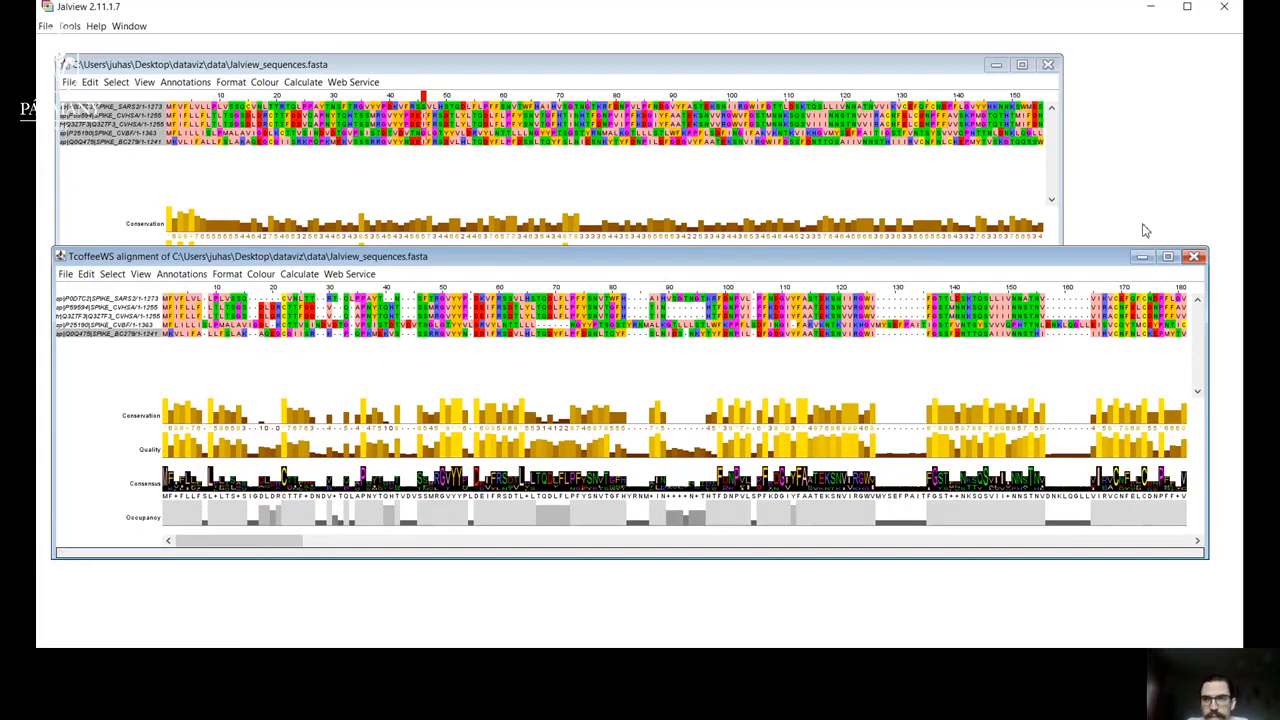
{"action": "left_click", "coordinate": [1169, 257]}
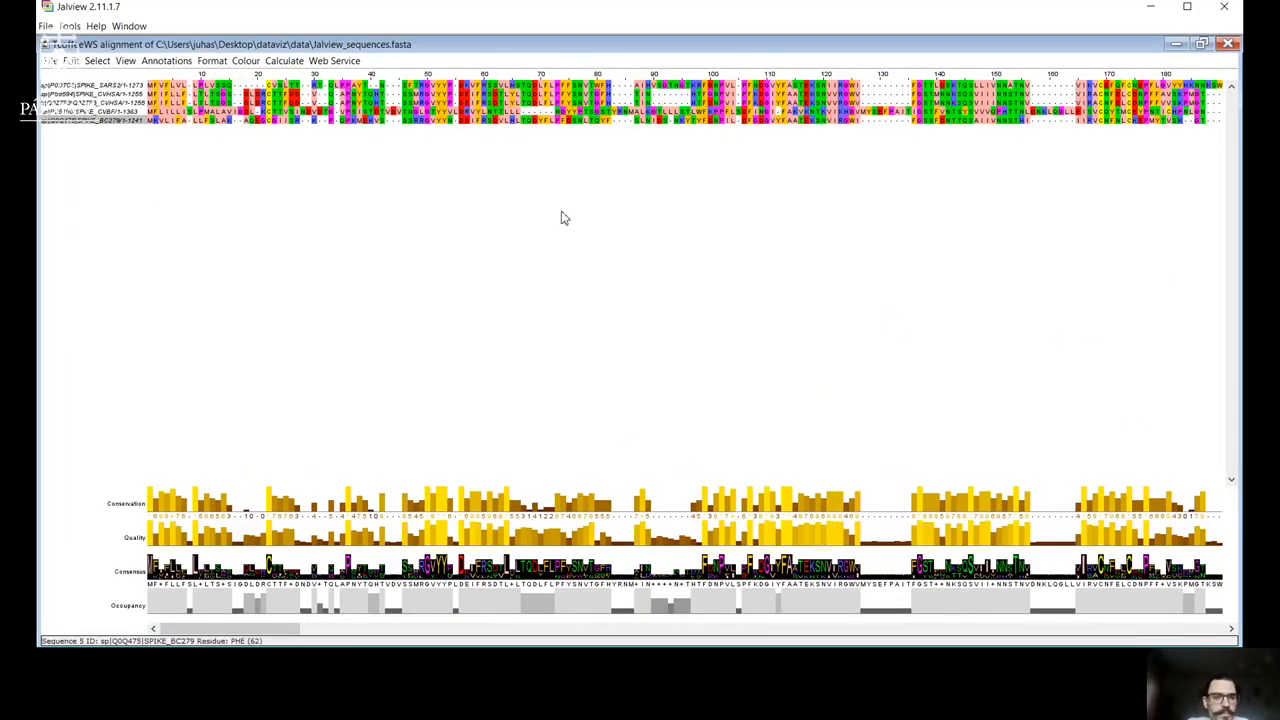
{"action": "left_click", "coordinate": [1201, 44]}
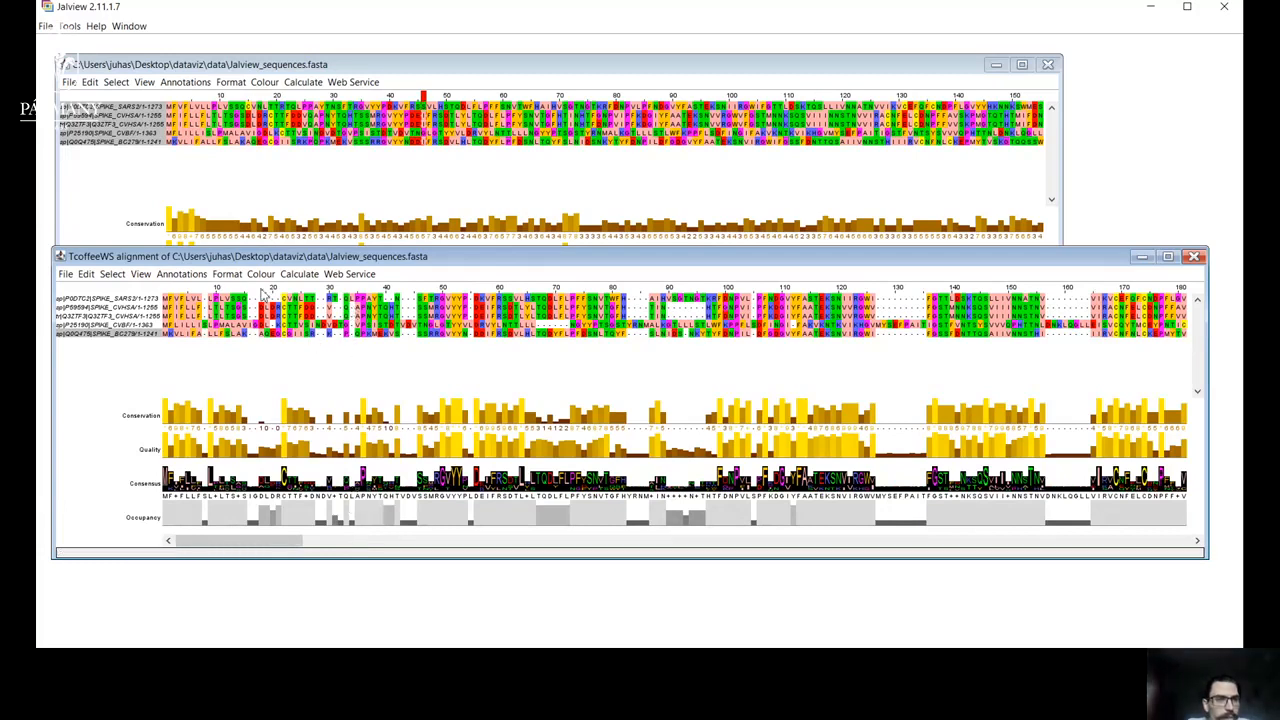
Normalise the consensus logo of the TcoffeeWS alignment.
{"action": "left_click", "coordinate": [181, 274]}
{"action": "mouse_move", "coordinate": [262, 416]}
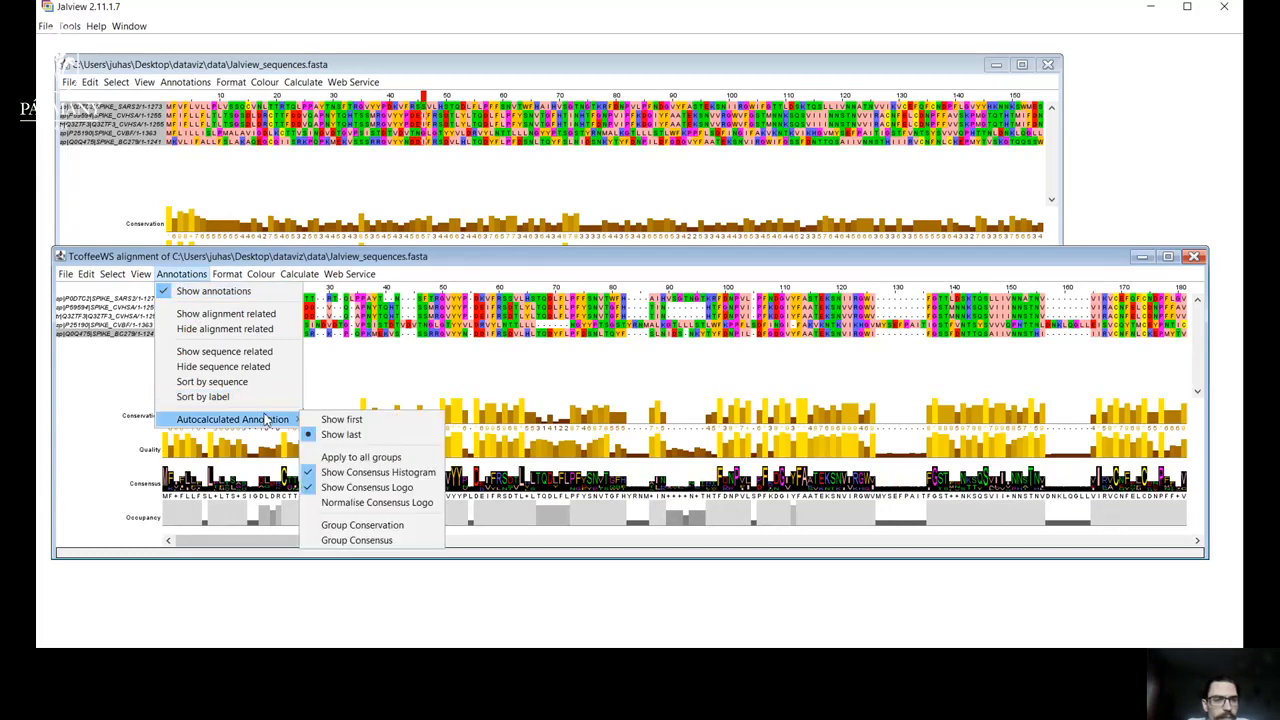
{"action": "left_click", "coordinate": [351, 503]}
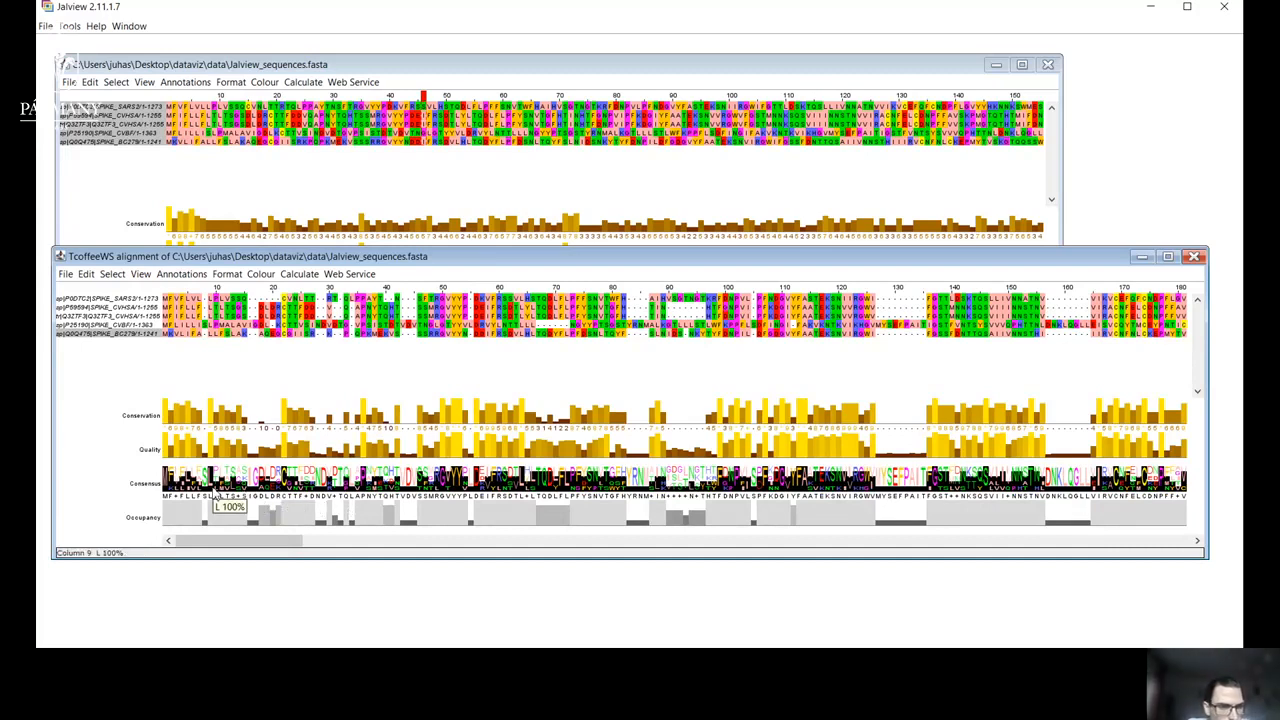
Turn off normalisation of the consensus logo in the TcoffeeWS alignment.
{"action": "mouse_move", "coordinate": [174, 472]}
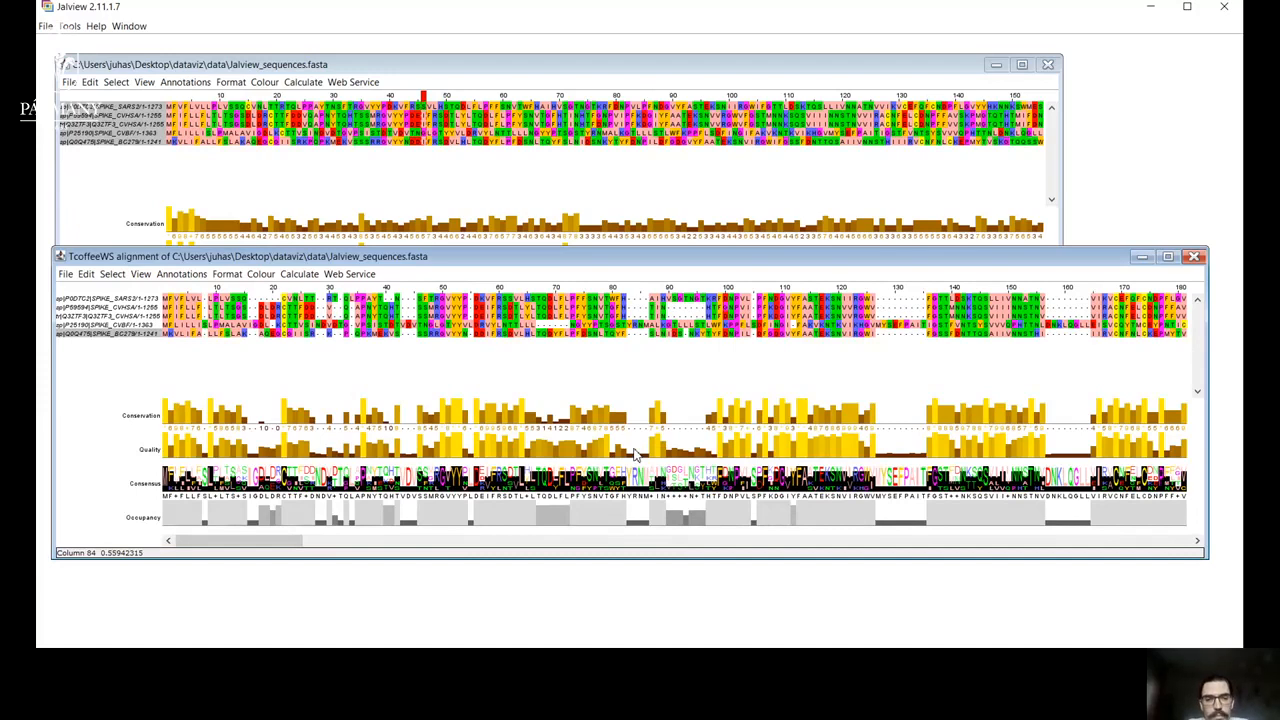
{"action": "mouse_move", "coordinate": [640, 484]}
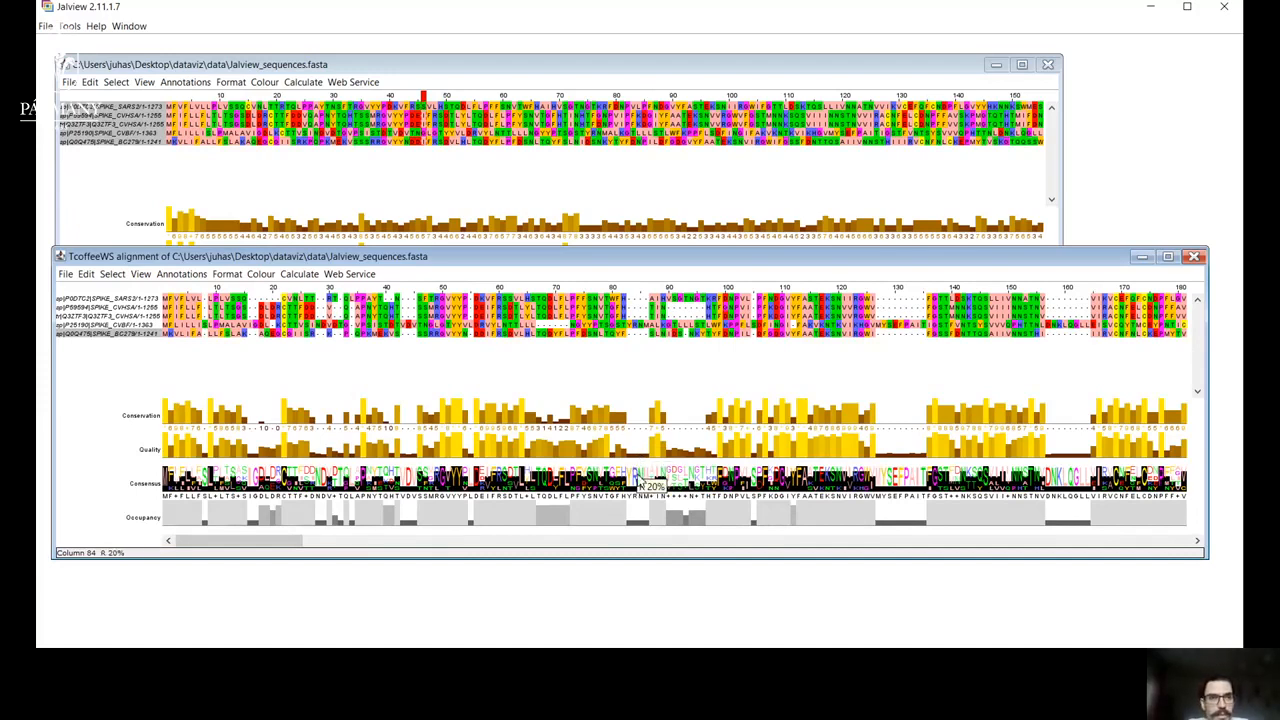
{"action": "left_click", "coordinate": [182, 274]}
{"action": "mouse_move", "coordinate": [250, 419]}
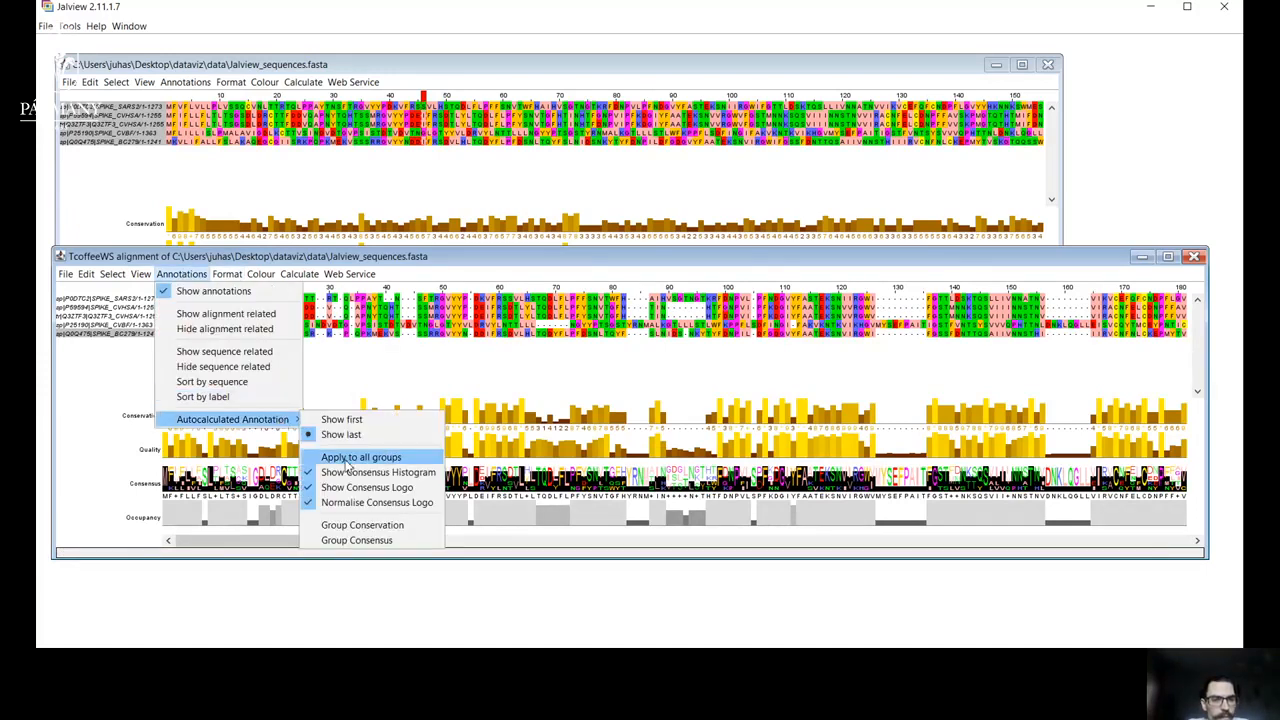
{"action": "left_click", "coordinate": [351, 503]}
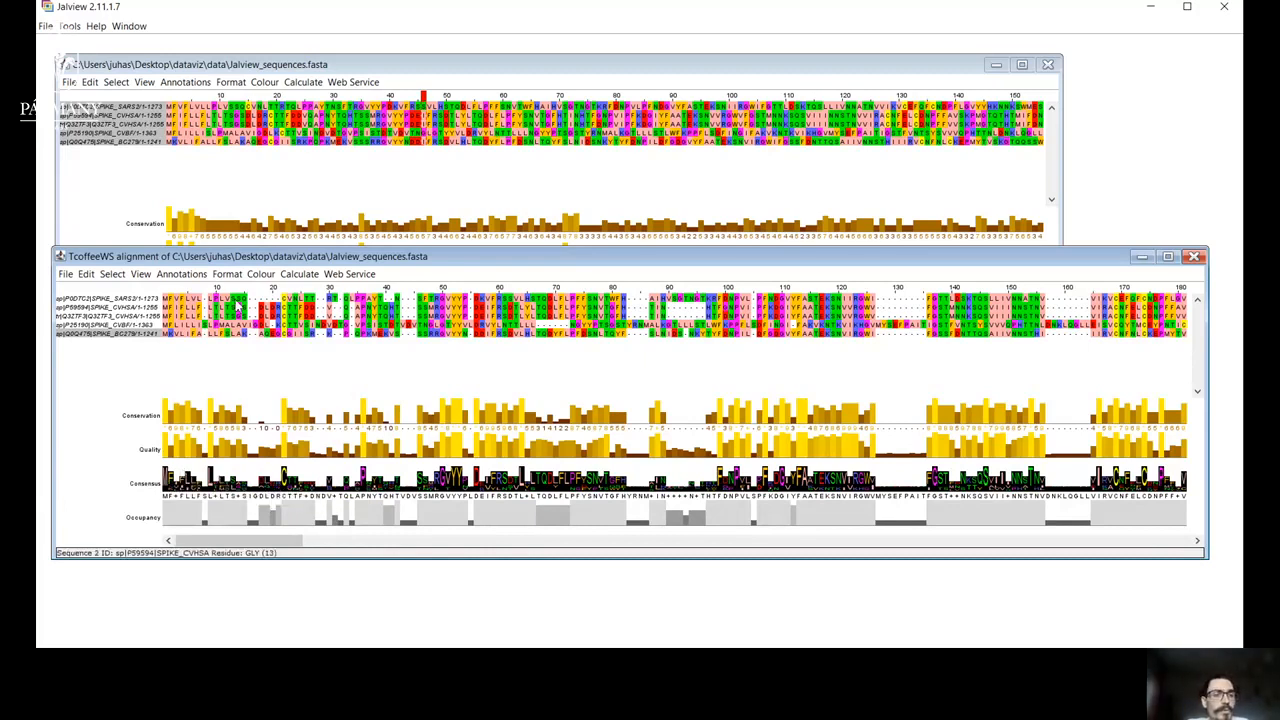
Turn on the display of sequence features in the TcoffeeWS alignment and turn it off again.
{"action": "left_click", "coordinate": [181, 274]}
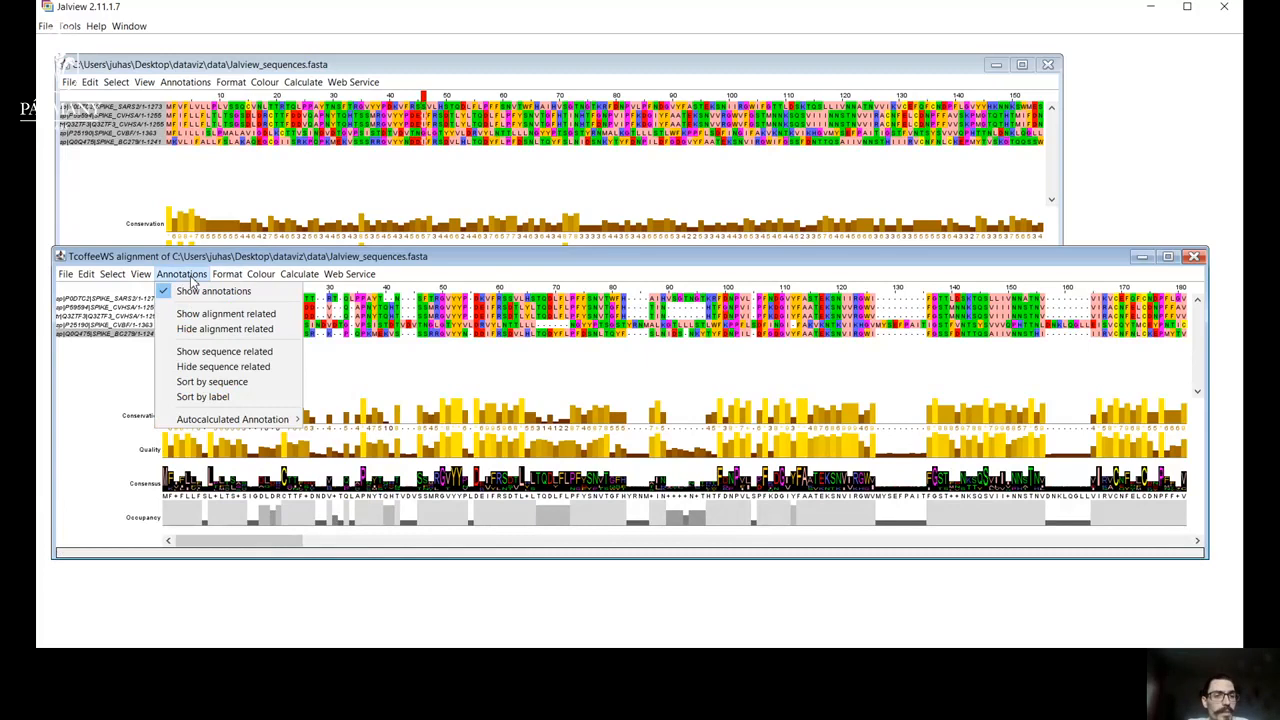
{"action": "mouse_move", "coordinate": [141, 276]}
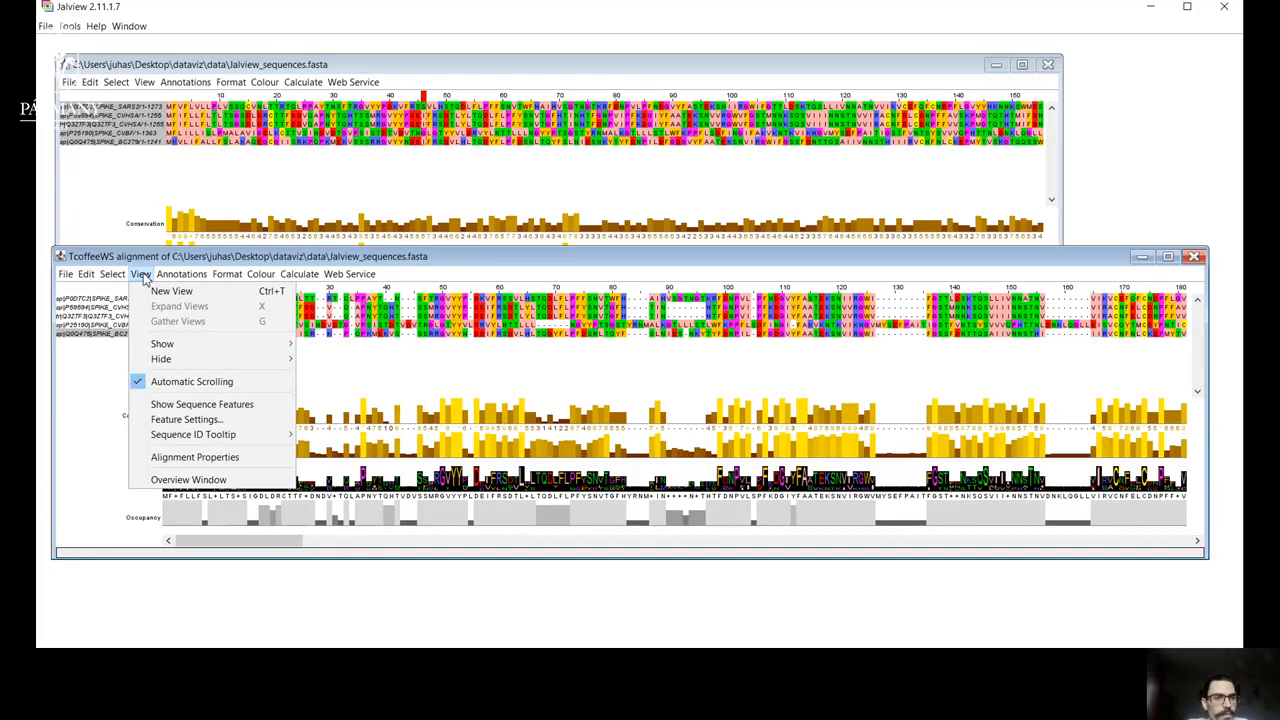
{"action": "left_click", "coordinate": [230, 406]}
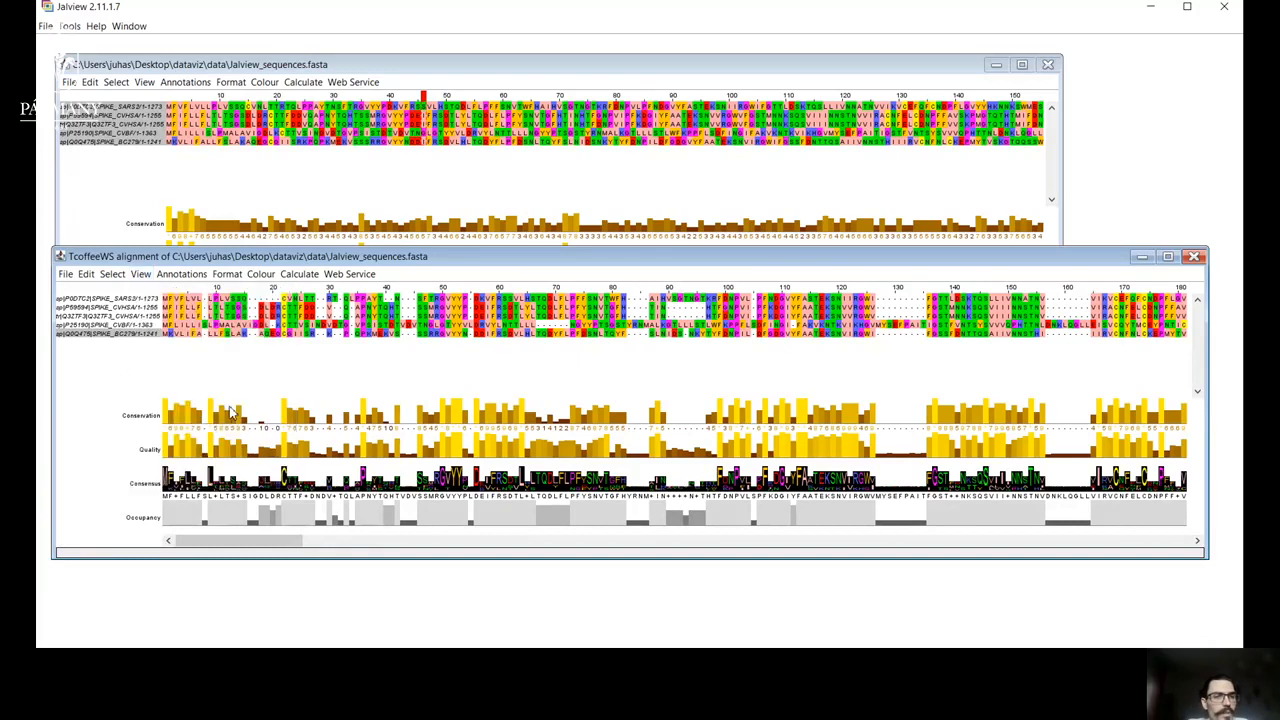
{"action": "left_click", "coordinate": [140, 274]}
{"action": "mouse_move", "coordinate": [178, 437]}
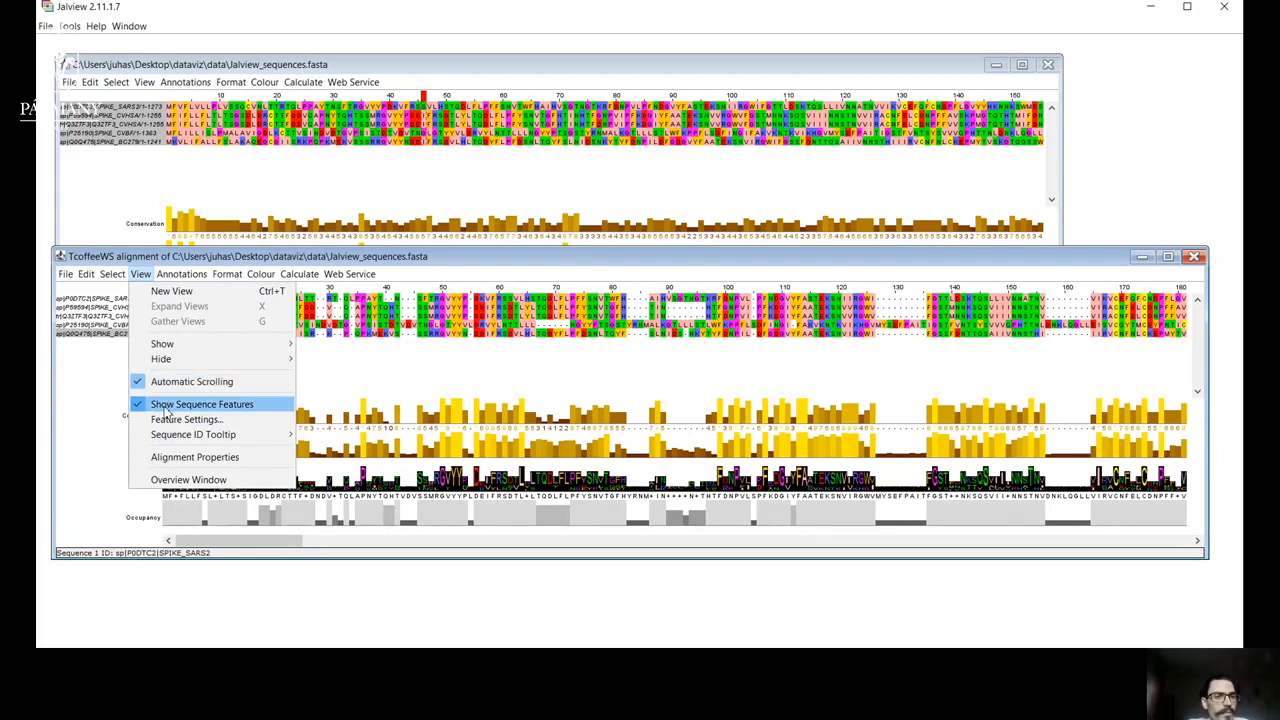
{"action": "left_click", "coordinate": [165, 405]}
Select all sequences in the TcoffeeWS alignment and deselect them again.
{"action": "left_click", "coordinate": [112, 274]}
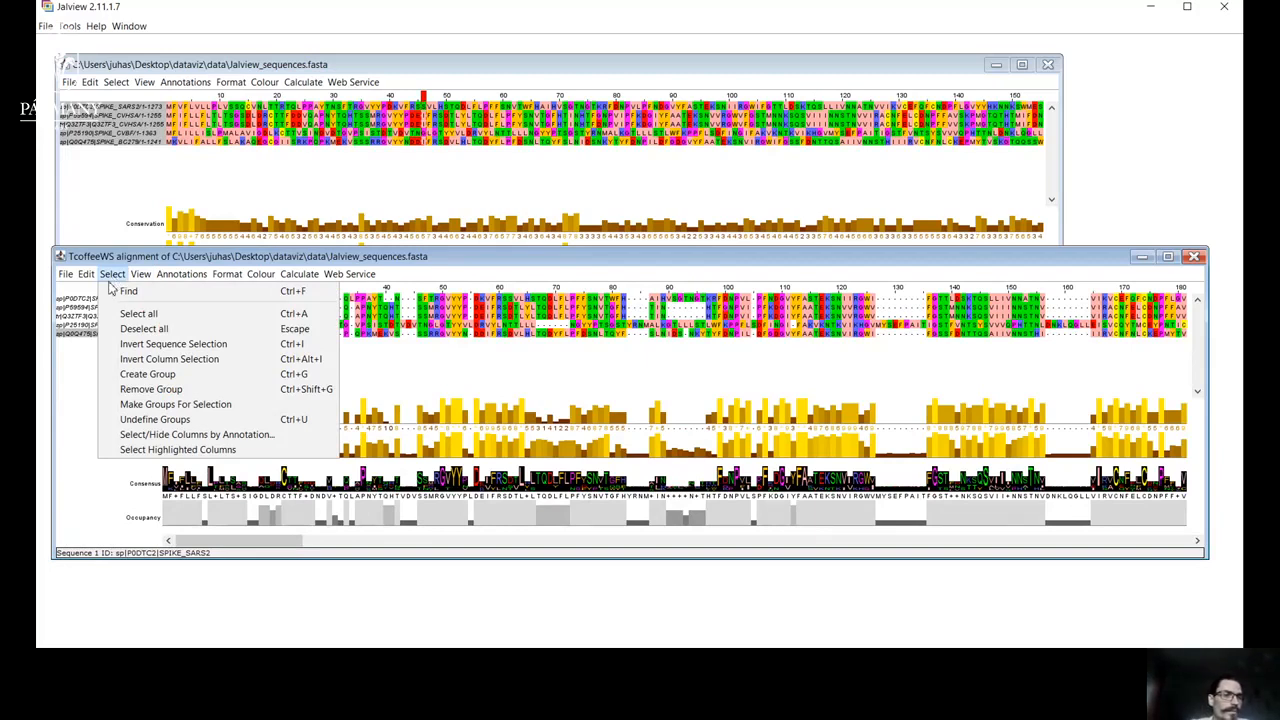
{"action": "left_click", "coordinate": [74, 352]}
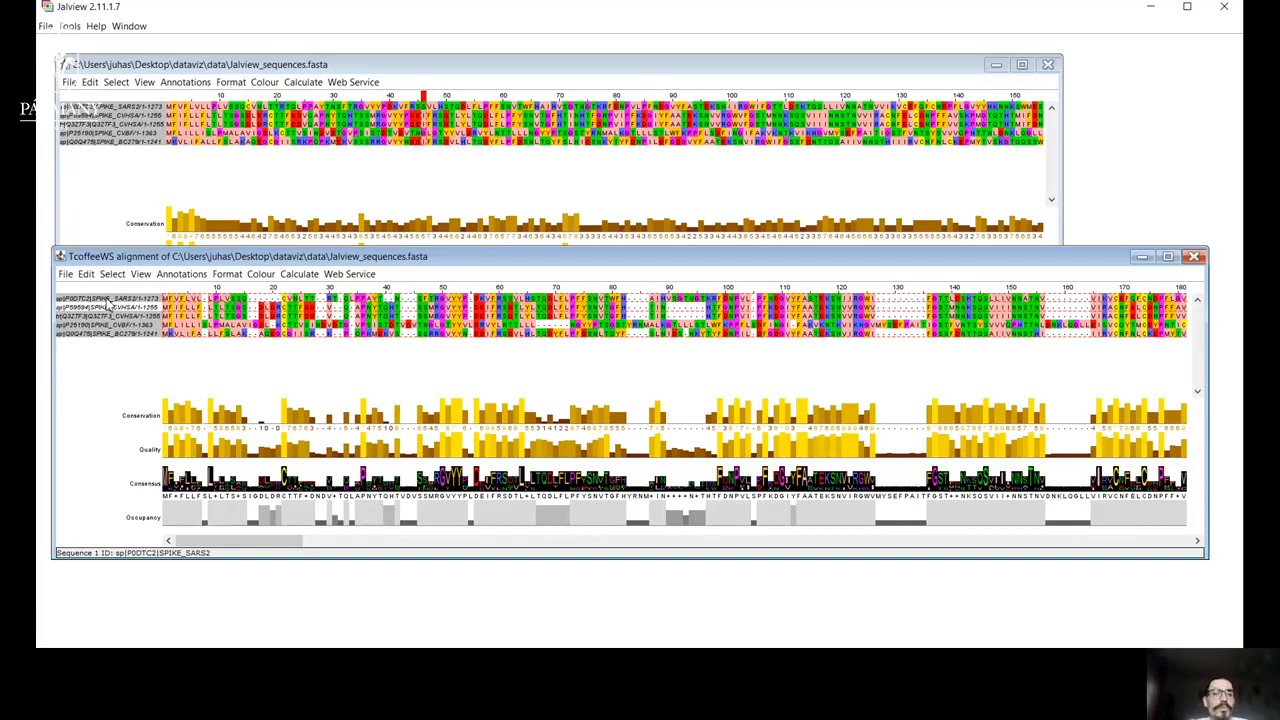
{"action": "mouse_move", "coordinate": [285, 418]}
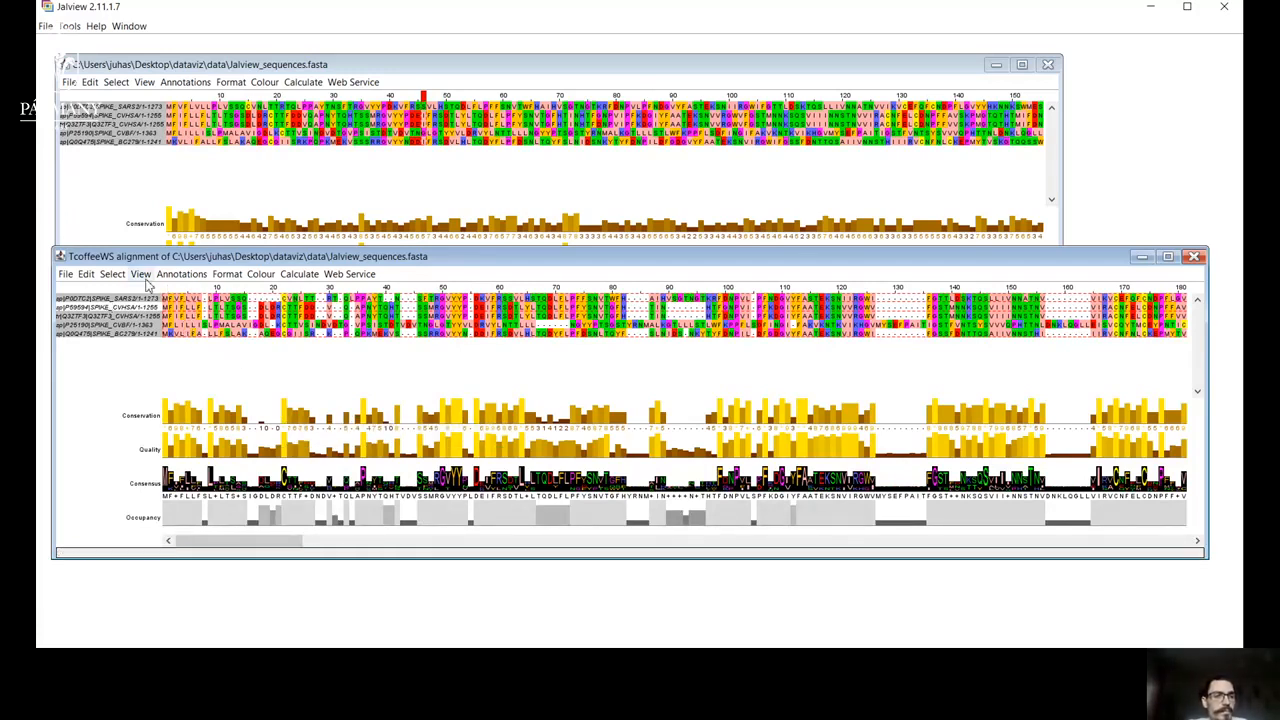
{"action": "left_click", "coordinate": [112, 274]}
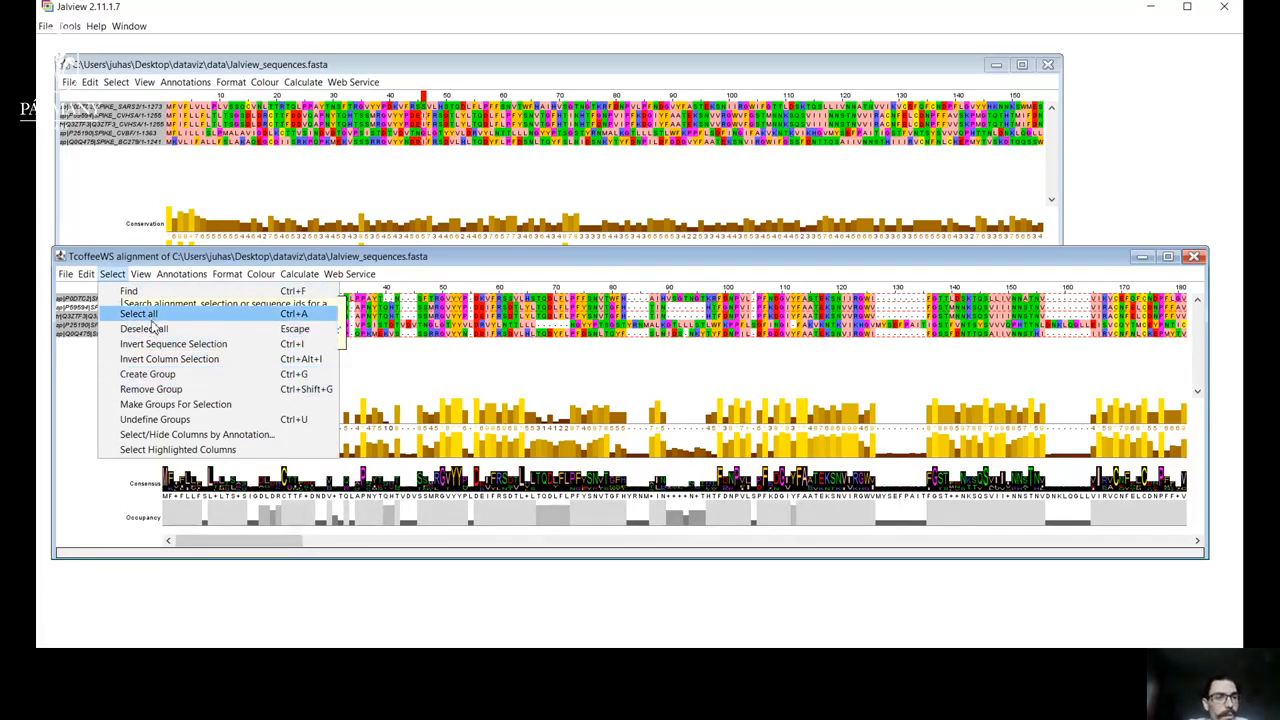
{"action": "left_click", "coordinate": [153, 331]}
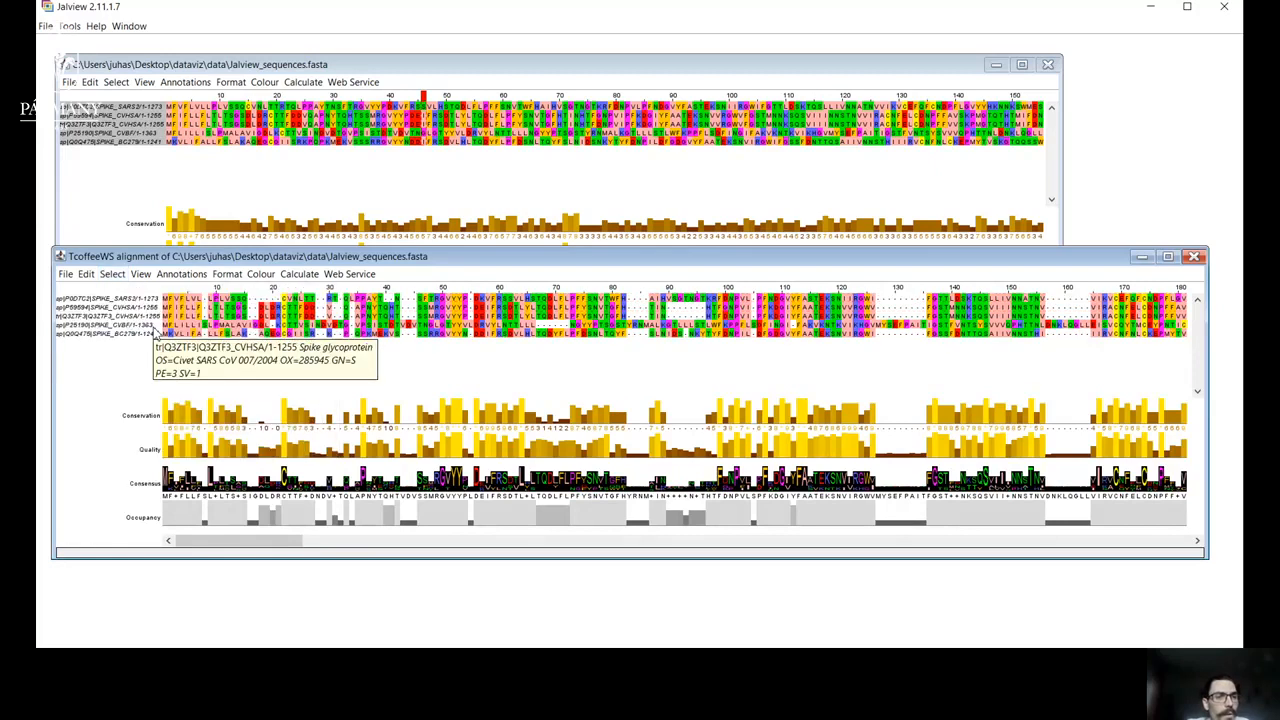
Export the TcoffeeWS alignment as a Portable network graphics (.png) image named image1 in the data folder.
{"action": "left_click", "coordinate": [87, 275]}
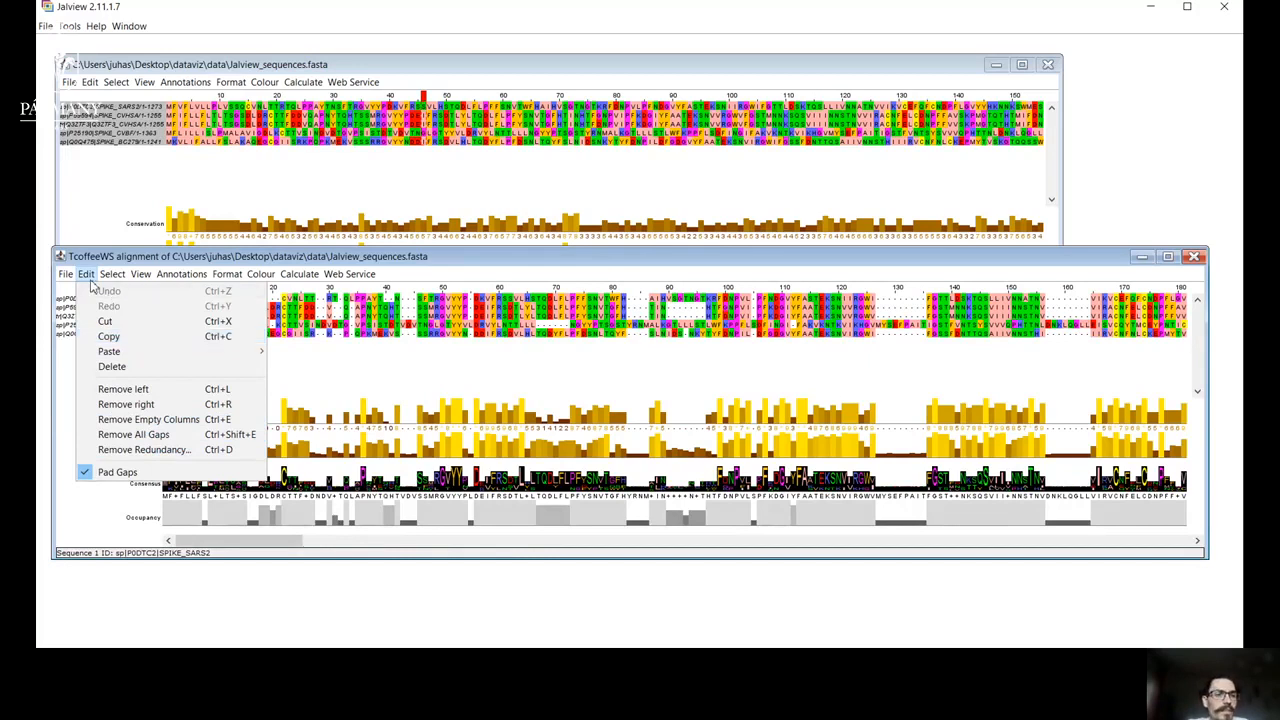
{"action": "mouse_move", "coordinate": [68, 278]}
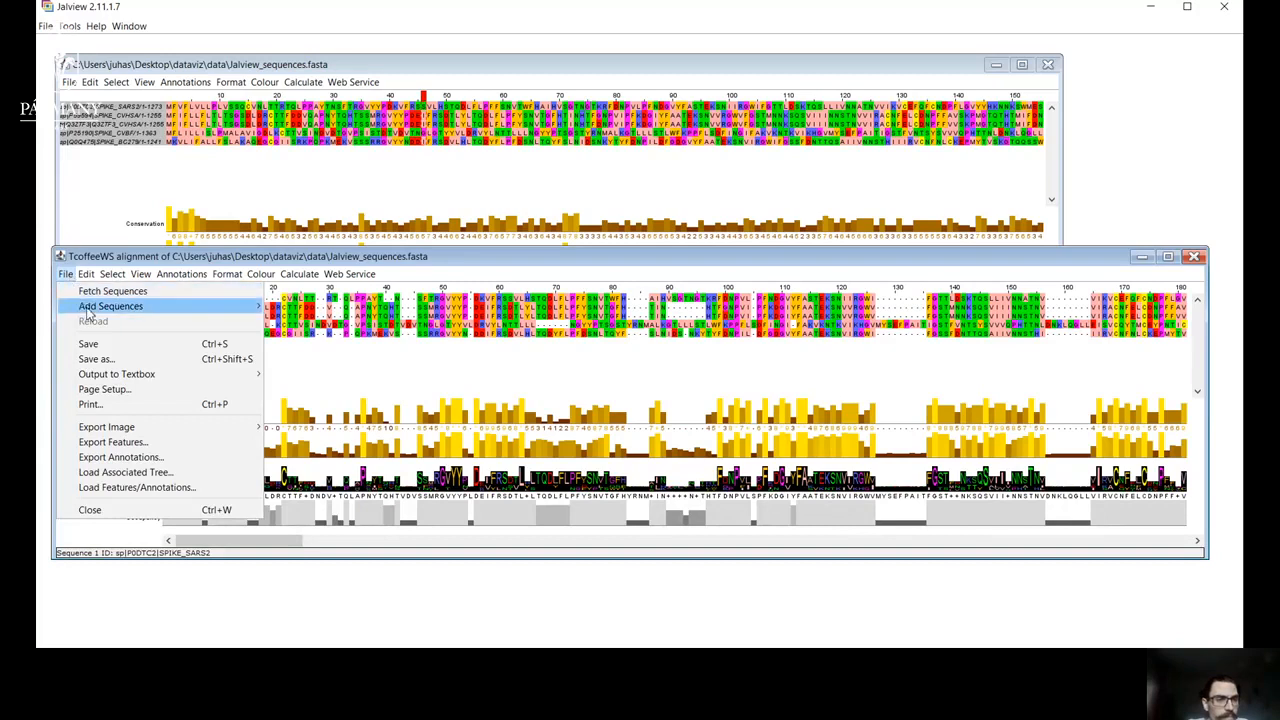
{"action": "mouse_move", "coordinate": [137, 430]}
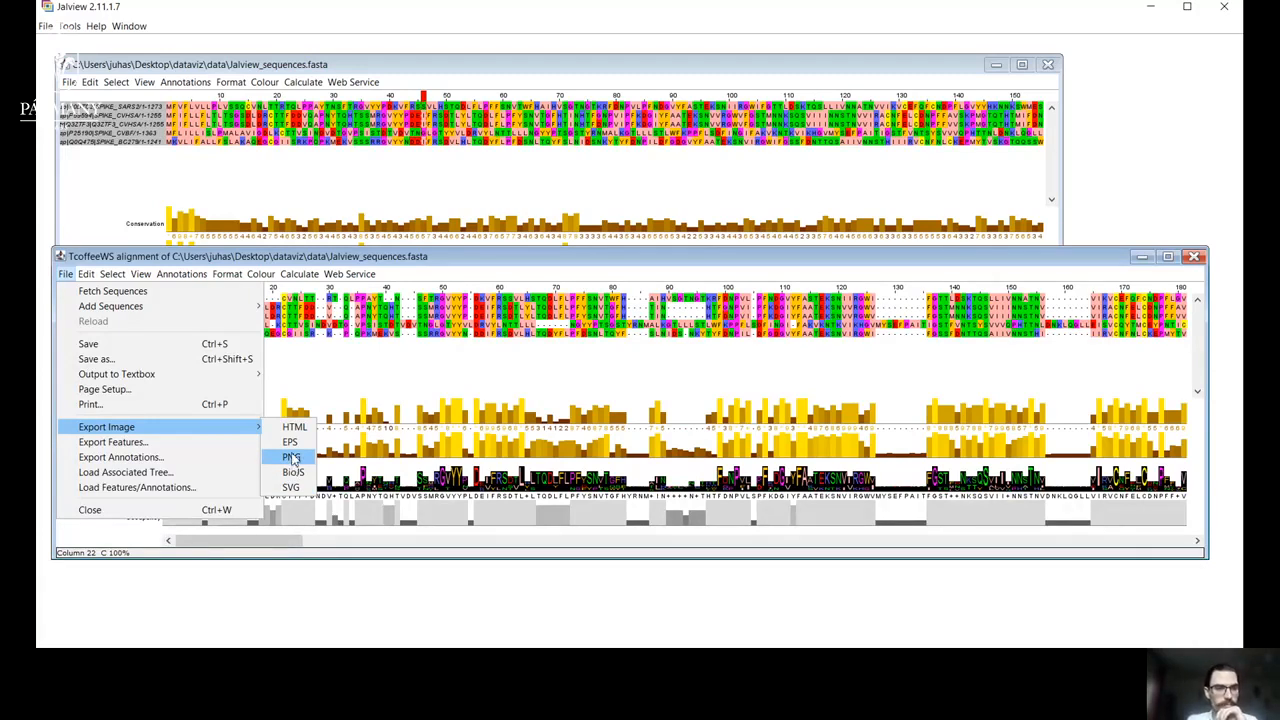
{"action": "left_click", "coordinate": [291, 457]}
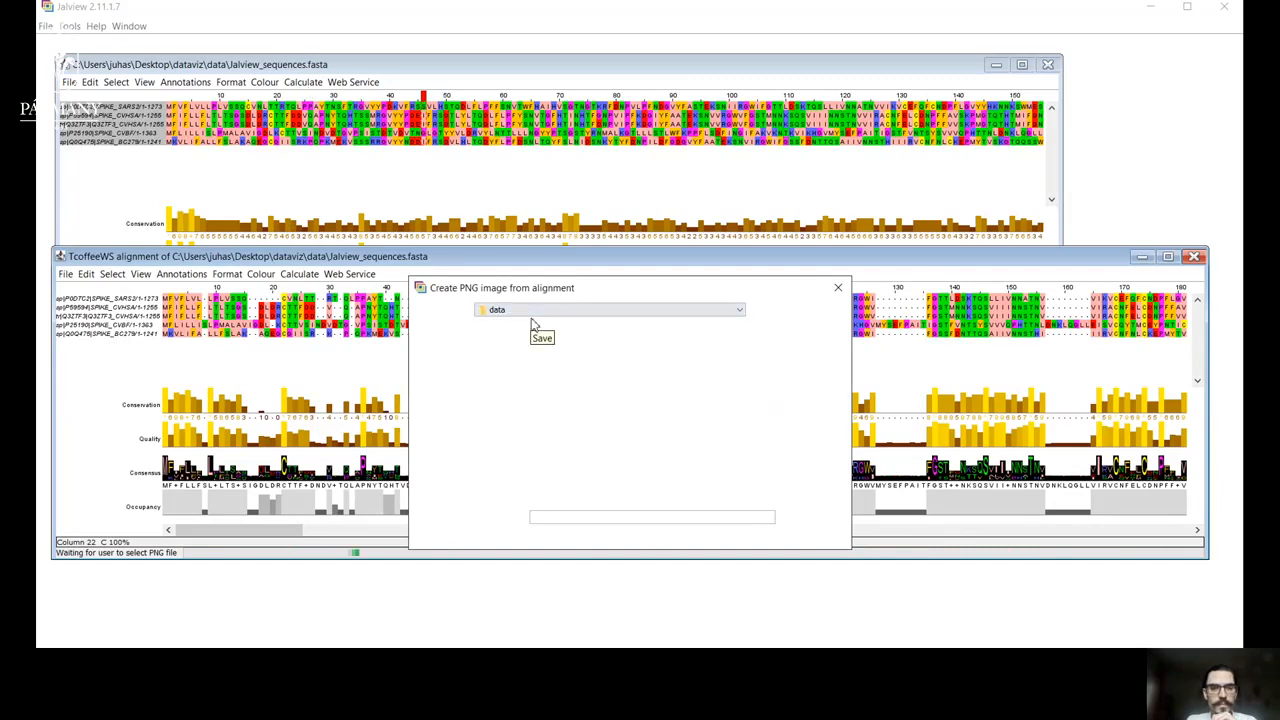
{"action": "left_click", "coordinate": [742, 314]}
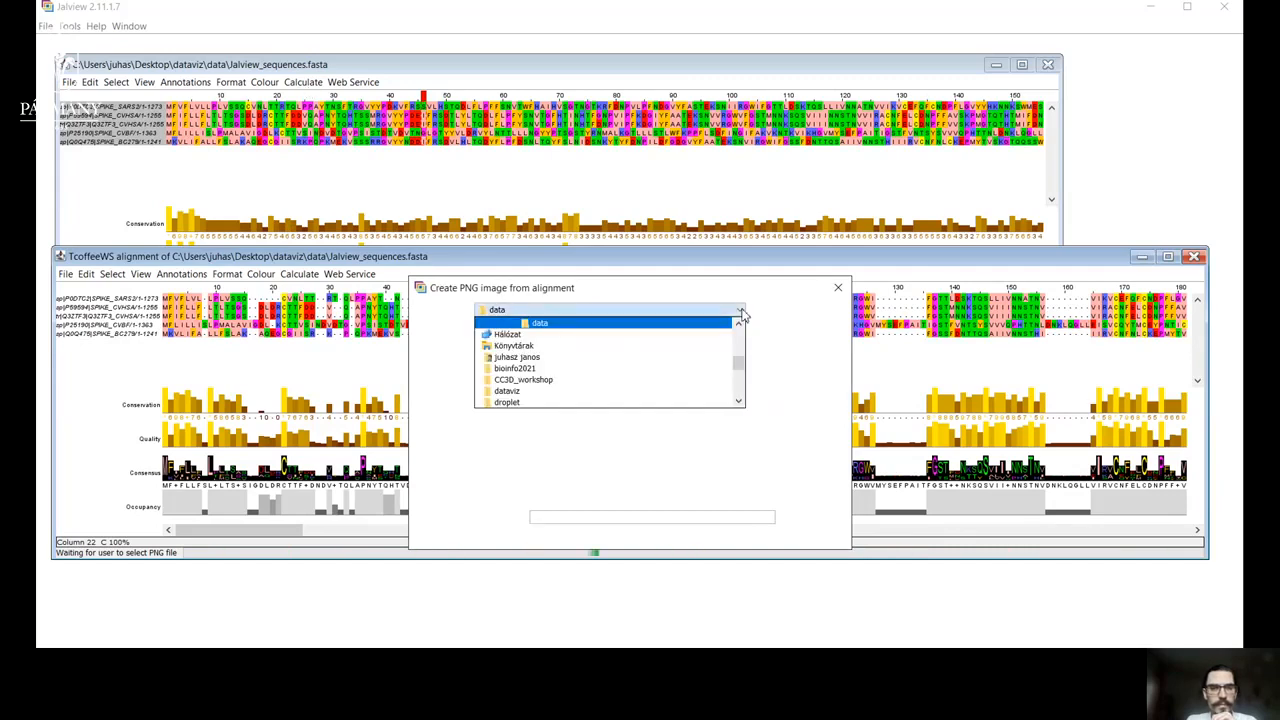
{"action": "left_click", "coordinate": [668, 330]}
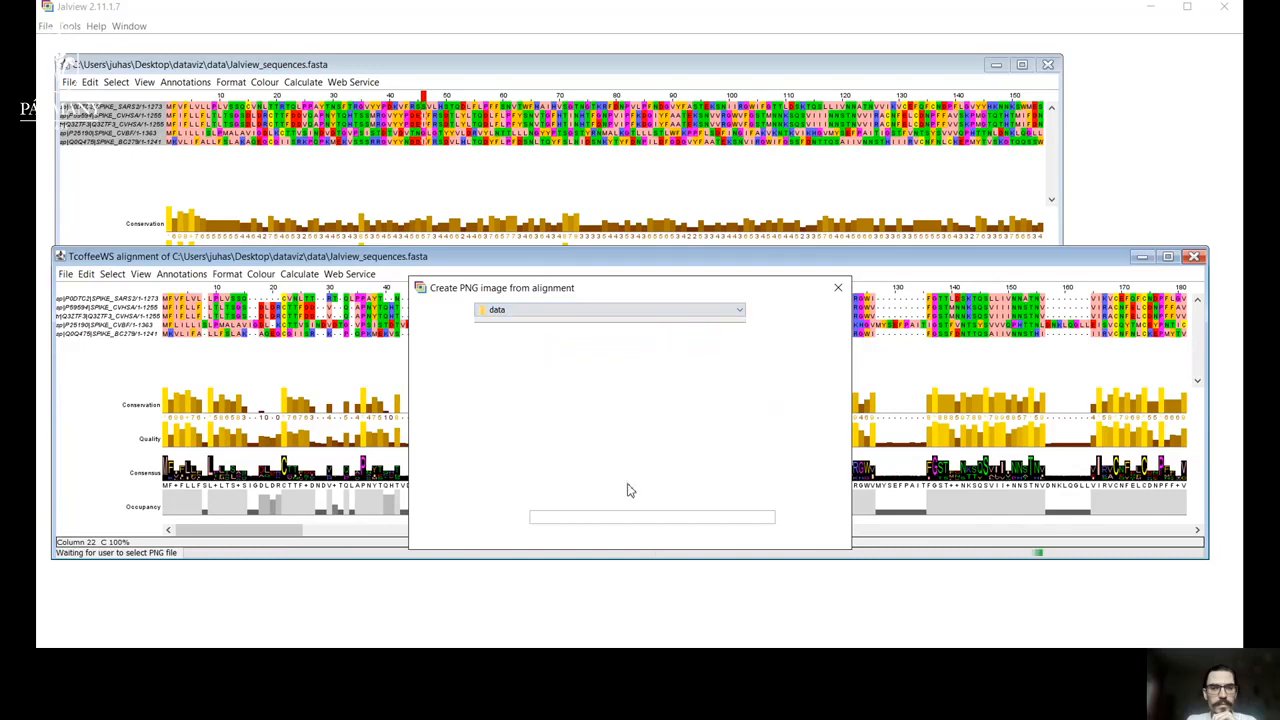
{"action": "left_click", "coordinate": [630, 518]}
{"action": "type", "text": "image1"}
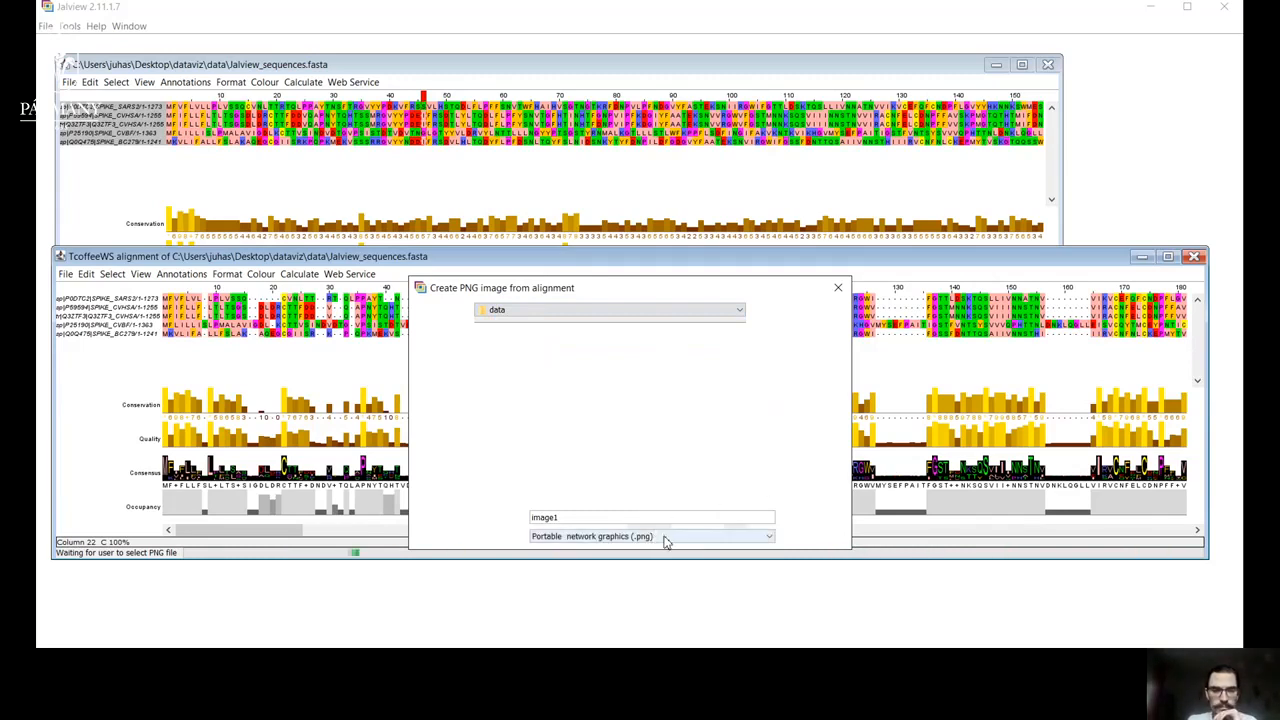
{"action": "left_click", "coordinate": [666, 537]}
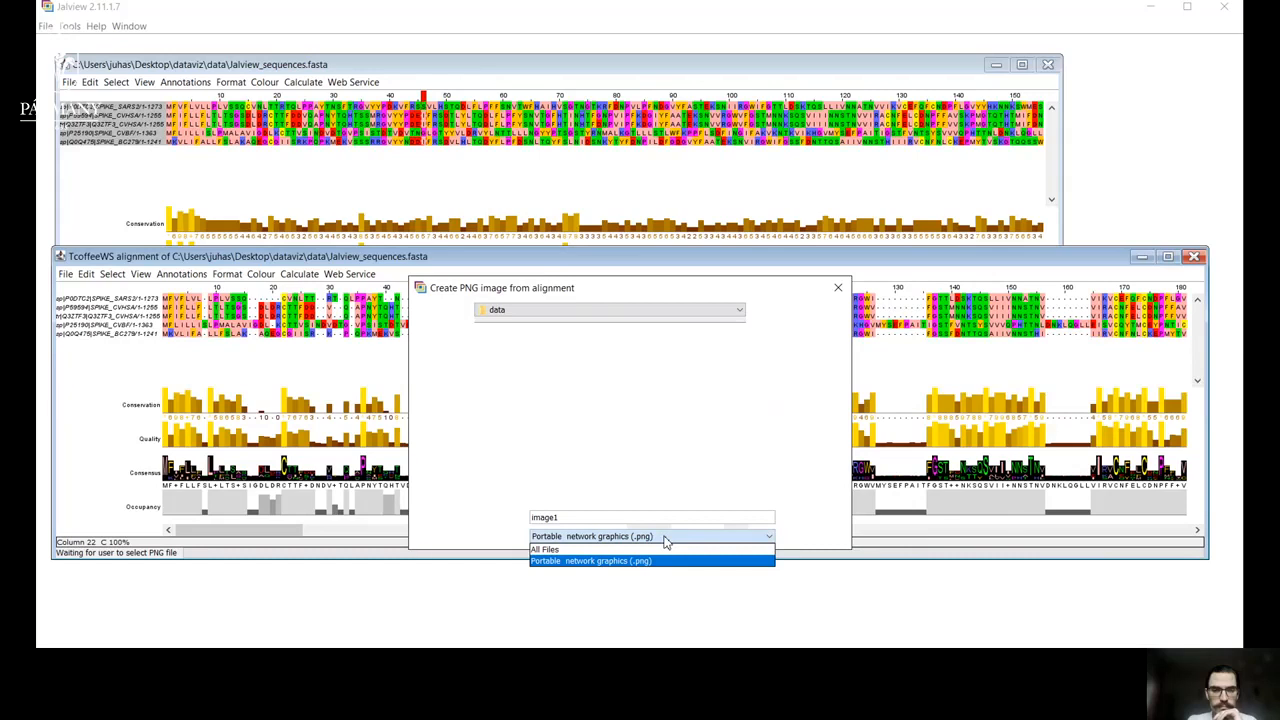
{"action": "left_click", "coordinate": [654, 561]}
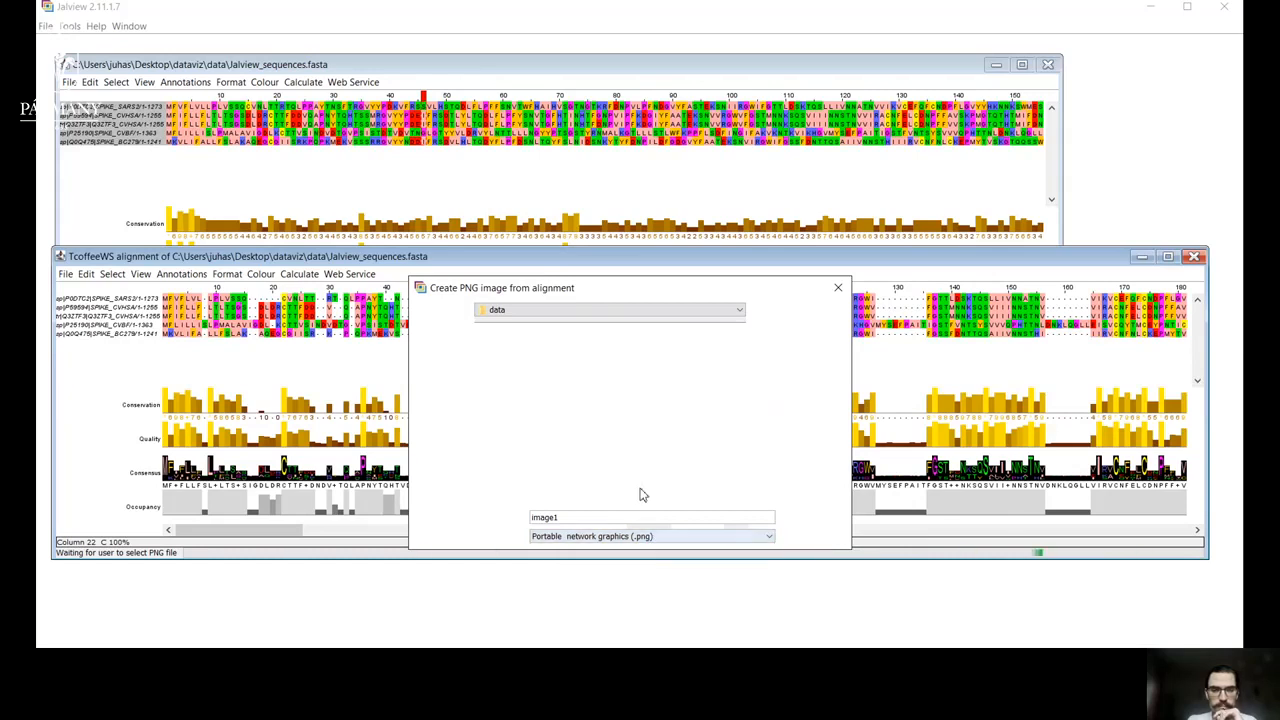
{"action": "left_click", "coordinate": [815, 516]}
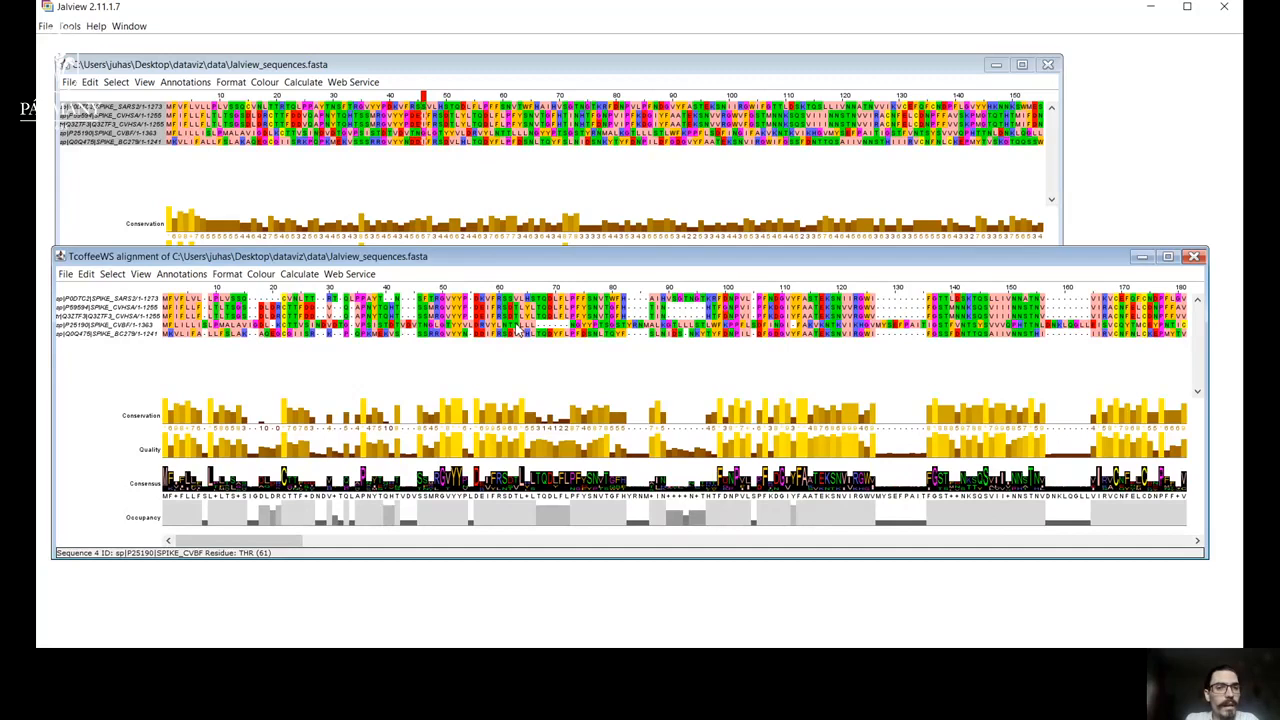
Sort the TcoffeeWS alignment's sequences by pairwise identity and inspect the new order further along the alignment.
{"action": "left_click", "coordinate": [299, 275]}
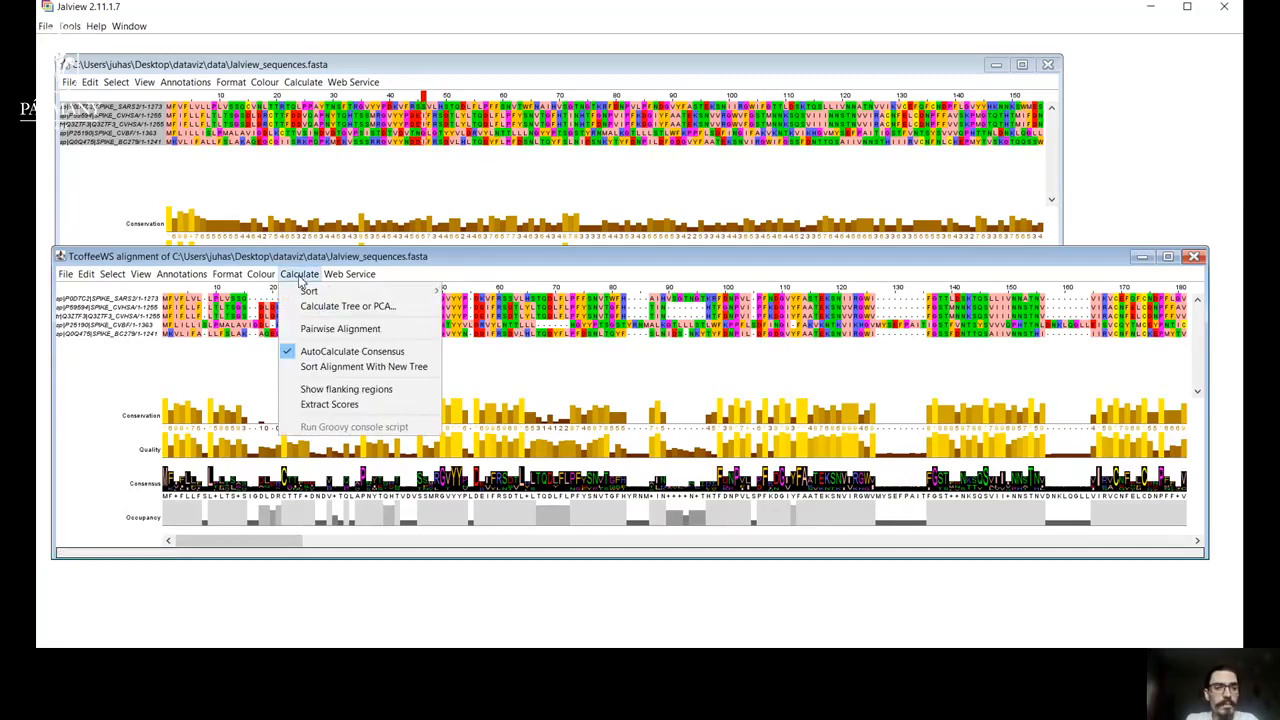
{"action": "mouse_move", "coordinate": [345, 293]}
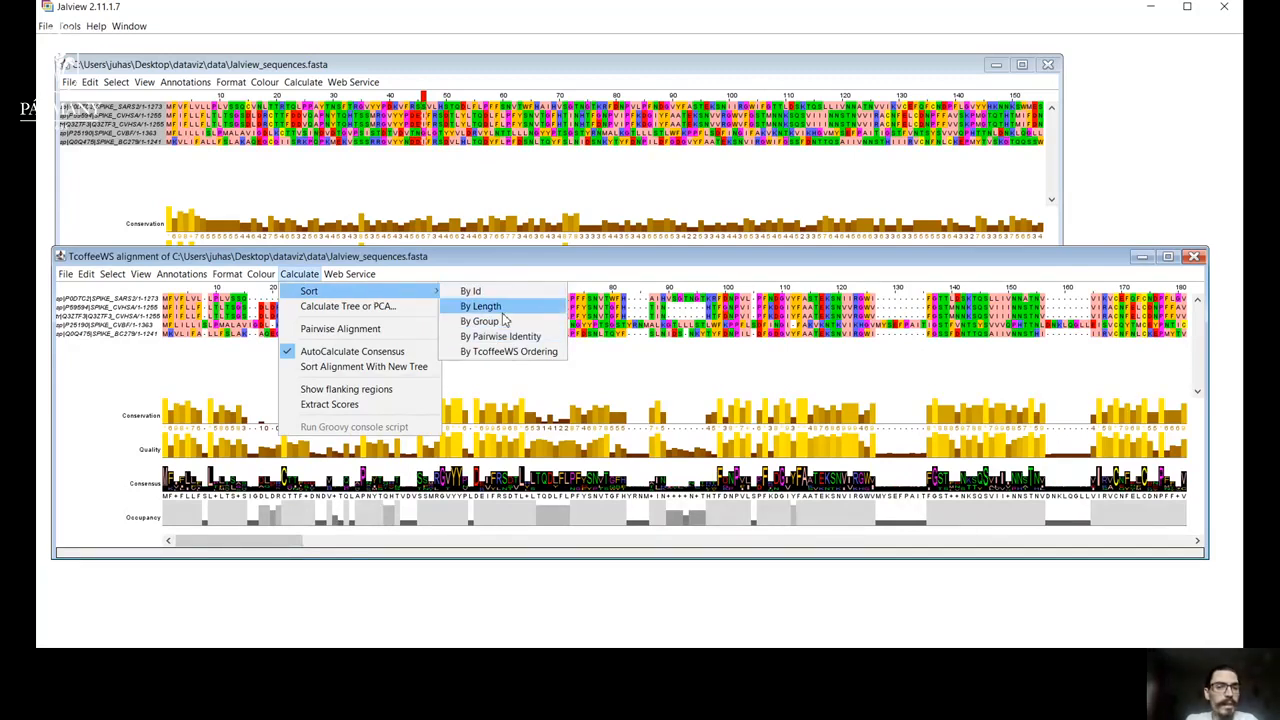
{"action": "left_click", "coordinate": [512, 338]}
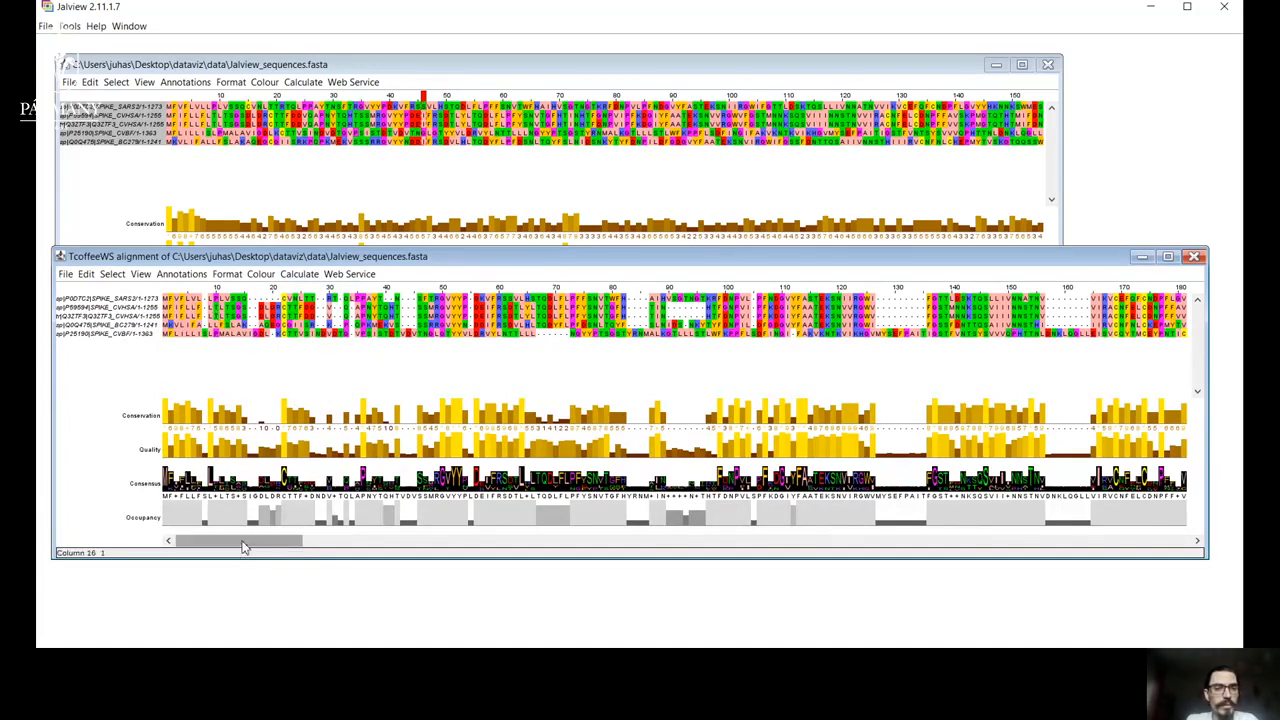
{"action": "left_click_drag", "start_coordinate": [245, 541], "coordinate": [214, 540]}
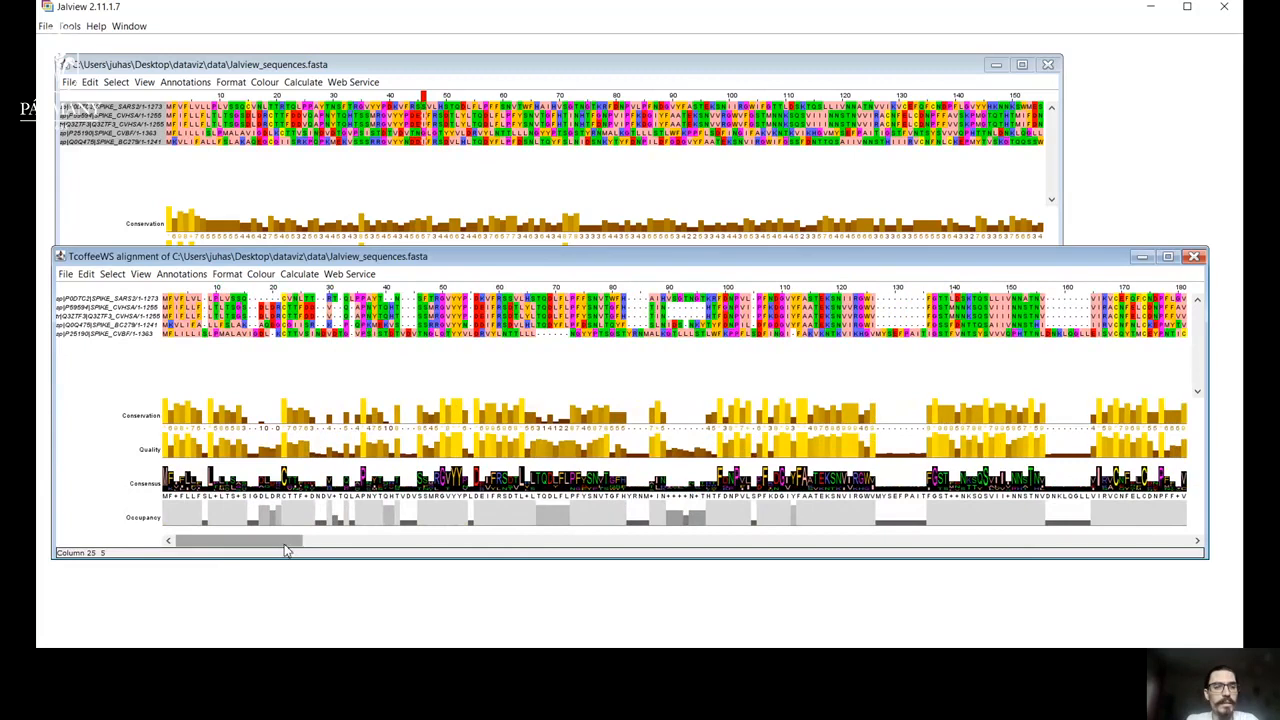
{"action": "left_click_drag", "start_coordinate": [285, 543], "coordinate": [455, 490]}
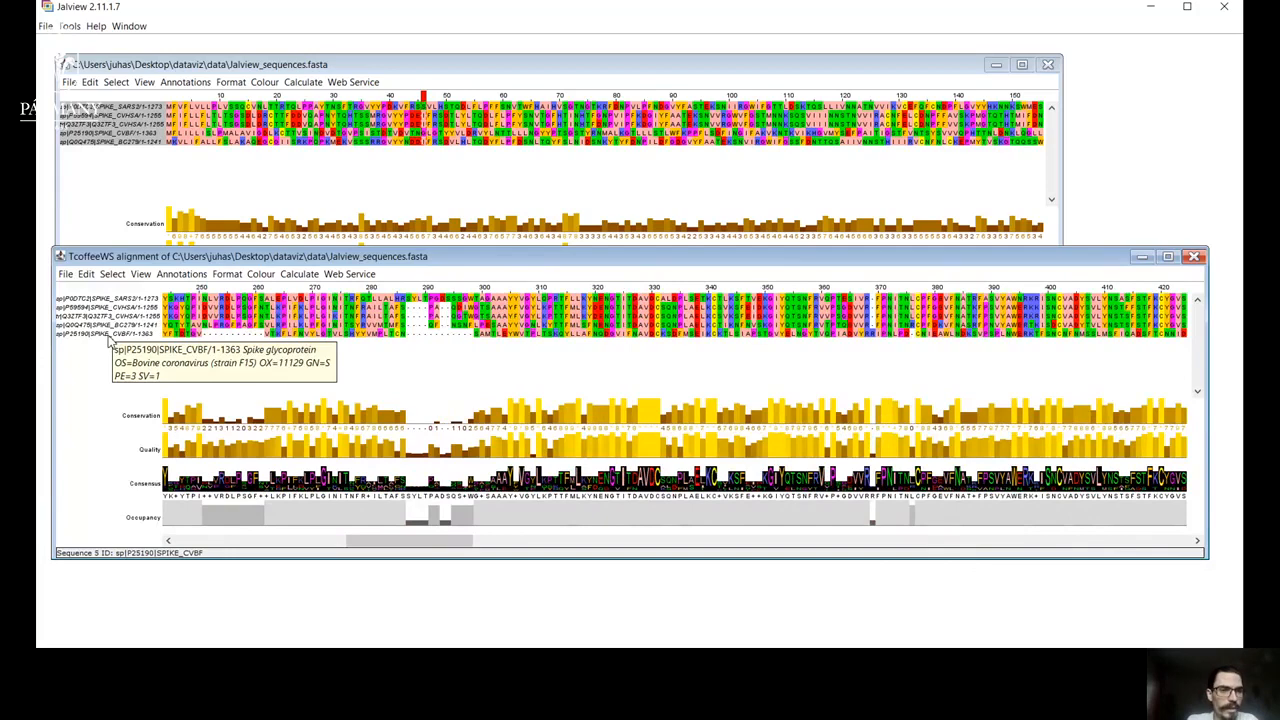
{"action": "left_click_drag", "start_coordinate": [478, 541], "coordinate": [640, 573]}
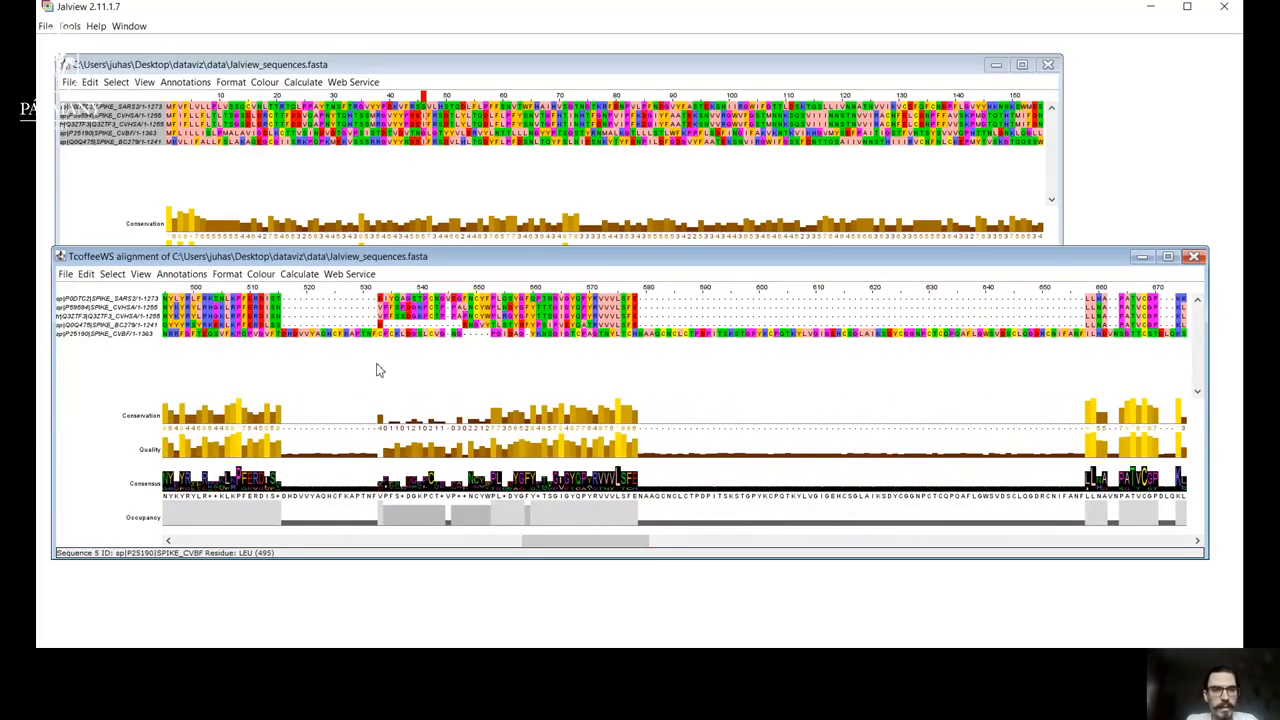
Calculate a Neighbour Joining tree from the TcoffeeWS alignment using BLOSUM62 and move the tree window clear of the calculation dialog.
{"action": "left_click", "coordinate": [303, 276]}
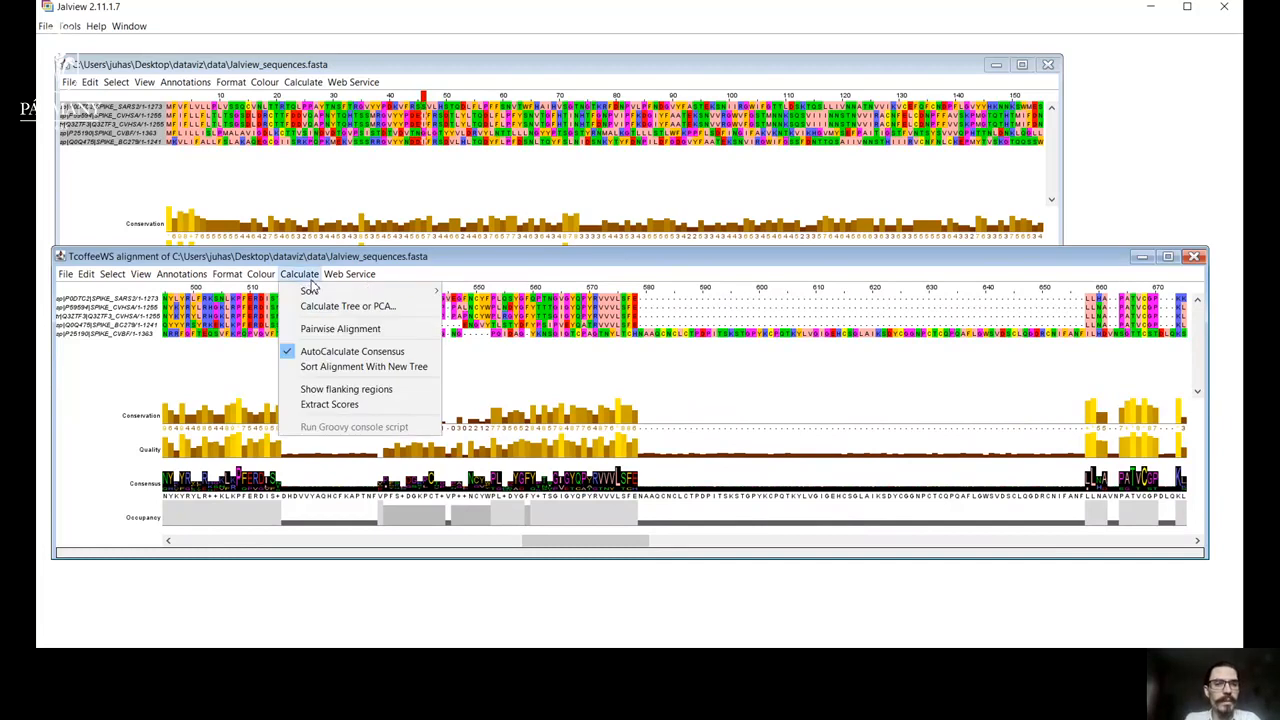
{"action": "left_click", "coordinate": [365, 307]}
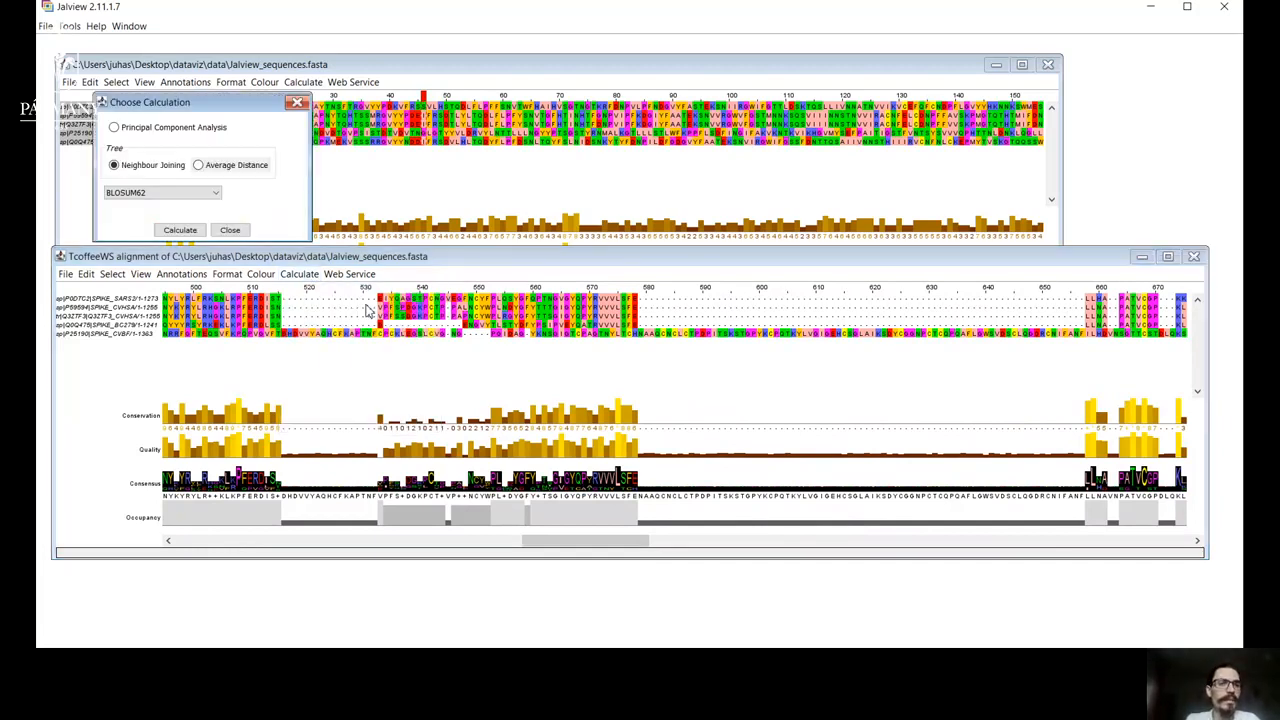
{"action": "left_click", "coordinate": [214, 195]}
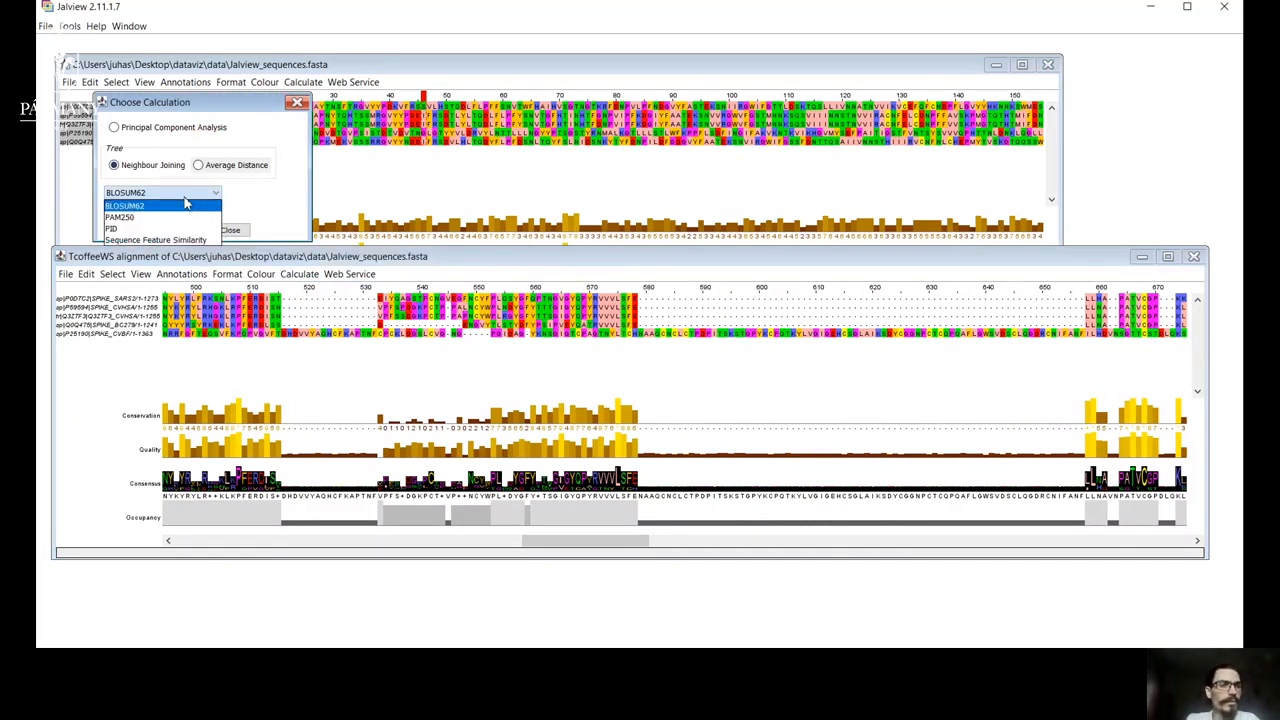
{"action": "left_click", "coordinate": [250, 203]}
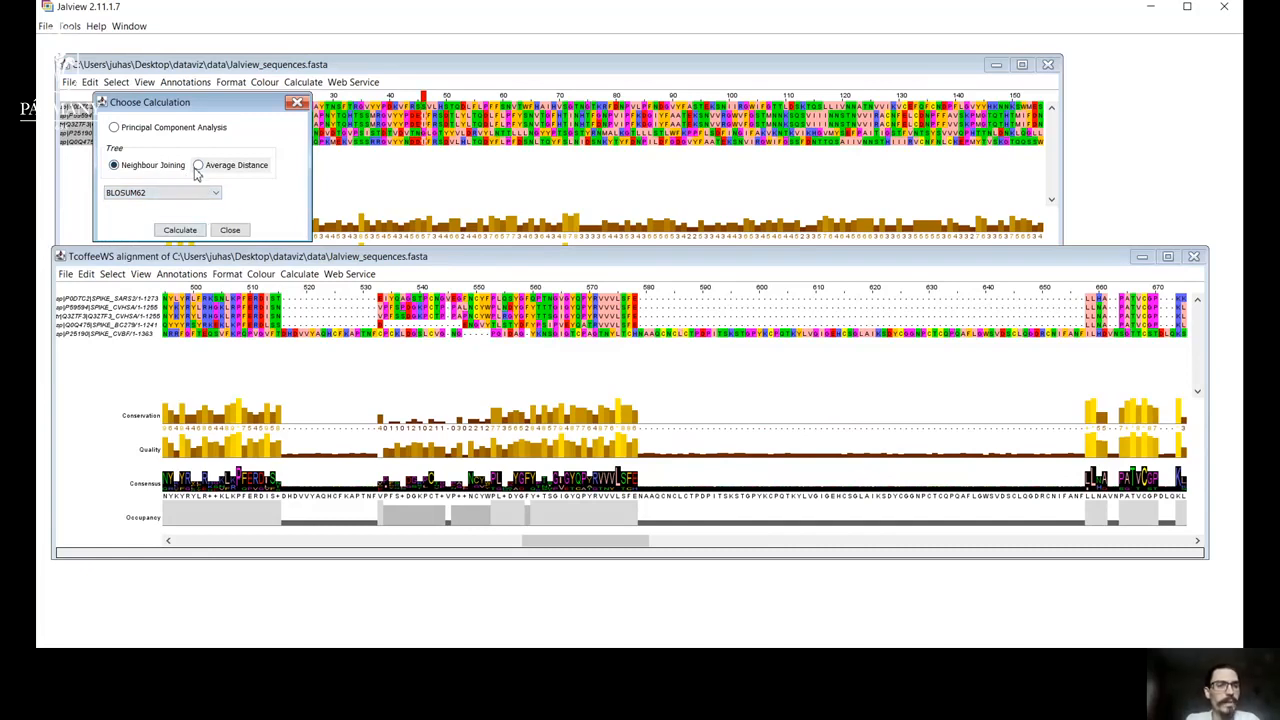
{"action": "left_click", "coordinate": [180, 230]}
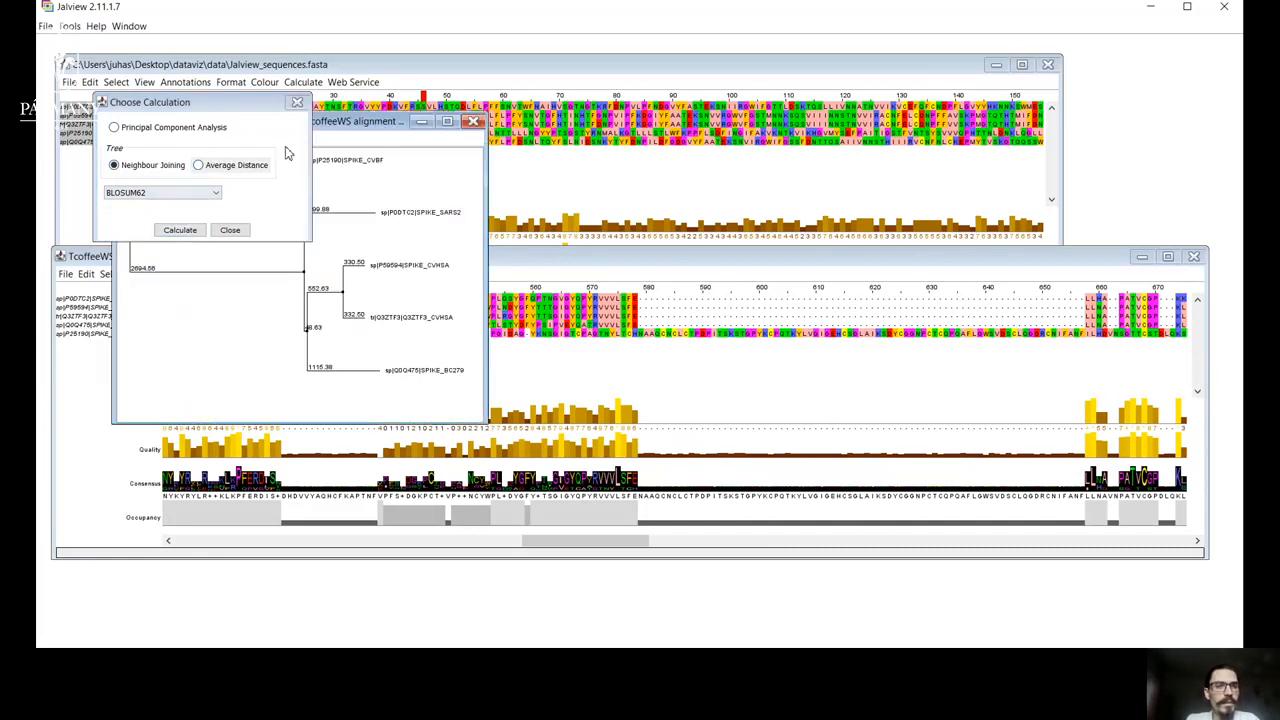
{"action": "left_click_drag", "start_coordinate": [355, 124], "coordinate": [959, 196]}
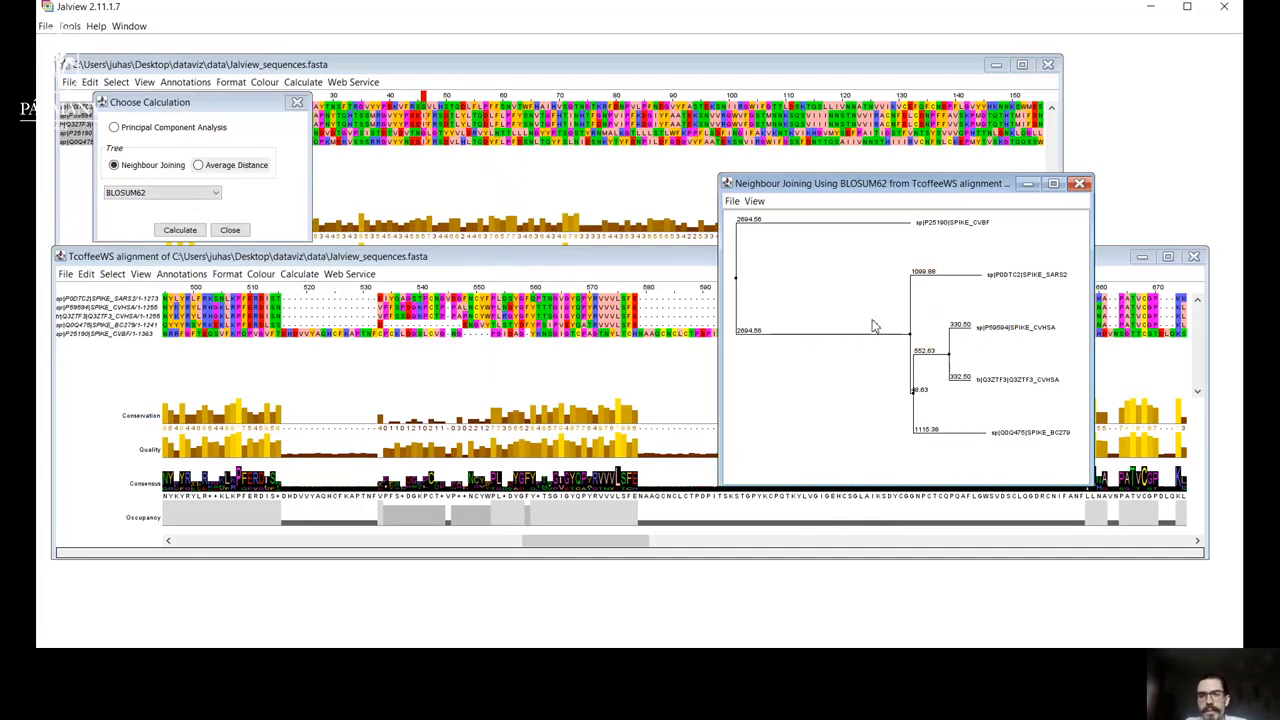
Select the SPIKE_SARS2 and P59594 SPIKE_CVHSA sequences in the Neighbour Joining tree, locate them in the alignment, and deselect them.
{"action": "left_click", "coordinate": [1026, 279]}
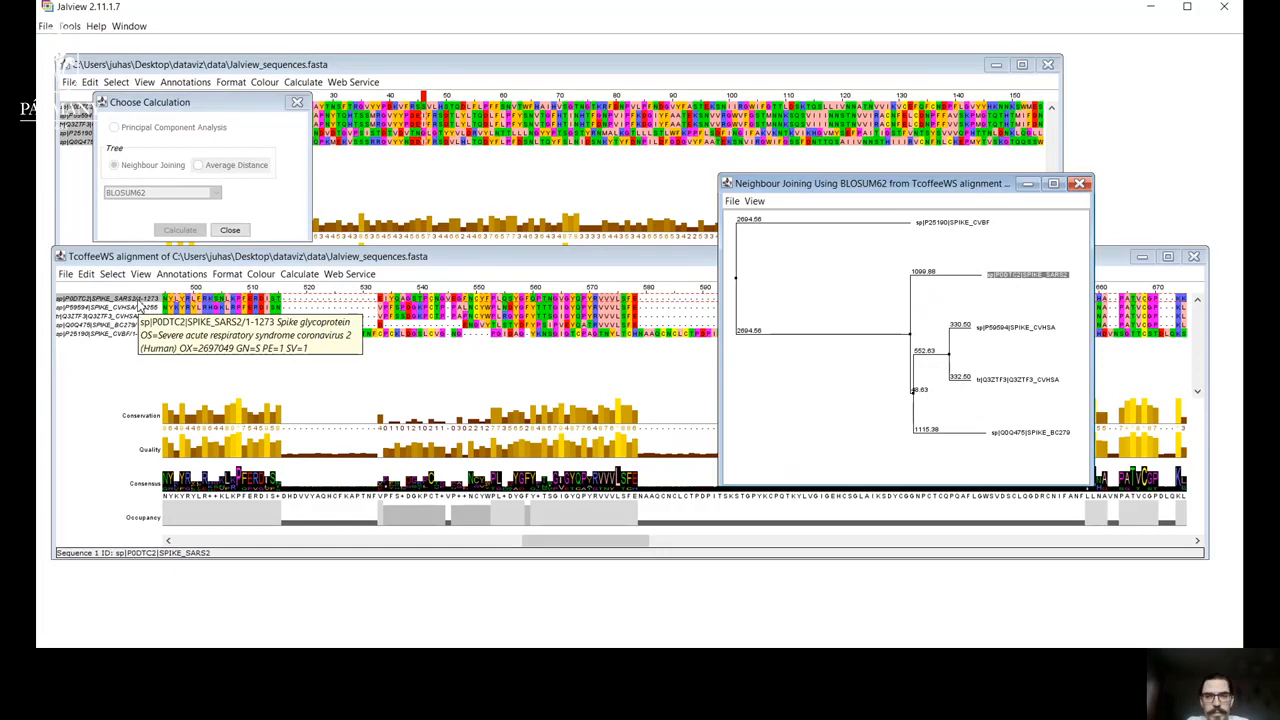
{"action": "left_click", "coordinate": [1015, 330], "text": "ctrl"}
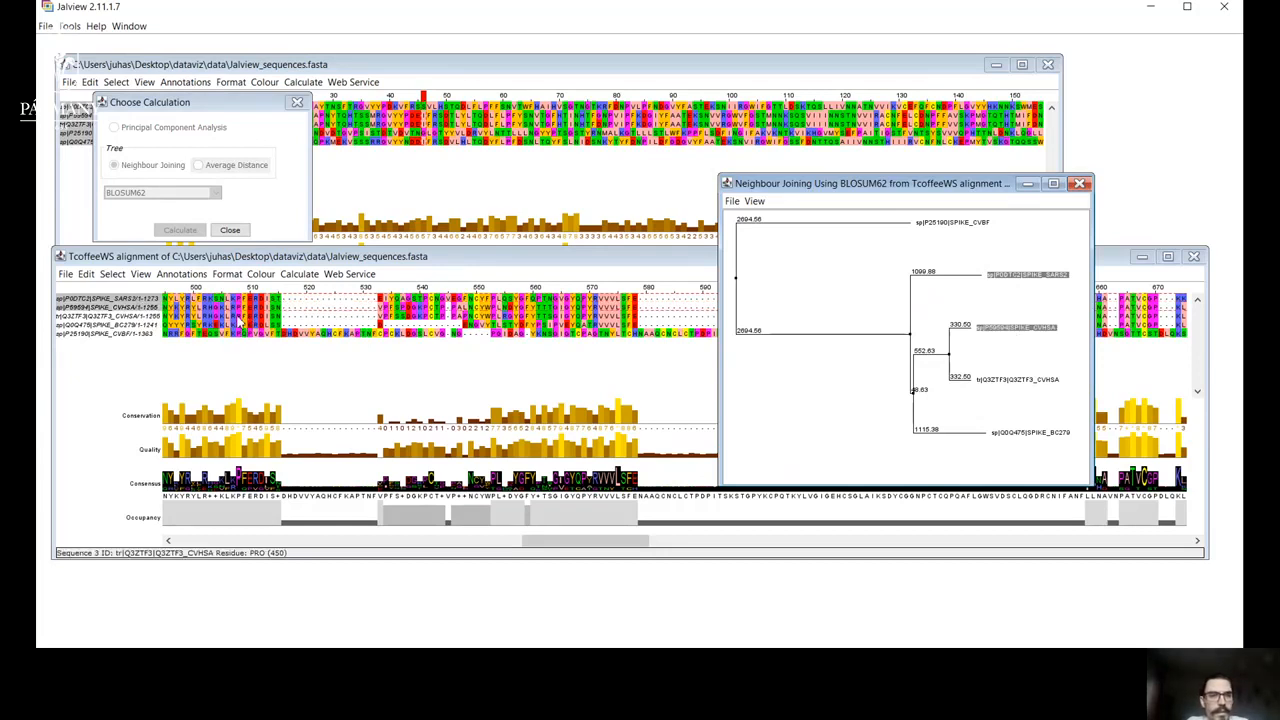
{"action": "left_click", "coordinate": [1015, 330], "text": "ctrl"}
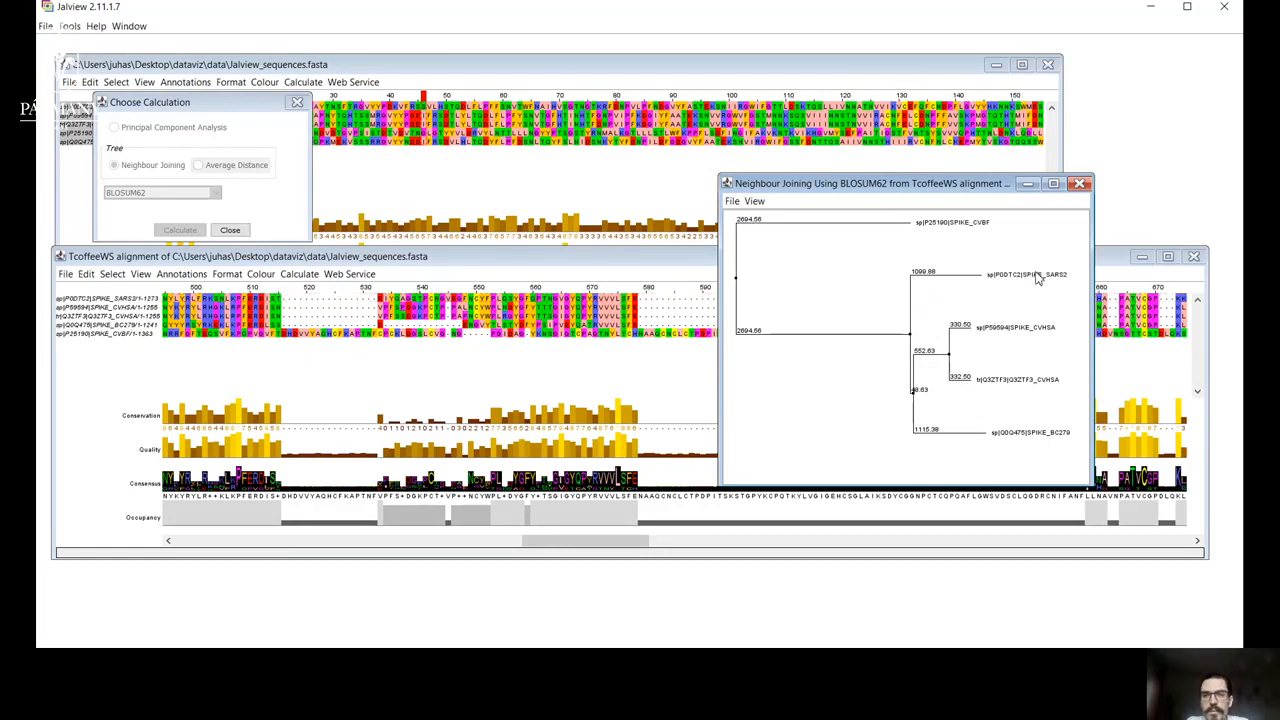
Partition the Neighbour Joining tree across its two long root branches to separate SPIKE_CVBF from the other sequences by colour.
{"action": "left_click", "coordinate": [828, 323]}
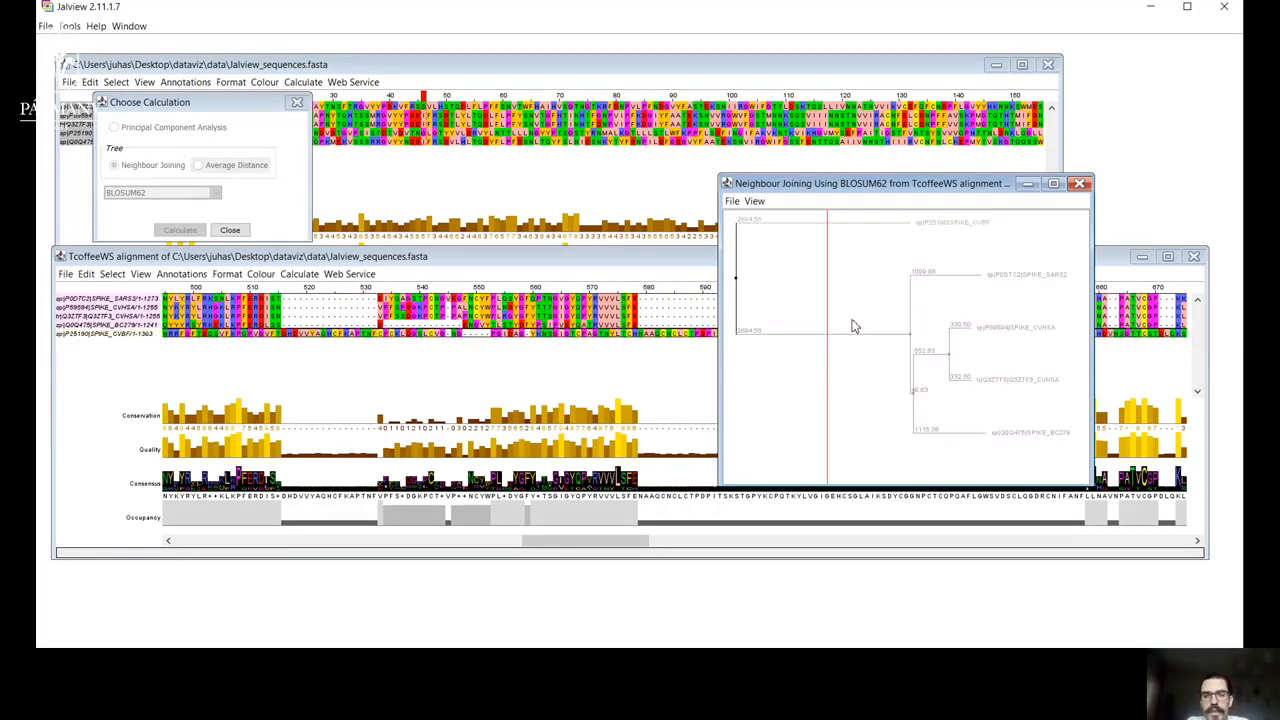
{"action": "left_click", "coordinate": [866, 328]}
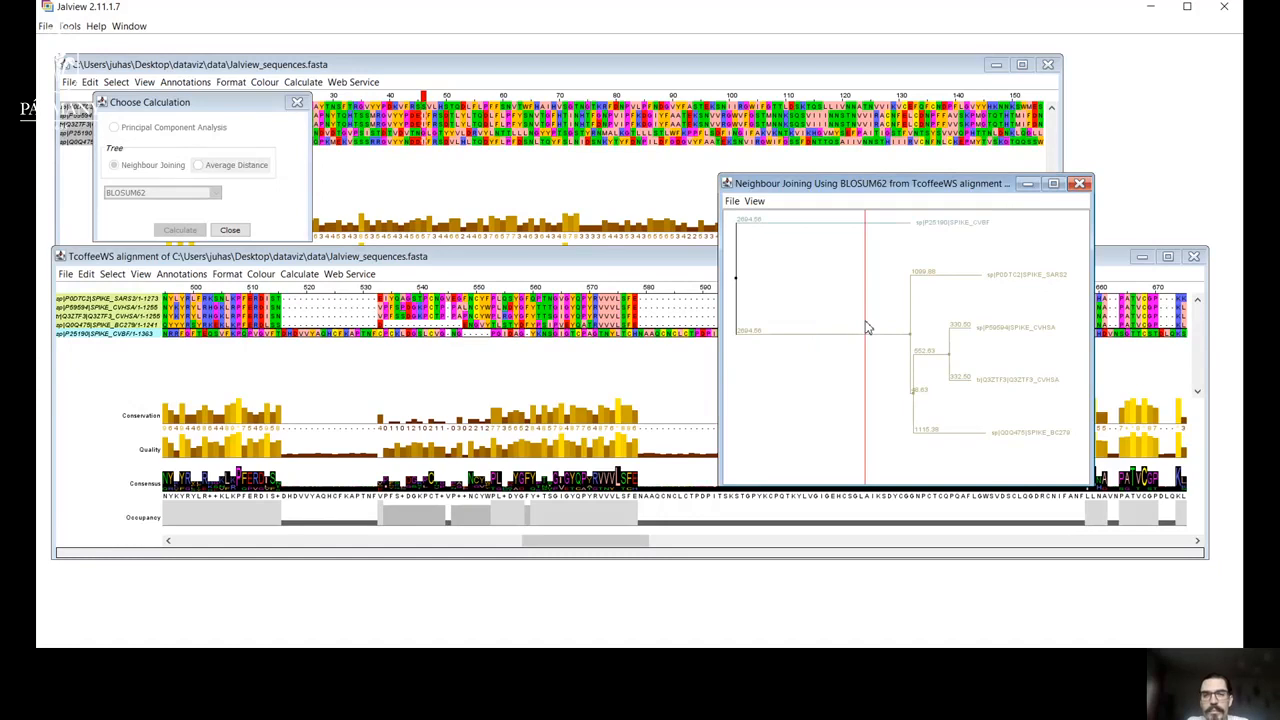
{"action": "left_click", "coordinate": [891, 326]}
{"action": "left_click", "coordinate": [821, 320]}
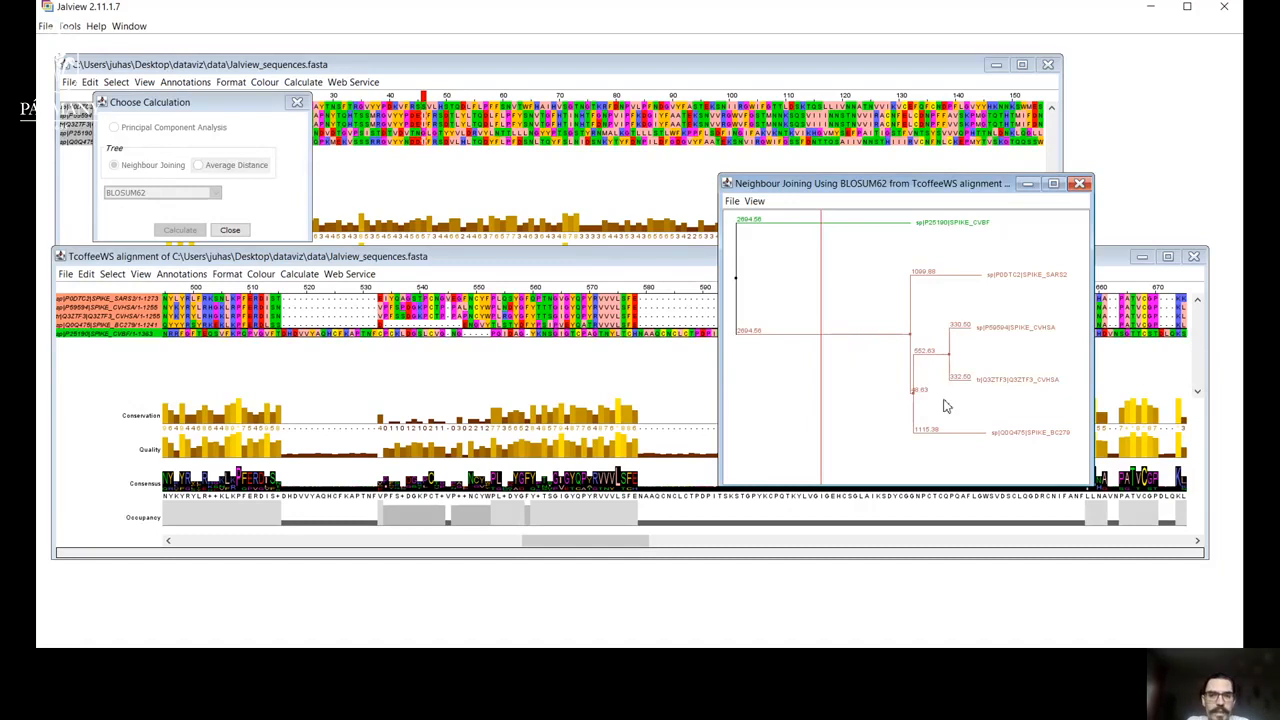
Move the tree partition to the inner branches to colour the SARS2, CVHSA and BC279 branches as subgroups, repeating it for different colours.
{"action": "left_click", "coordinate": [948, 328]}
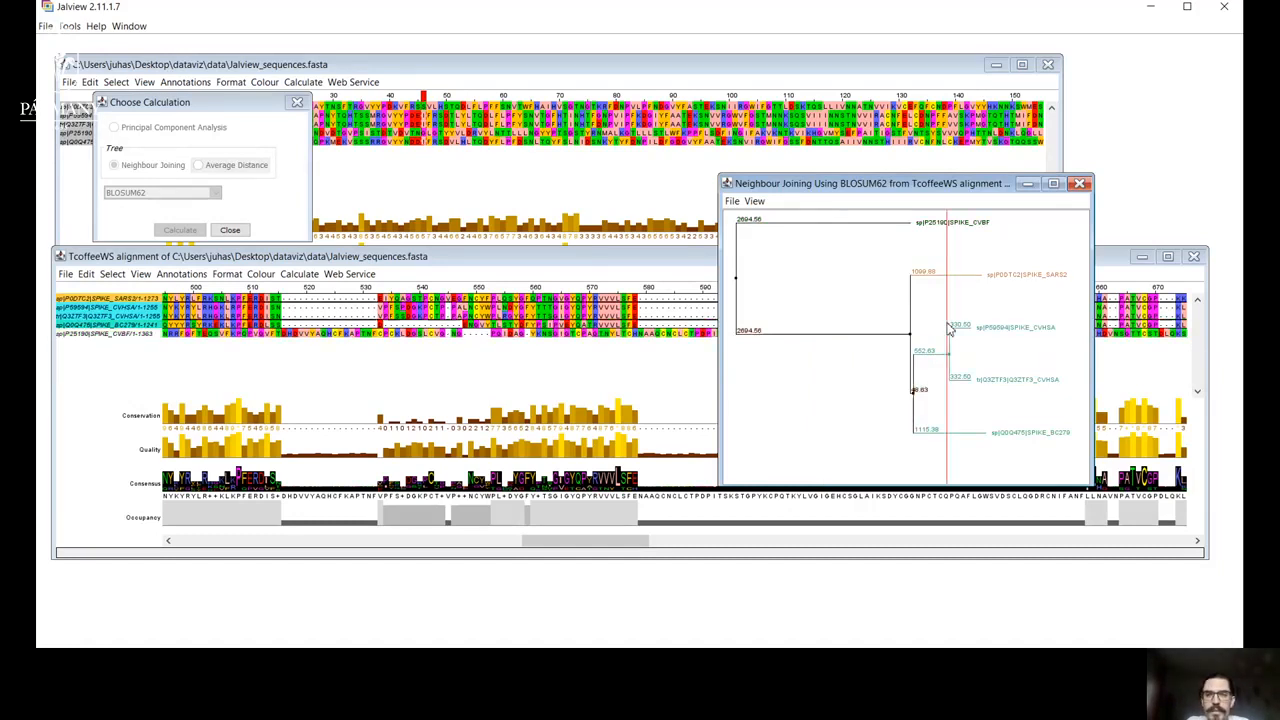
{"action": "left_click", "coordinate": [943, 330]}
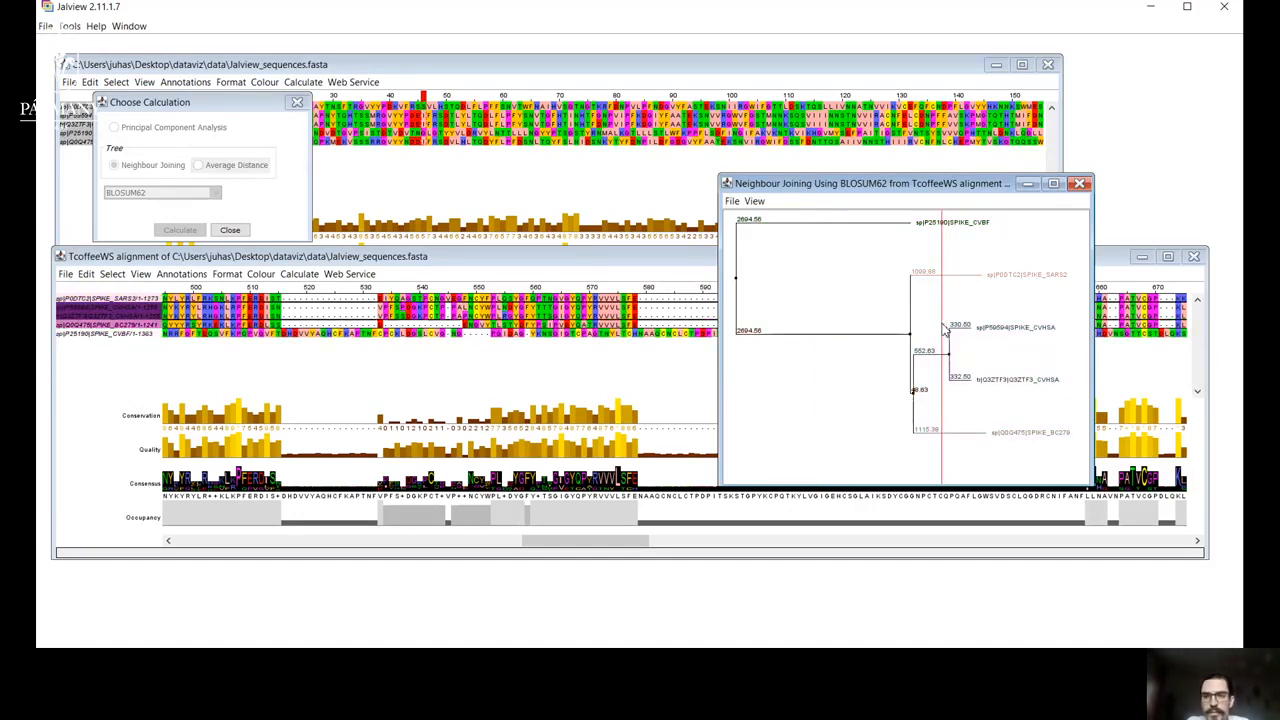
{"action": "left_click", "coordinate": [943, 326]}
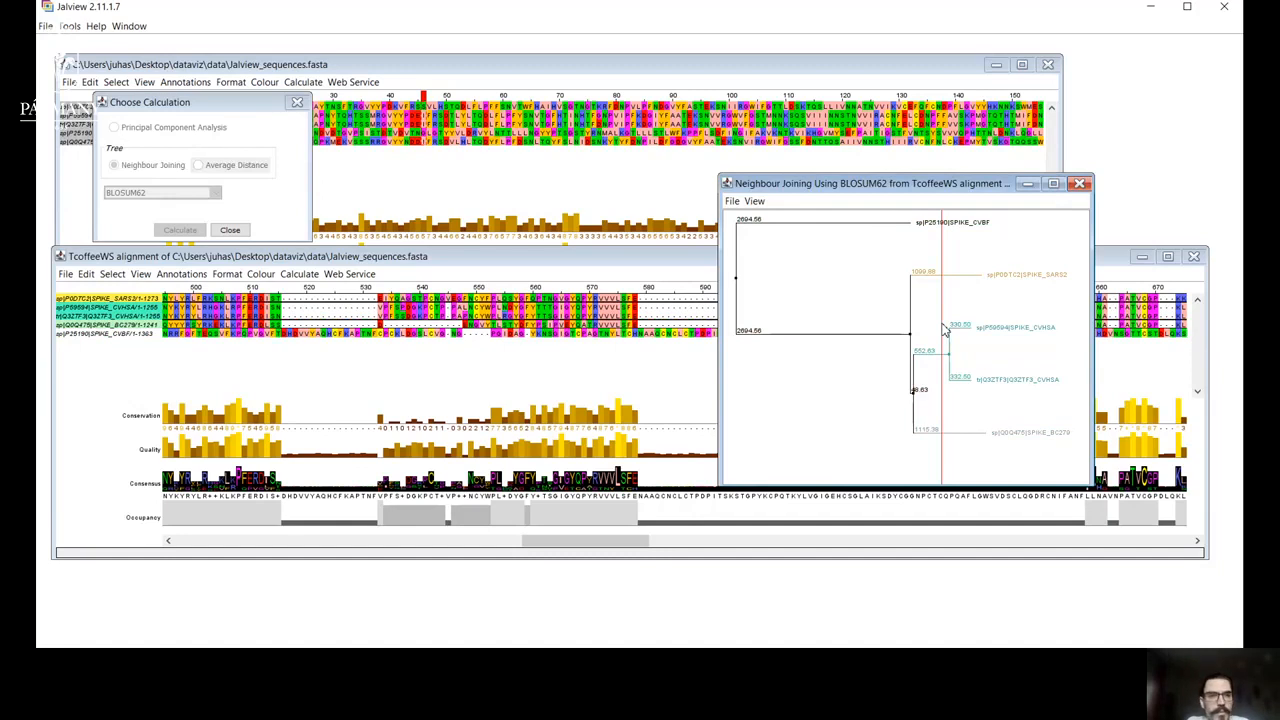
{"action": "left_click", "coordinate": [943, 330]}
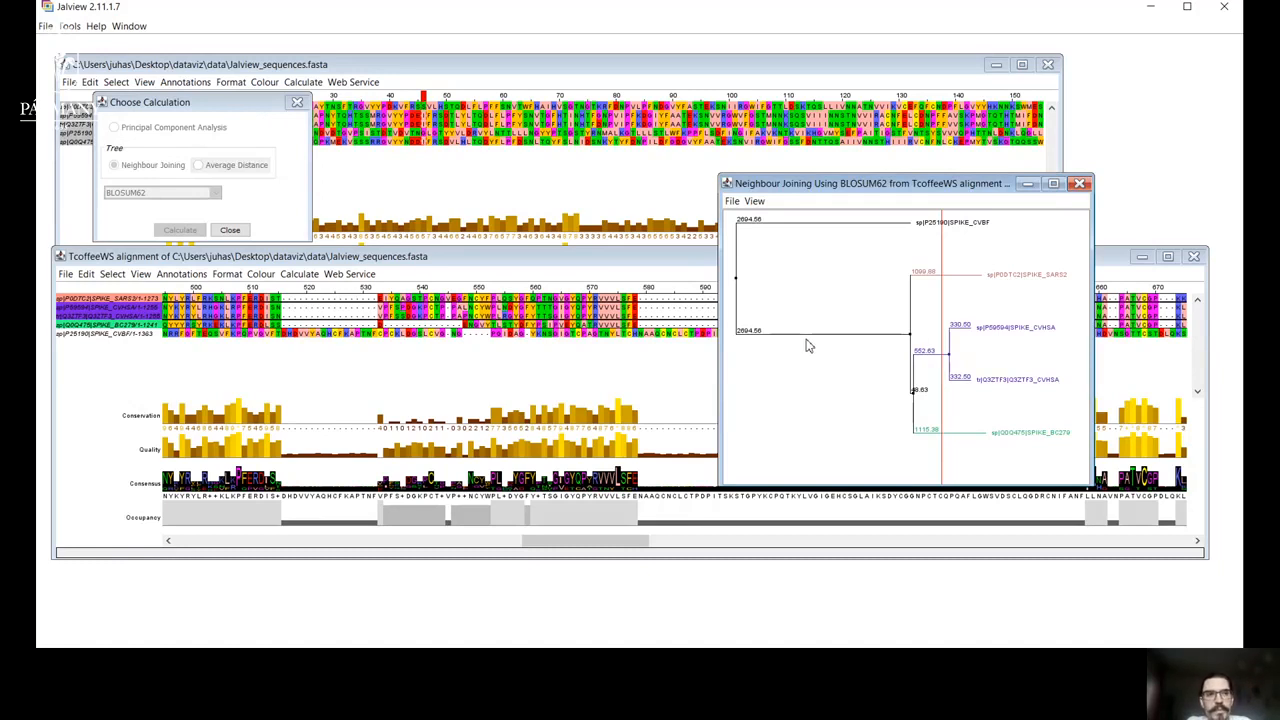
Calculate a Principal Component Analysis with BLOSUM62 and place its window between the calculation dialog and the tree.
{"action": "left_click", "coordinate": [200, 145]}
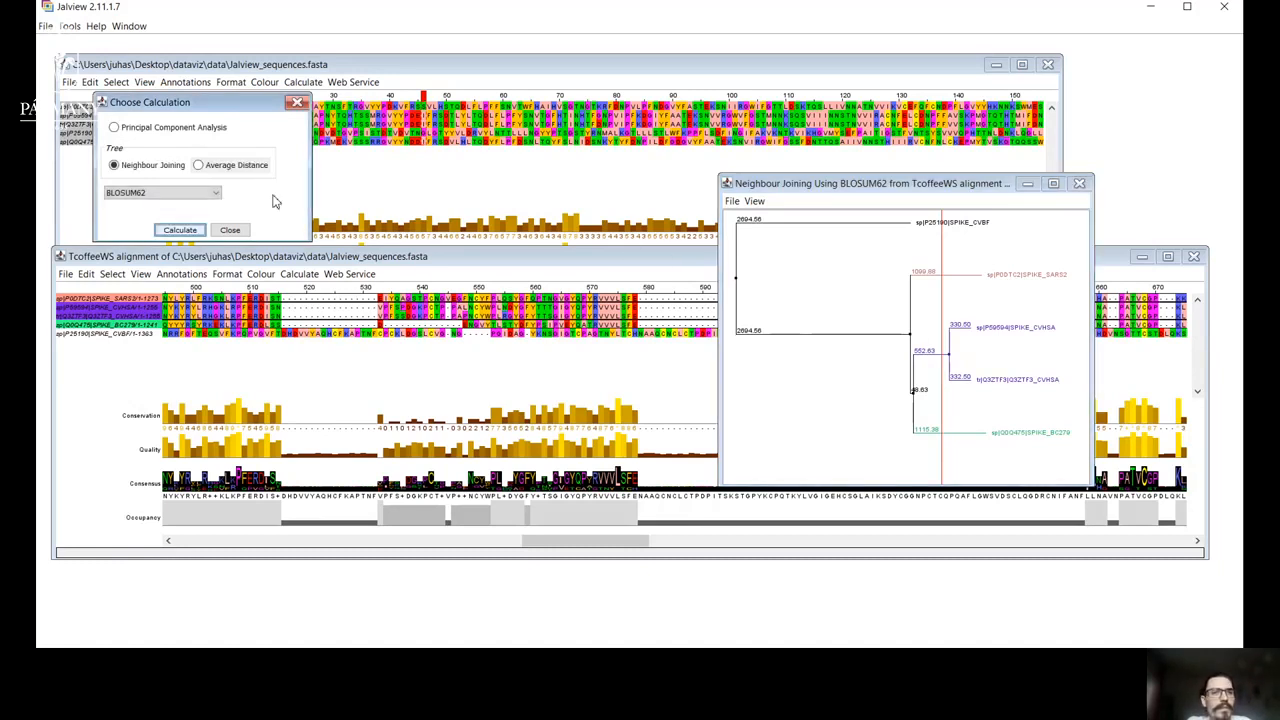
{"action": "left_click", "coordinate": [116, 128]}
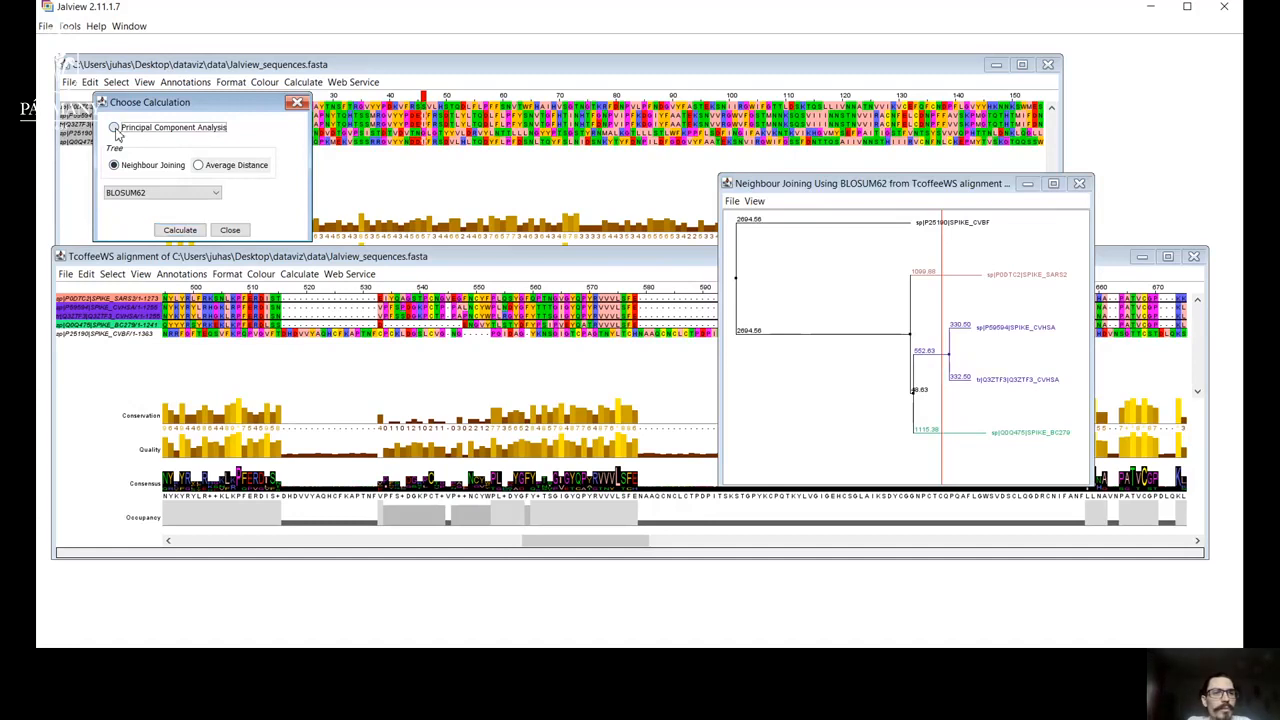
{"action": "left_click", "coordinate": [180, 230]}
{"action": "left_click_drag", "start_coordinate": [329, 149], "coordinate": [577, 196]}
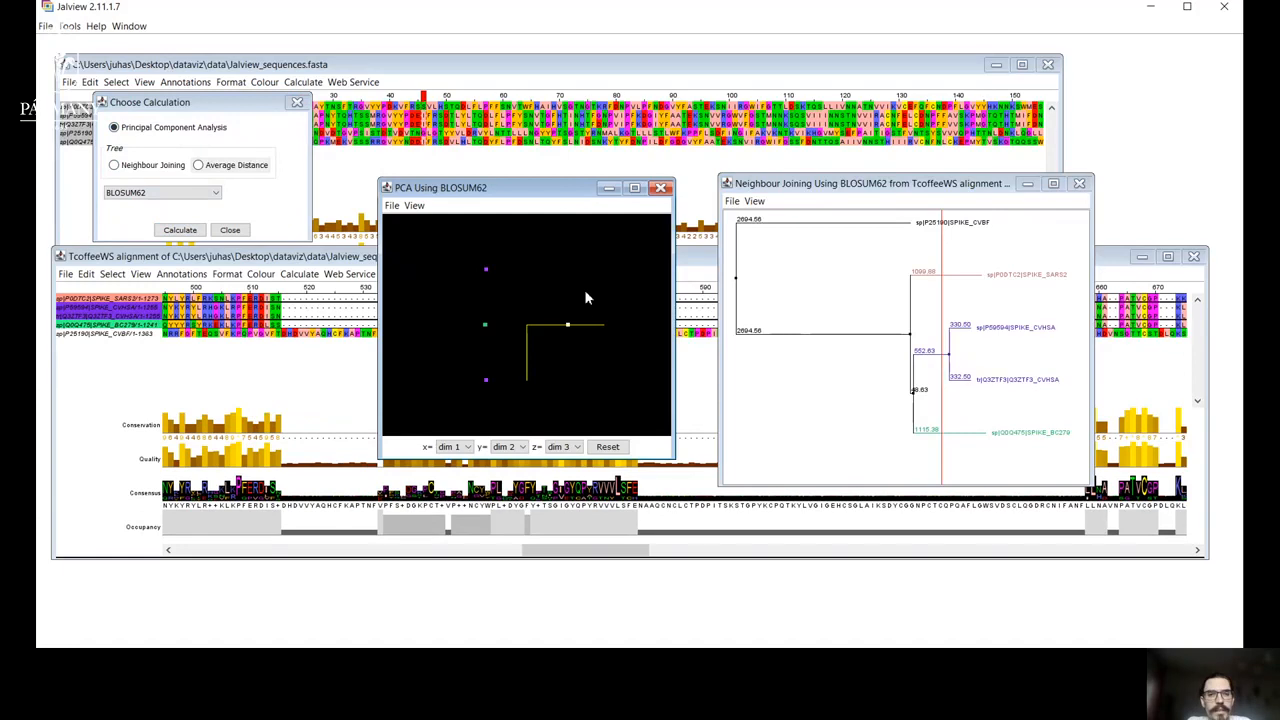
Rotate and zoom the PCA plot to examine how the coloured sequence points are distributed in three dimensions.
{"action": "left_click_drag", "start_coordinate": [576, 302], "coordinate": [511, 273]}
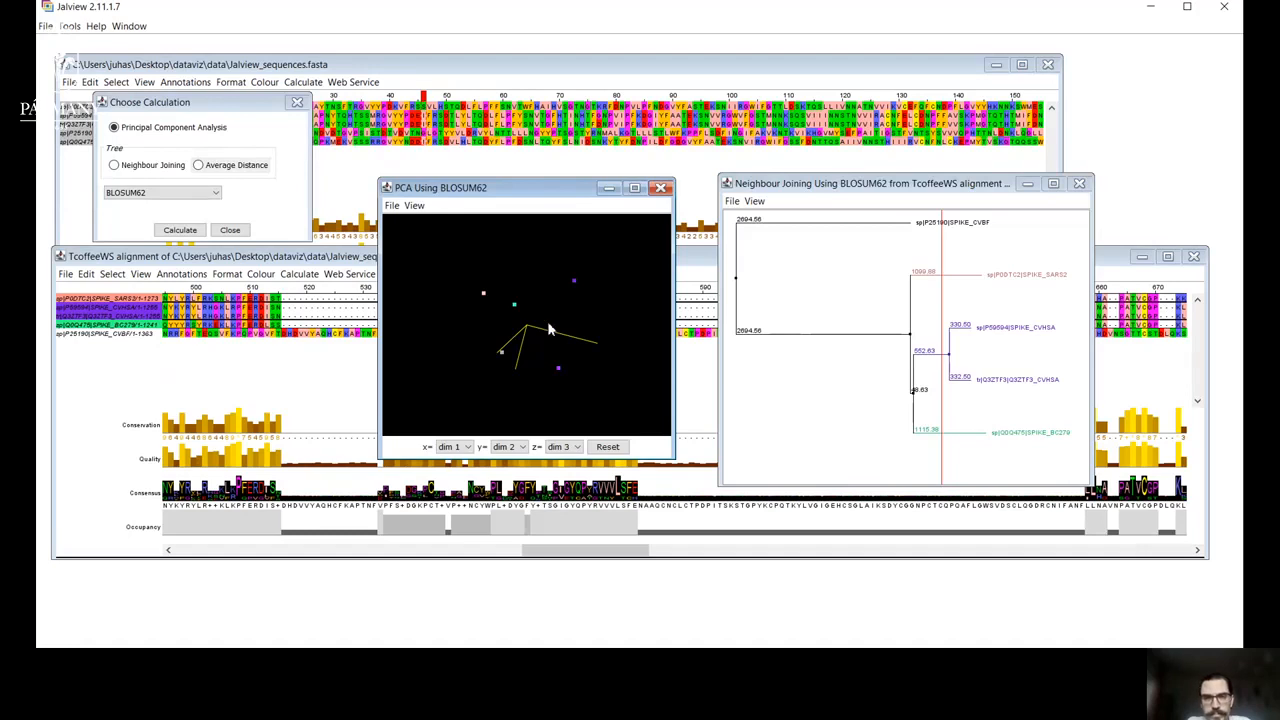
{"action": "left_click_drag", "start_coordinate": [549, 302], "coordinate": [605, 299]}
{"action": "scroll", "coordinate": [604, 297], "scroll_direction": "up", "scroll_amount": 5}
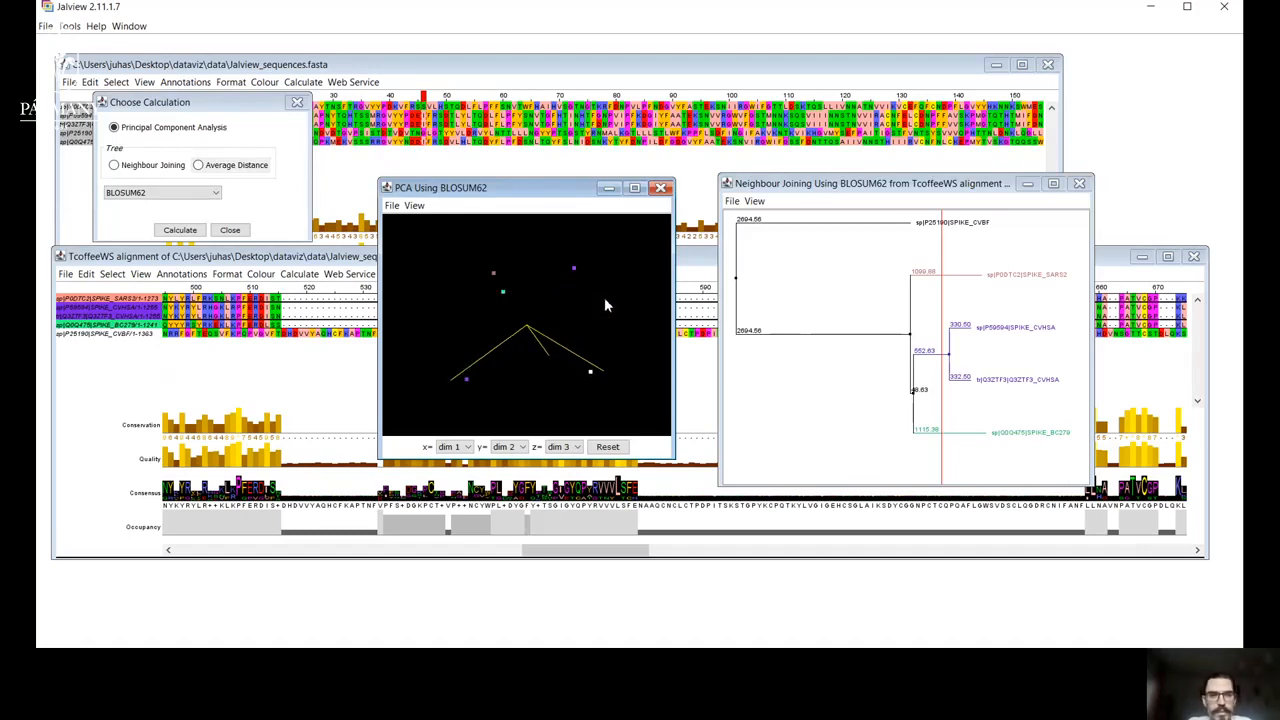
{"action": "scroll", "coordinate": [604, 297], "scroll_direction": "down", "scroll_amount": 2}
{"action": "left_click_drag", "start_coordinate": [604, 297], "coordinate": [487, 344]}
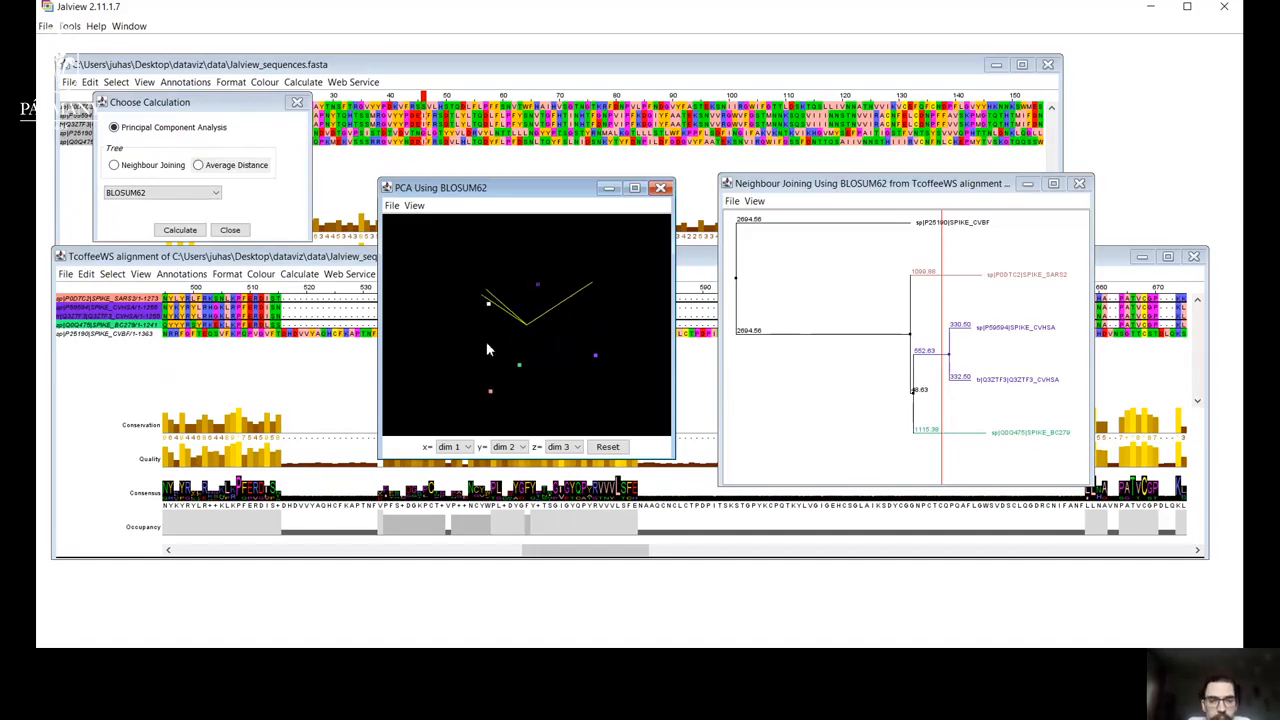
Set the PCA plot's y and z axes to dim 1, keeping x at dim 1, and rotate the plot to inspect the points.
{"action": "left_click", "coordinate": [467, 449]}
{"action": "left_click", "coordinate": [467, 450]}
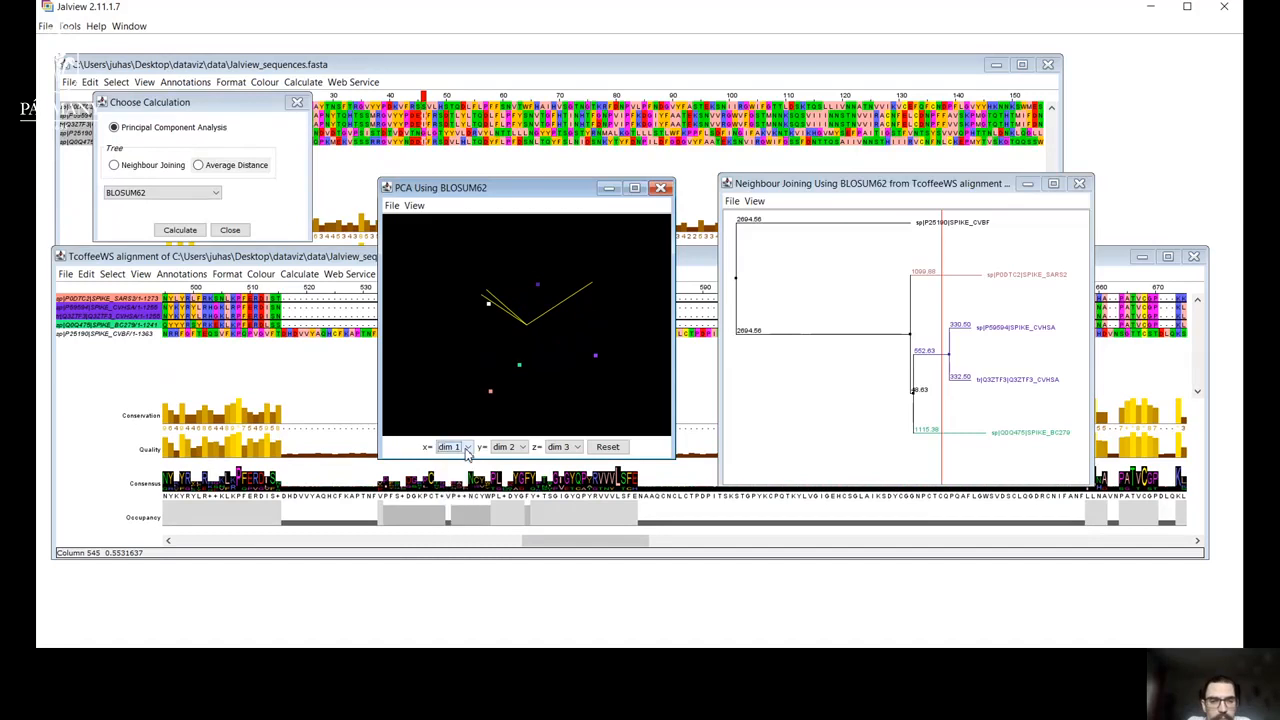
{"action": "left_click", "coordinate": [520, 448]}
{"action": "left_click", "coordinate": [519, 461]}
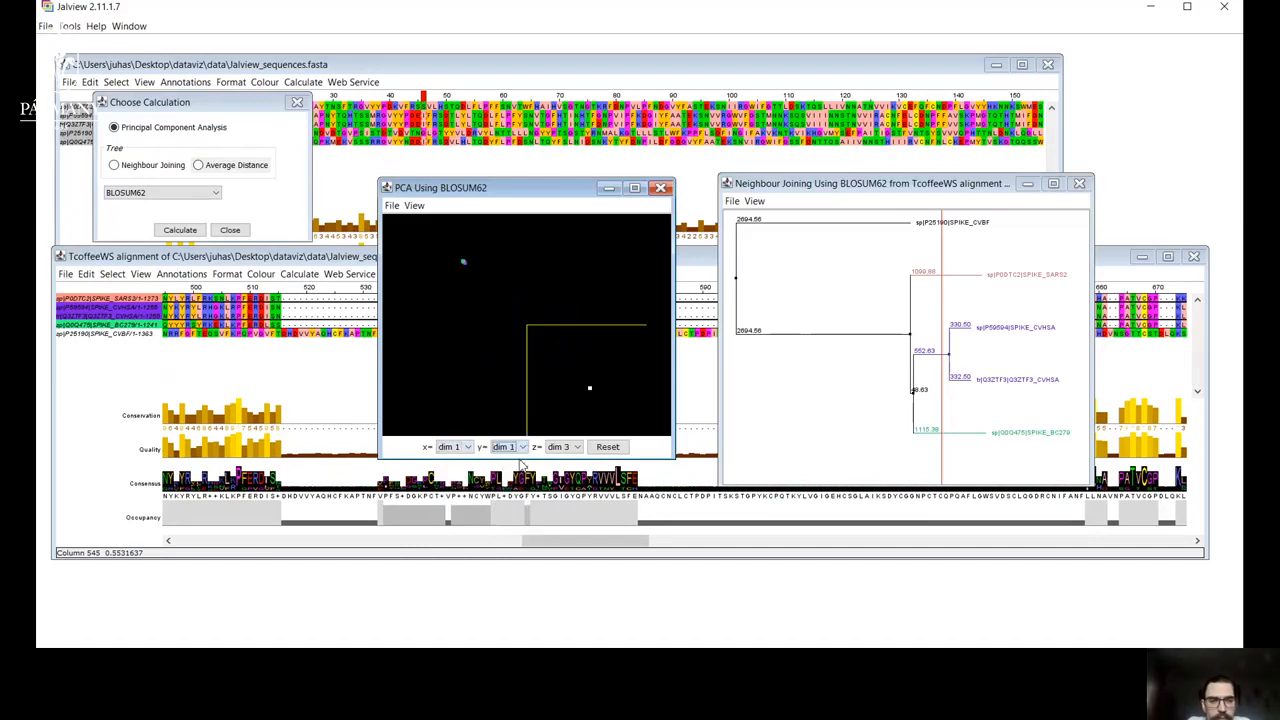
{"action": "left_click", "coordinate": [577, 449]}
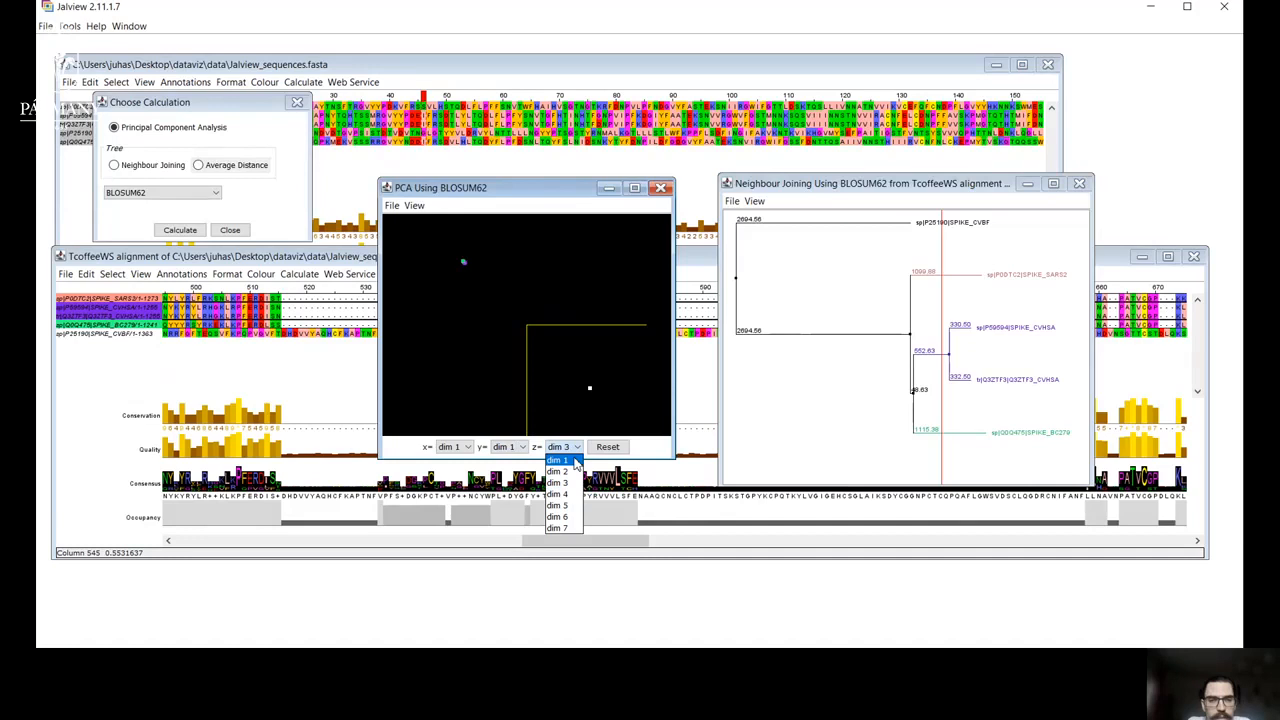
{"action": "left_click", "coordinate": [574, 464]}
{"action": "left_click_drag", "start_coordinate": [556, 377], "coordinate": [531, 389]}
{"action": "left_click_drag", "start_coordinate": [560, 387], "coordinate": [543, 358]}
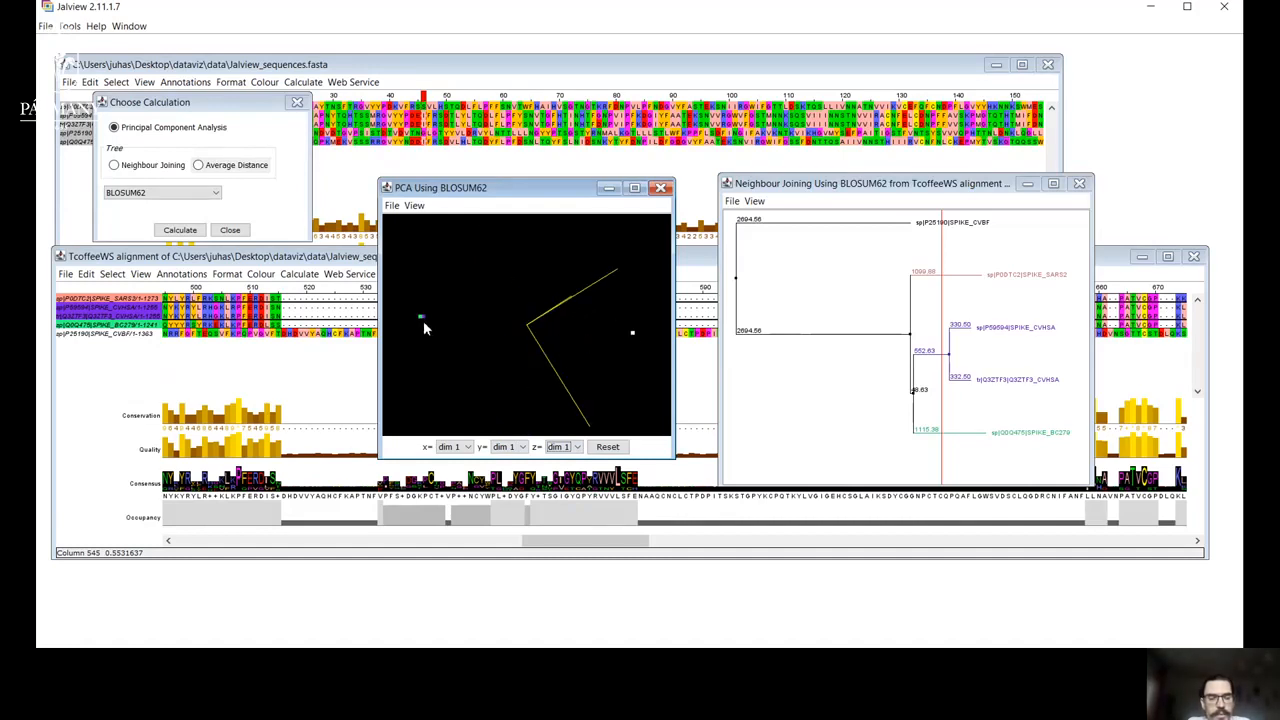
Try dim 2 on the PCA plot's x axis, return x to dim 1, and set the y axis to dim 3.
{"action": "left_click", "coordinate": [465, 447]}
{"action": "left_click", "coordinate": [466, 474]}
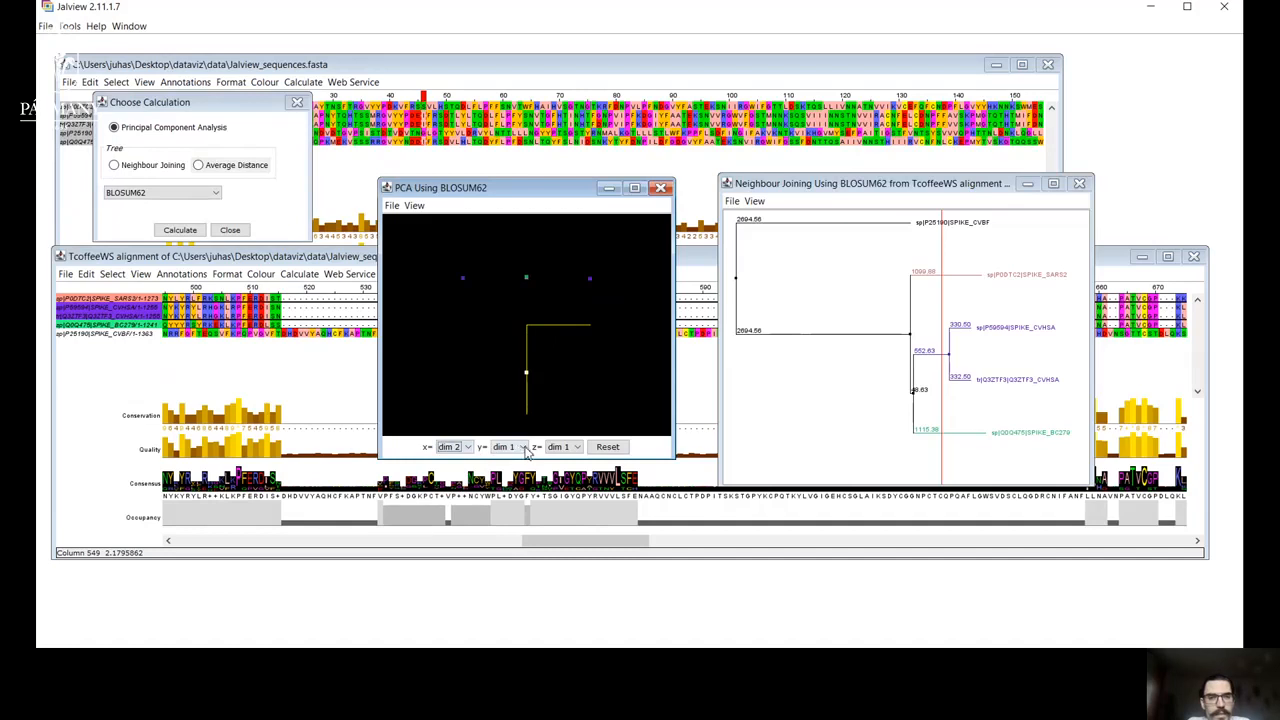
{"action": "left_click", "coordinate": [467, 449]}
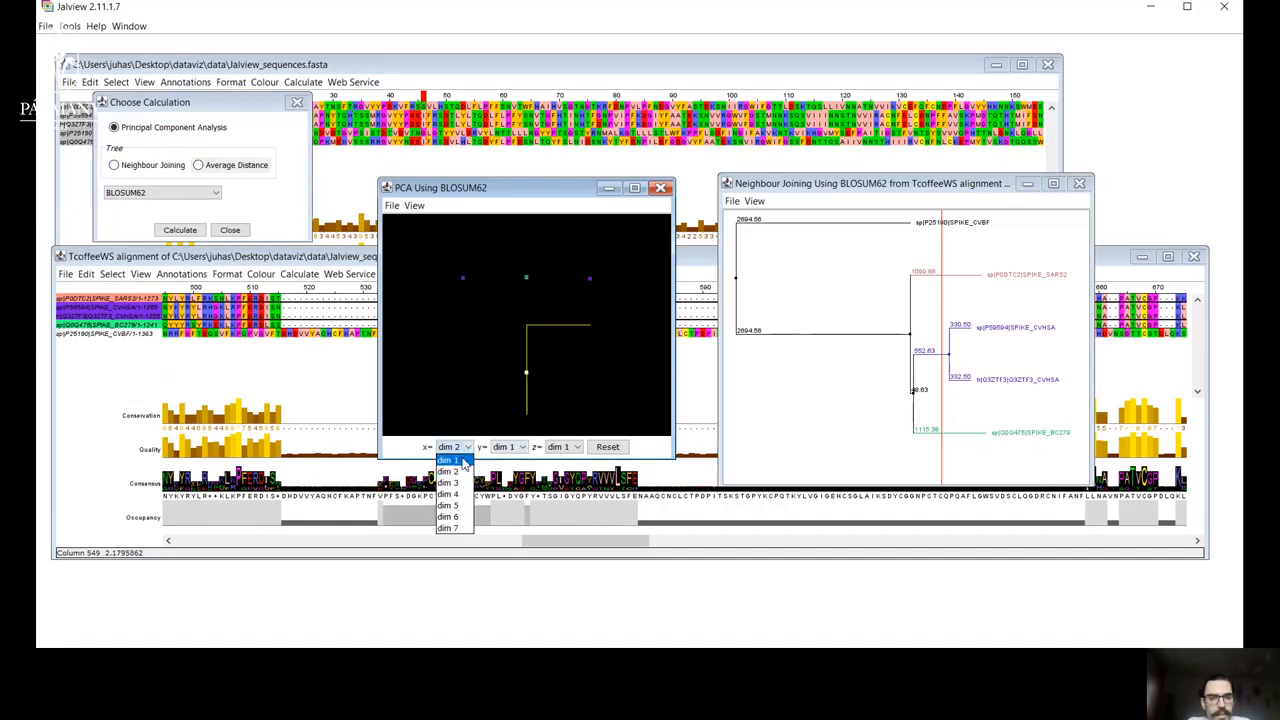
{"action": "left_click", "coordinate": [463, 460]}
{"action": "left_click", "coordinate": [520, 447]}
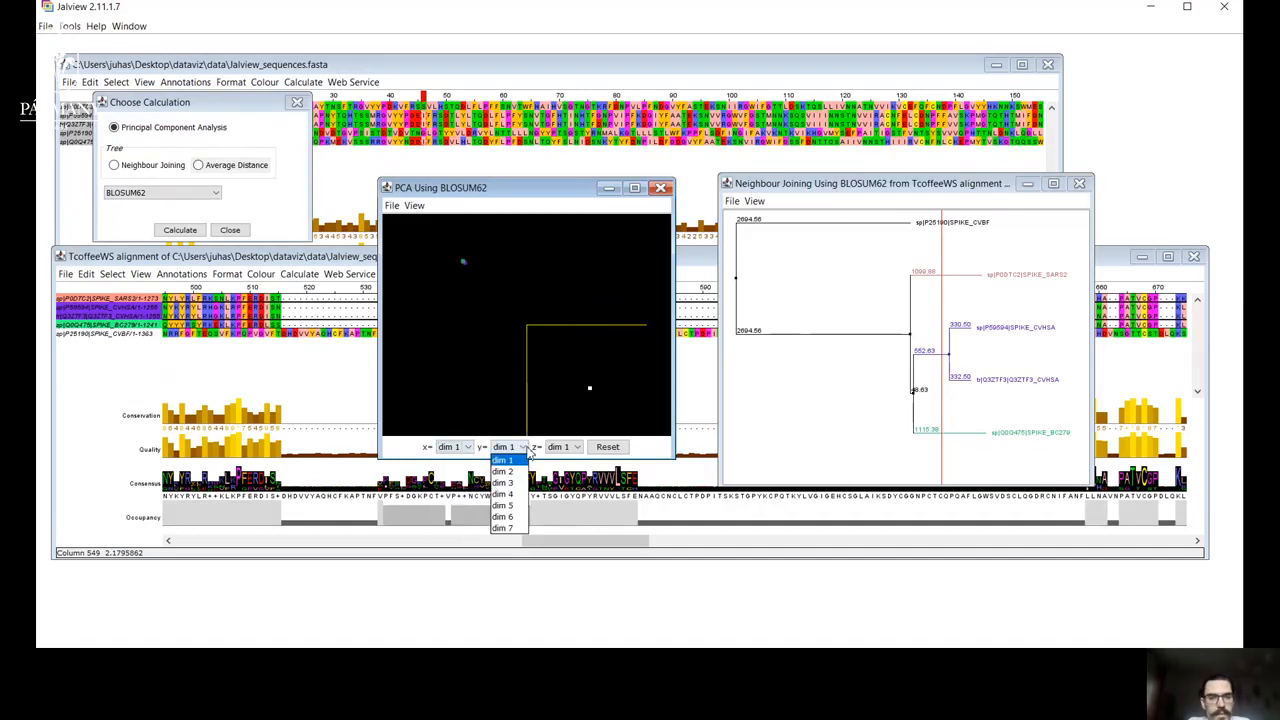
{"action": "left_click", "coordinate": [519, 474]}
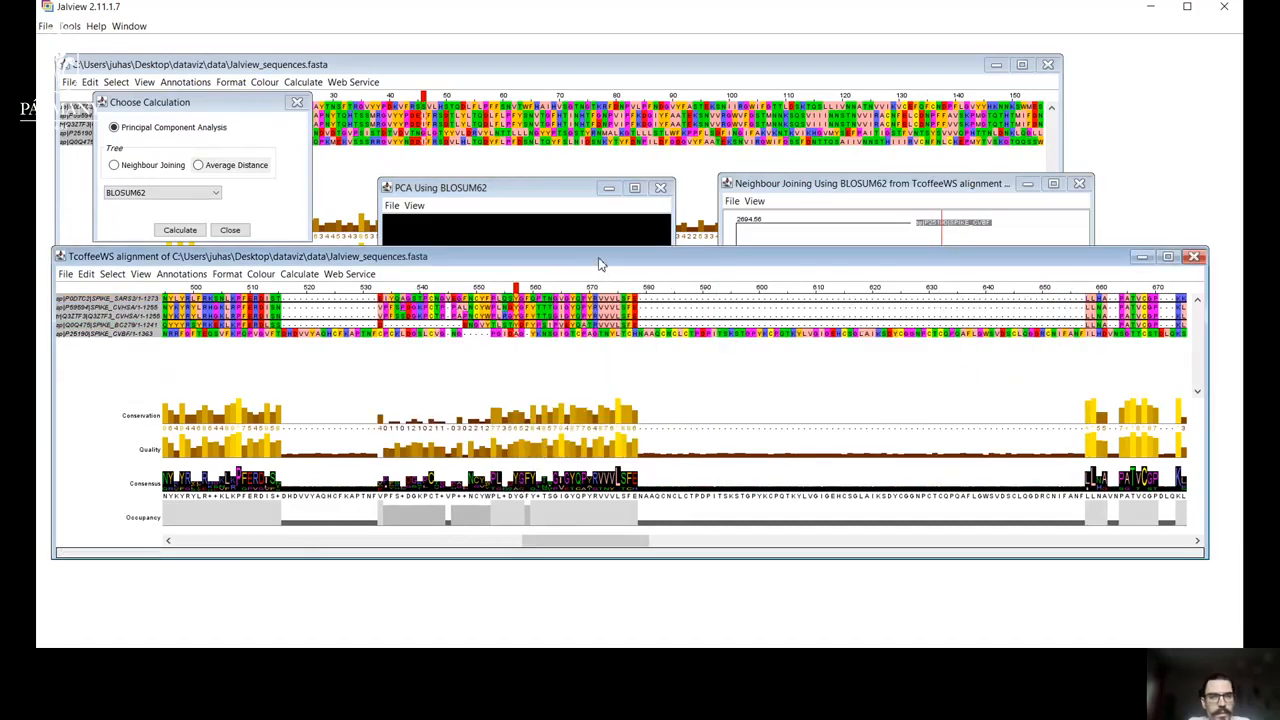
Bring the PCA window back to the front, set its y axis to dim 2 and rotate the plot.
{"action": "left_click", "coordinate": [588, 192]}
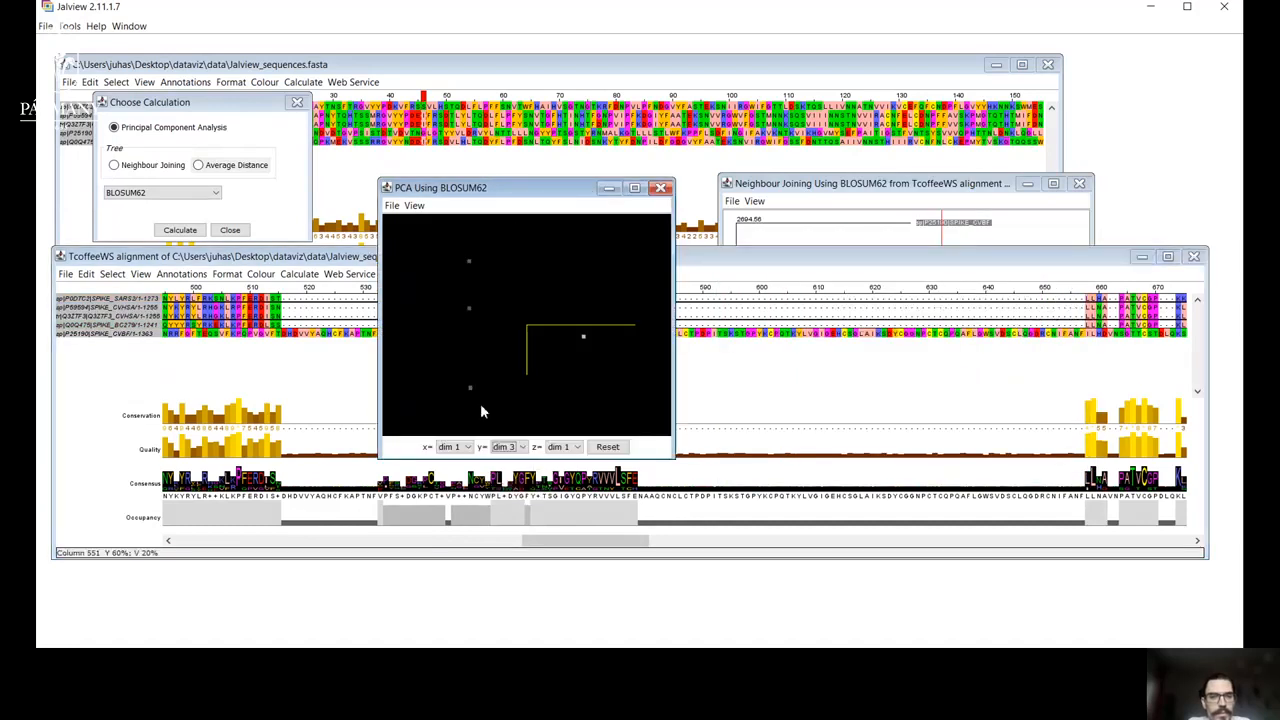
{"action": "left_click", "coordinate": [521, 448]}
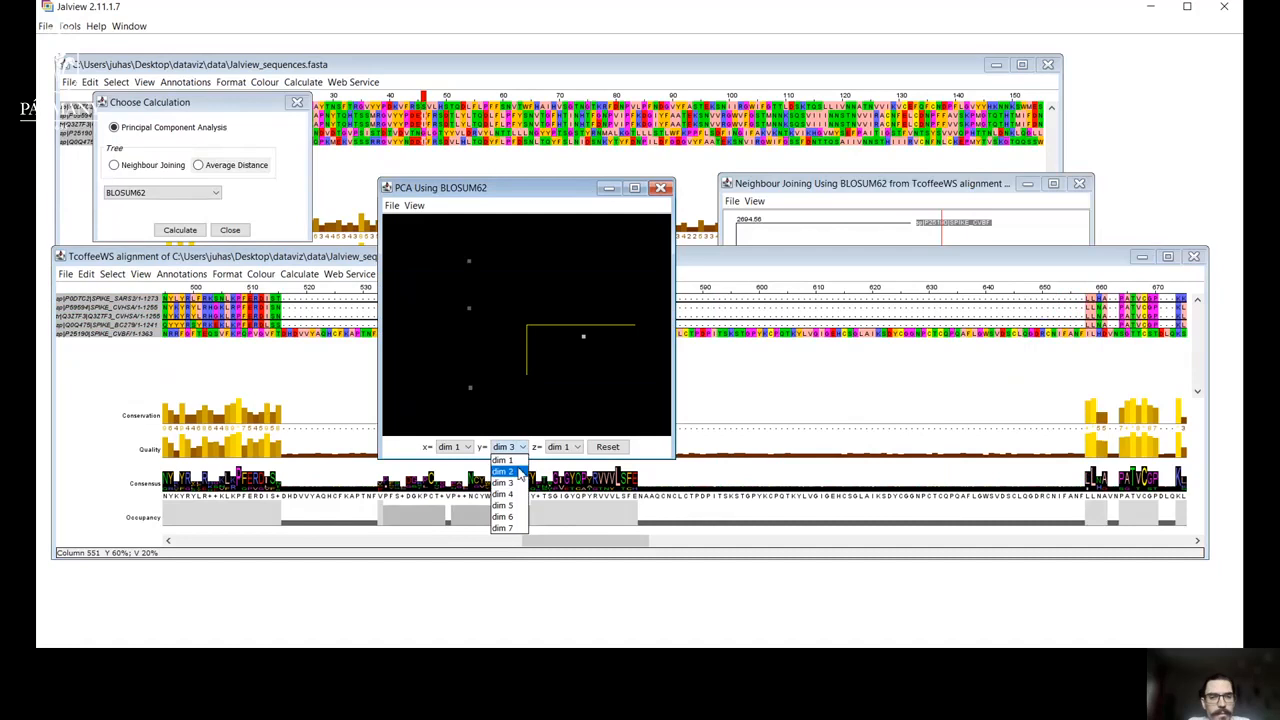
{"action": "left_click", "coordinate": [519, 471]}
{"action": "left_click_drag", "start_coordinate": [558, 370], "coordinate": [483, 350]}
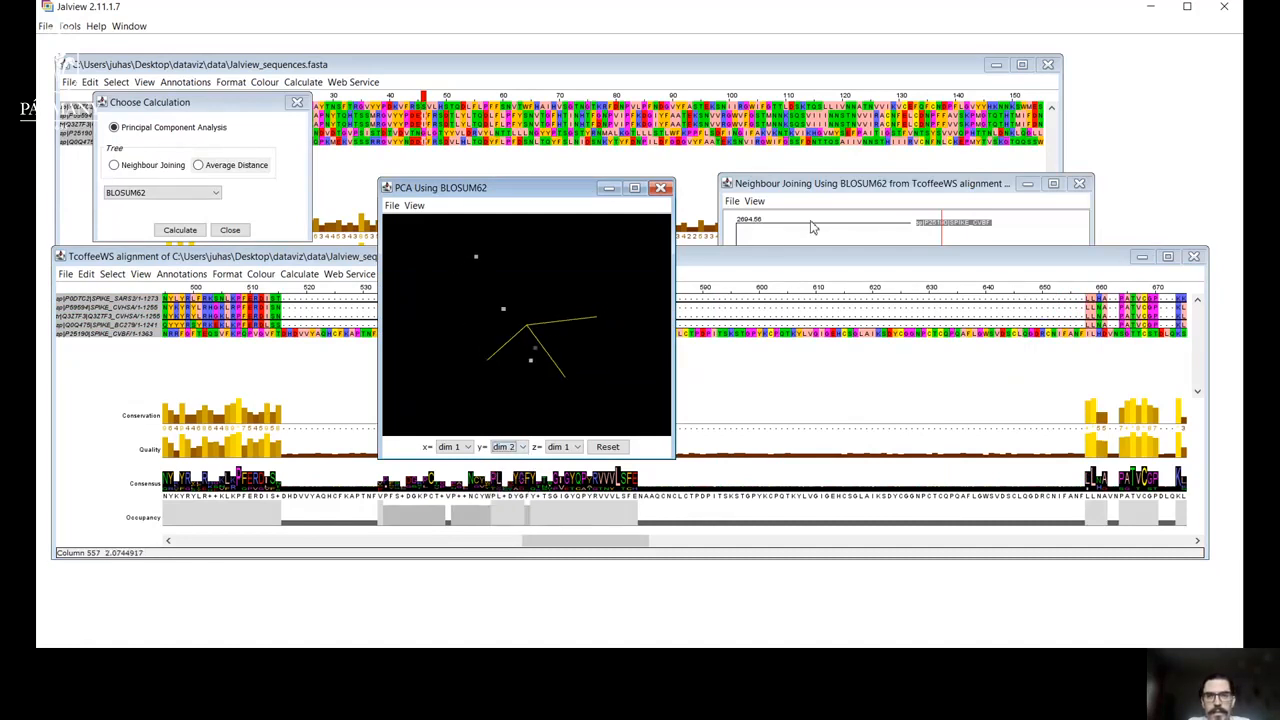
Partition the Neighbour Joining tree at its inner branches to recolour the groups, and rotate the PCA plot to compare the matching points.
{"action": "left_click", "coordinate": [813, 228]}
{"action": "left_click", "coordinate": [934, 325]}
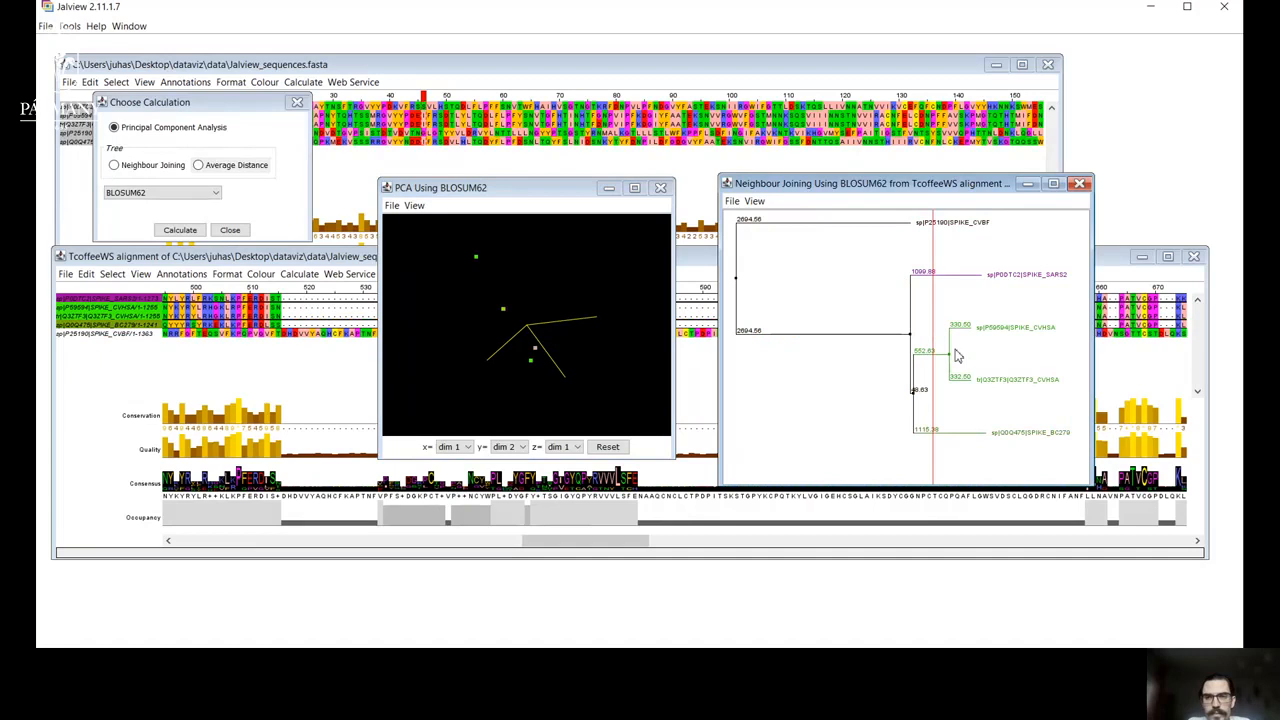
{"action": "left_click", "coordinate": [936, 349]}
{"action": "mouse_move", "coordinate": [563, 331]}
{"action": "left_mouse_down"}
{"action": "mouse_move", "coordinate": [549, 300]}
{"action": "mouse_move", "coordinate": [498, 286]}
{"action": "mouse_move", "coordinate": [498, 316]}
{"action": "mouse_move", "coordinate": [587, 337]}
{"action": "left_mouse_up"}
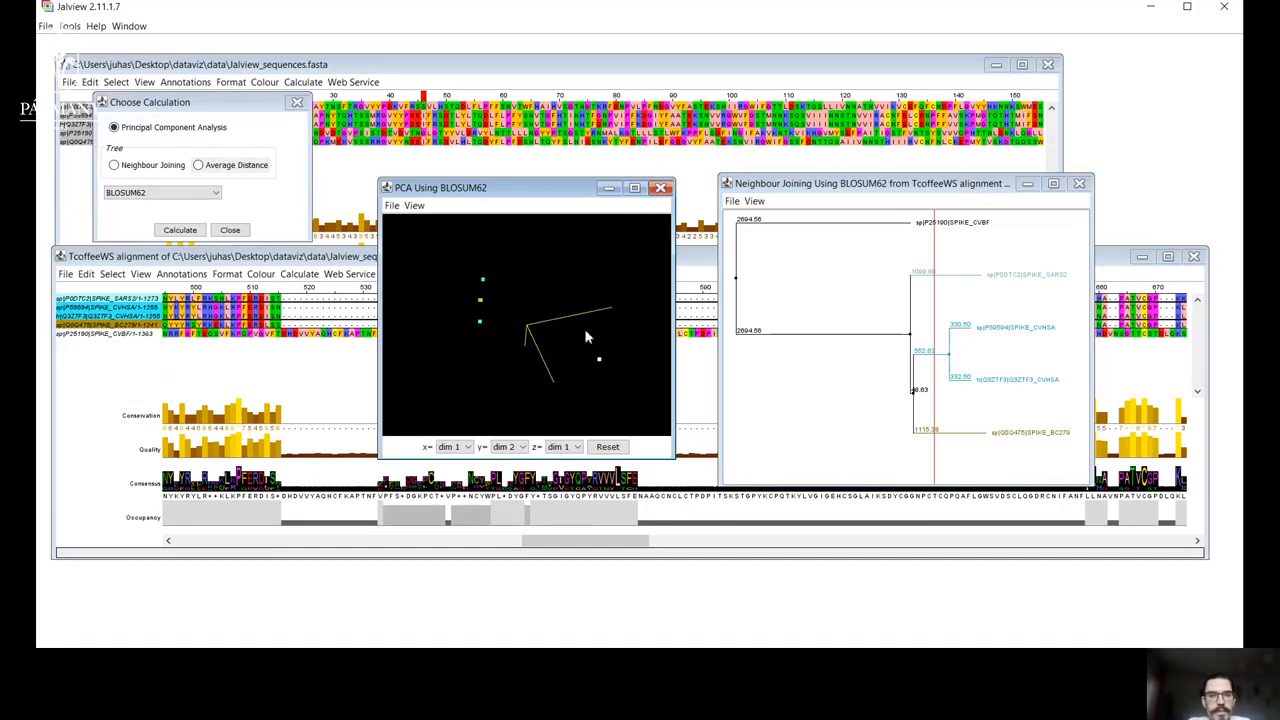
{"action": "left_click_drag", "start_coordinate": [529, 344], "coordinate": [505, 326]}
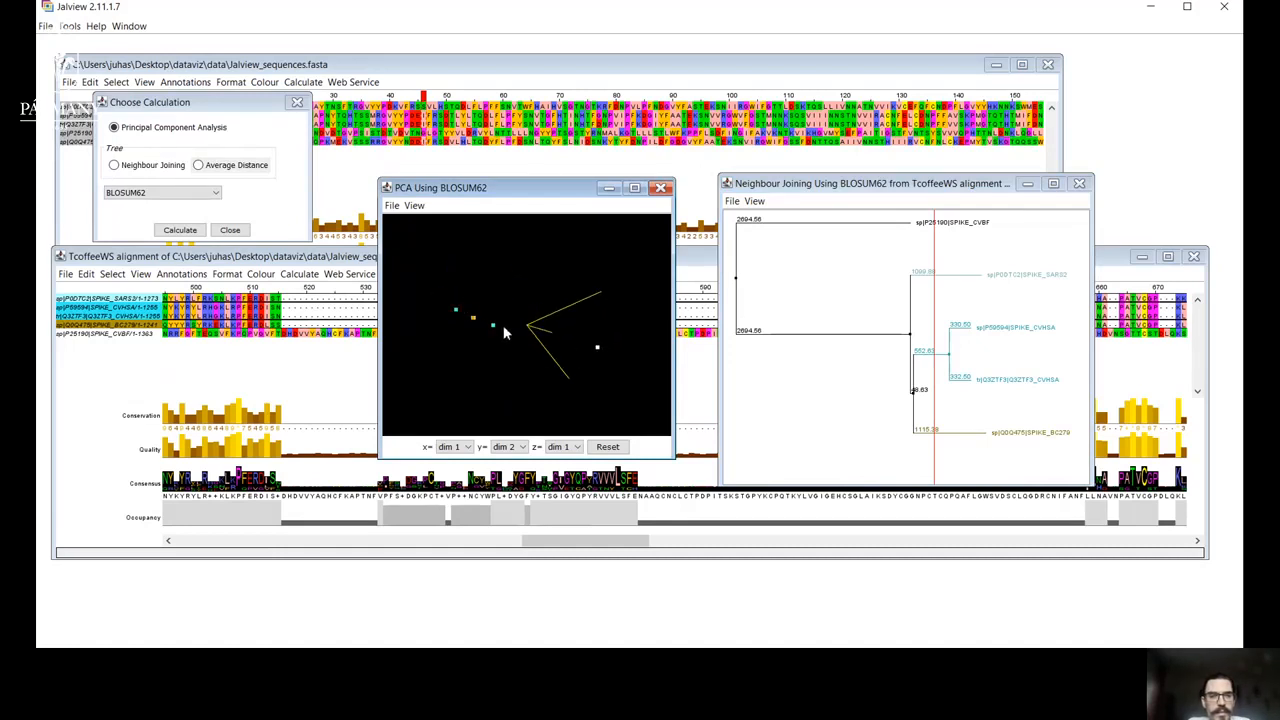
{"action": "left_click", "coordinate": [940, 318]}
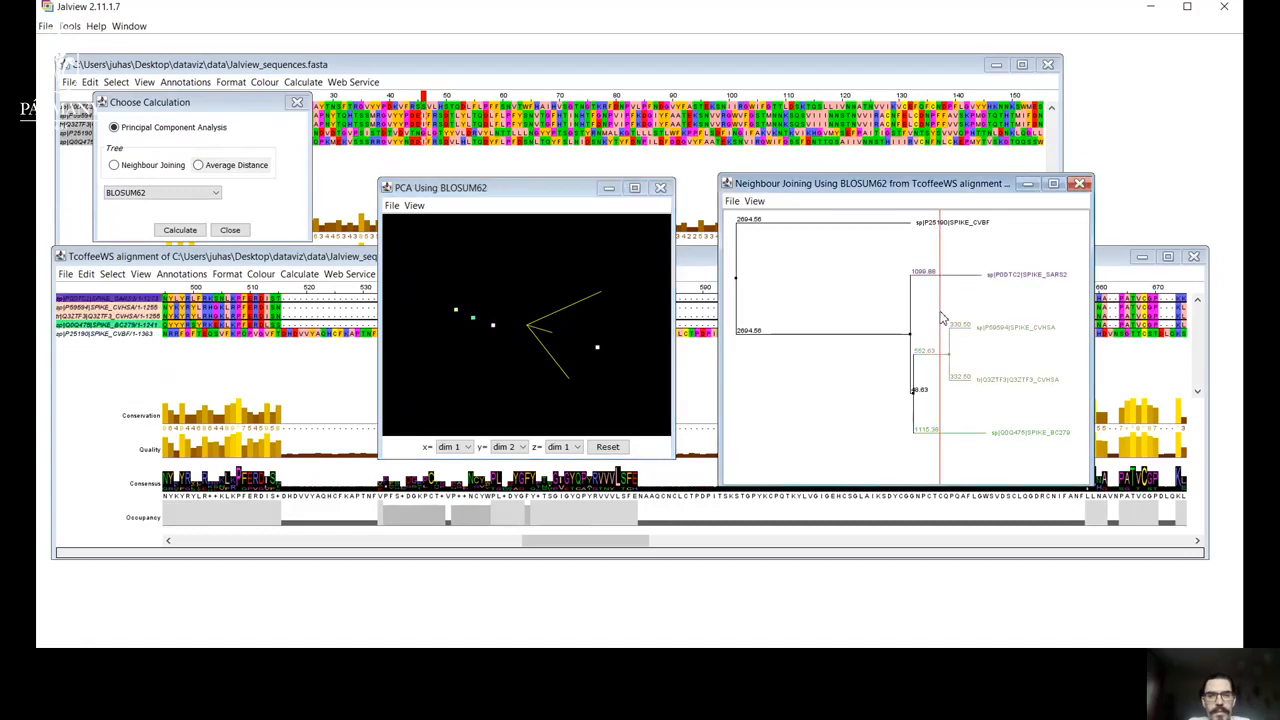
{"action": "left_click", "coordinate": [489, 333]}
{"action": "left_click_drag", "start_coordinate": [489, 333], "coordinate": [535, 306]}
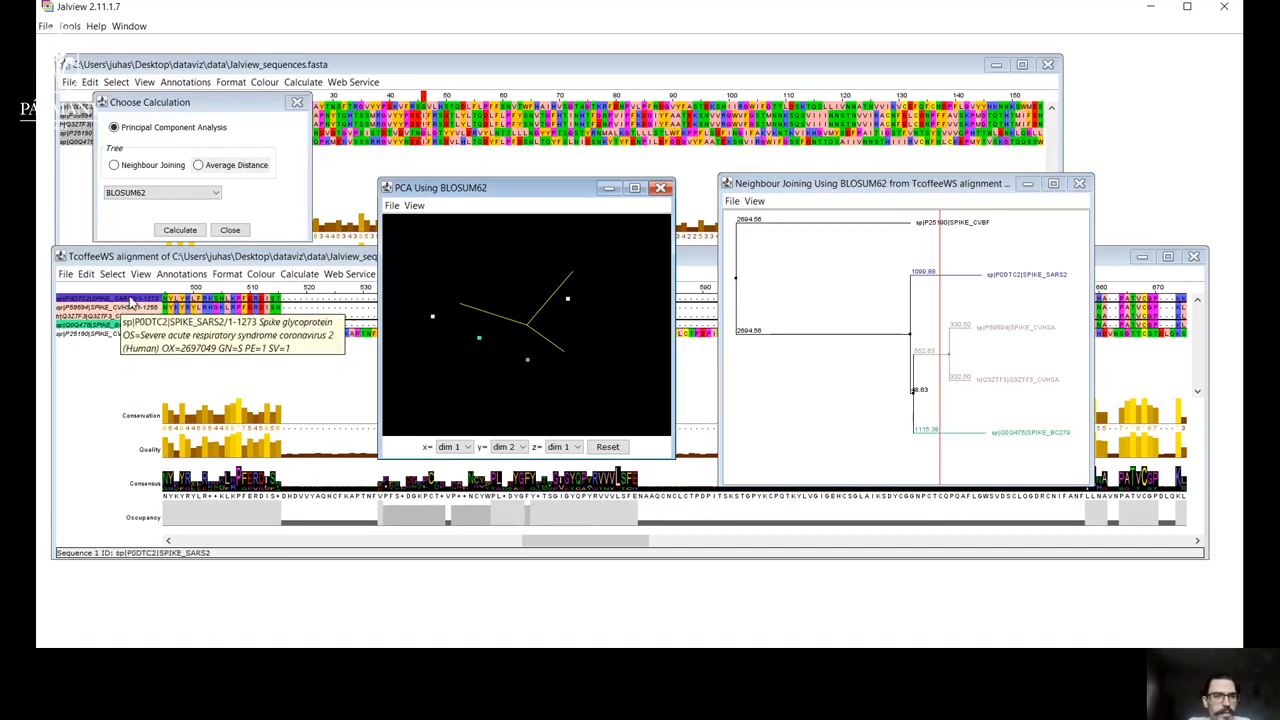
Set the PCA plot's z axis to dim 2, rotate the plot to inspect the points, and reset the plot to its default view.
{"action": "left_click", "coordinate": [560, 448]}
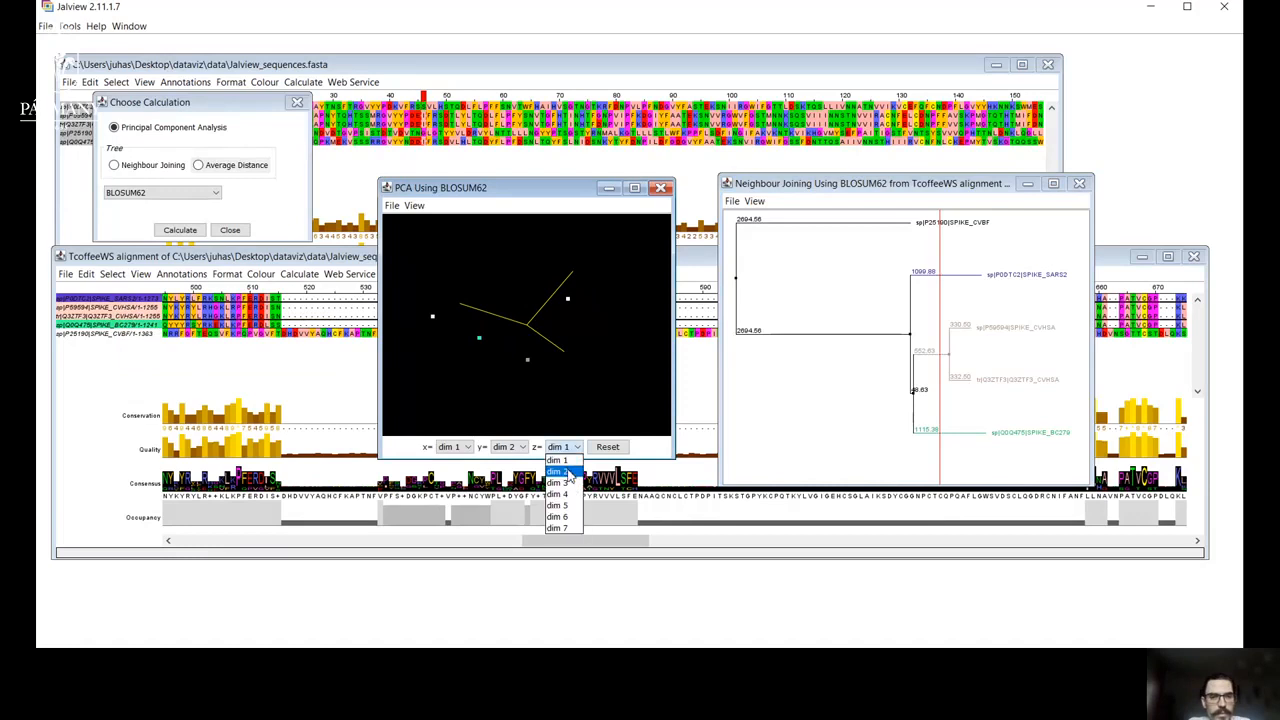
{"action": "left_click", "coordinate": [566, 472]}
{"action": "mouse_move", "coordinate": [501, 345]}
{"action": "left_mouse_down"}
{"action": "mouse_move", "coordinate": [556, 338]}
{"action": "mouse_move", "coordinate": [523, 334]}
{"action": "mouse_move", "coordinate": [514, 290]}
{"action": "mouse_move", "coordinate": [486, 299]}
{"action": "mouse_move", "coordinate": [489, 324]}
{"action": "left_mouse_up"}
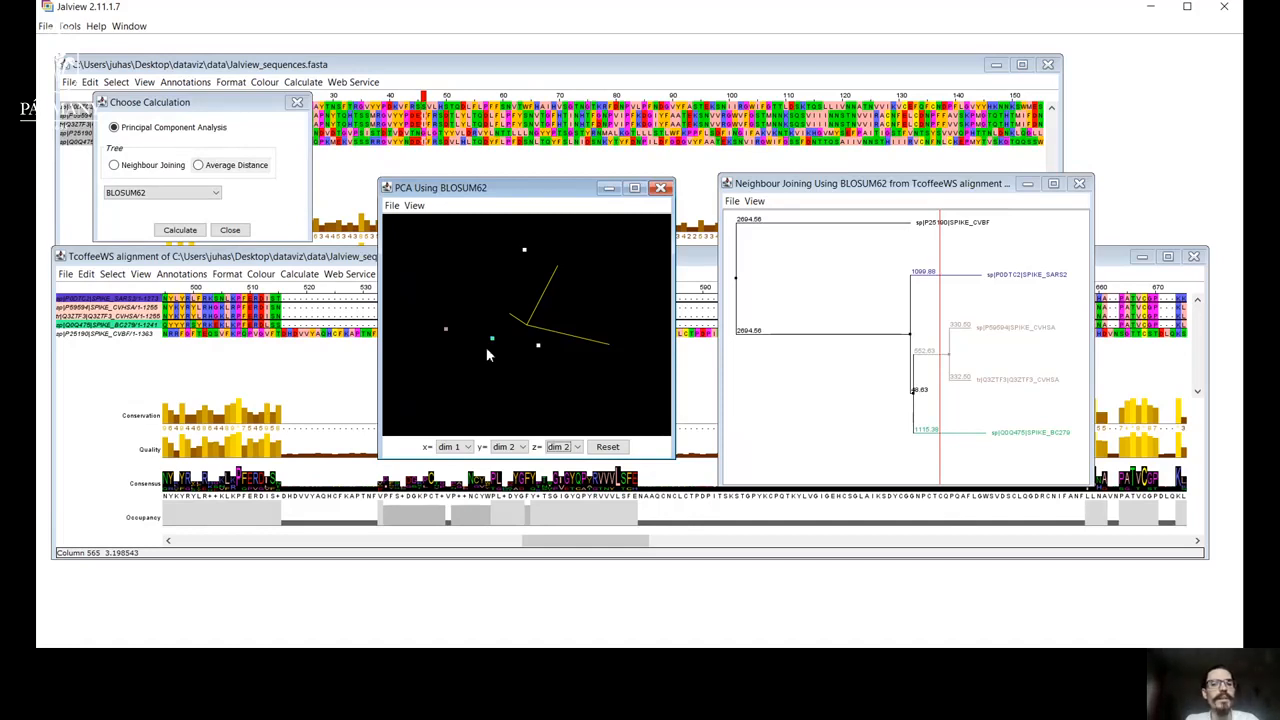
{"action": "left_click", "coordinate": [609, 447]}
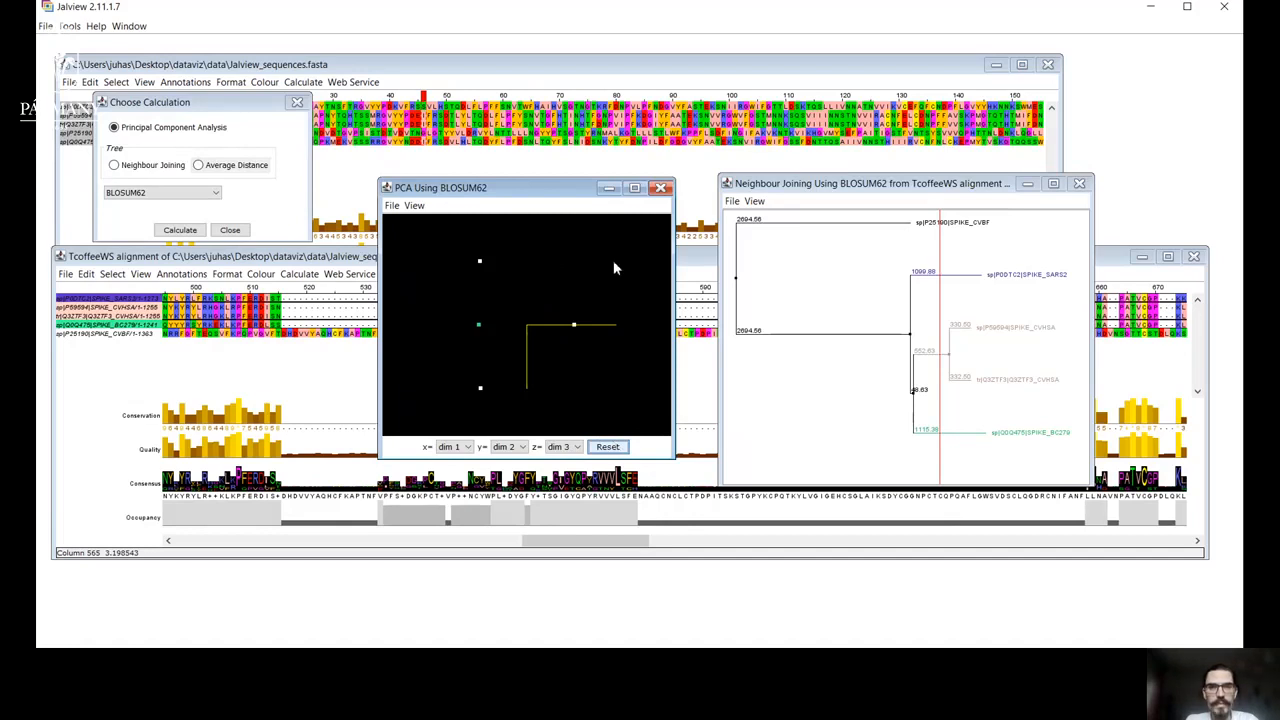
Minimise the PCA and Neighbour Joining tree windows and close the calculation chooser.
{"action": "left_click", "coordinate": [609, 188]}
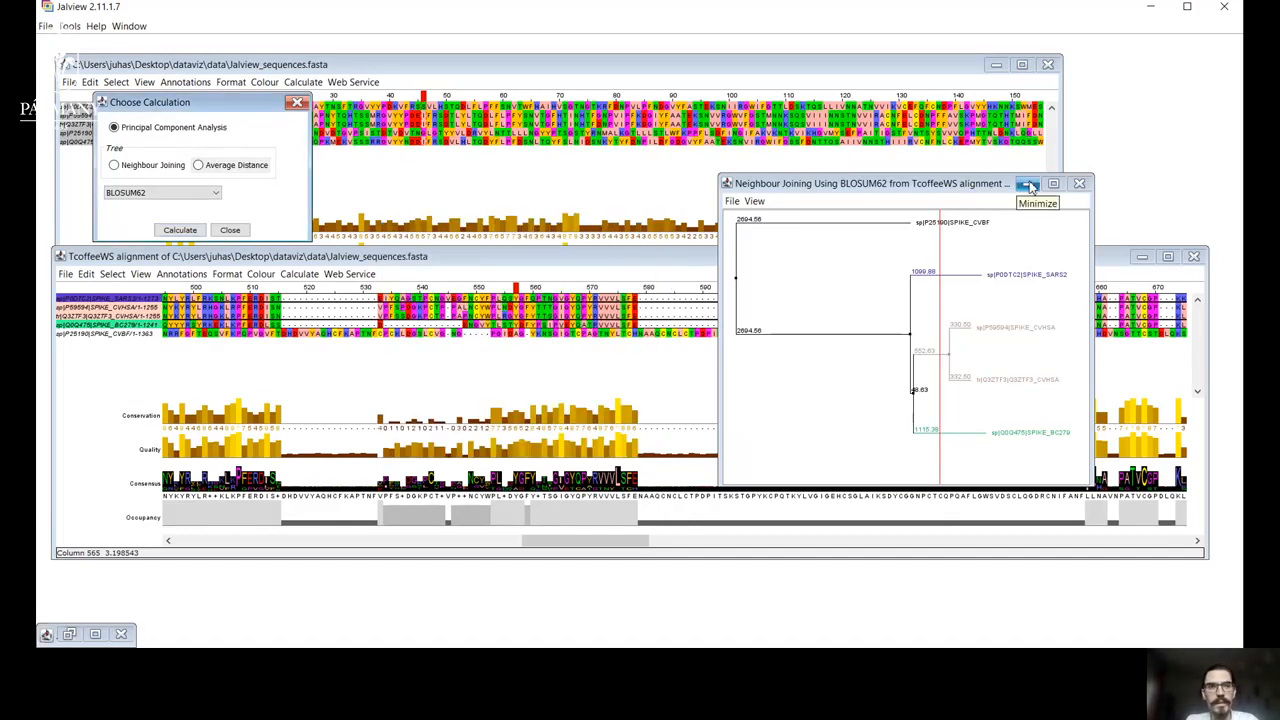
{"action": "left_click", "coordinate": [1027, 184]}
{"action": "left_click", "coordinate": [298, 104]}
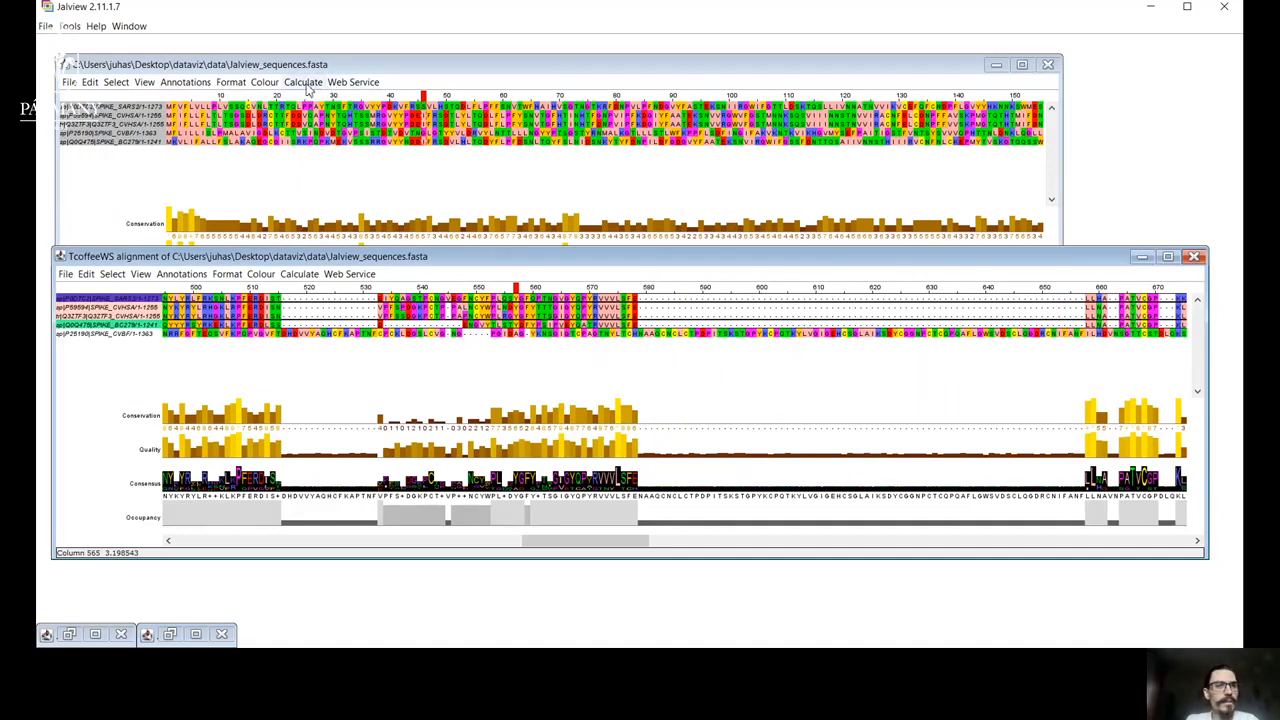
Try to find 3D structure data for the sequence sp|Q0Q475|SPIKE_BC279, and close the structure chooser.
{"action": "right_click", "coordinate": [94, 327]}
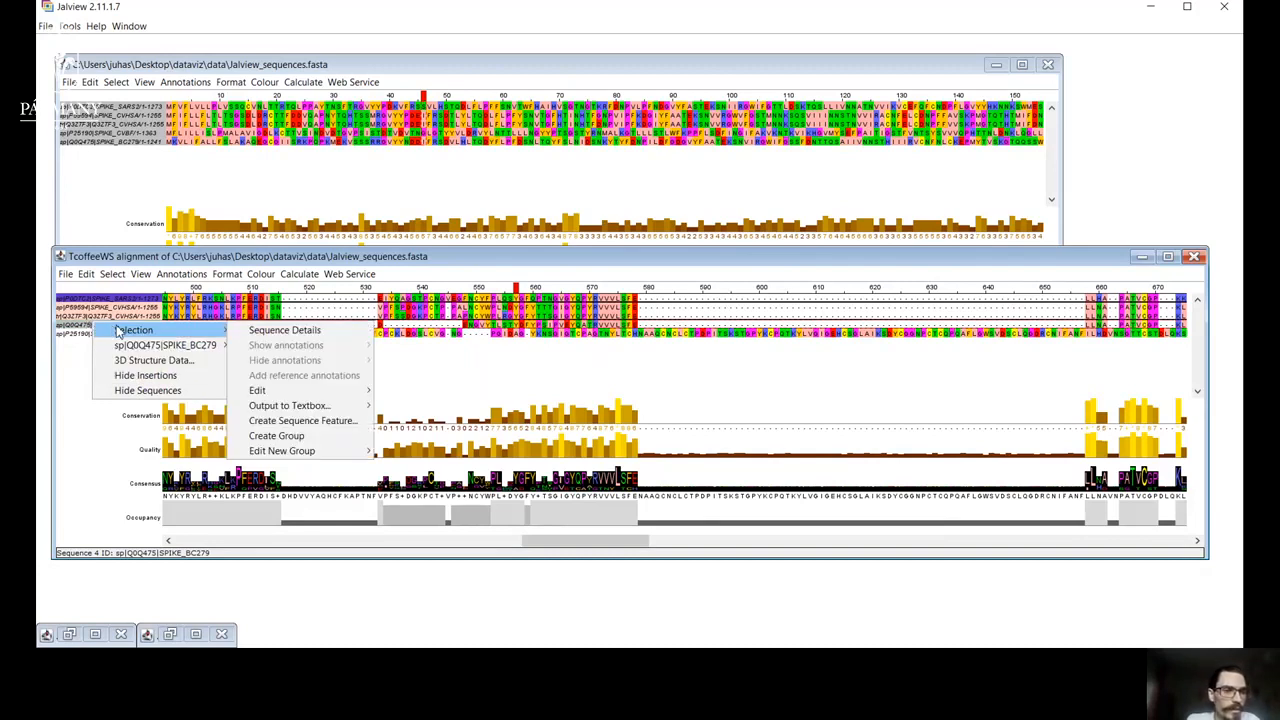
{"action": "left_click", "coordinate": [85, 333]}
{"action": "right_click", "coordinate": [86, 334]}
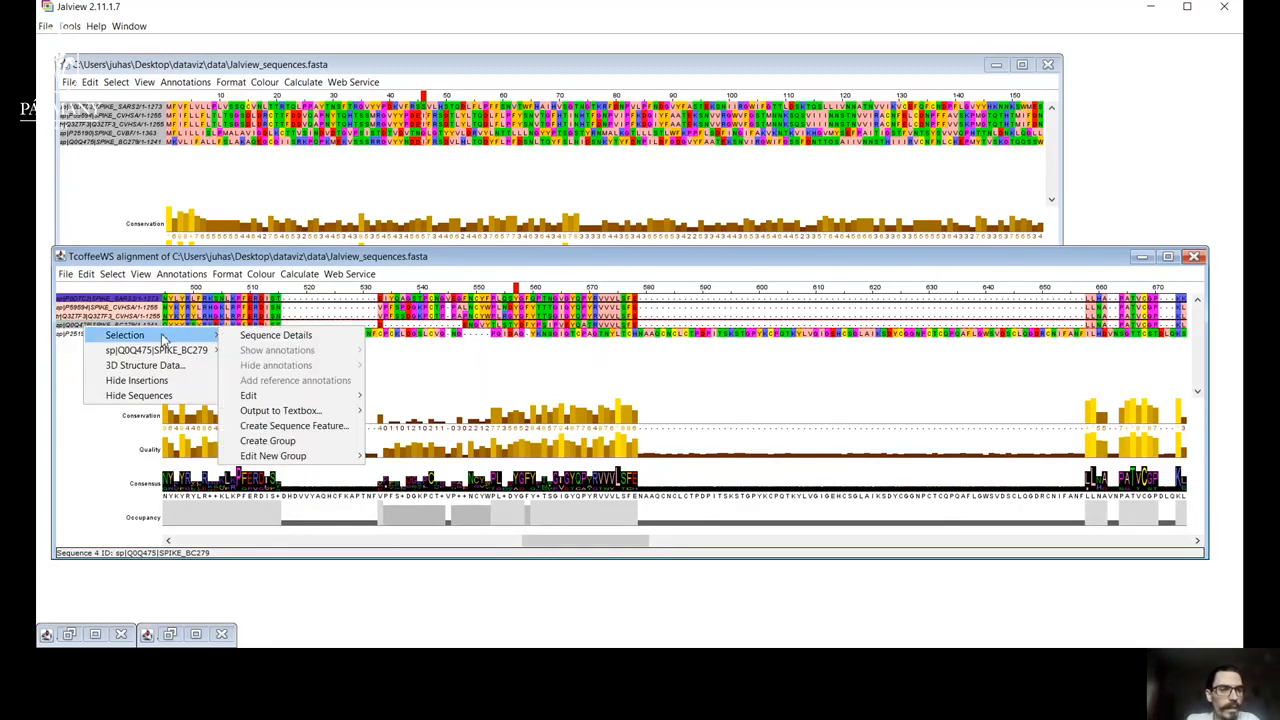
{"action": "mouse_move", "coordinate": [195, 338]}
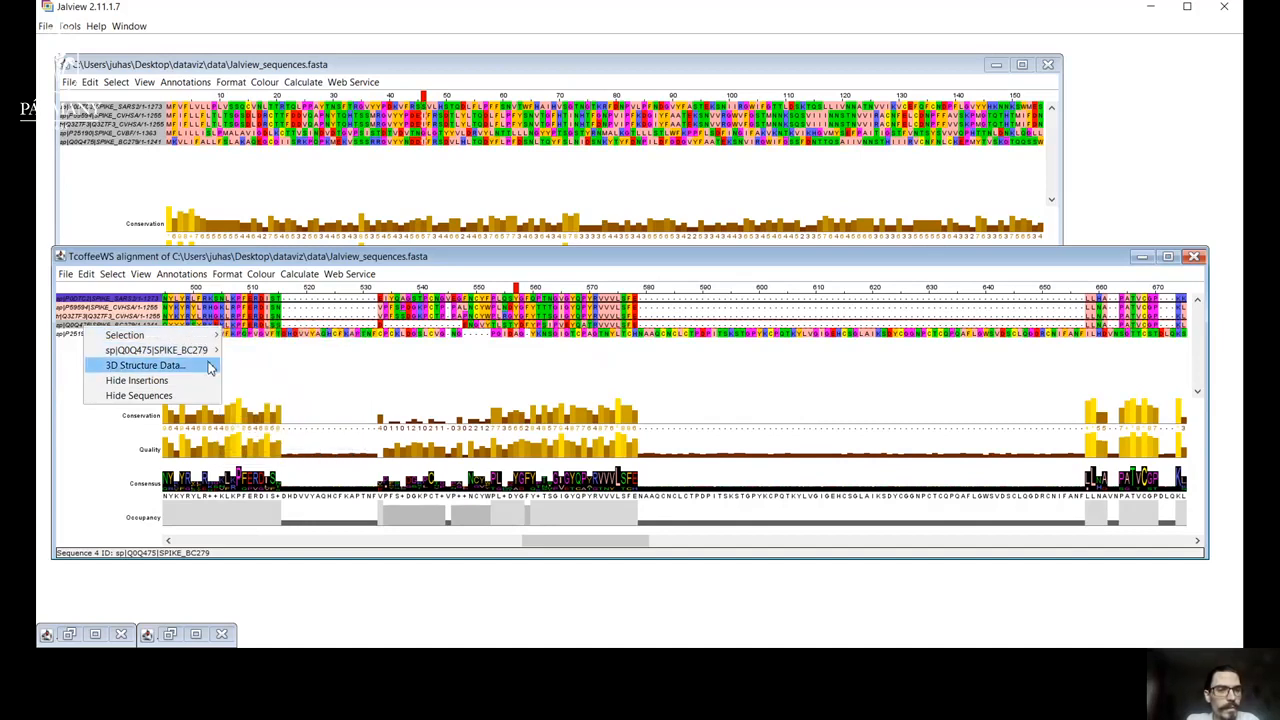
{"action": "left_click", "coordinate": [210, 368]}
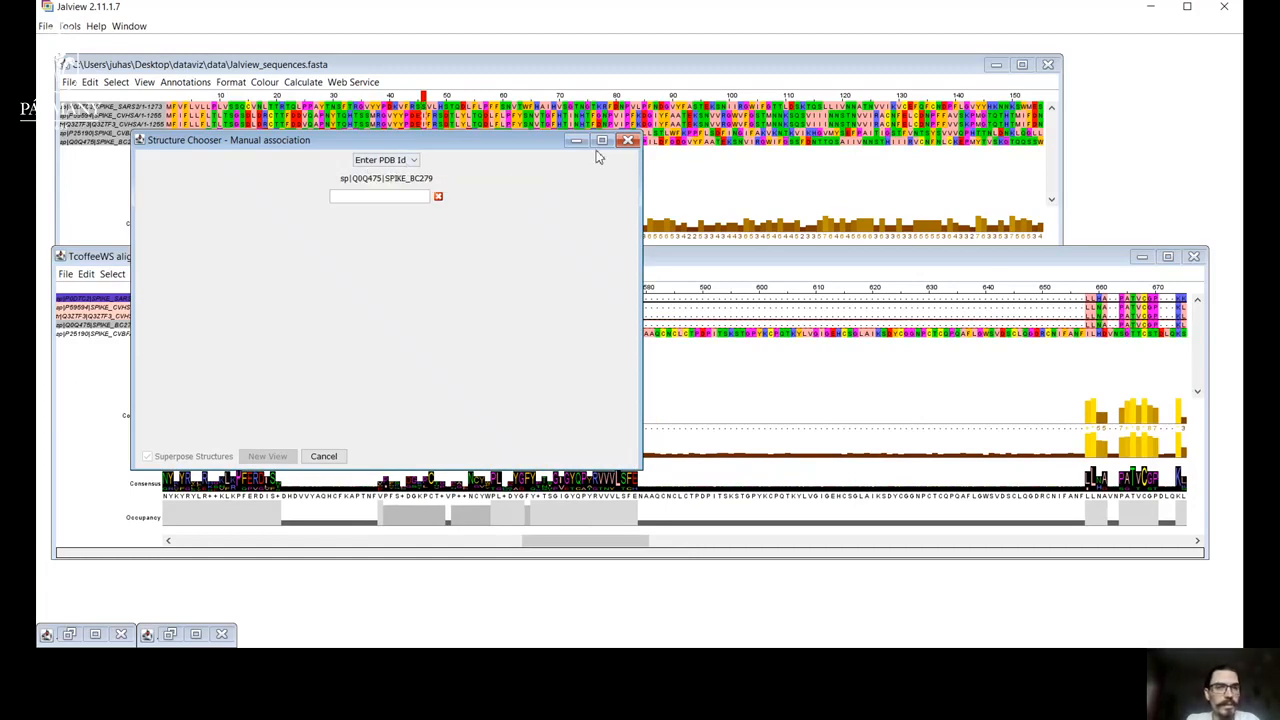
{"action": "left_click", "coordinate": [628, 140]}
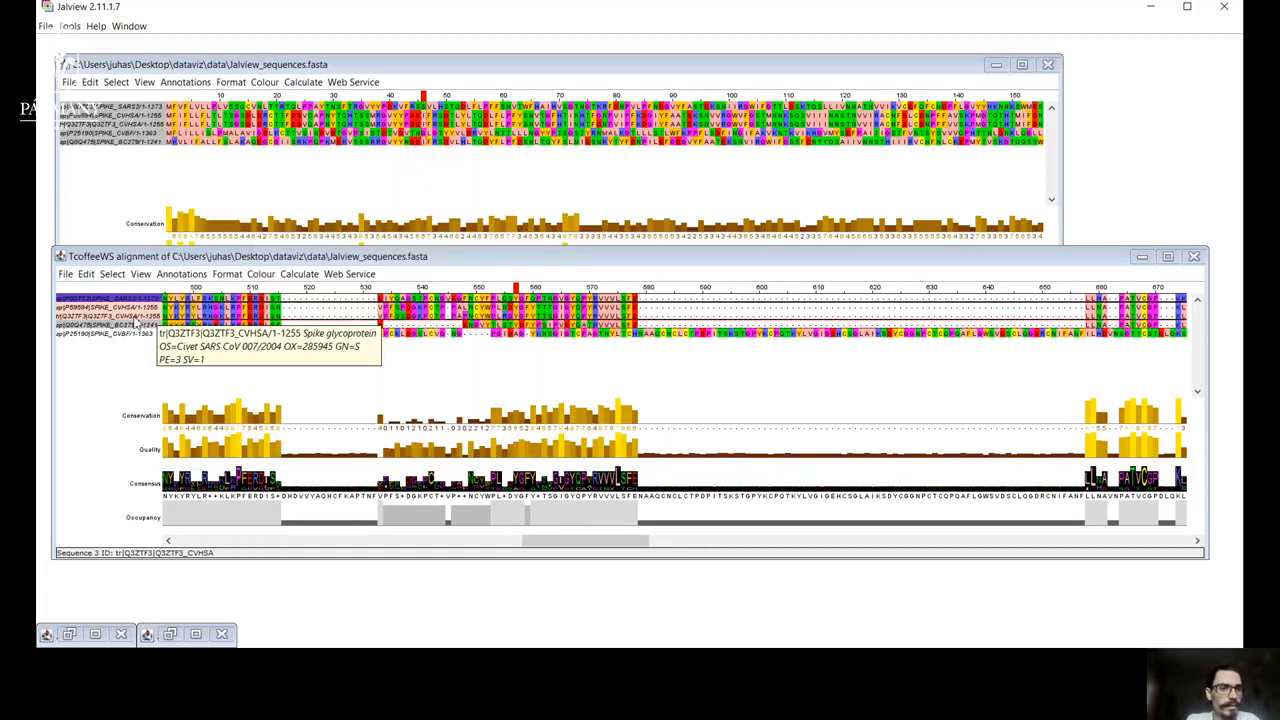
Open the 5x58 structure of tr|Q3ZTF3|Q3ZTF3_CVHSA in a new Jmol view, then move and enlarge its window over the alignment.
{"action": "right_click", "coordinate": [135, 323]}
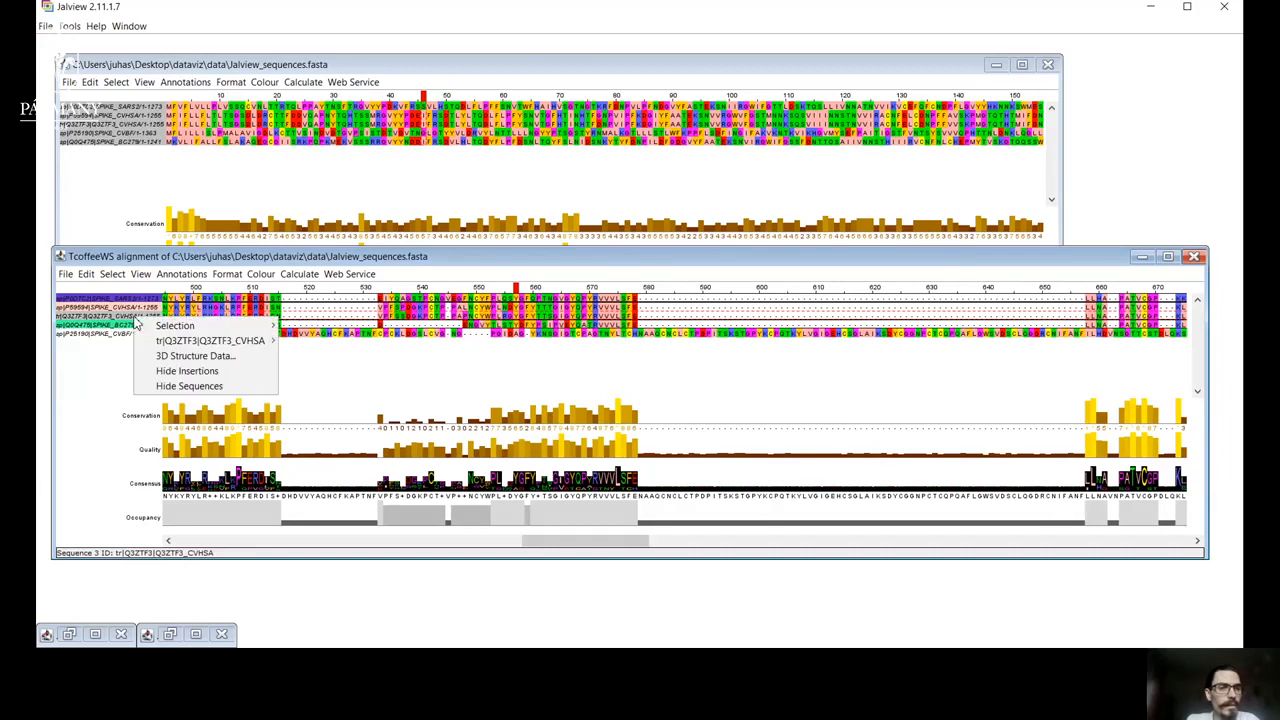
{"action": "left_click", "coordinate": [222, 357]}
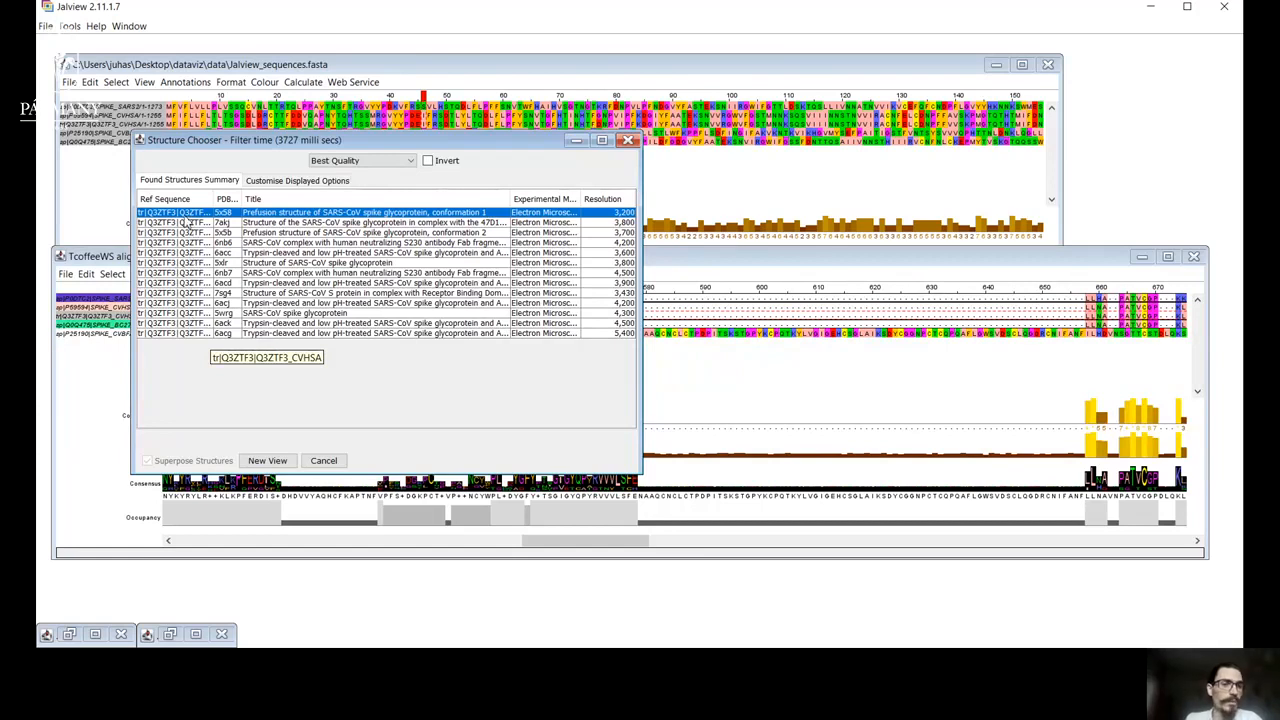
{"action": "left_click", "coordinate": [270, 461]}
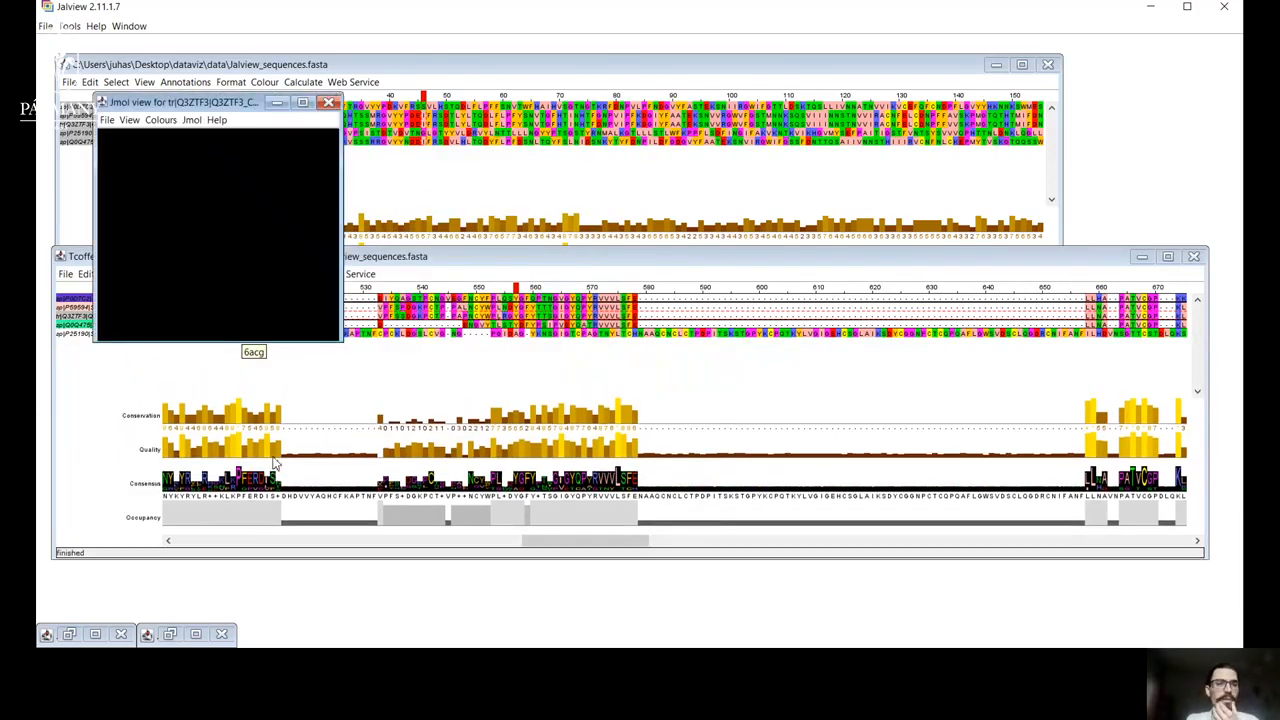
{"action": "left_click_drag", "start_coordinate": [247, 104], "coordinate": [744, 203]}
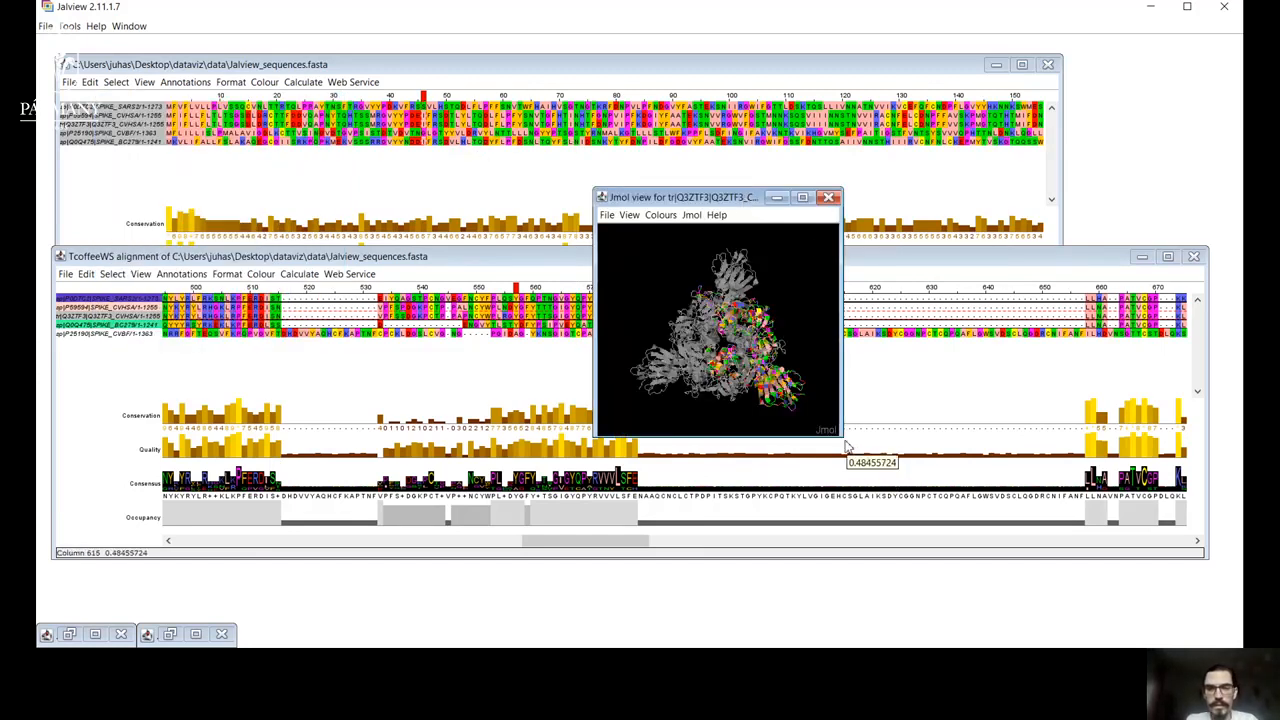
{"action": "left_click_drag", "start_coordinate": [842, 436], "coordinate": [988, 520]}
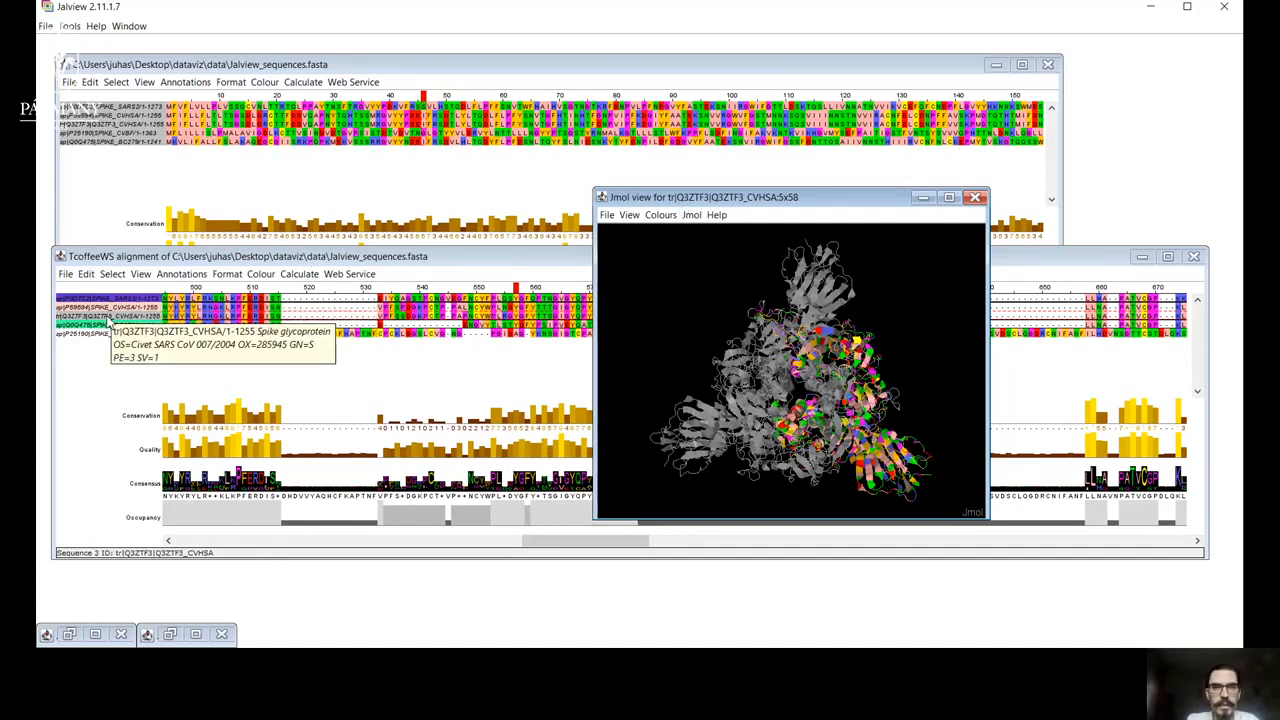
Rotate and zoom the 5x58 structure and inspect which alignment residues match points on its coloured chain.
{"action": "left_click_drag", "start_coordinate": [780, 398], "coordinate": [814, 372]}
{"action": "scroll", "coordinate": [814, 372], "scroll_direction": "up", "scroll_amount": 5}
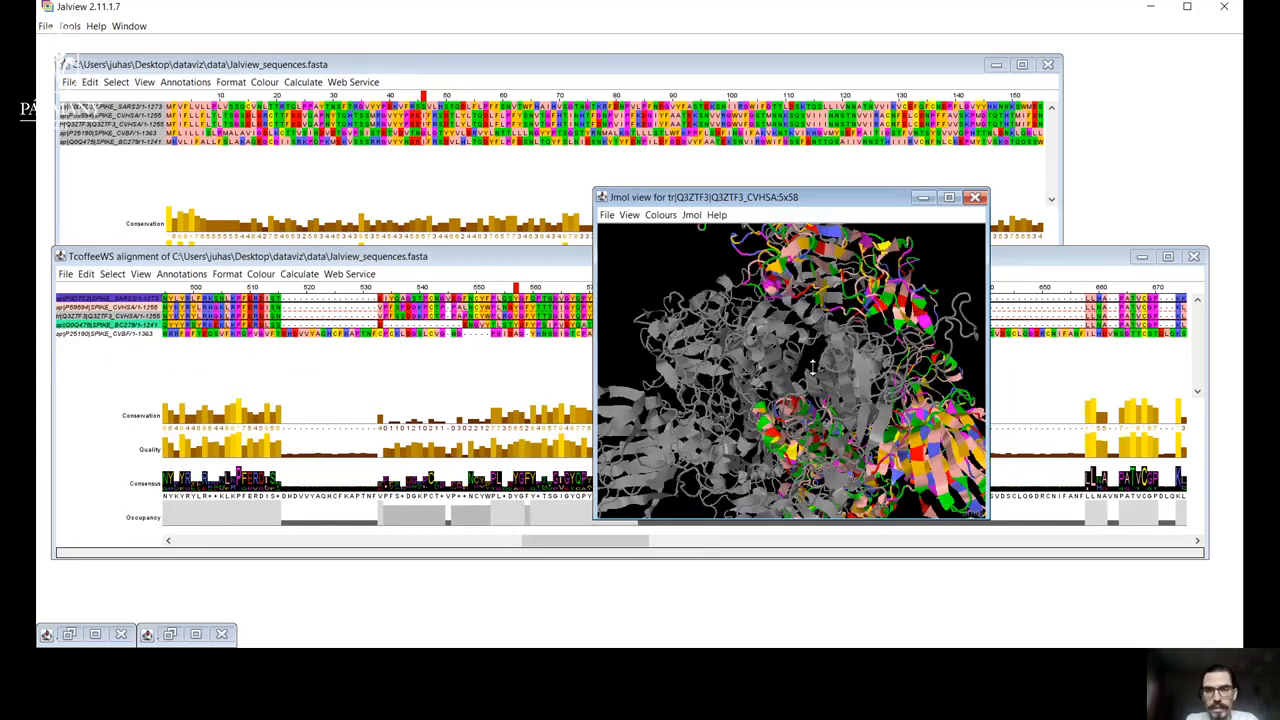
{"action": "scroll", "coordinate": [812, 368], "scroll_direction": "down", "scroll_amount": 4}
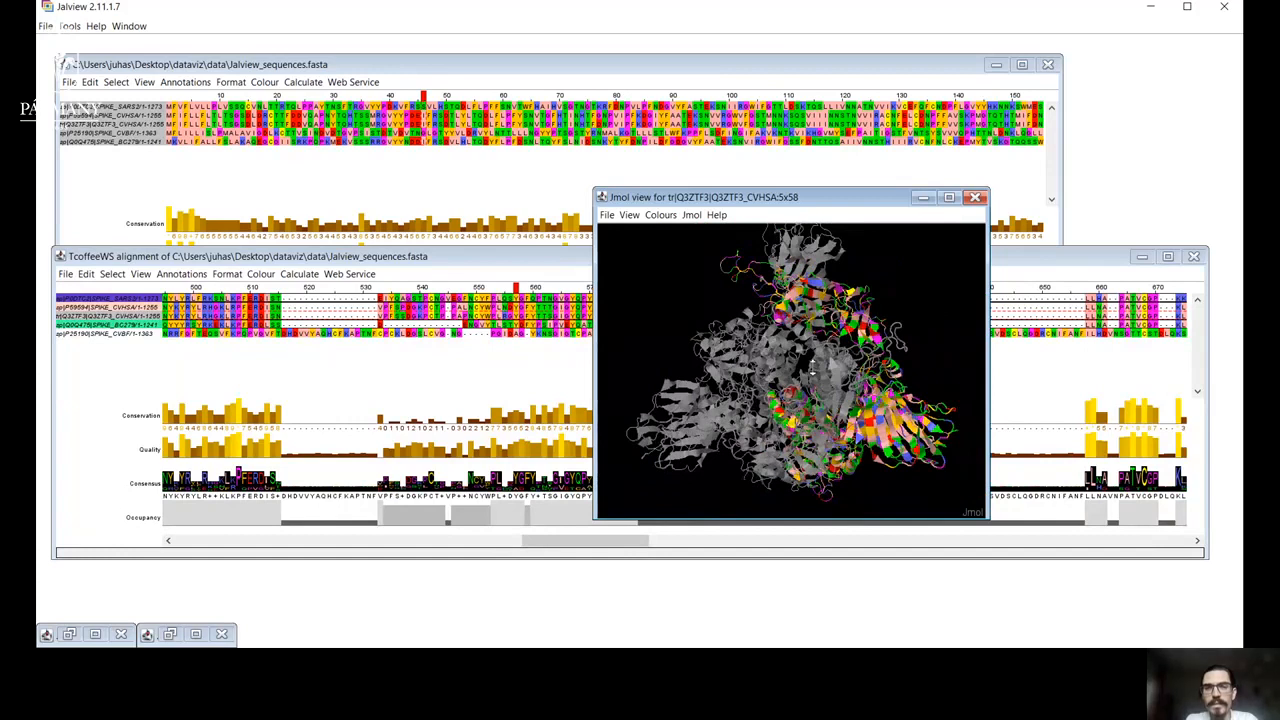
{"action": "scroll", "coordinate": [813, 370], "scroll_direction": "down", "scroll_amount": 3}
{"action": "left_click_drag", "start_coordinate": [813, 372], "coordinate": [672, 369]}
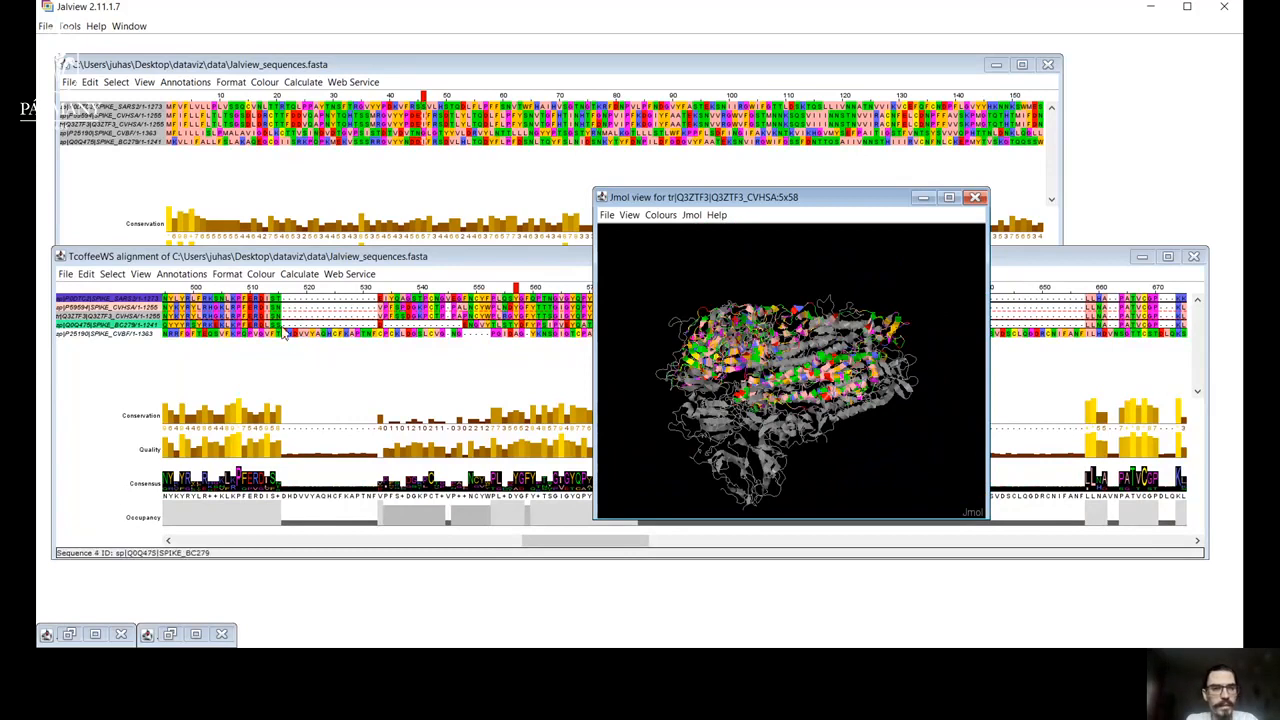
{"action": "mouse_move", "coordinate": [775, 400]}
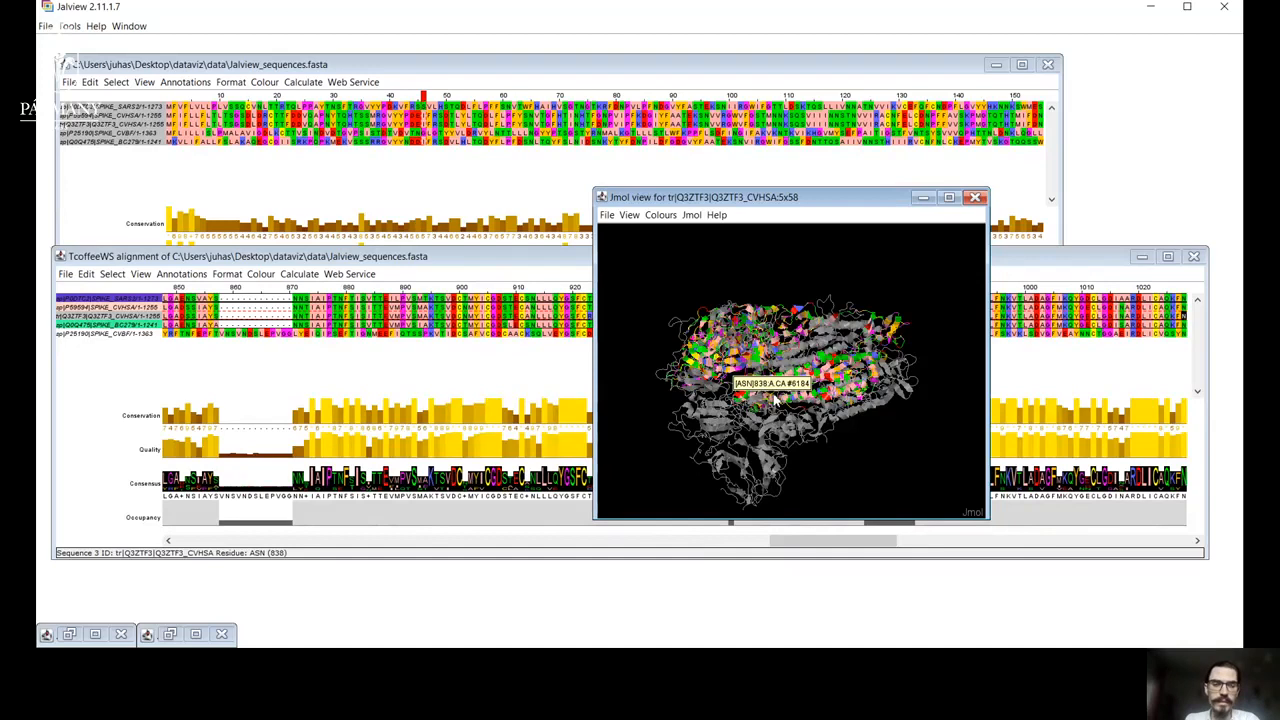
{"action": "mouse_move", "coordinate": [823, 385]}
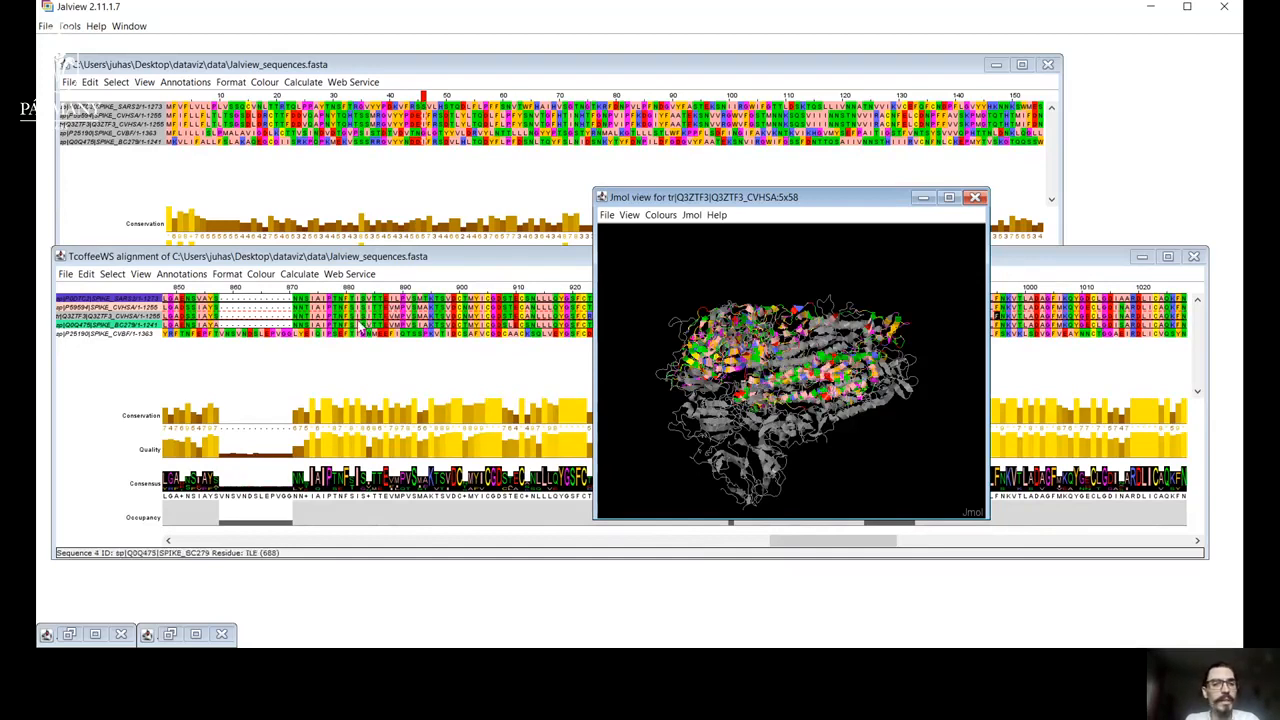
{"action": "left_click_drag", "start_coordinate": [880, 420], "coordinate": [1009, 324]}
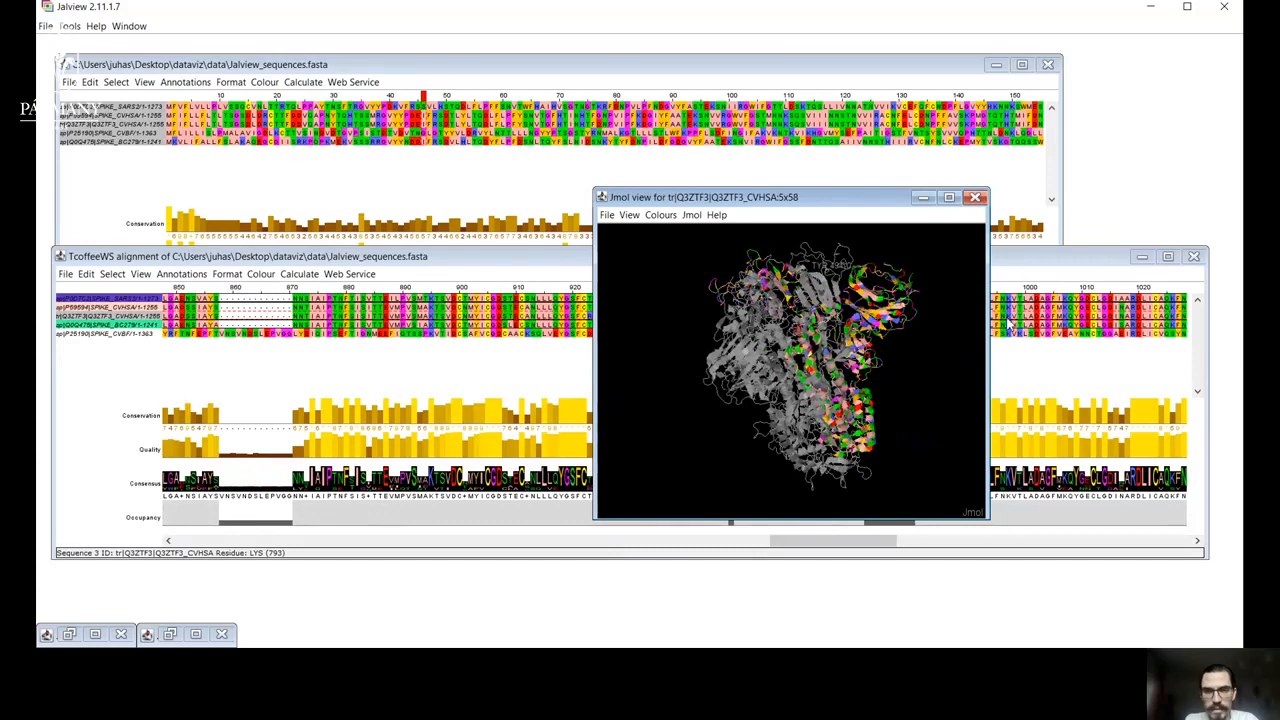
Look through the Jmol view's display options, hide chain 5X58:A, and show it again.
{"action": "left_click", "coordinate": [716, 217]}
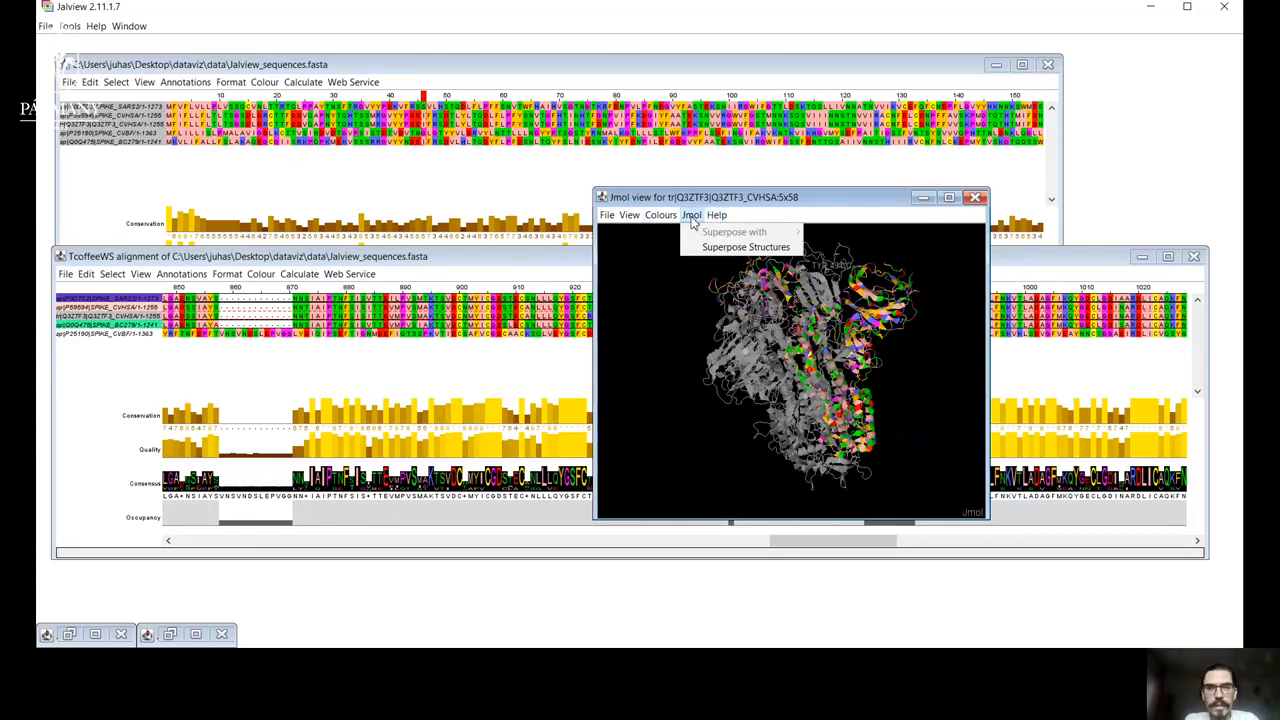
{"action": "mouse_move", "coordinate": [661, 221]}
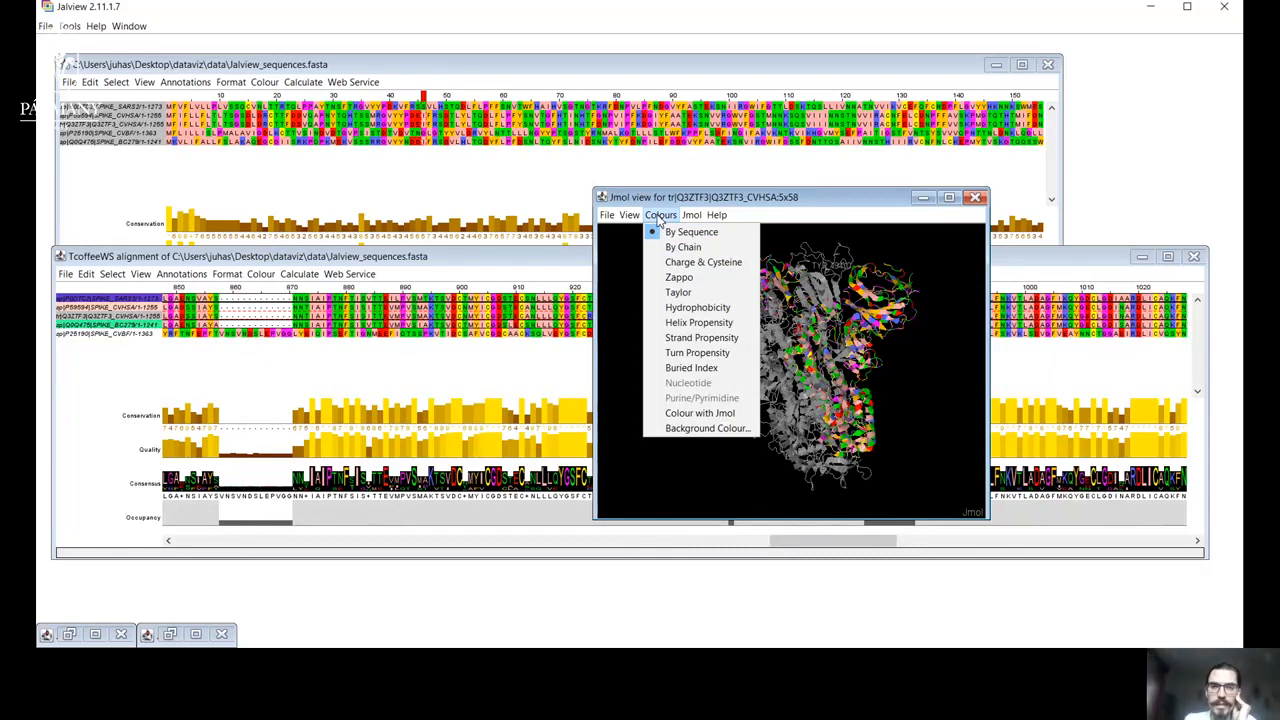
{"action": "mouse_move", "coordinate": [606, 218]}
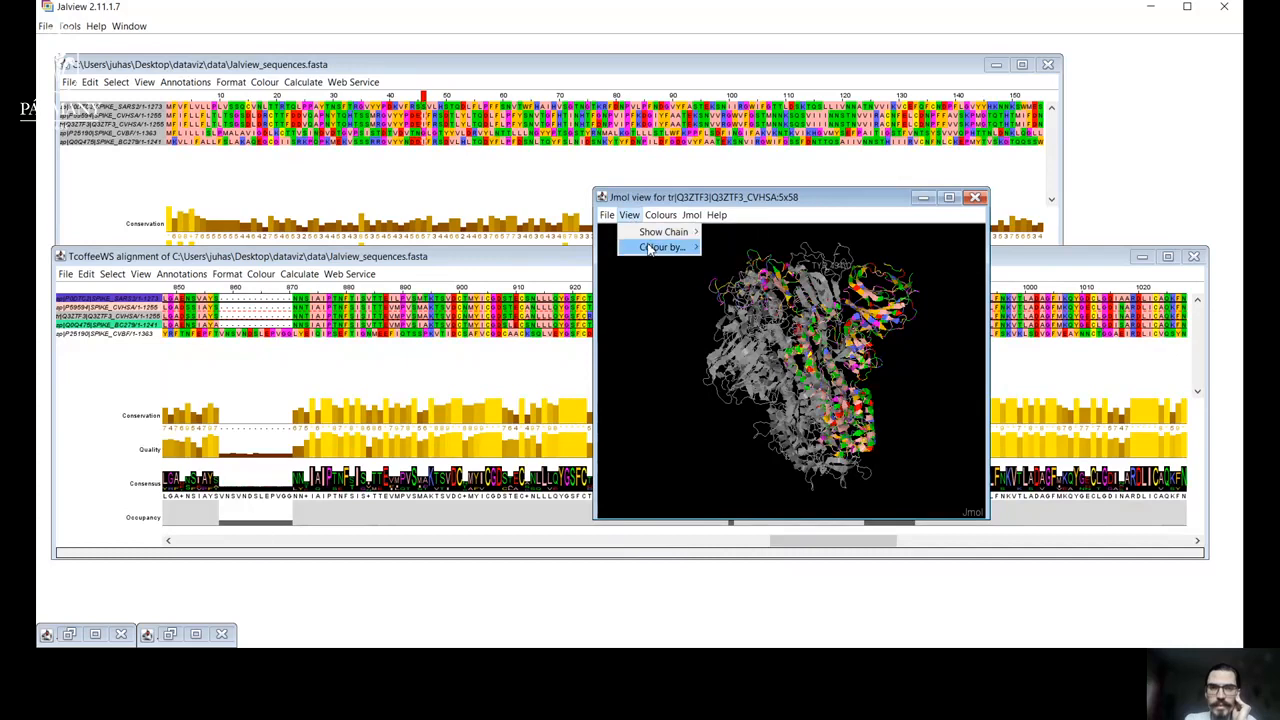
{"action": "mouse_move", "coordinate": [648, 250]}
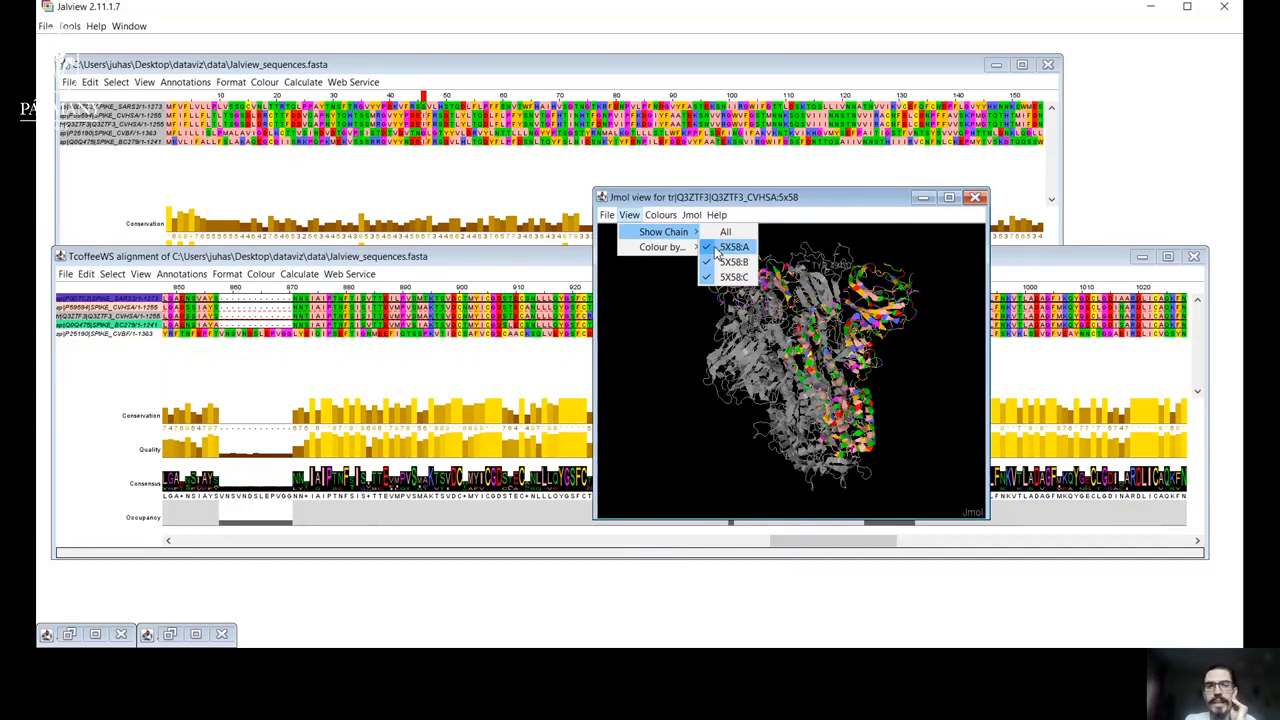
{"action": "left_click", "coordinate": [710, 248]}
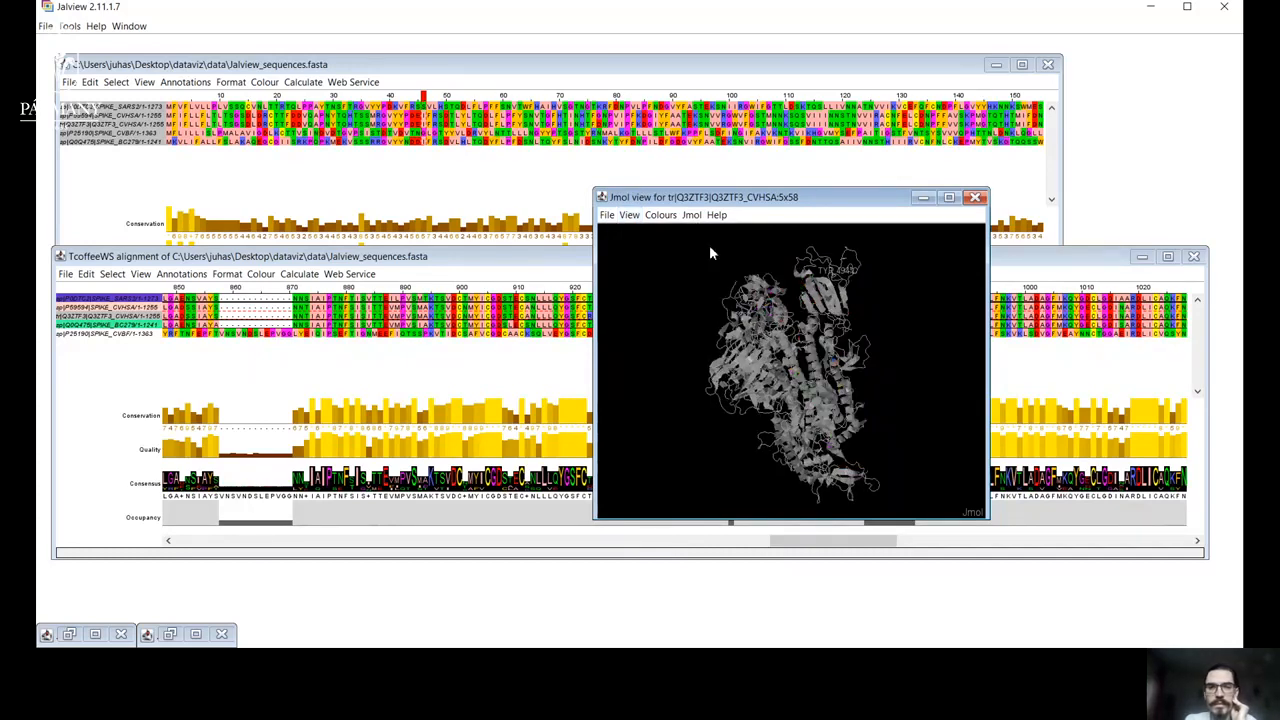
{"action": "left_click", "coordinate": [632, 216]}
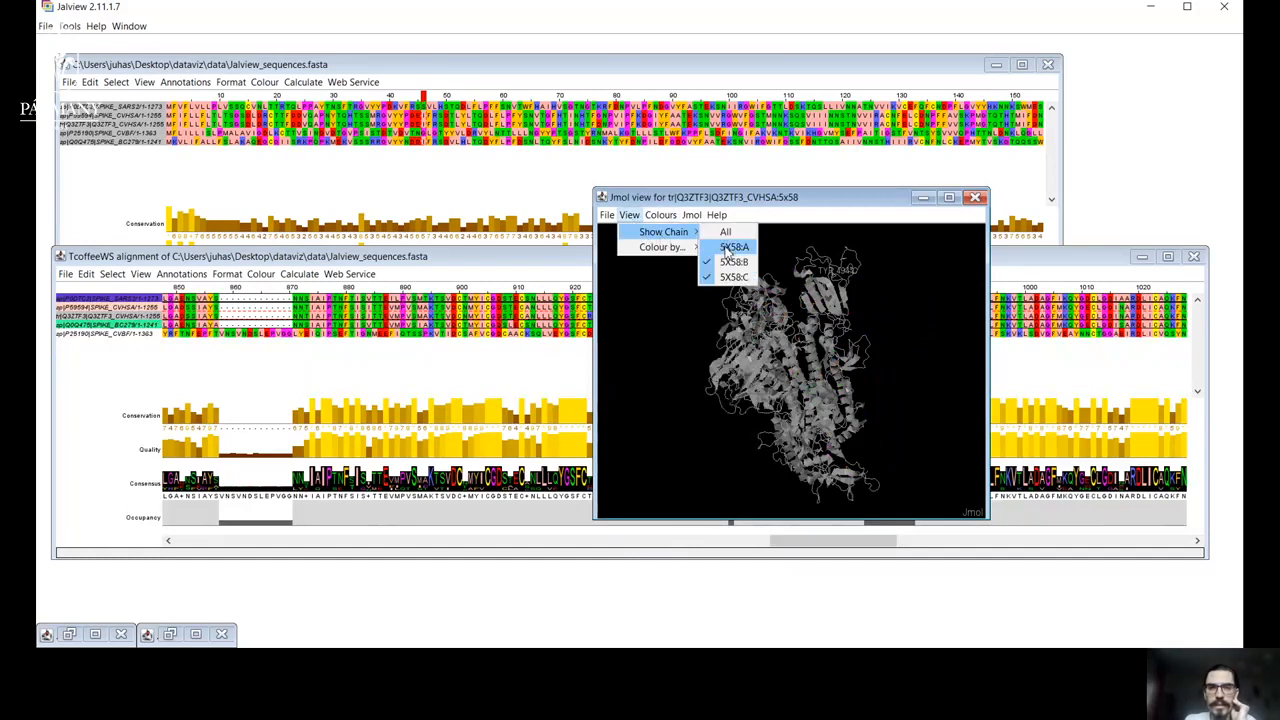
{"action": "left_click", "coordinate": [728, 249]}
Hide chains 5X58:B and 5X58:C in the structure so only chain A is shown.
{"action": "left_click", "coordinate": [628, 215]}
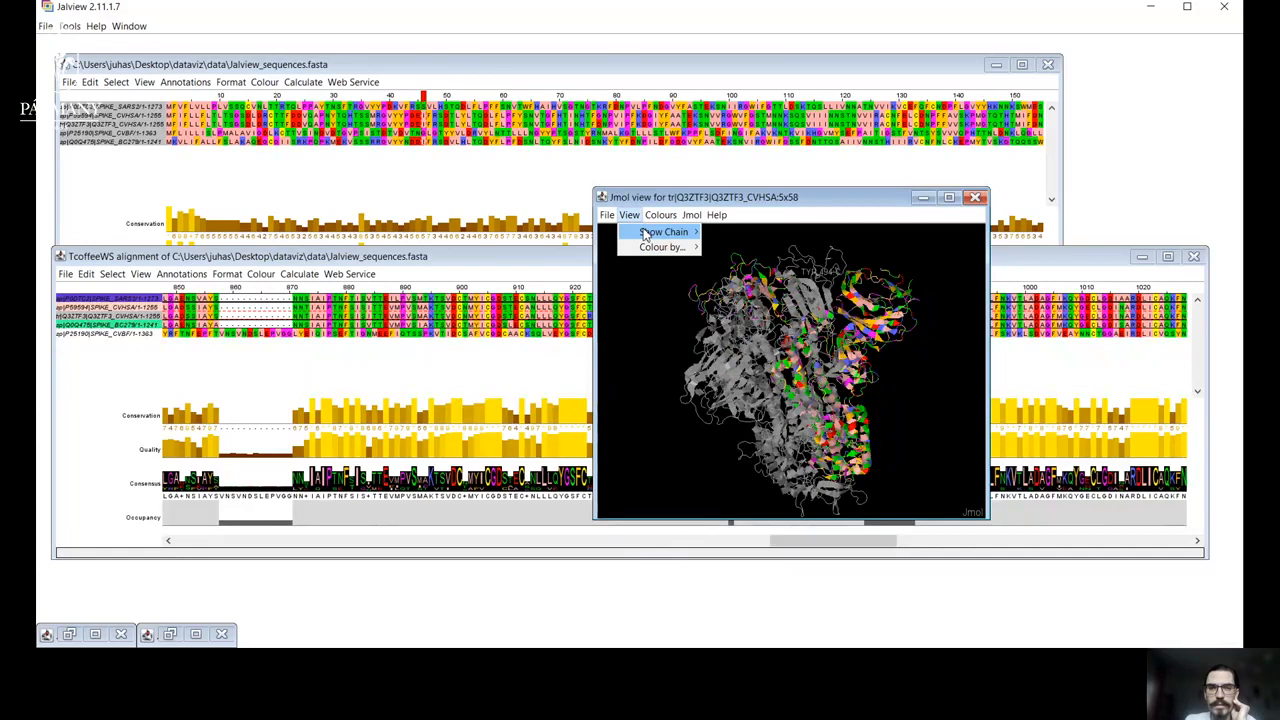
{"action": "mouse_move", "coordinate": [665, 232]}
{"action": "left_click", "coordinate": [724, 262]}
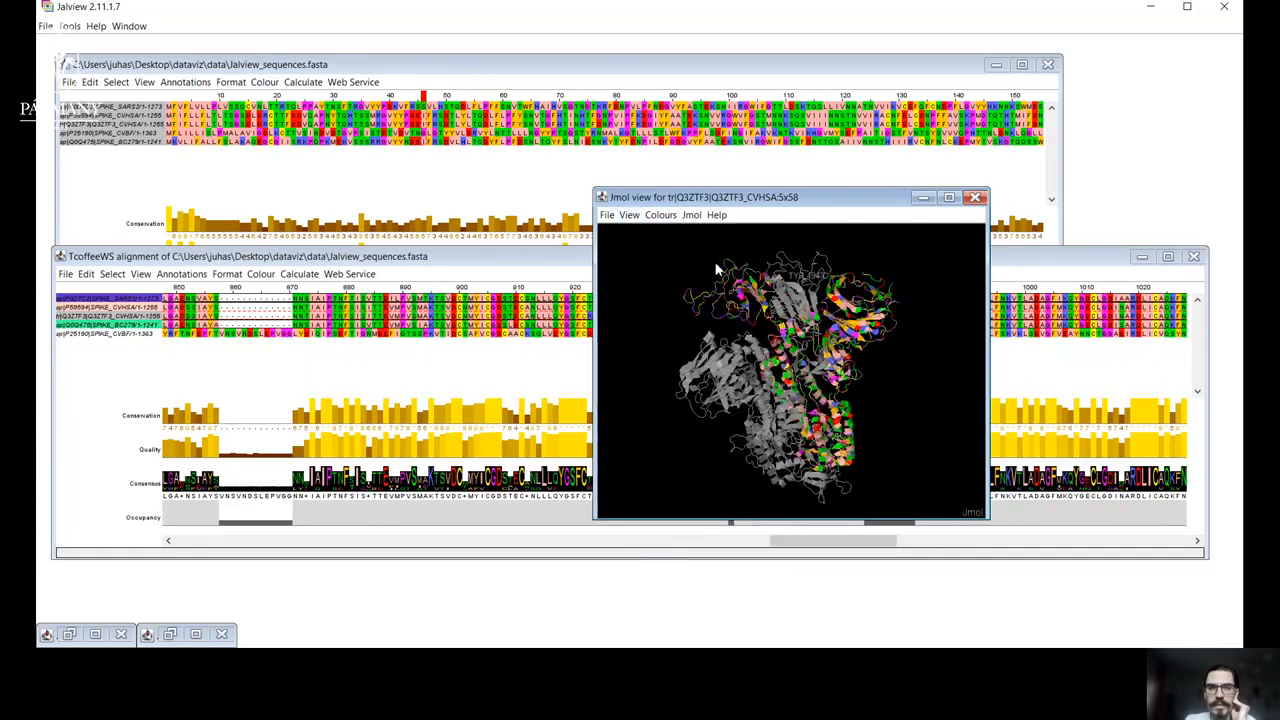
{"action": "left_click", "coordinate": [630, 216]}
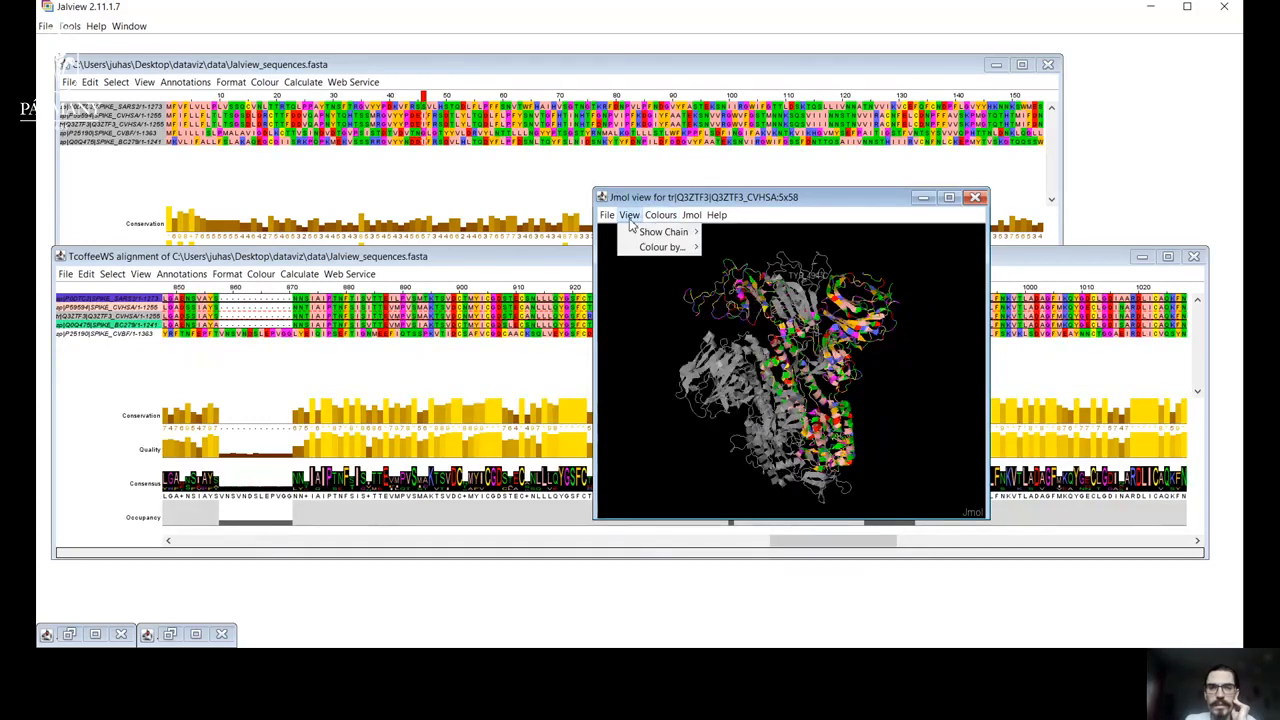
{"action": "mouse_move", "coordinate": [665, 232]}
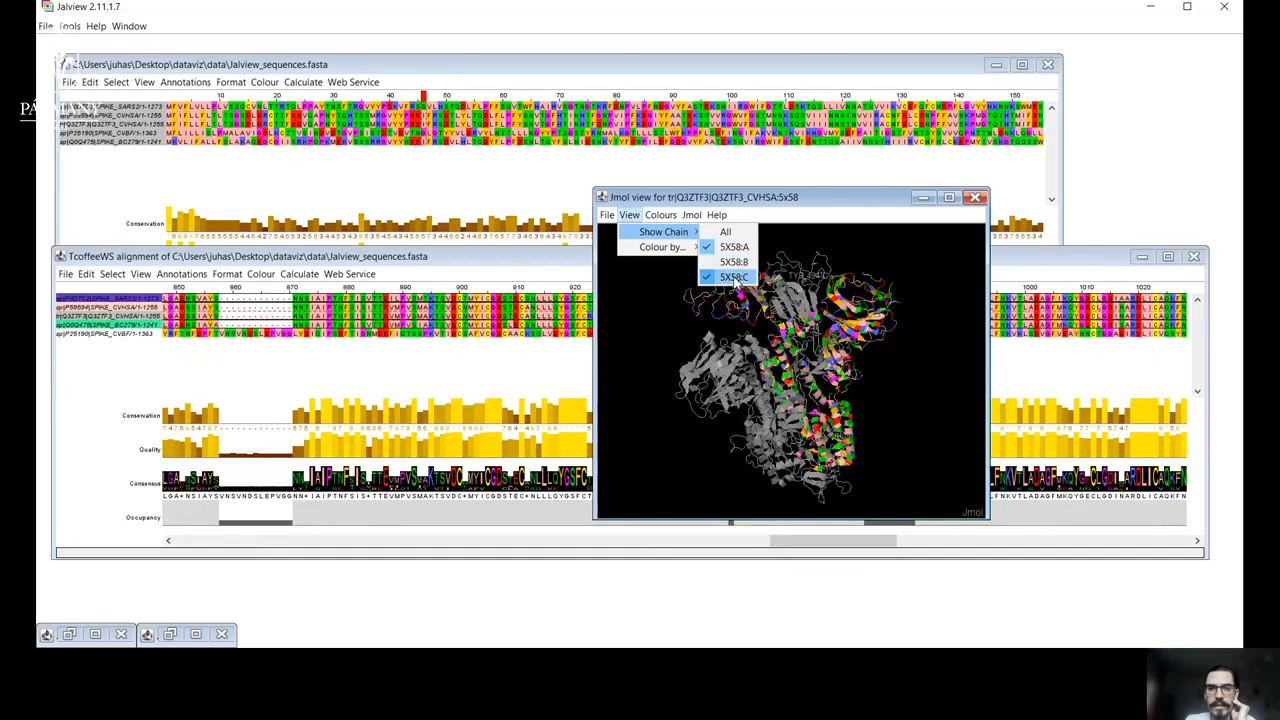
{"action": "left_click", "coordinate": [733, 276]}
Rotate and zoom the isolated chain A and examine how its residues correspond to the alignment.
{"action": "left_click_drag", "start_coordinate": [831, 327], "coordinate": [779, 314]}
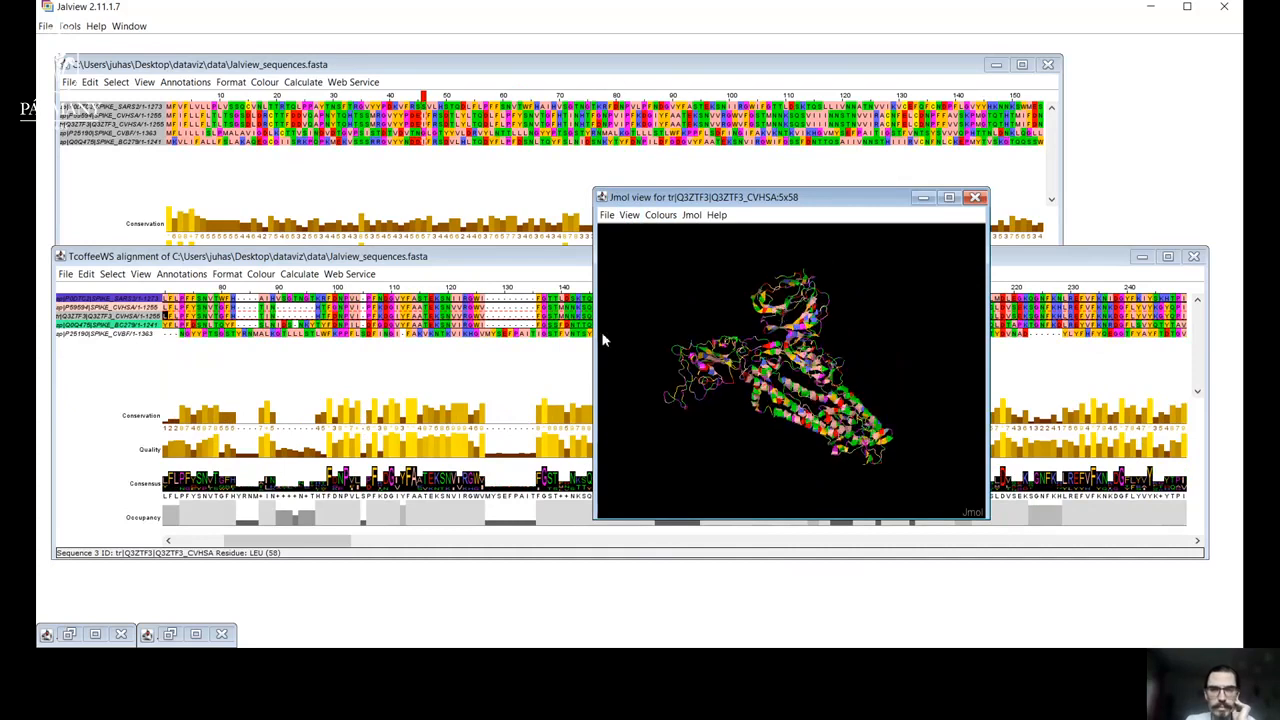
{"action": "mouse_move", "coordinate": [775, 378]}
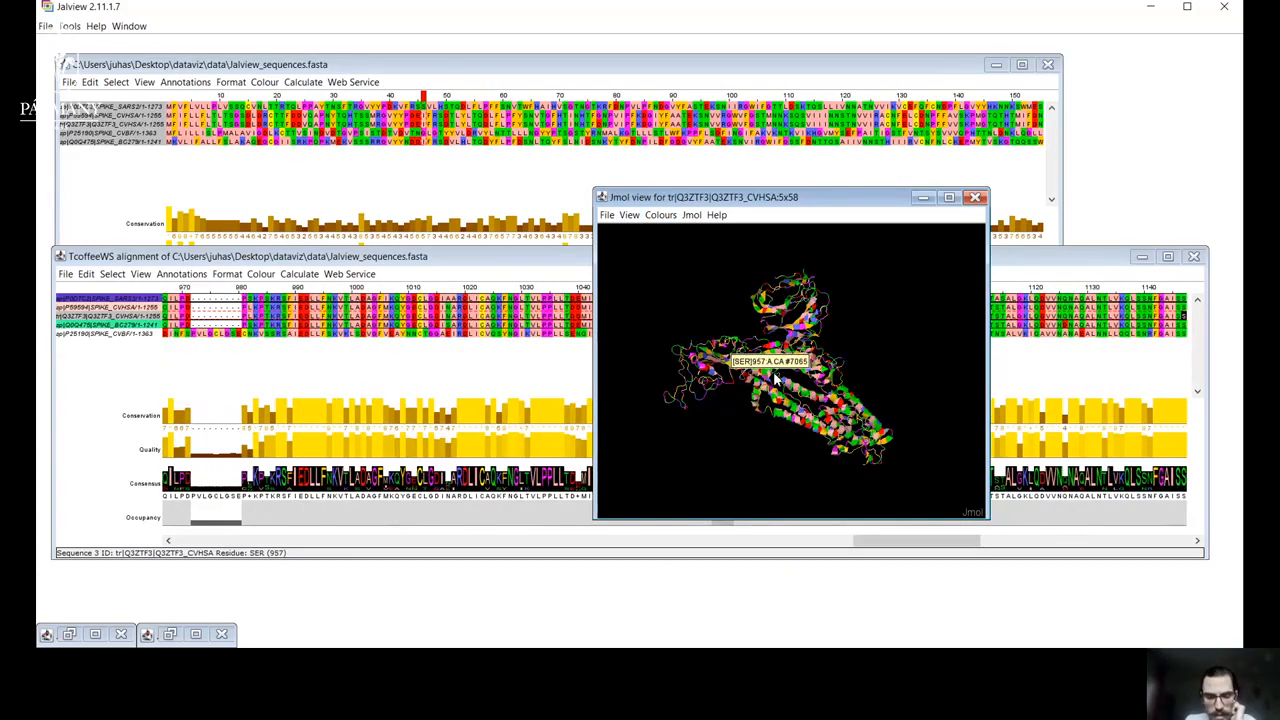
{"action": "scroll", "coordinate": [773, 378], "scroll_direction": "down", "scroll_amount": 2}
{"action": "scroll", "coordinate": [770, 377], "scroll_direction": "up", "scroll_amount": 5}
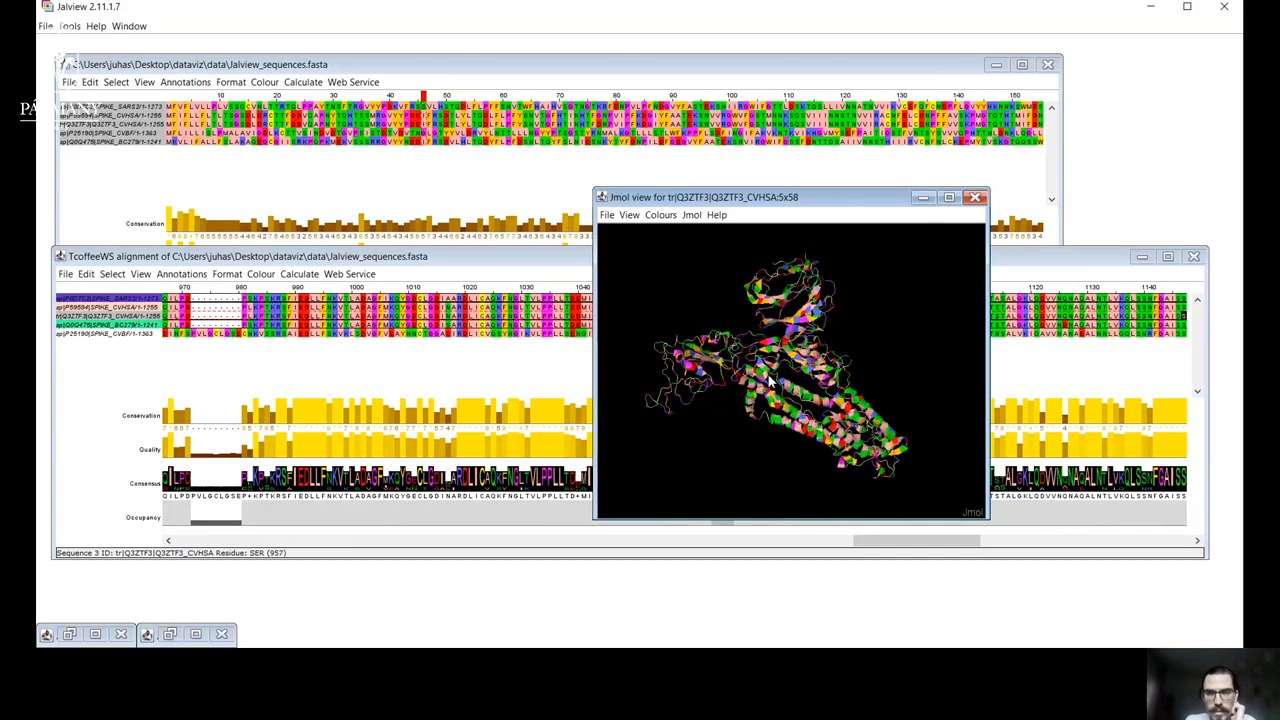
{"action": "scroll", "coordinate": [770, 378], "scroll_direction": "up", "scroll_amount": 2}
{"action": "scroll", "coordinate": [770, 378], "scroll_direction": "up", "scroll_amount": 3}
{"action": "scroll", "coordinate": [770, 378], "scroll_direction": "up", "scroll_amount": 1}
{"action": "scroll", "coordinate": [770, 378], "scroll_direction": "down", "scroll_amount": 4}
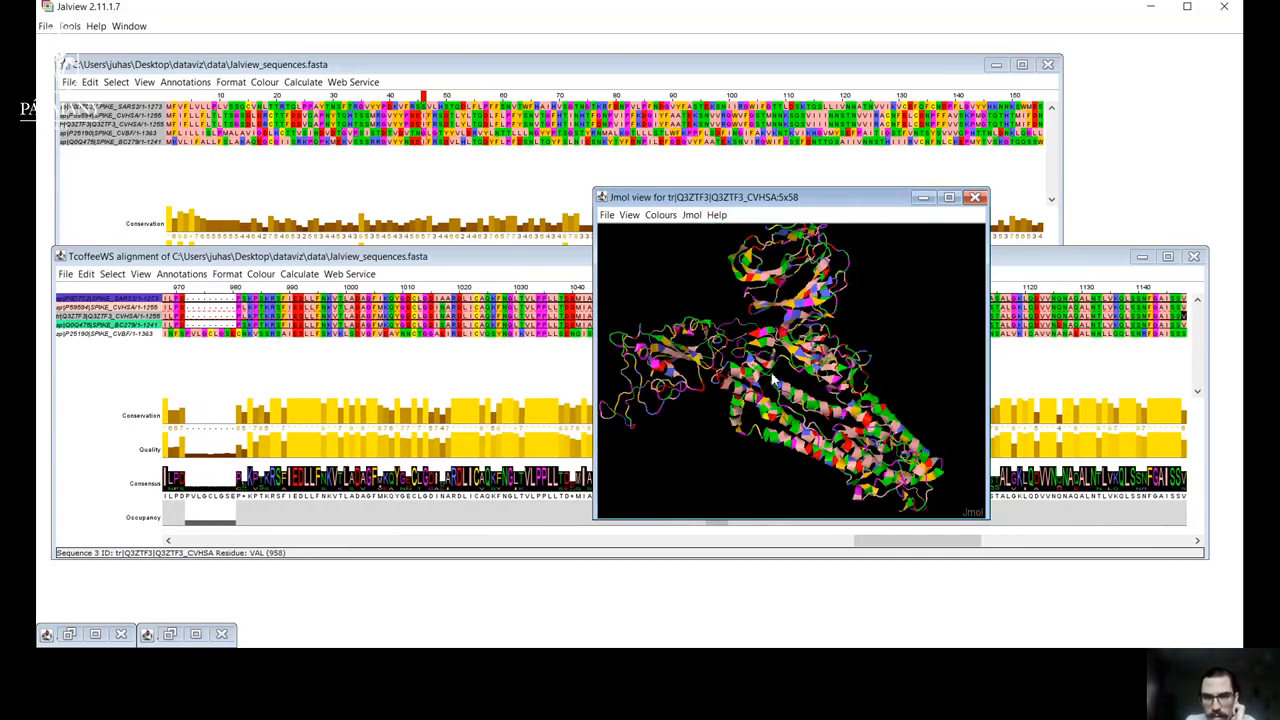
{"action": "left_click_drag", "start_coordinate": [802, 293], "coordinate": [735, 320]}
Colour the 5x58 structure by Hydrophobicity, switch it to the Buried Index scheme, and rotate the model to view it.
{"action": "left_click", "coordinate": [662, 216]}
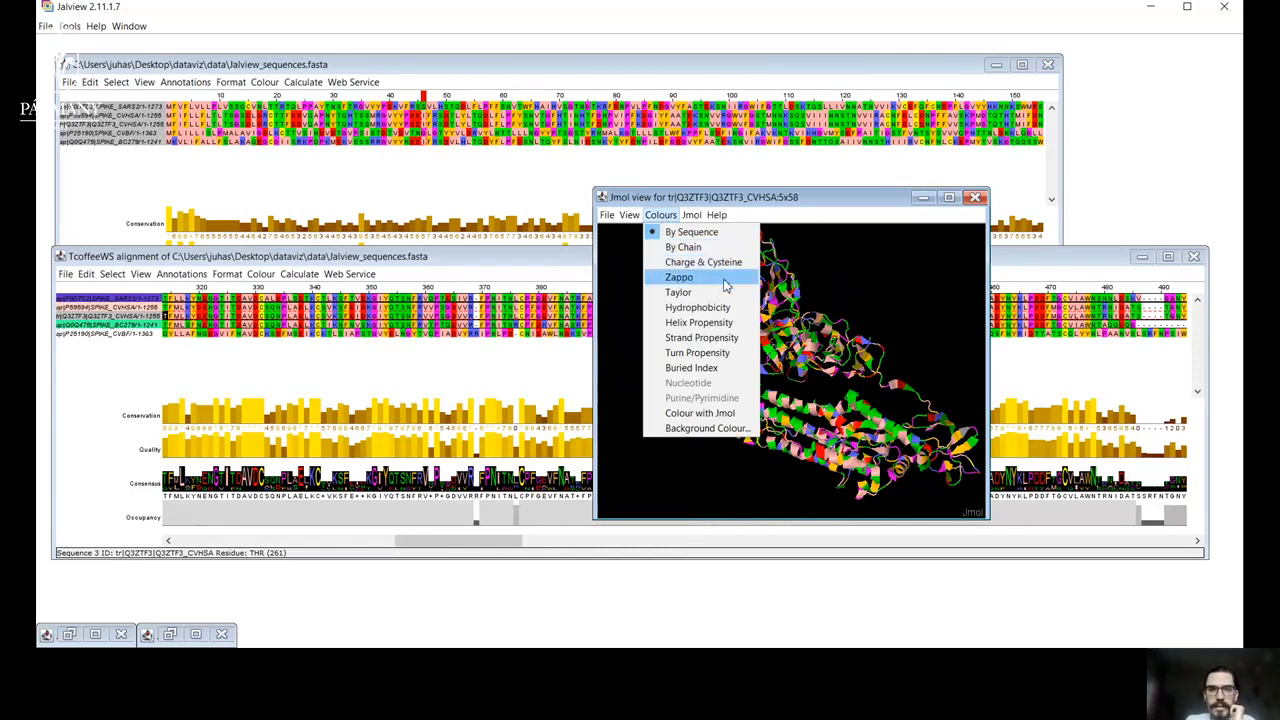
{"action": "left_click", "coordinate": [716, 308]}
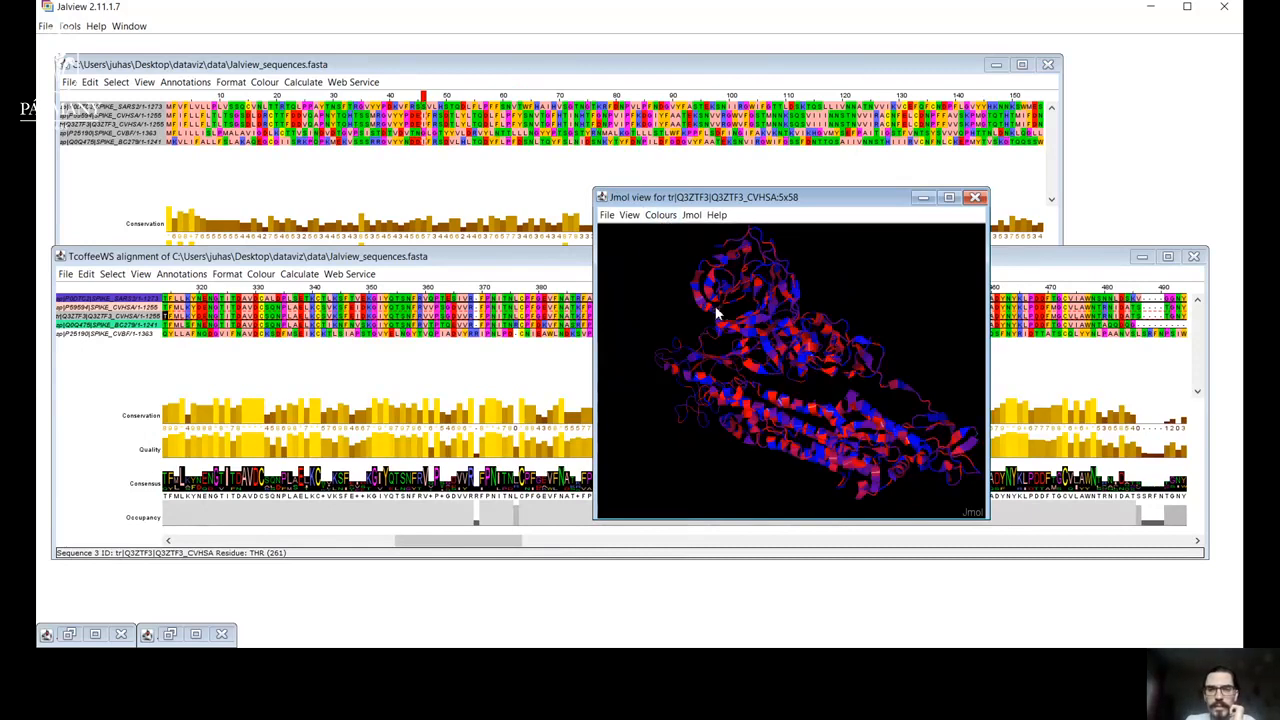
{"action": "left_click", "coordinate": [660, 215]}
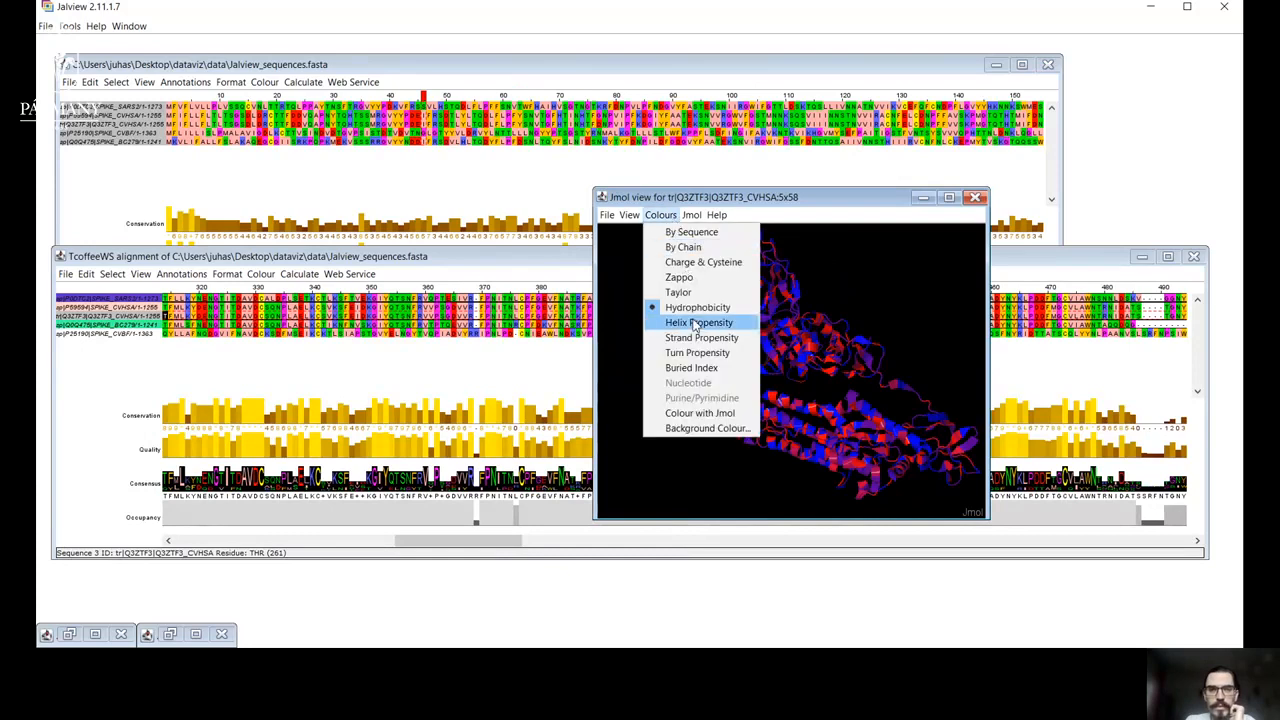
{"action": "left_click", "coordinate": [707, 372]}
{"action": "left_click_drag", "start_coordinate": [785, 382], "coordinate": [757, 421]}
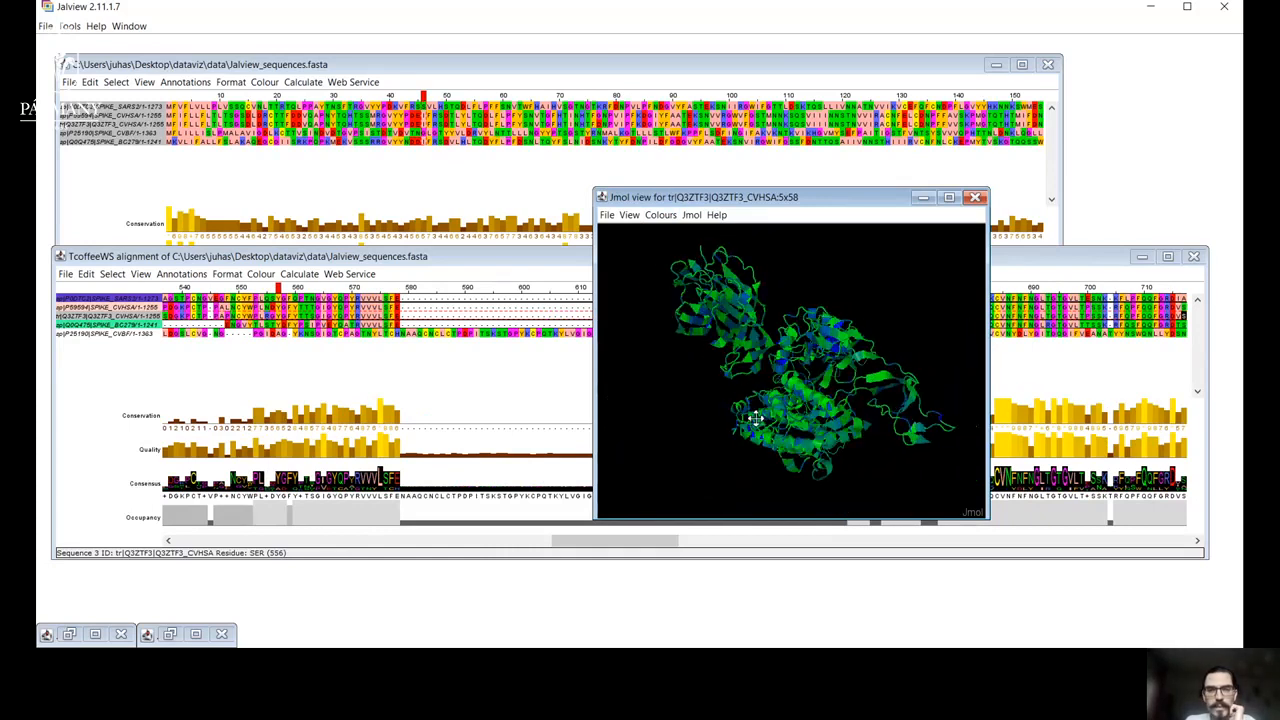
Look through the structure's colour schemes and check which alignment it is coloured by, then rotate the model.
{"action": "left_click", "coordinate": [660, 217]}
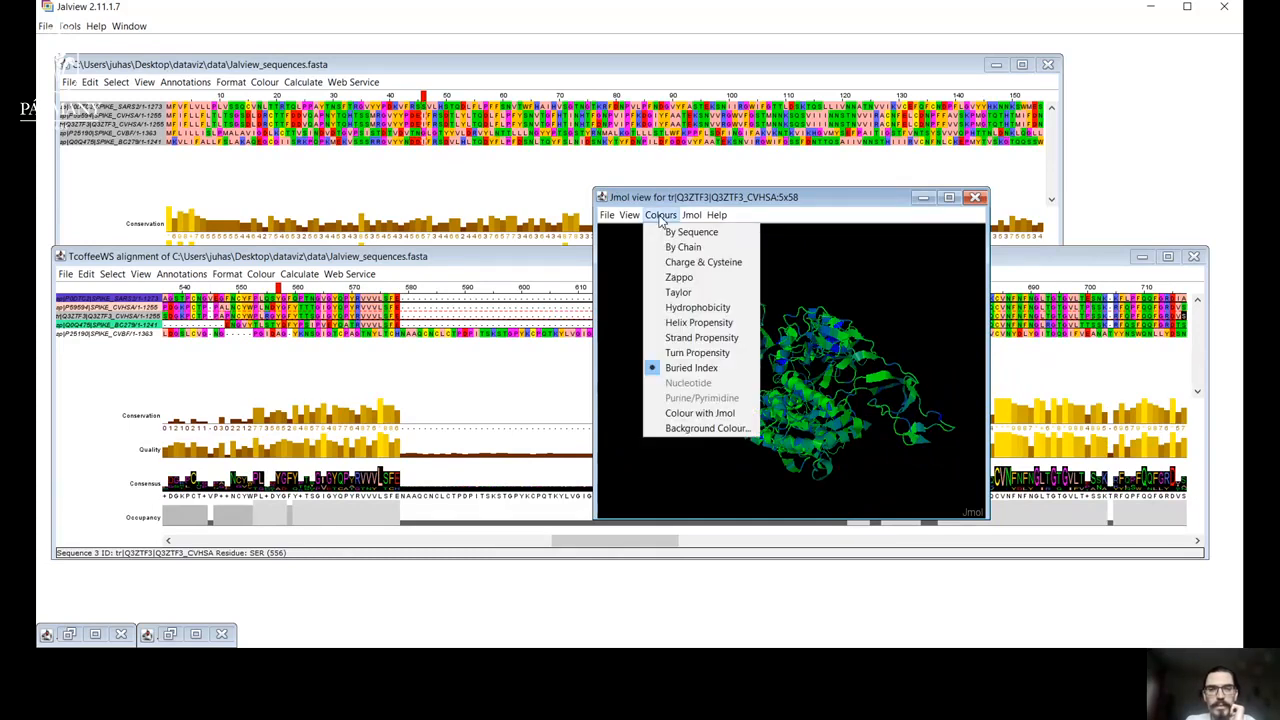
{"action": "mouse_move", "coordinate": [610, 220]}
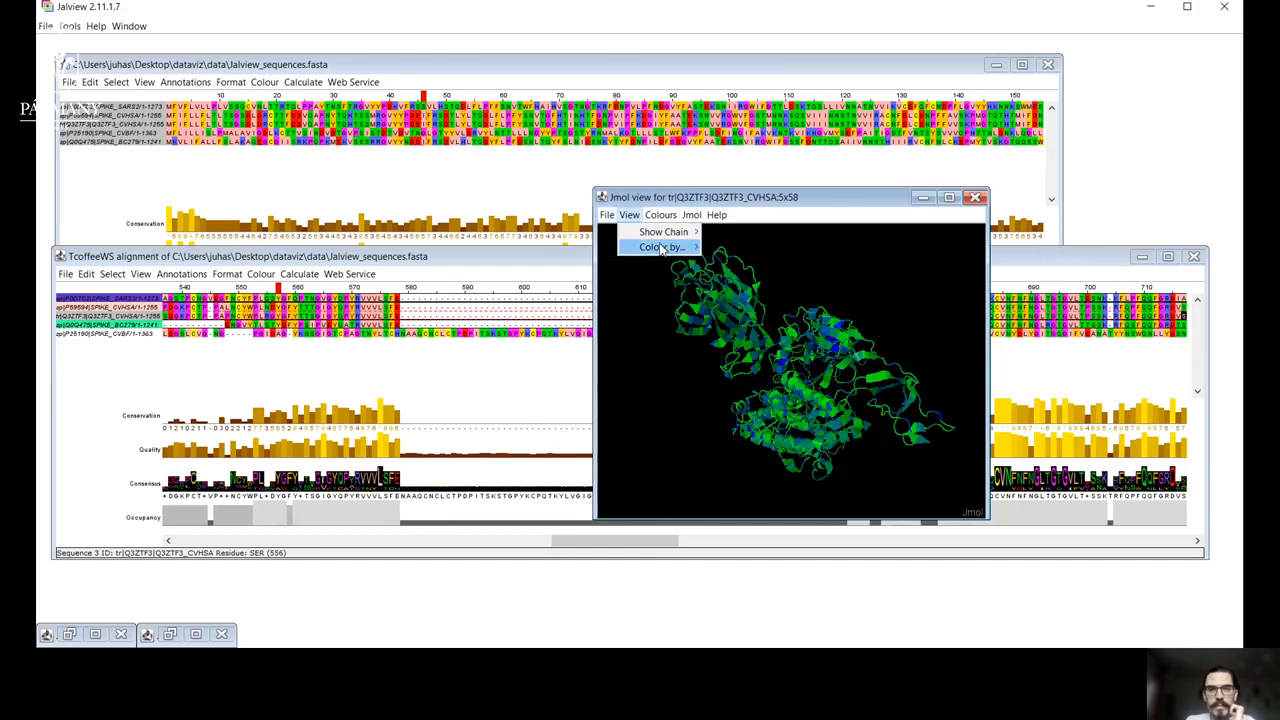
{"action": "mouse_move", "coordinate": [667, 254]}
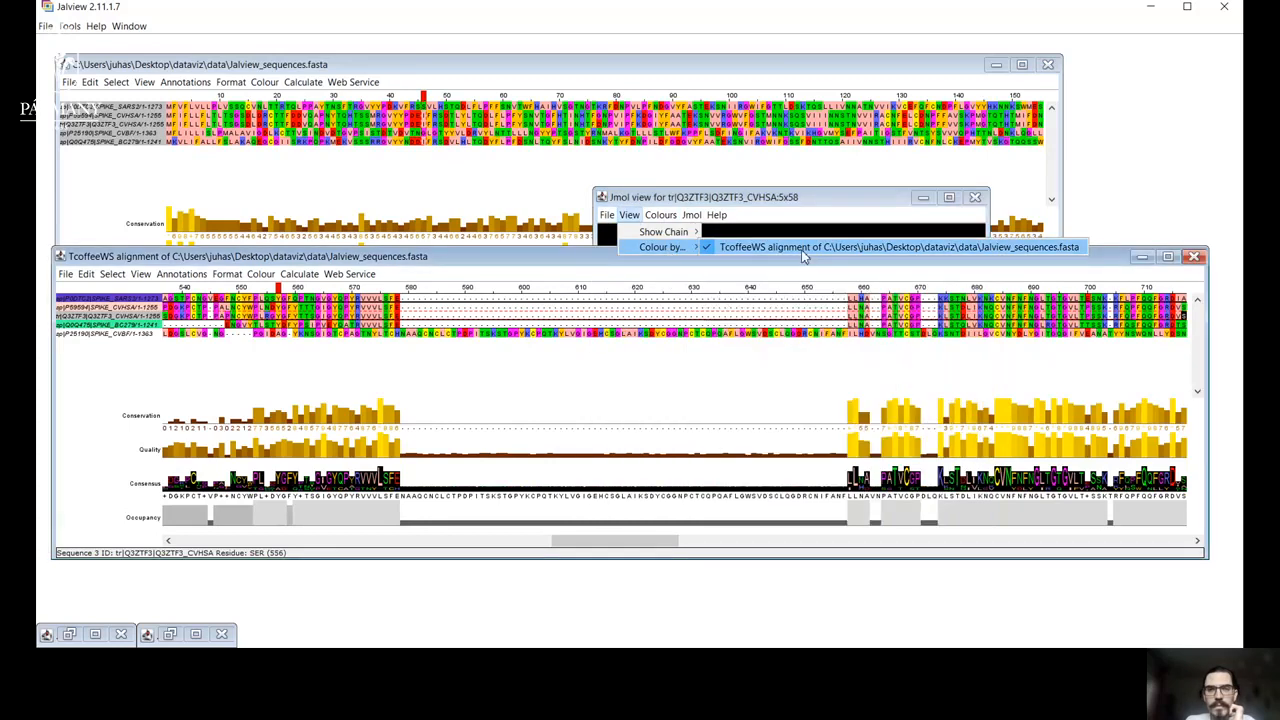
{"action": "left_click", "coordinate": [818, 195]}
{"action": "mouse_move", "coordinate": [786, 320]}
{"action": "left_mouse_down"}
{"action": "mouse_move", "coordinate": [680, 381]}
{"action": "mouse_move", "coordinate": [709, 334]}
{"action": "mouse_move", "coordinate": [792, 338]}
{"action": "left_mouse_up"}
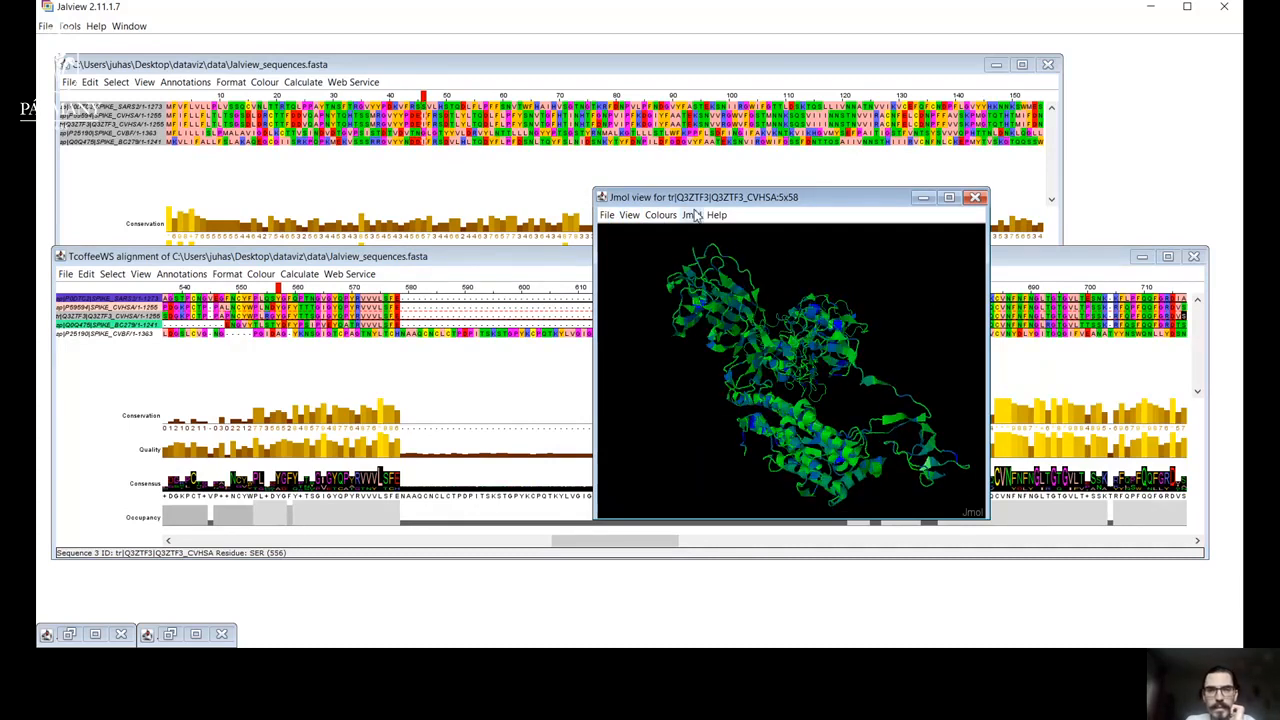
Compare the Zappo and Charge & Cysteine colourings on the rotated structure, and leave it coloured by Zappo.
{"action": "left_click", "coordinate": [660, 215]}
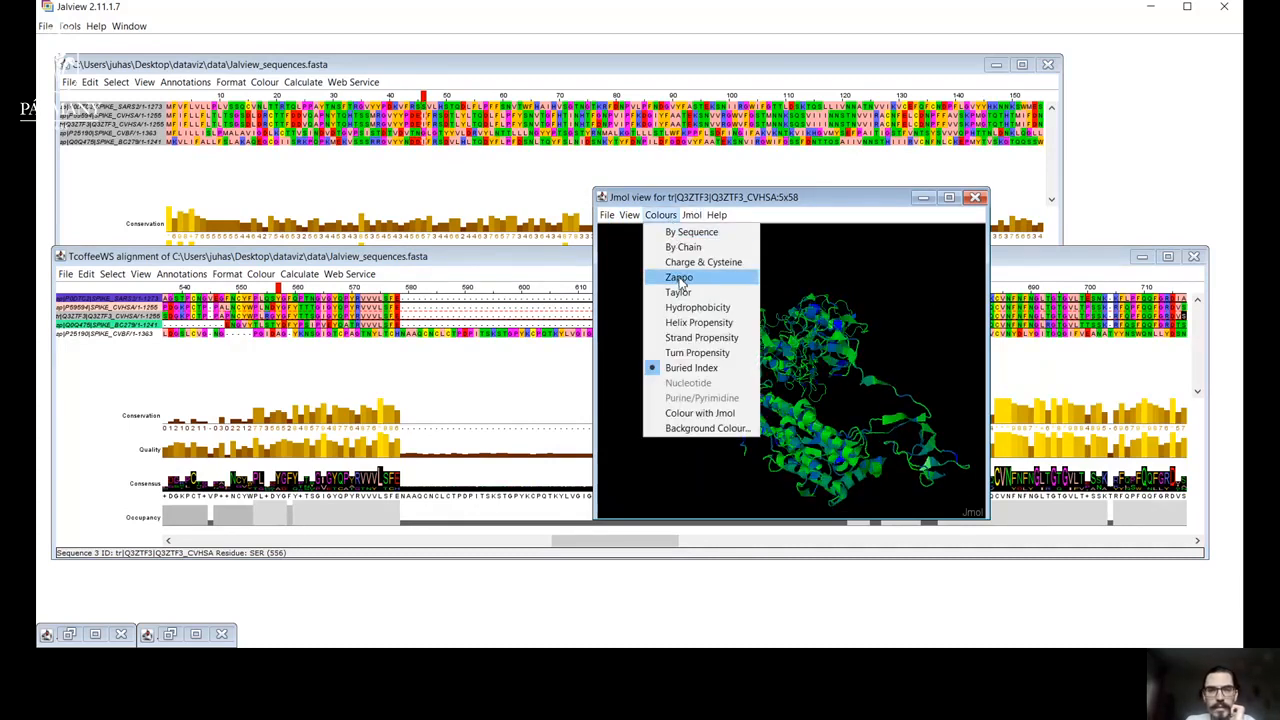
{"action": "left_click", "coordinate": [679, 278]}
{"action": "left_click", "coordinate": [660, 215]}
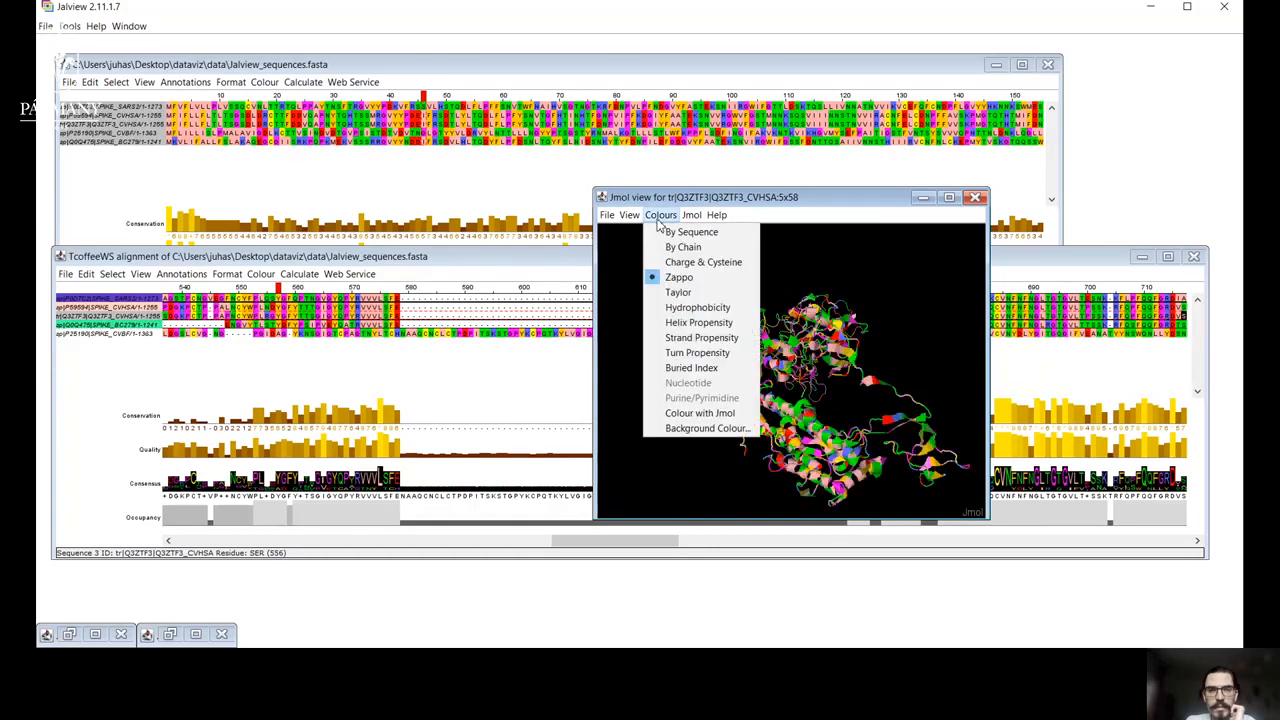
{"action": "left_click", "coordinate": [688, 266]}
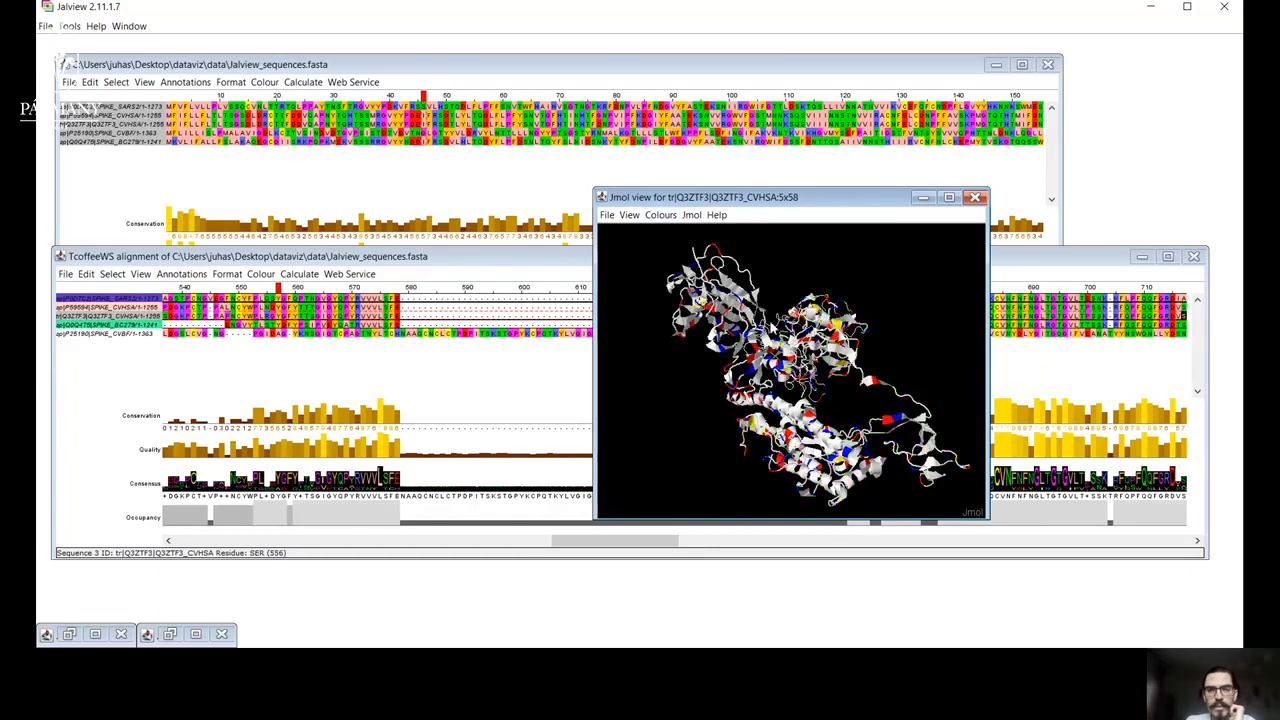
{"action": "left_click_drag", "start_coordinate": [833, 423], "coordinate": [727, 352]}
{"action": "left_click", "coordinate": [660, 215]}
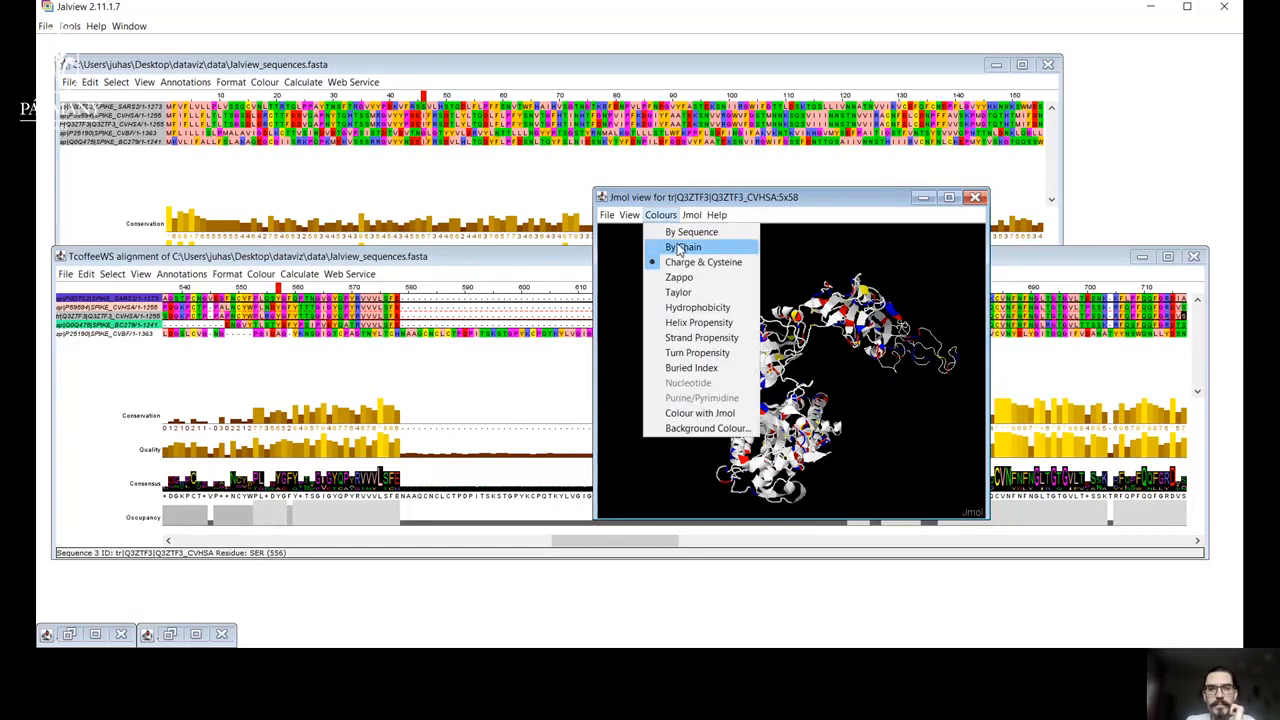
{"action": "left_click", "coordinate": [680, 277]}
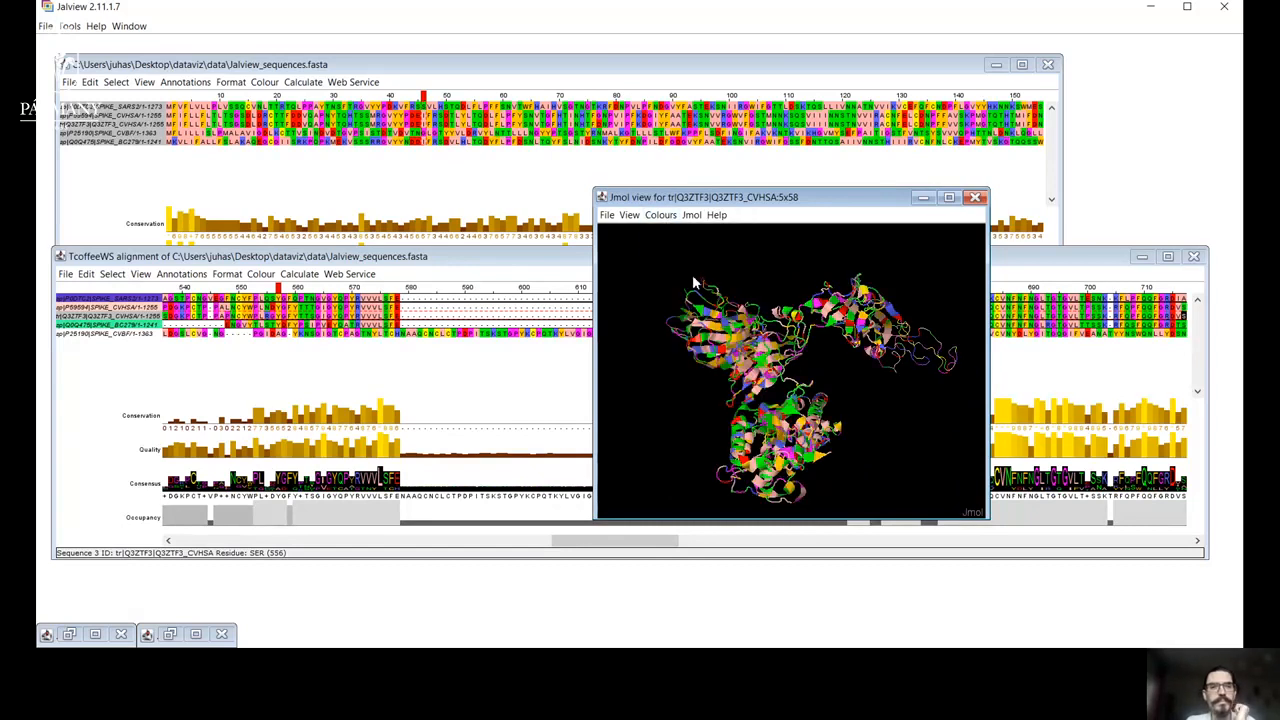
Bring the T-Coffee alignment to the front, look over its web services, and deselect everything in it.
{"action": "left_click", "coordinate": [562, 258]}
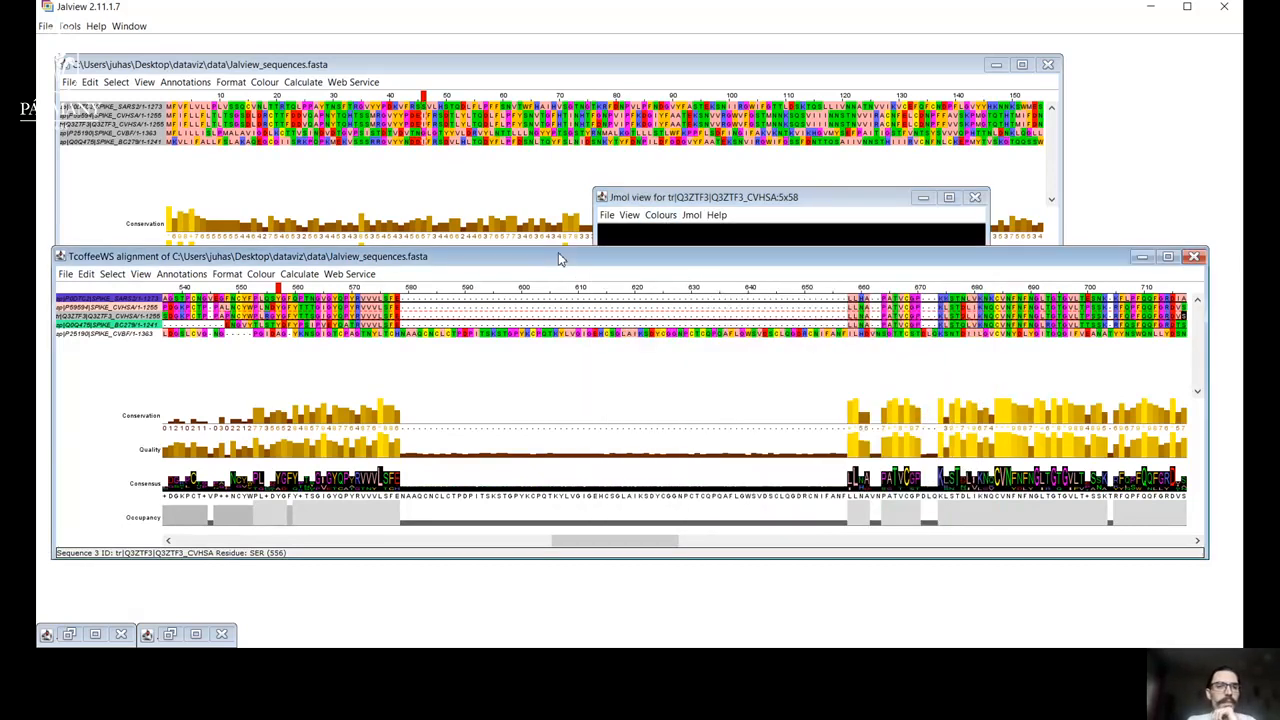
{"action": "left_click", "coordinate": [362, 275]}
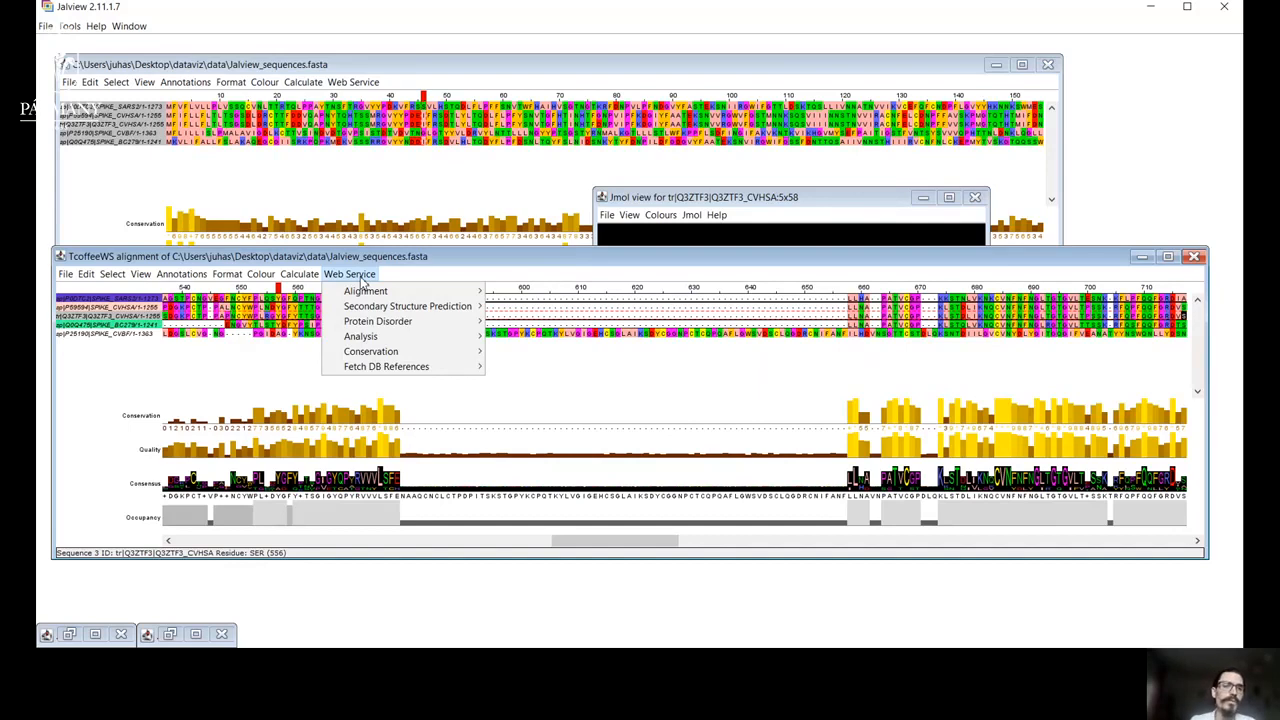
{"action": "left_click", "coordinate": [149, 357]}
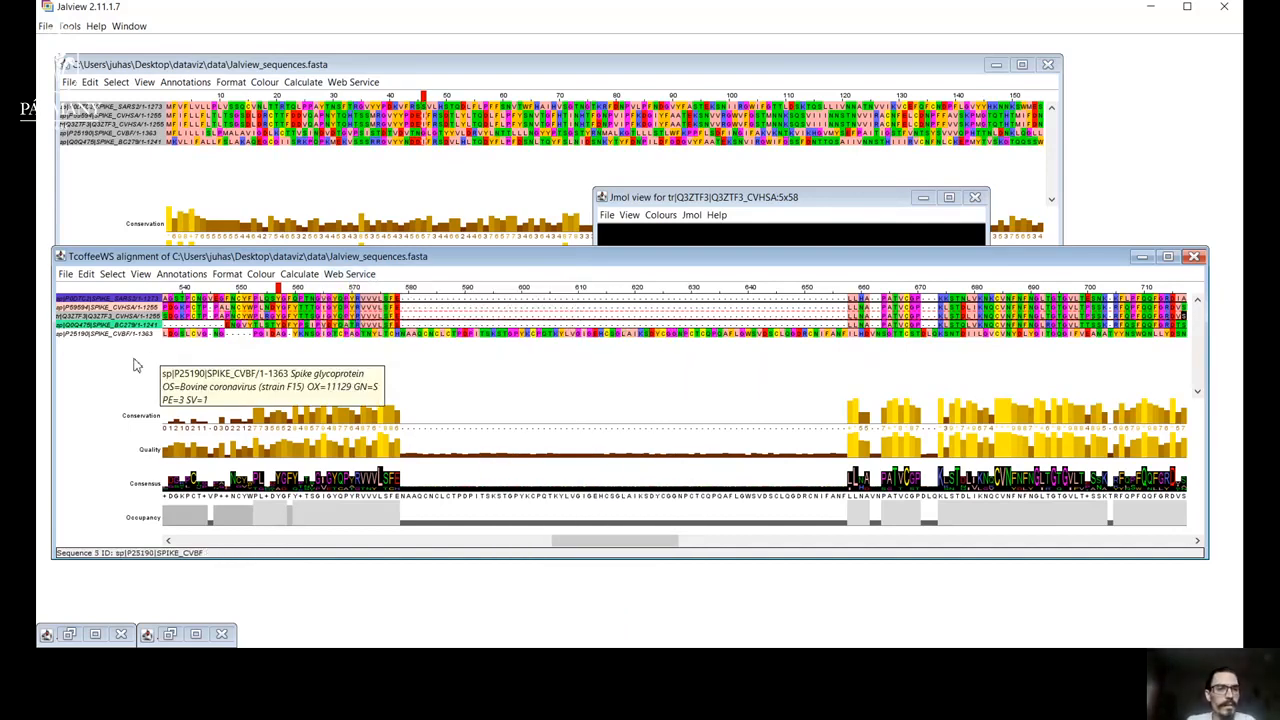
{"action": "left_click", "coordinate": [87, 275]}
{"action": "mouse_move", "coordinate": [112, 274]}
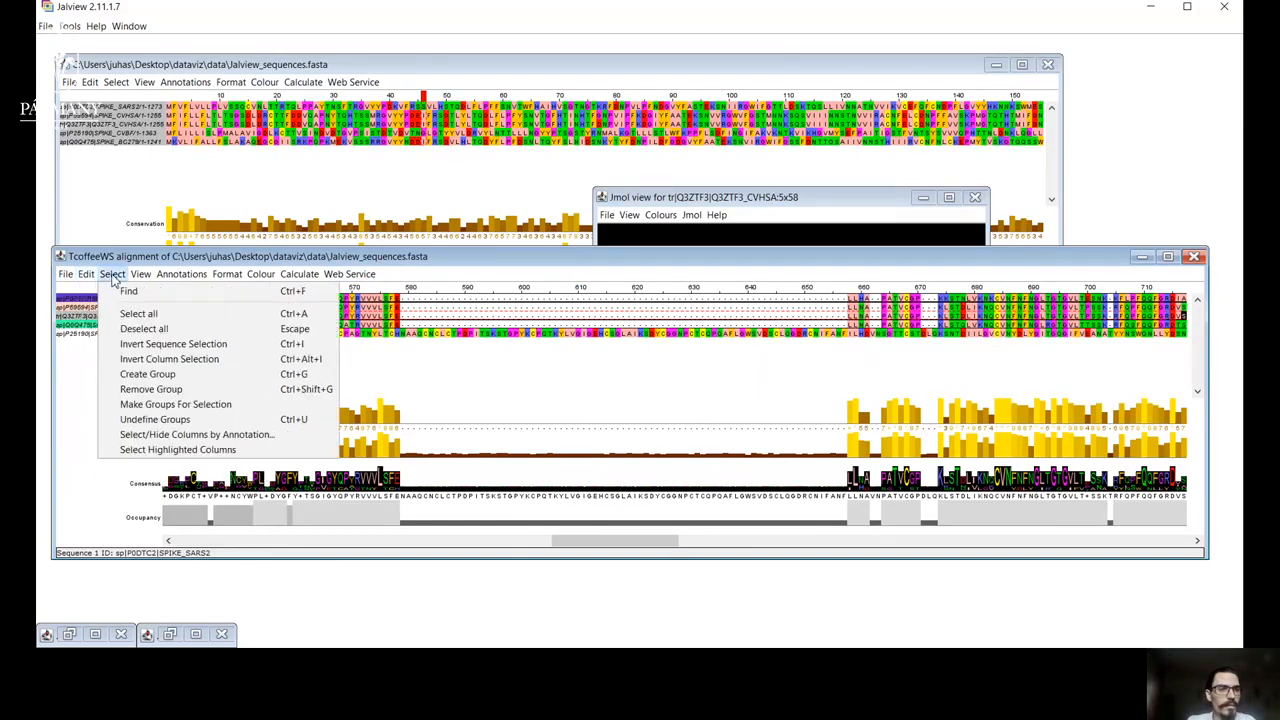
{"action": "left_click", "coordinate": [121, 329]}
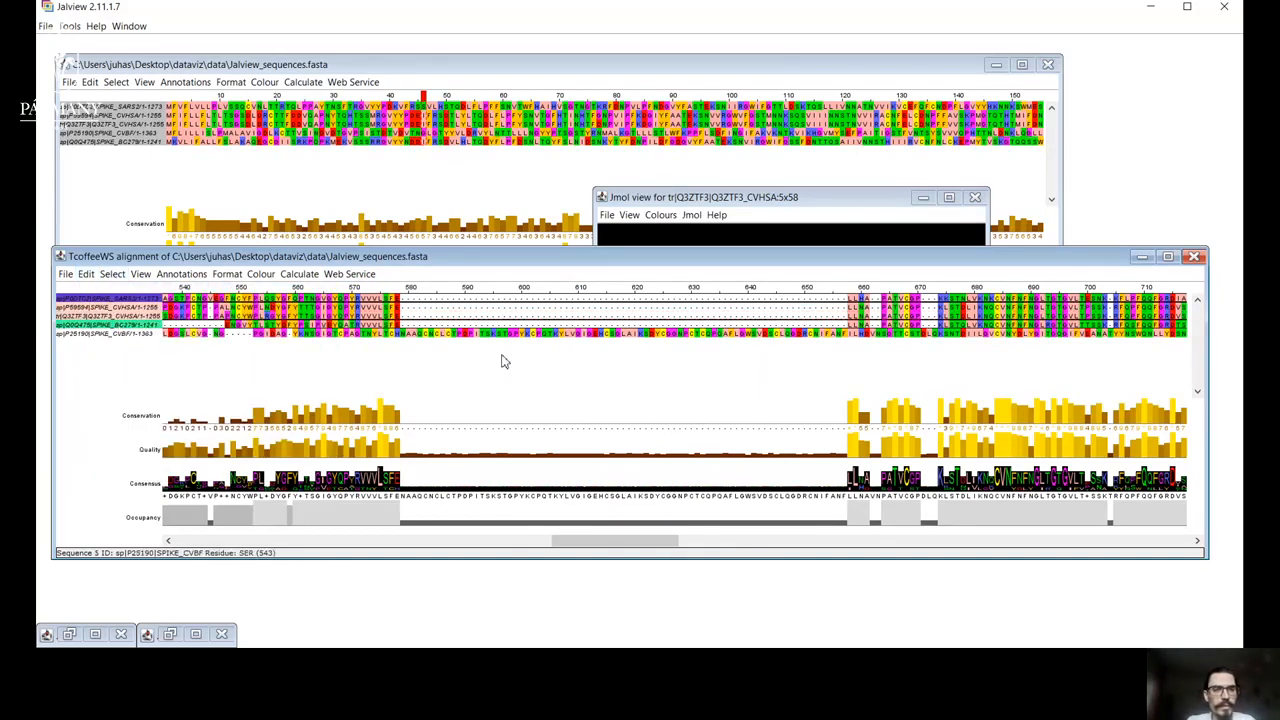
Try to run the IUPred protein disorder prediction with default settings on the T-Coffee alignment without any selection.
{"action": "left_click", "coordinate": [305, 276]}
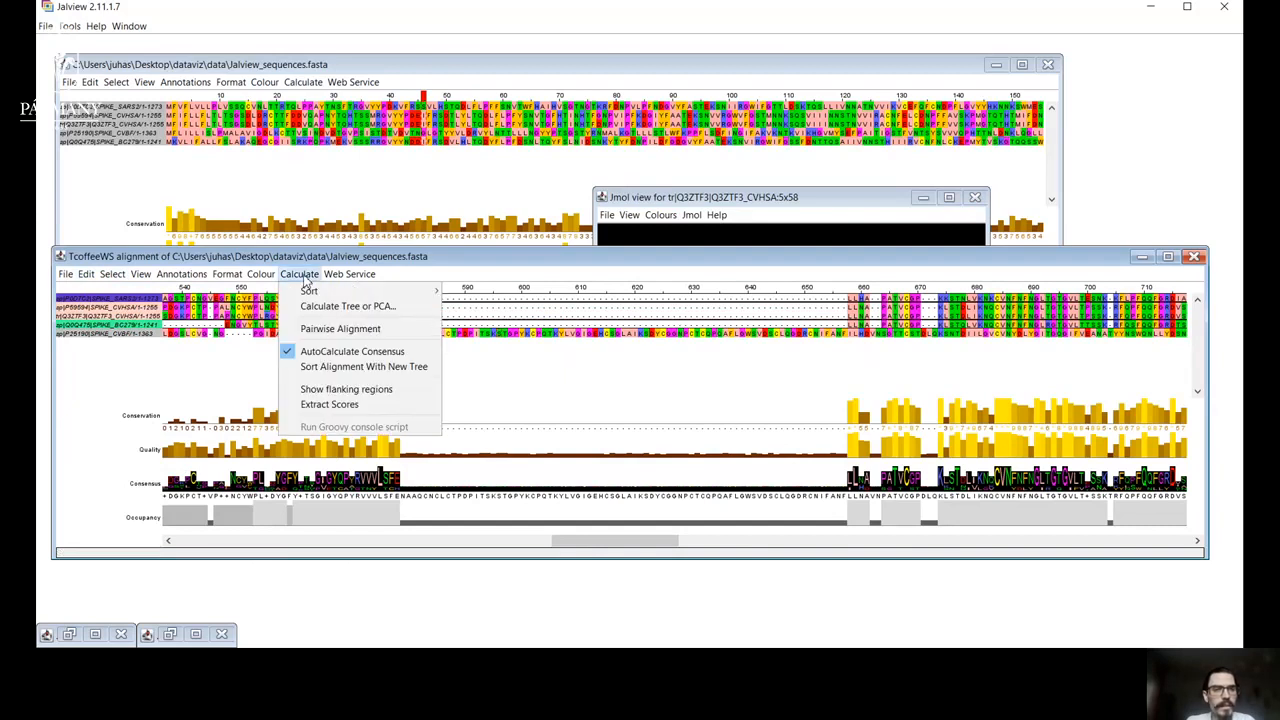
{"action": "mouse_move", "coordinate": [336, 279]}
{"action": "mouse_move", "coordinate": [408, 333]}
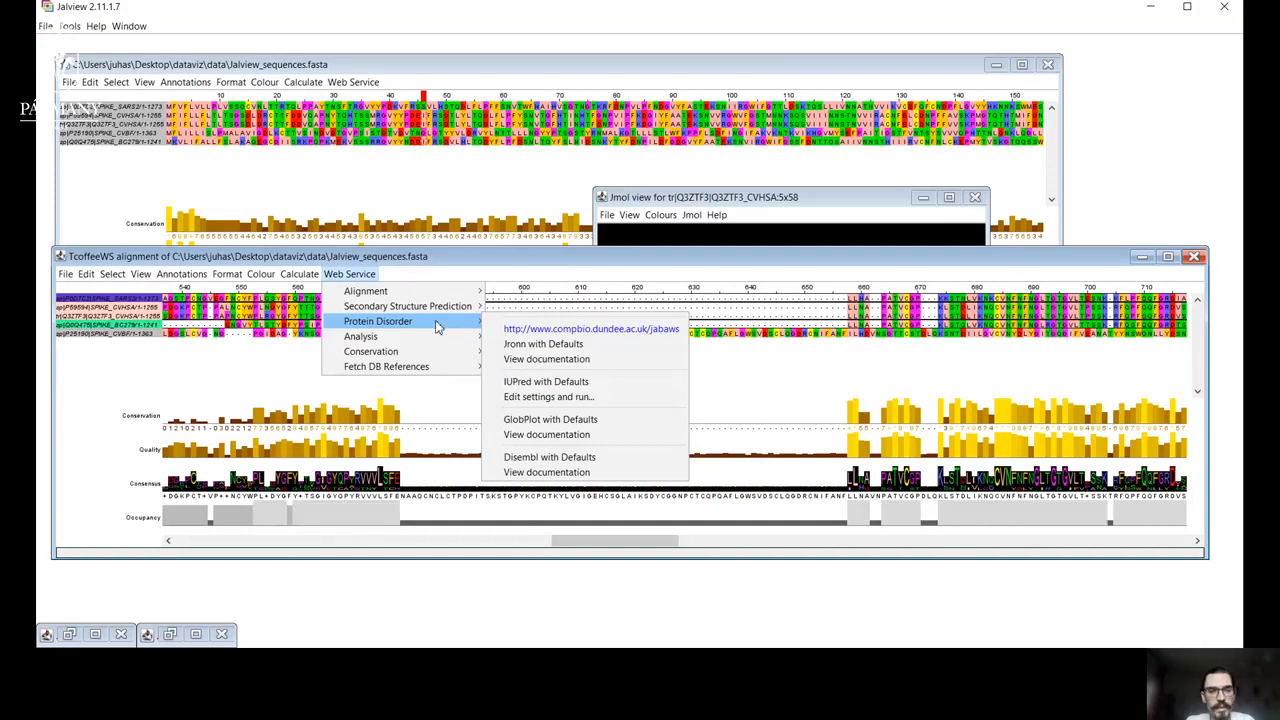
{"action": "left_click", "coordinate": [543, 384]}
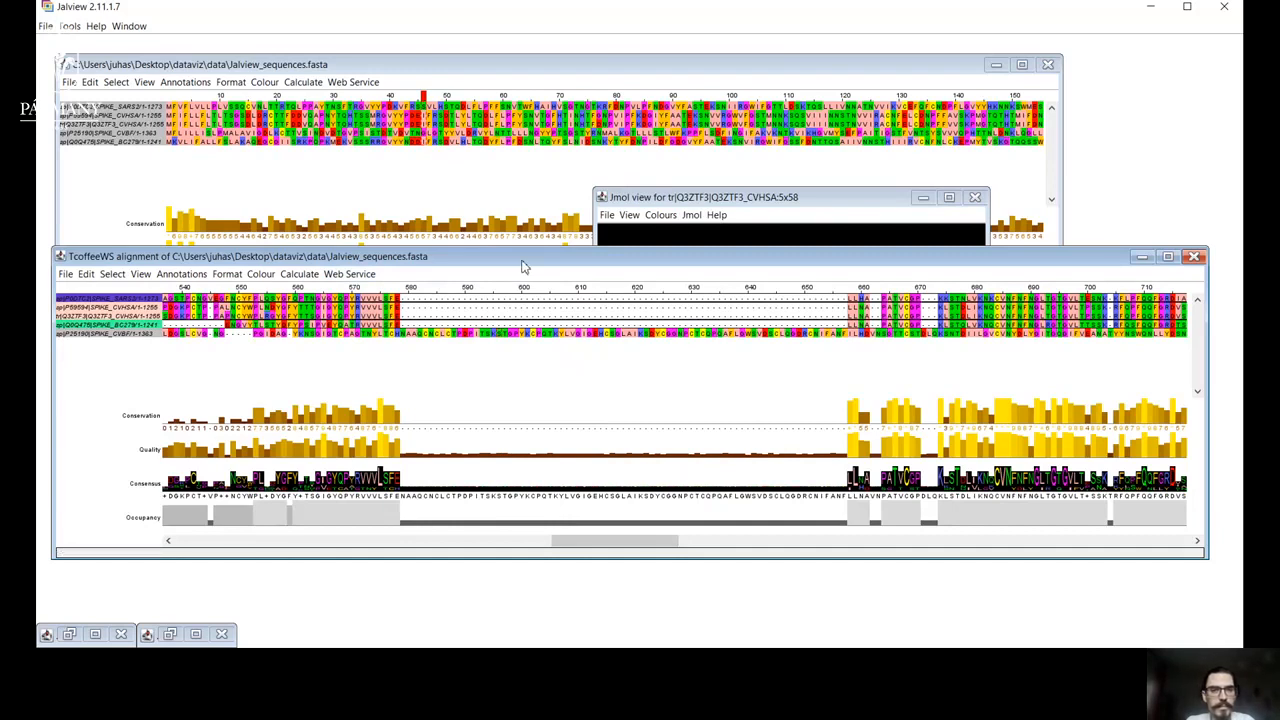
Select all sequences in the T-Coffee alignment and run the IUPred protein disorder prediction with default settings.
{"action": "left_click_drag", "start_coordinate": [521, 266], "coordinate": [537, 220]}
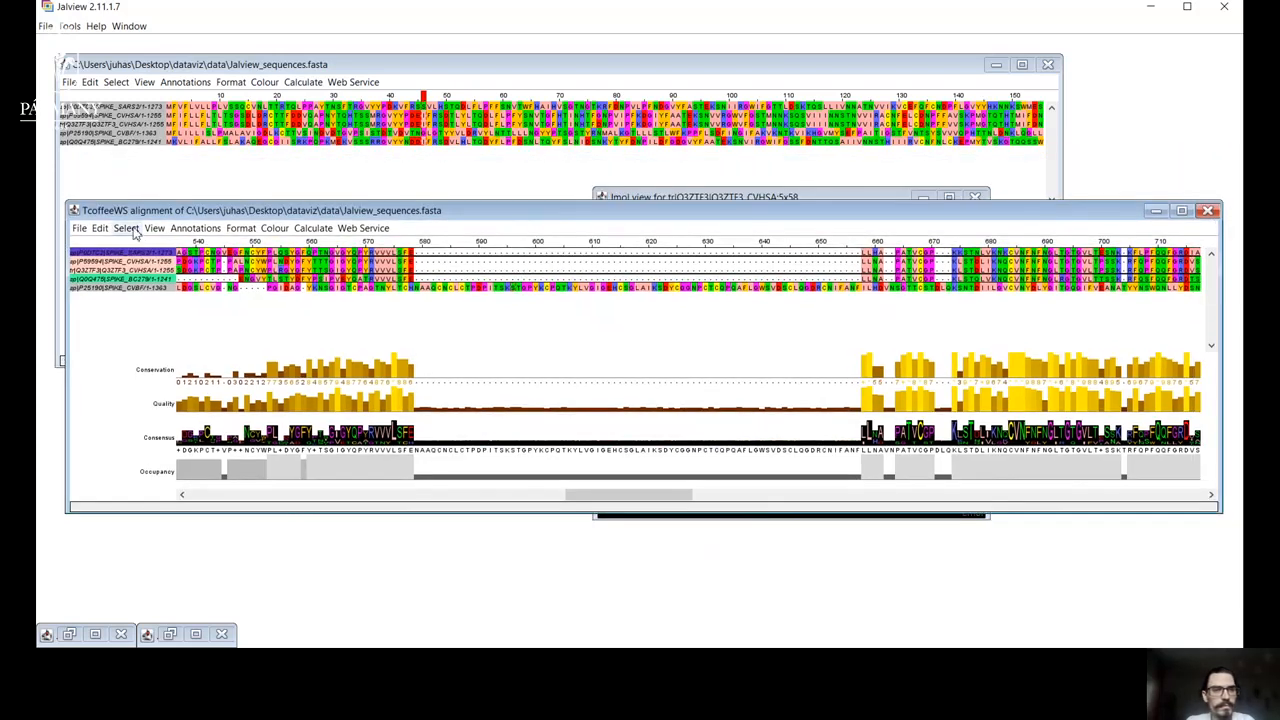
{"action": "left_click", "coordinate": [363, 228]}
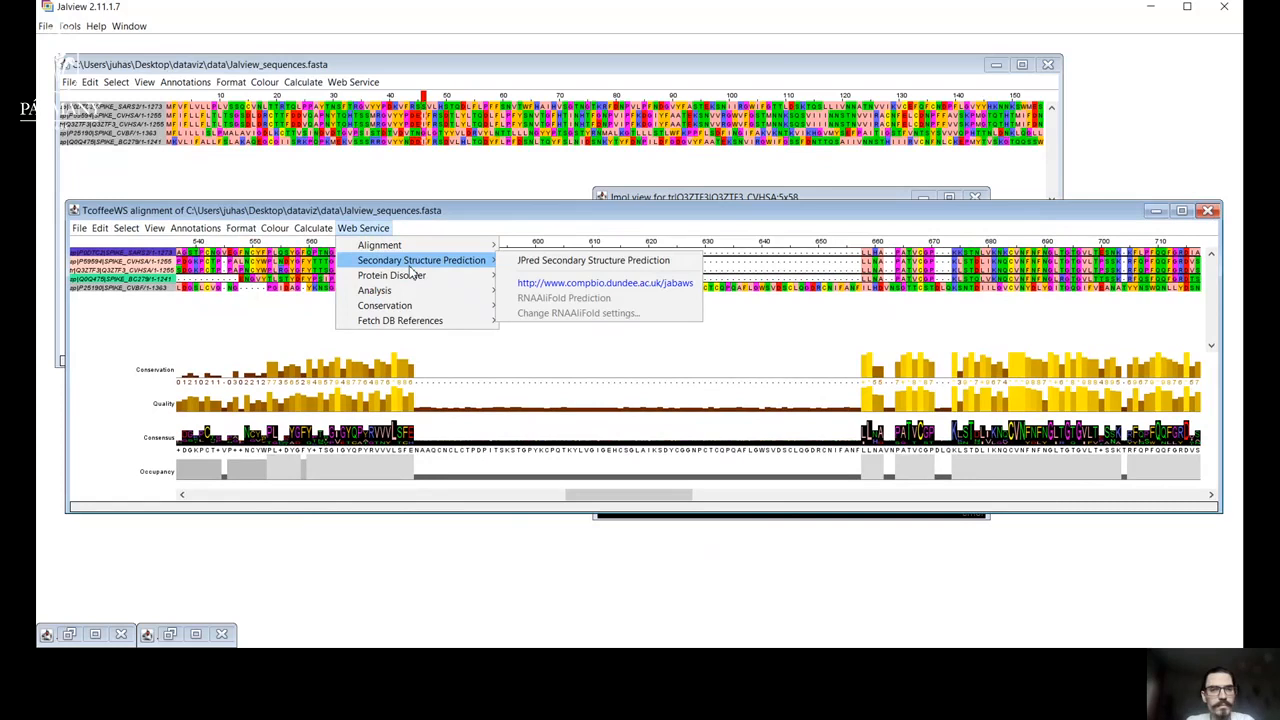
{"action": "left_click", "coordinate": [127, 229]}
{"action": "left_click", "coordinate": [127, 229]}
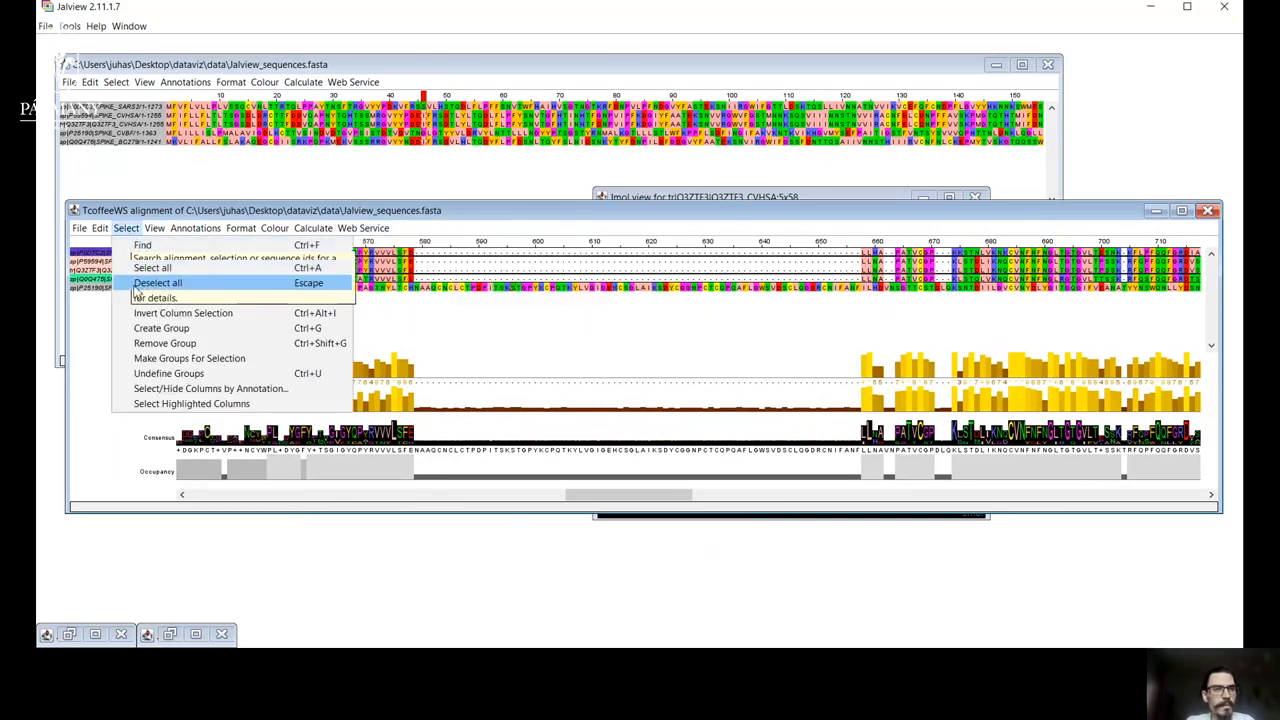
{"action": "left_click", "coordinate": [150, 269]}
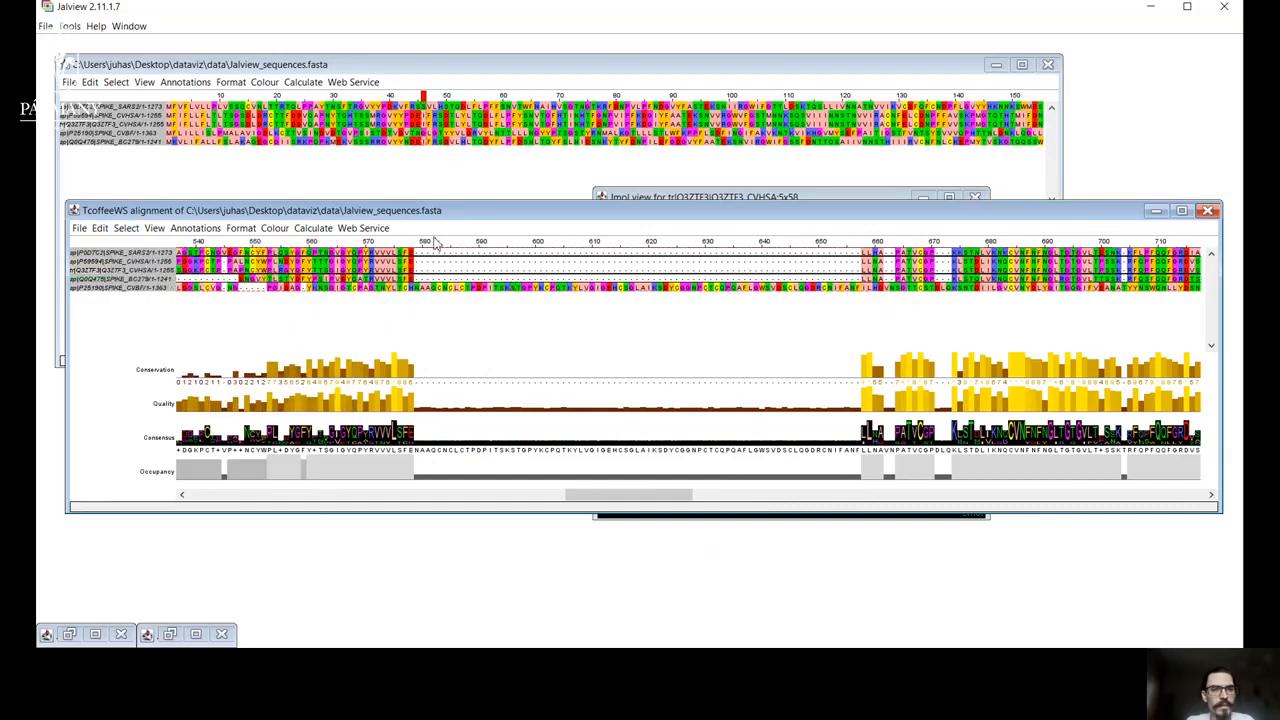
{"action": "left_click", "coordinate": [352, 229]}
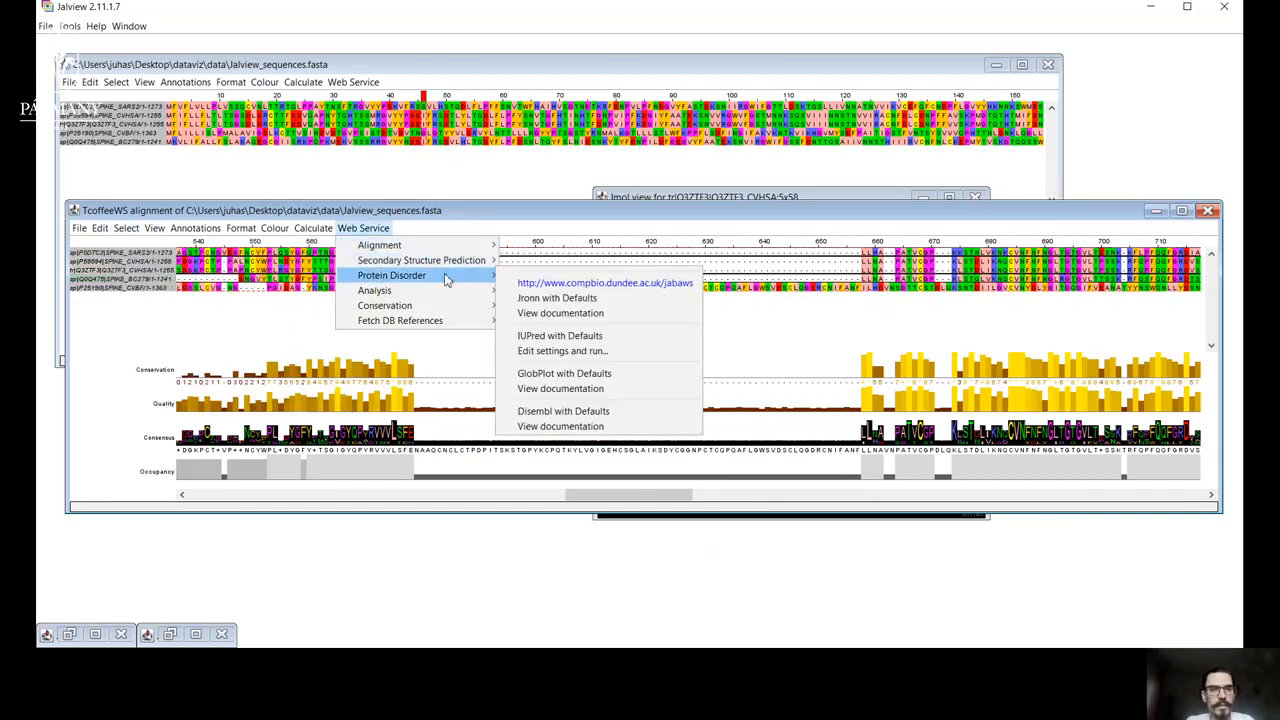
{"action": "mouse_move", "coordinate": [495, 278]}
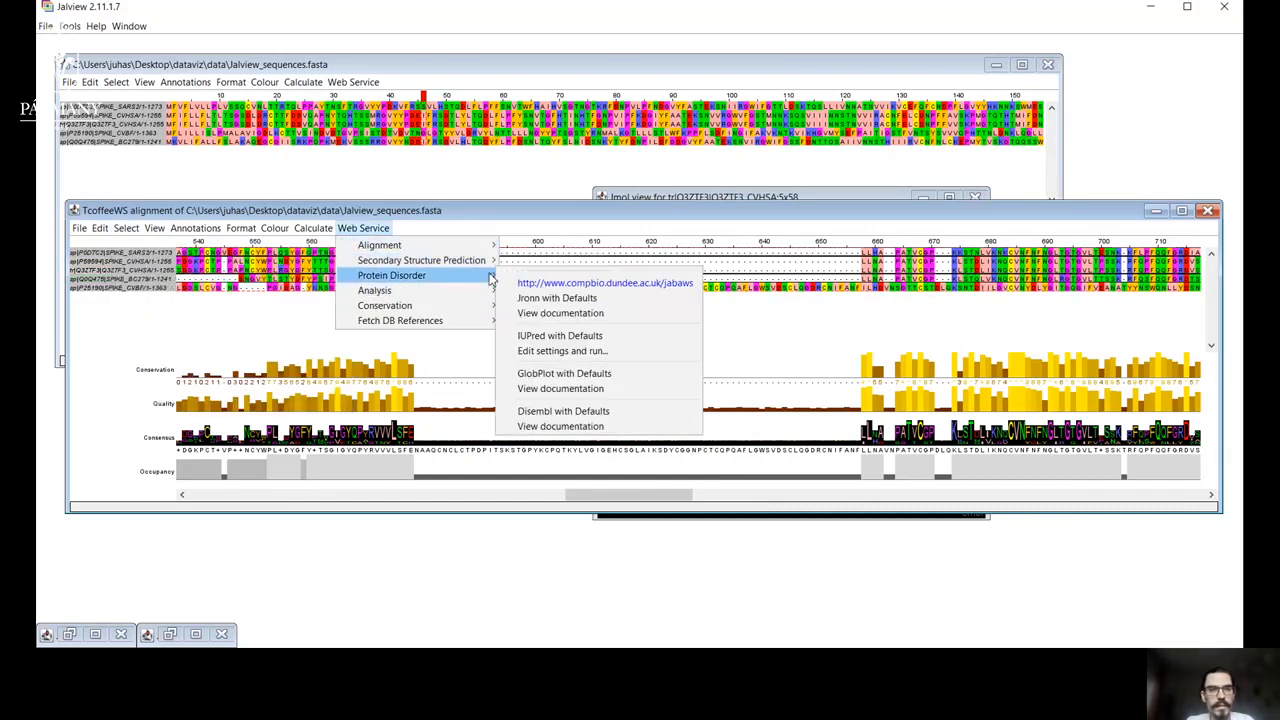
{"action": "left_click", "coordinate": [549, 337]}
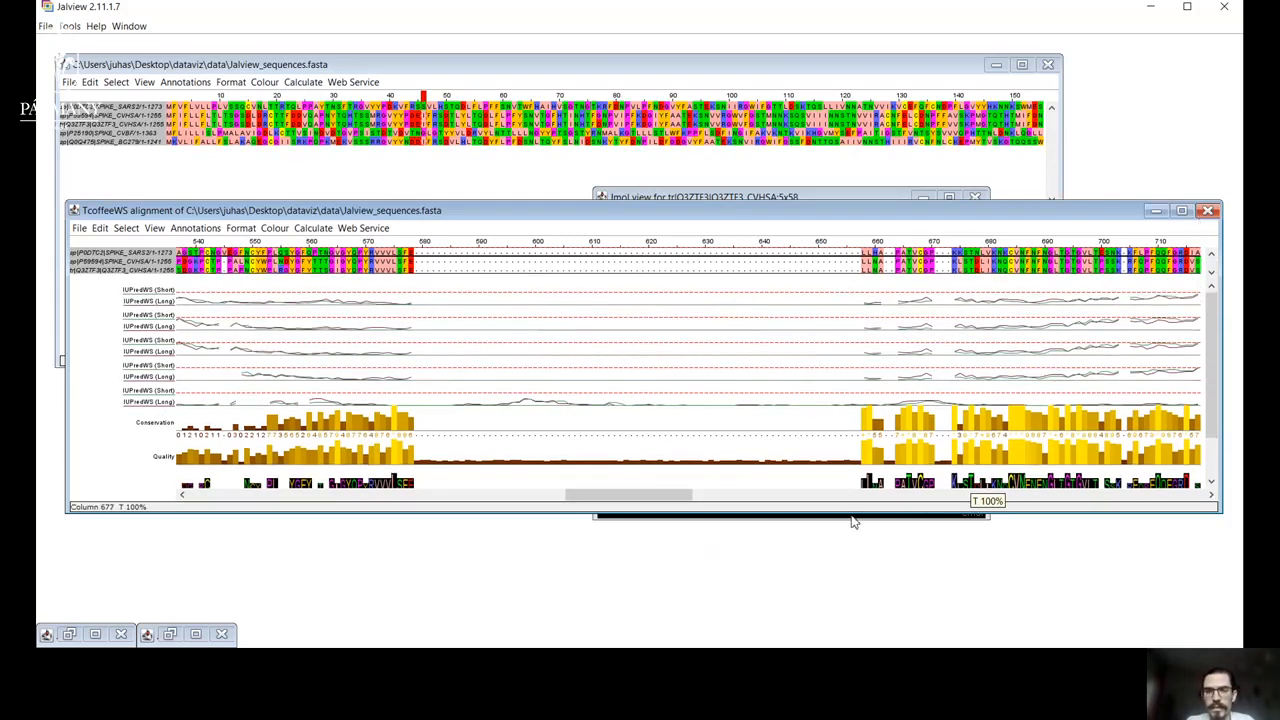
Enlarge the alignment window downwards and examine the IUPred short and long disorder tracks along earlier columns.
{"action": "left_click_drag", "start_coordinate": [850, 514], "coordinate": [846, 623]}
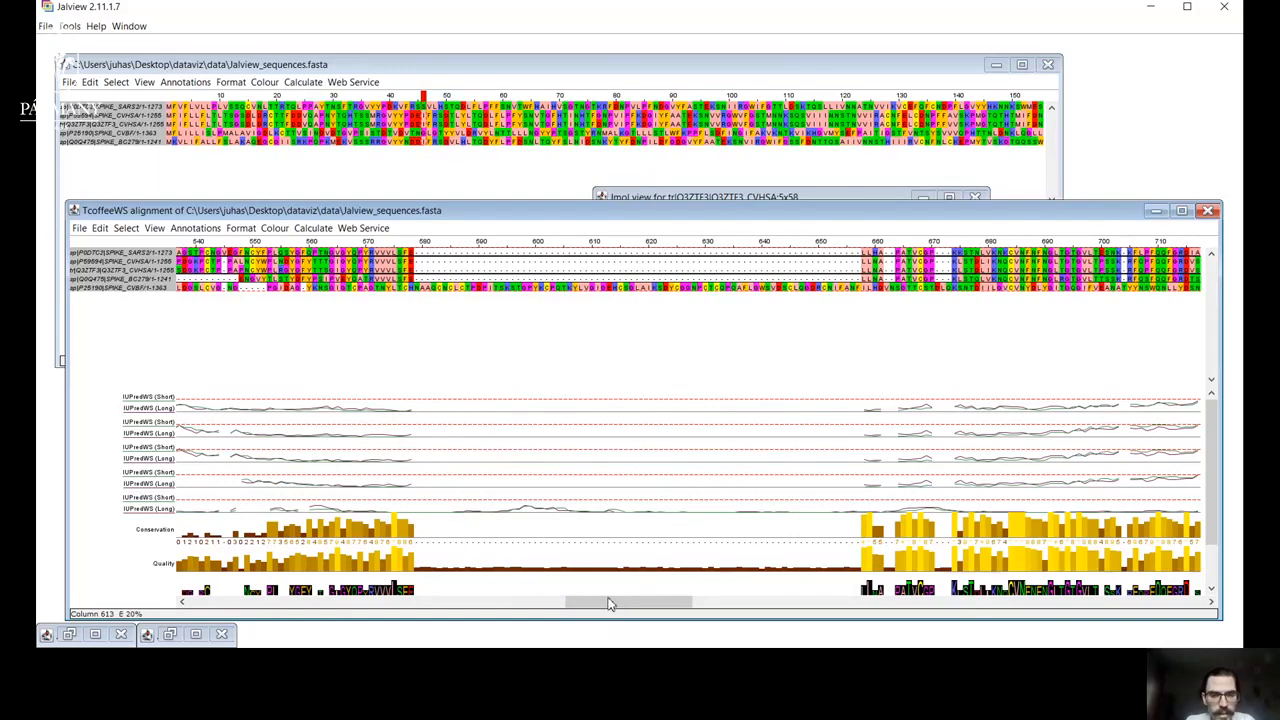
{"action": "mouse_move", "coordinate": [610, 608]}
{"action": "left_mouse_down"}
{"action": "mouse_move", "coordinate": [383, 609]}
{"action": "mouse_move", "coordinate": [203, 640]}
{"action": "mouse_move", "coordinate": [472, 603]}
{"action": "left_mouse_up"}
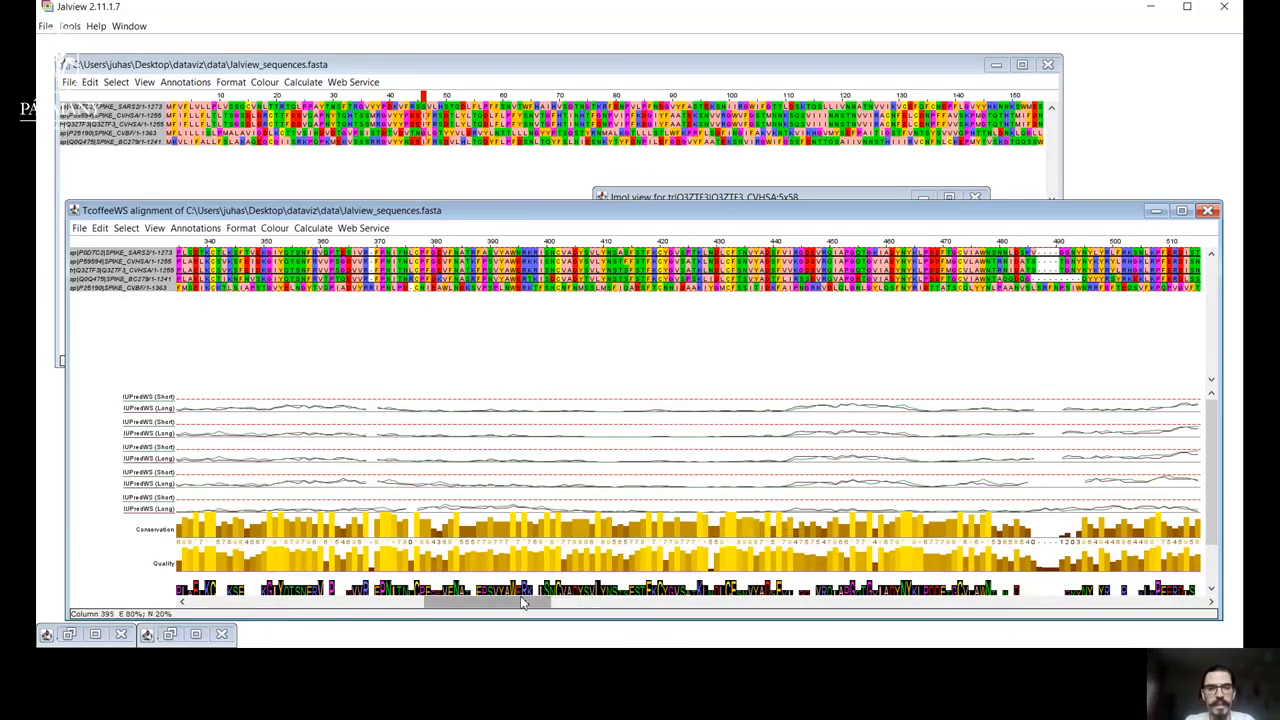
{"action": "left_click_drag", "start_coordinate": [520, 603], "coordinate": [515, 598]}
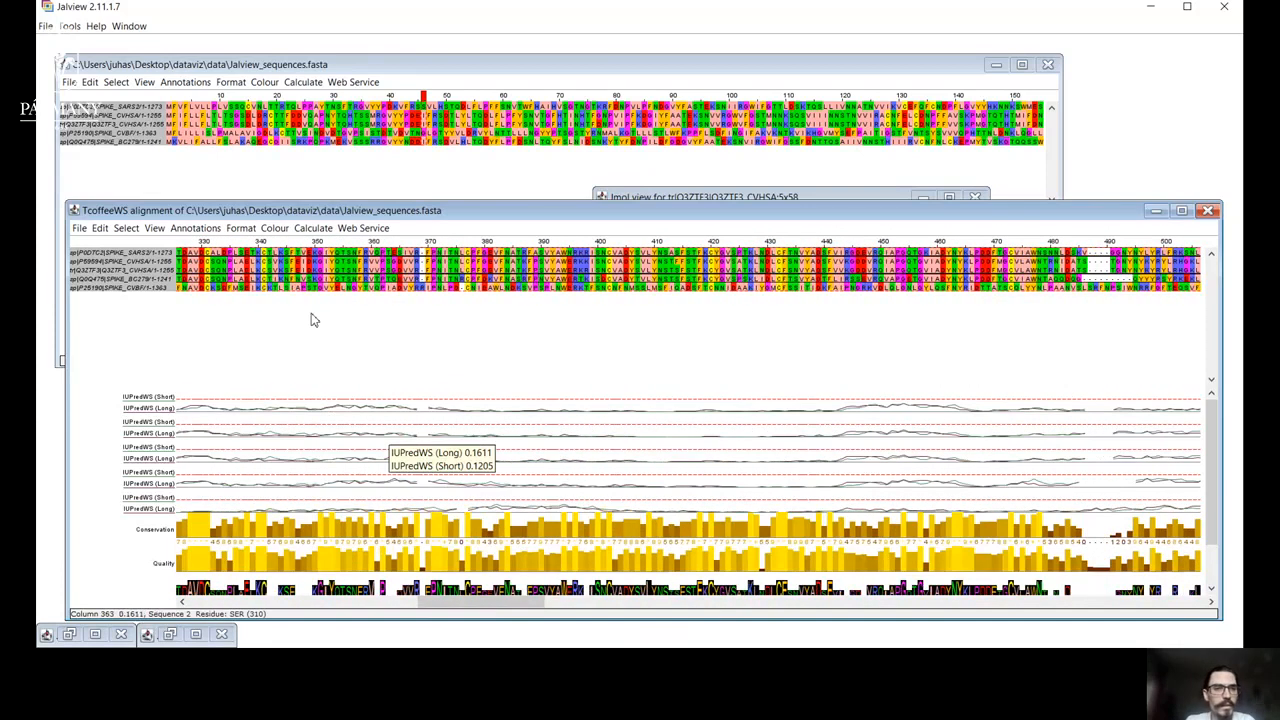
Colour the alignment by Helix Propensity and examine it alongside the disorder tracks through the later columns.
{"action": "left_click", "coordinate": [272, 228]}
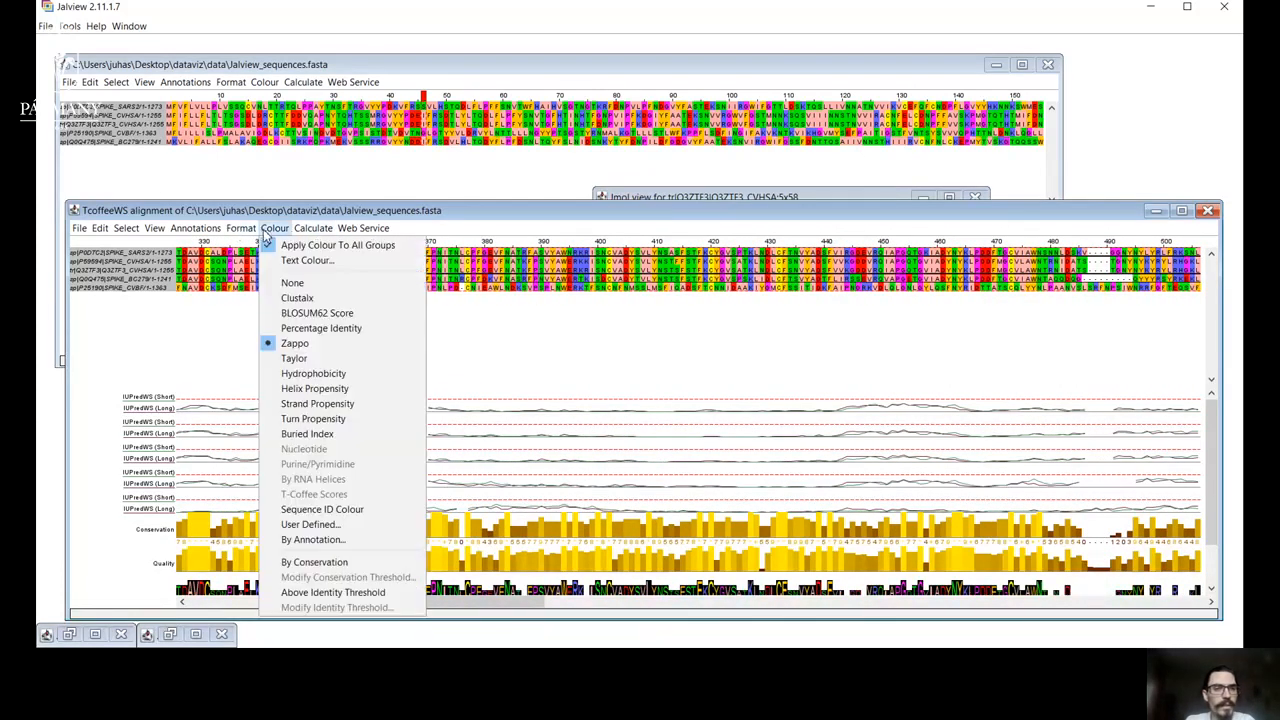
{"action": "left_click", "coordinate": [314, 388]}
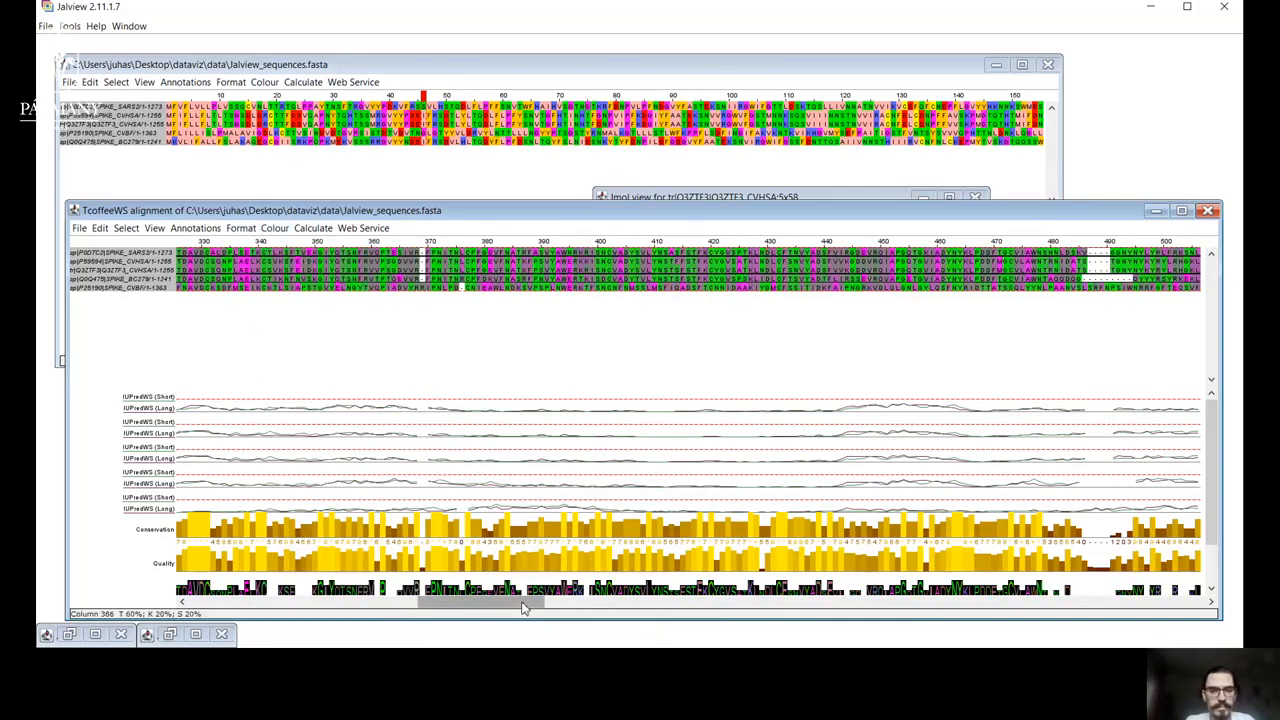
{"action": "left_click_drag", "start_coordinate": [520, 608], "coordinate": [750, 584]}
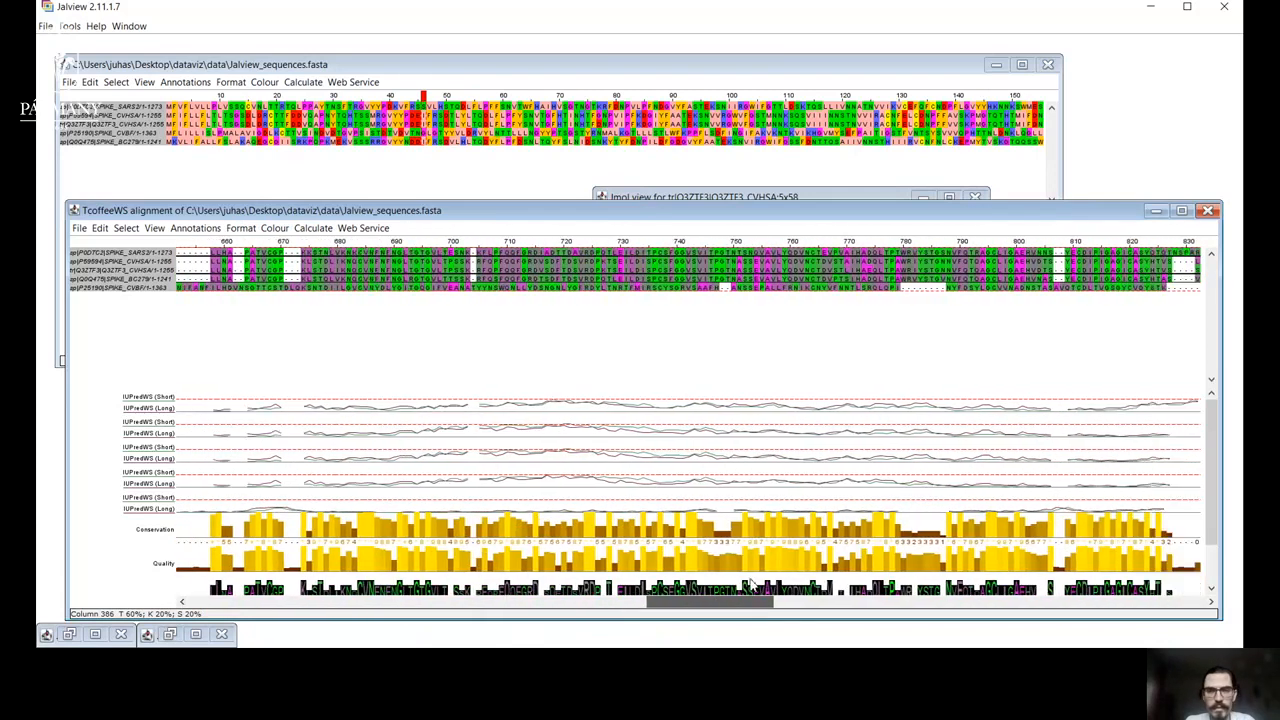
{"action": "left_click_drag", "start_coordinate": [751, 583], "coordinate": [869, 580]}
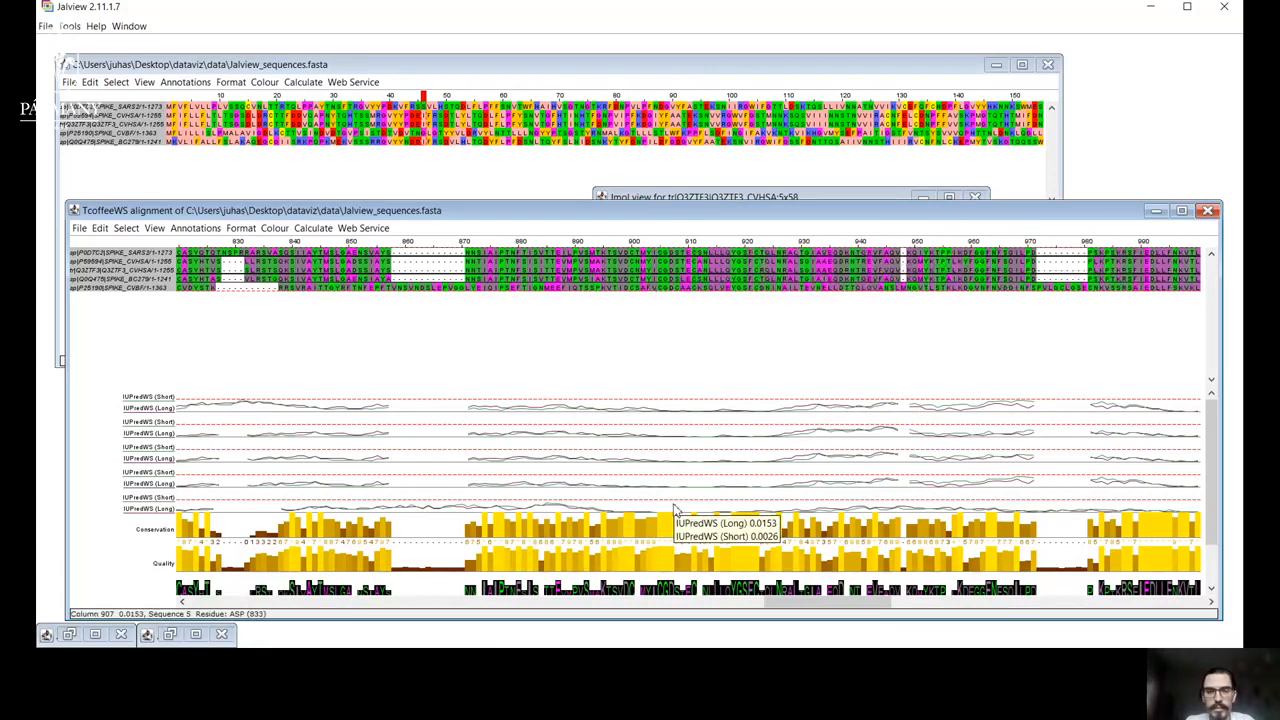
Run the JPred secondary structure prediction on the T-Coffee alignment.
{"action": "mouse_move", "coordinate": [827, 604]}
{"action": "left_mouse_down"}
{"action": "mouse_move", "coordinate": [913, 605]}
{"action": "mouse_move", "coordinate": [843, 628]}
{"action": "mouse_move", "coordinate": [1000, 620]}
{"action": "mouse_move", "coordinate": [673, 622]}
{"action": "left_mouse_up"}
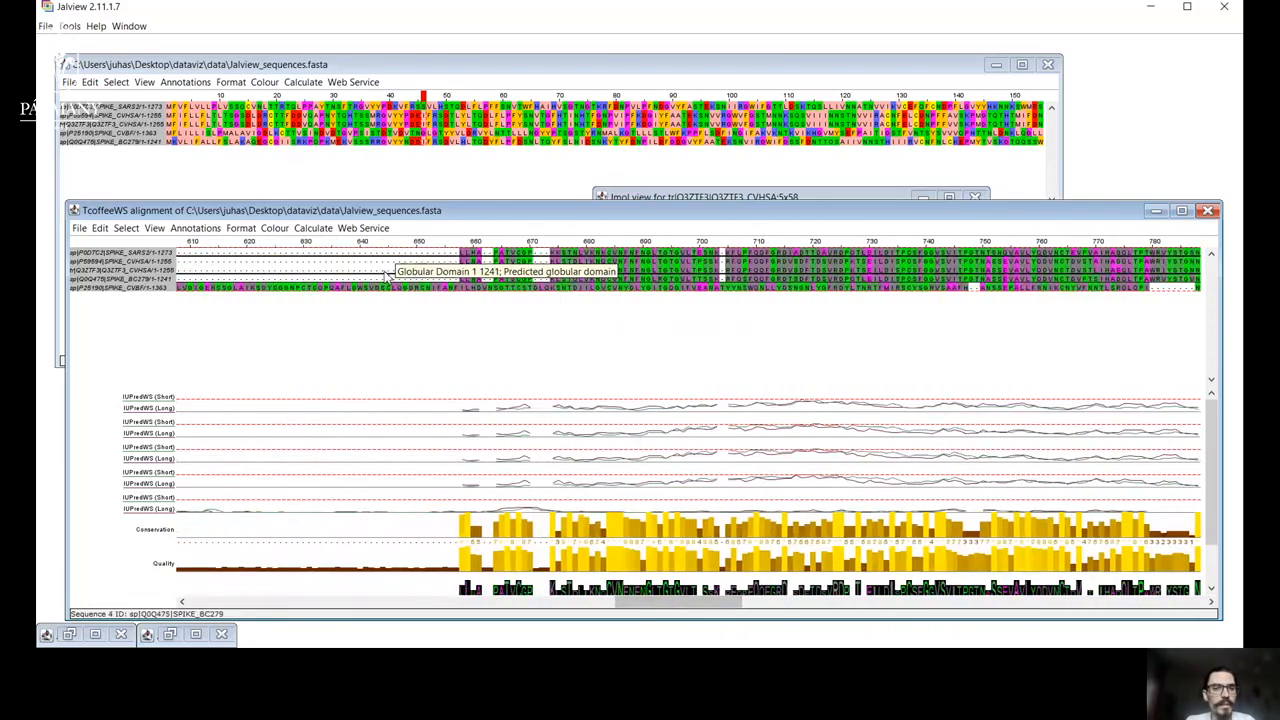
{"action": "left_click", "coordinate": [366, 228]}
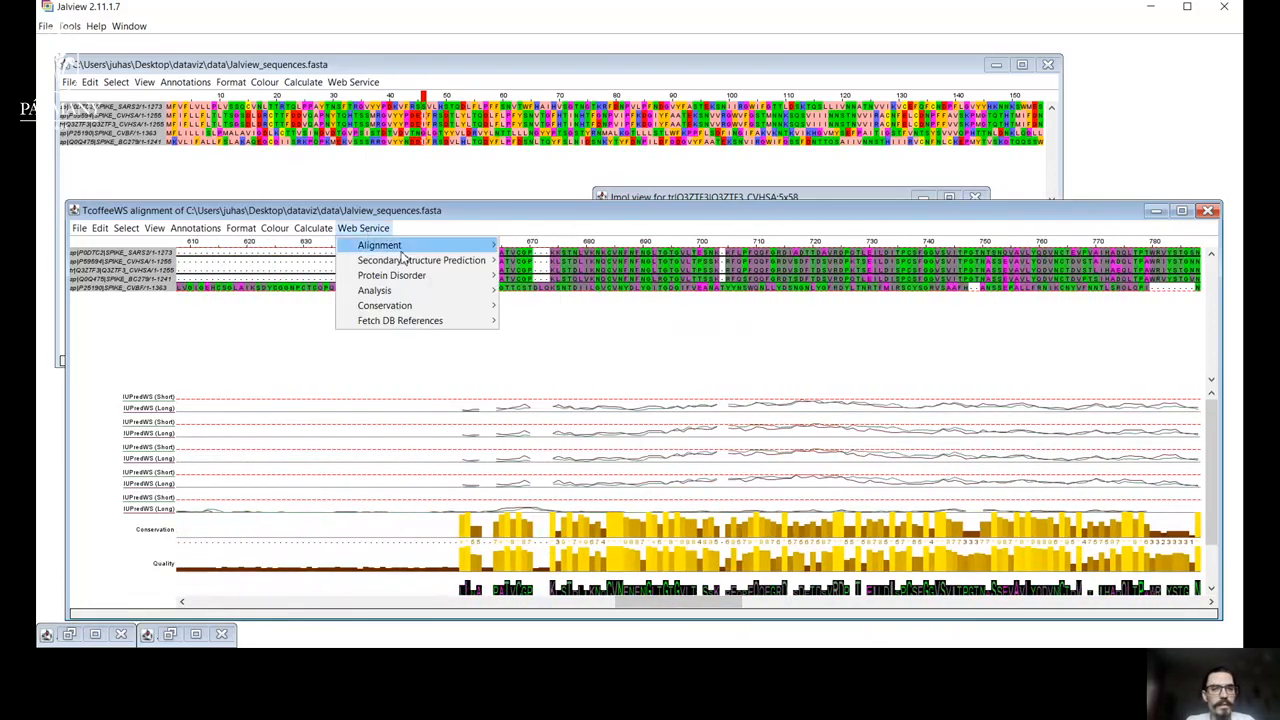
{"action": "mouse_move", "coordinate": [488, 261]}
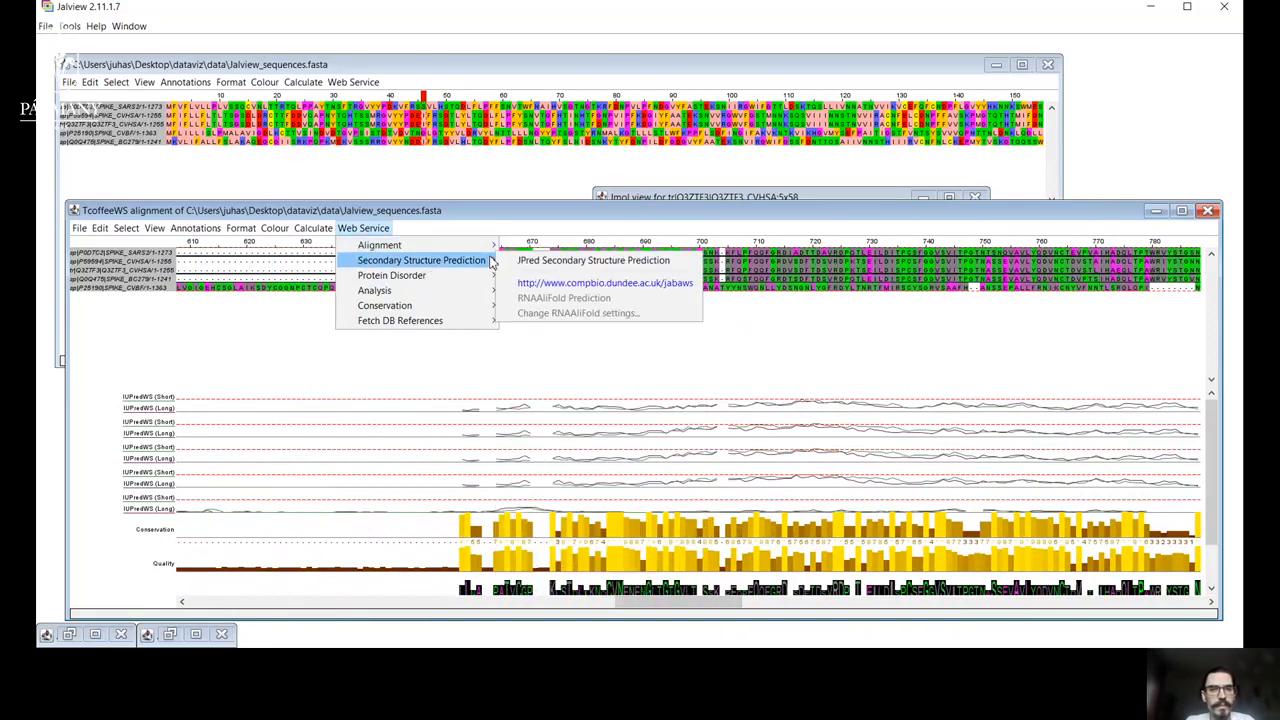
{"action": "left_click", "coordinate": [565, 261]}
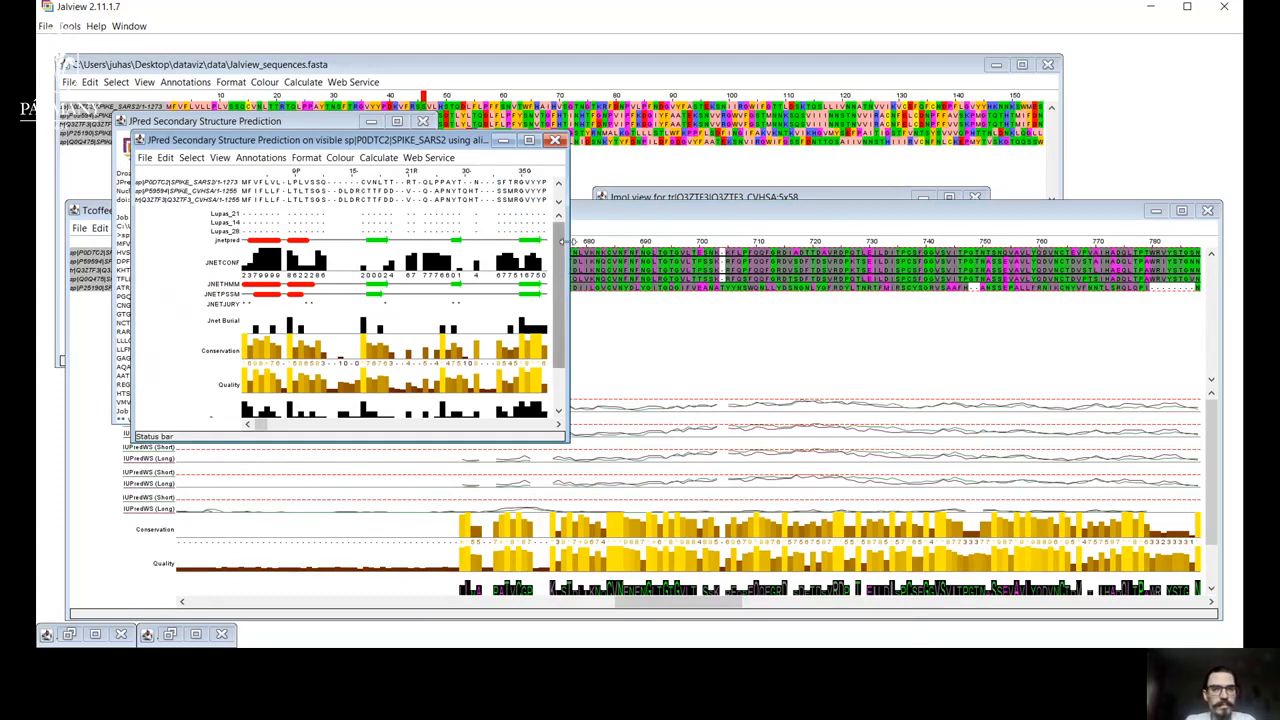
Enlarge the JPred prediction window in width and height and colour its sequences with the Zappo scheme.
{"action": "left_click_drag", "start_coordinate": [566, 268], "coordinate": [1106, 334]}
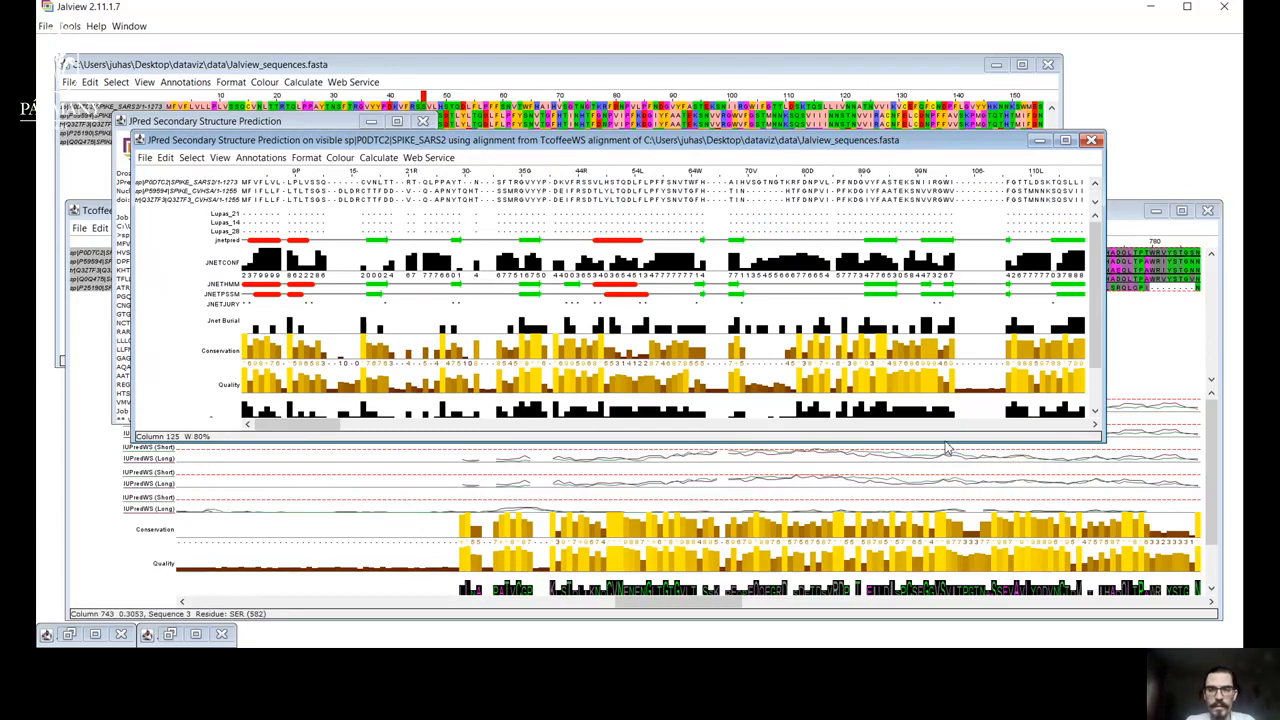
{"action": "left_click_drag", "start_coordinate": [946, 440], "coordinate": [942, 566]}
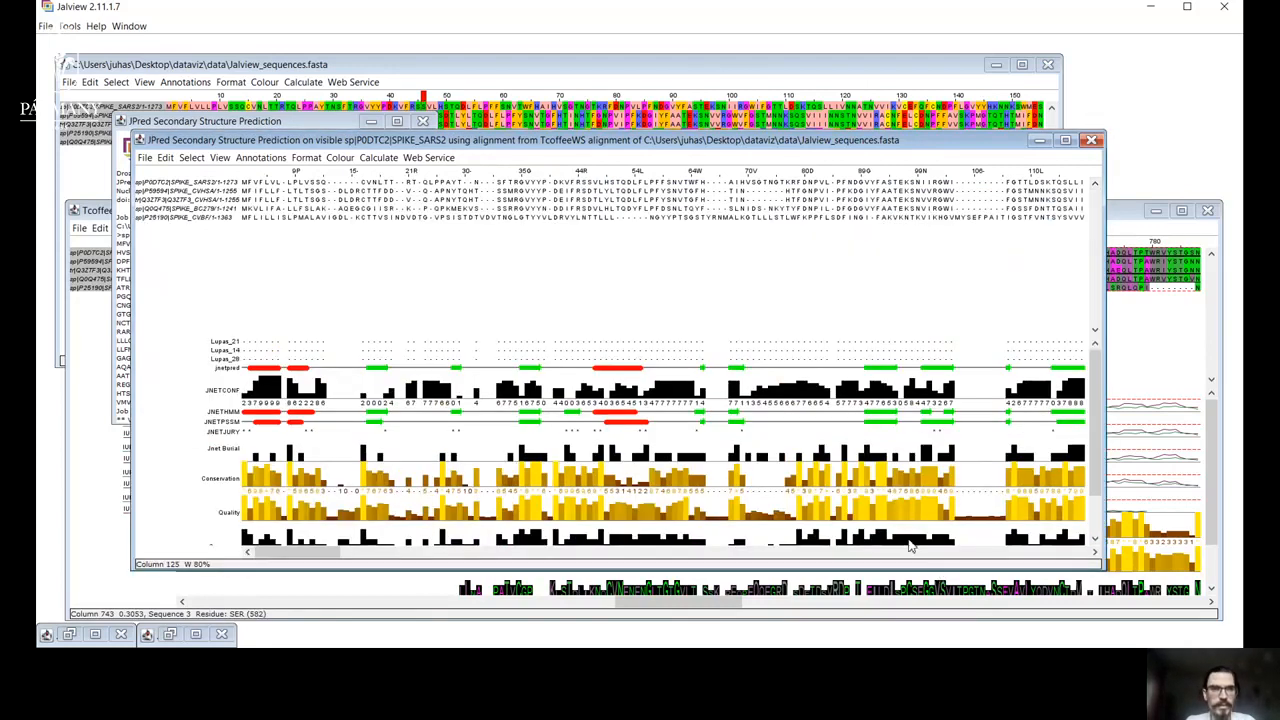
{"action": "left_click", "coordinate": [340, 158]}
{"action": "left_click", "coordinate": [385, 278]}
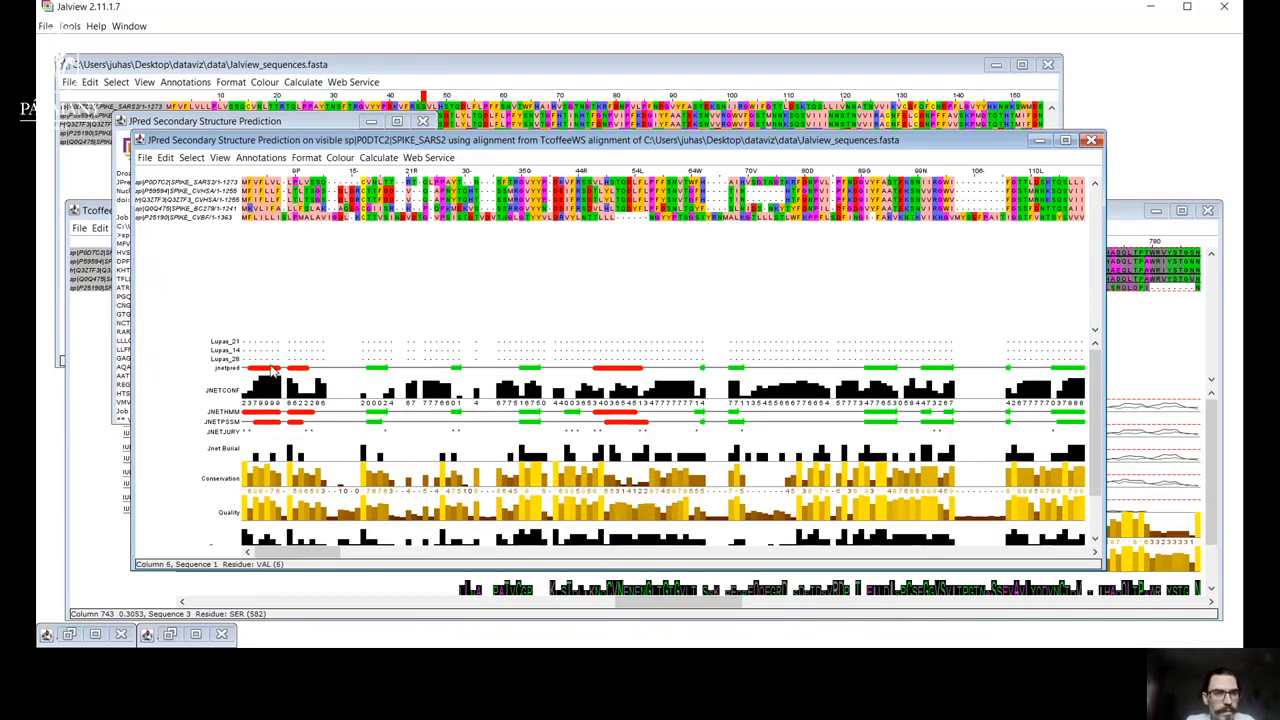
Examine the JPred helix and strand tracks through the middle columns and compare them with the T-Coffee alignment's IUPred disorder tracks in later columns.
{"action": "left_click_drag", "start_coordinate": [287, 554], "coordinate": [508, 515]}
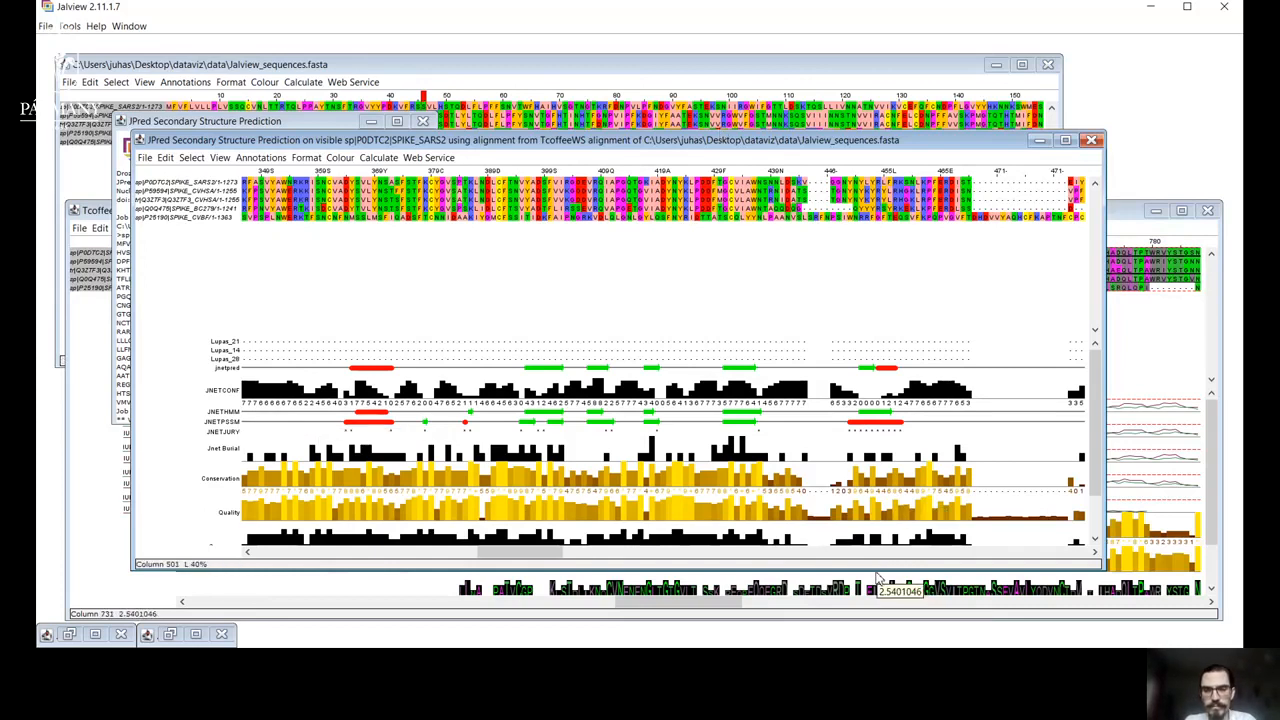
{"action": "mouse_move", "coordinate": [875, 570]}
{"action": "left_mouse_down"}
{"action": "mouse_move", "coordinate": [760, 452]}
{"action": "mouse_move", "coordinate": [585, 428]}
{"action": "mouse_move", "coordinate": [718, 406]}
{"action": "mouse_move", "coordinate": [840, 407]}
{"action": "left_mouse_up"}
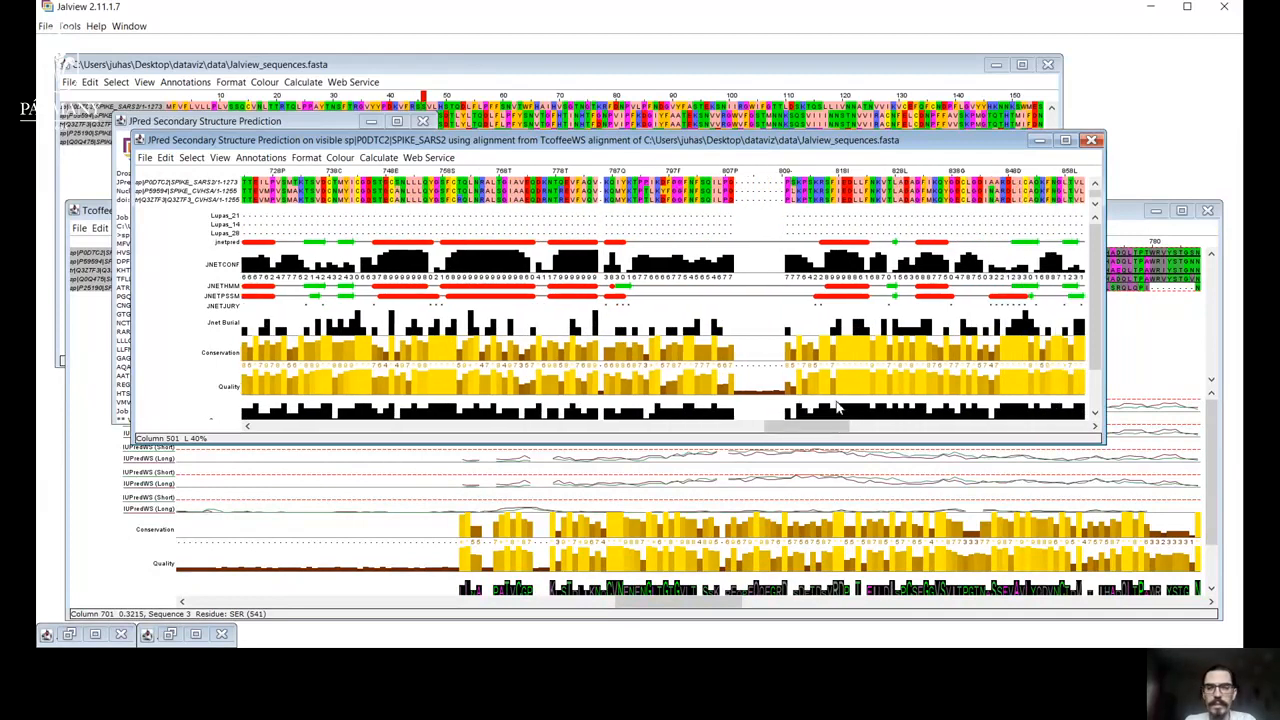
{"action": "left_click", "coordinate": [1143, 354]}
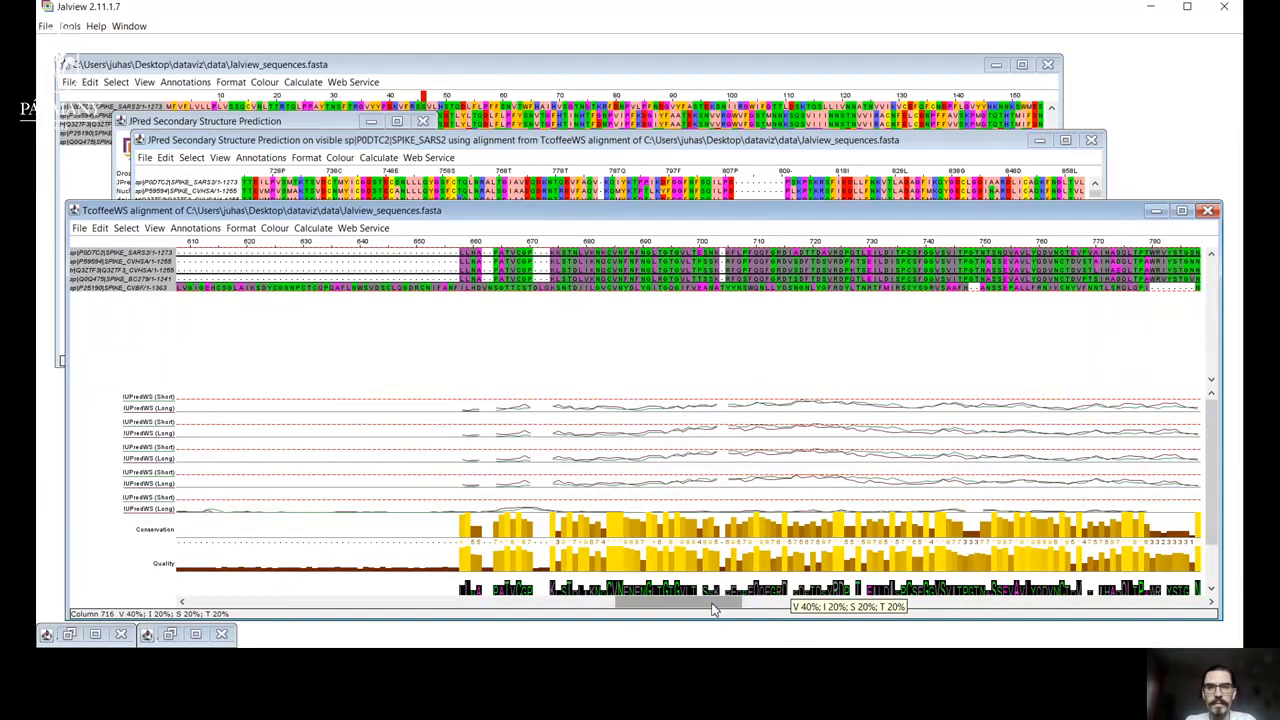
{"action": "left_click_drag", "start_coordinate": [714, 609], "coordinate": [772, 601]}
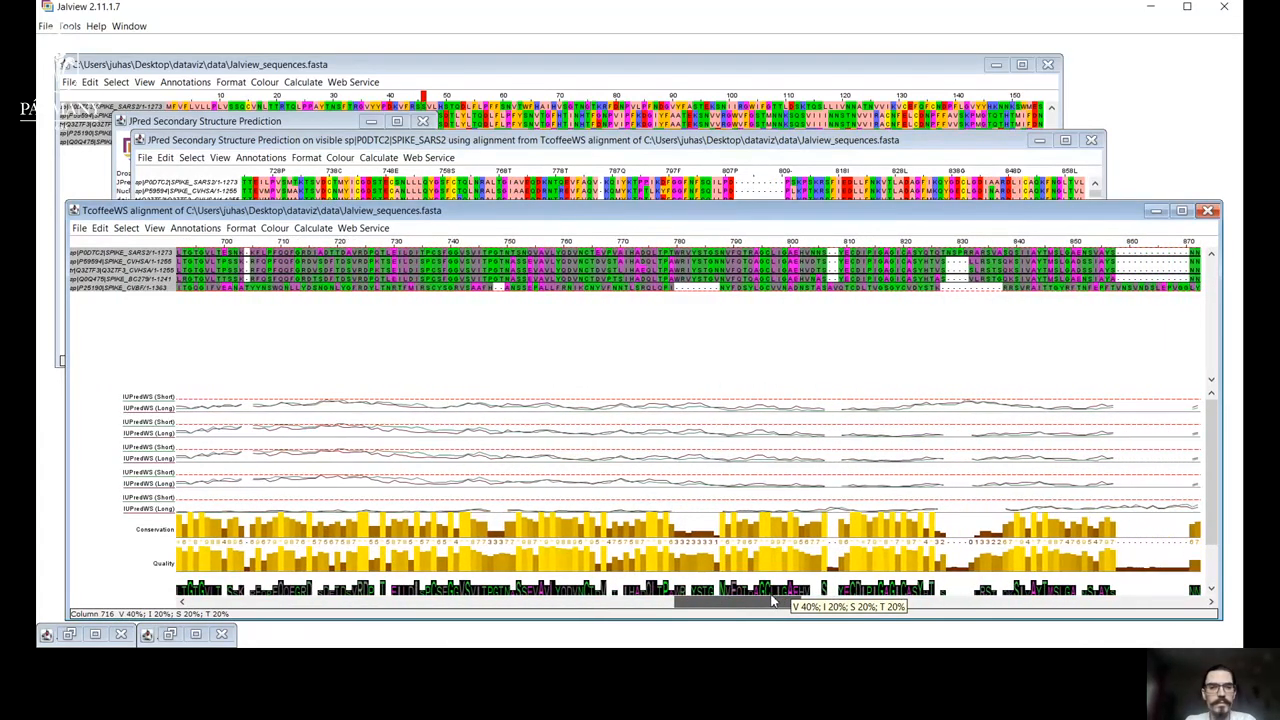
{"action": "left_click_drag", "start_coordinate": [772, 601], "coordinate": [982, 600]}
Examine the JPred secondary structure and Lupas coiled-coil tracks at the end of the alignment and back around residues 928 to 1058.
{"action": "left_click", "coordinate": [965, 150]}
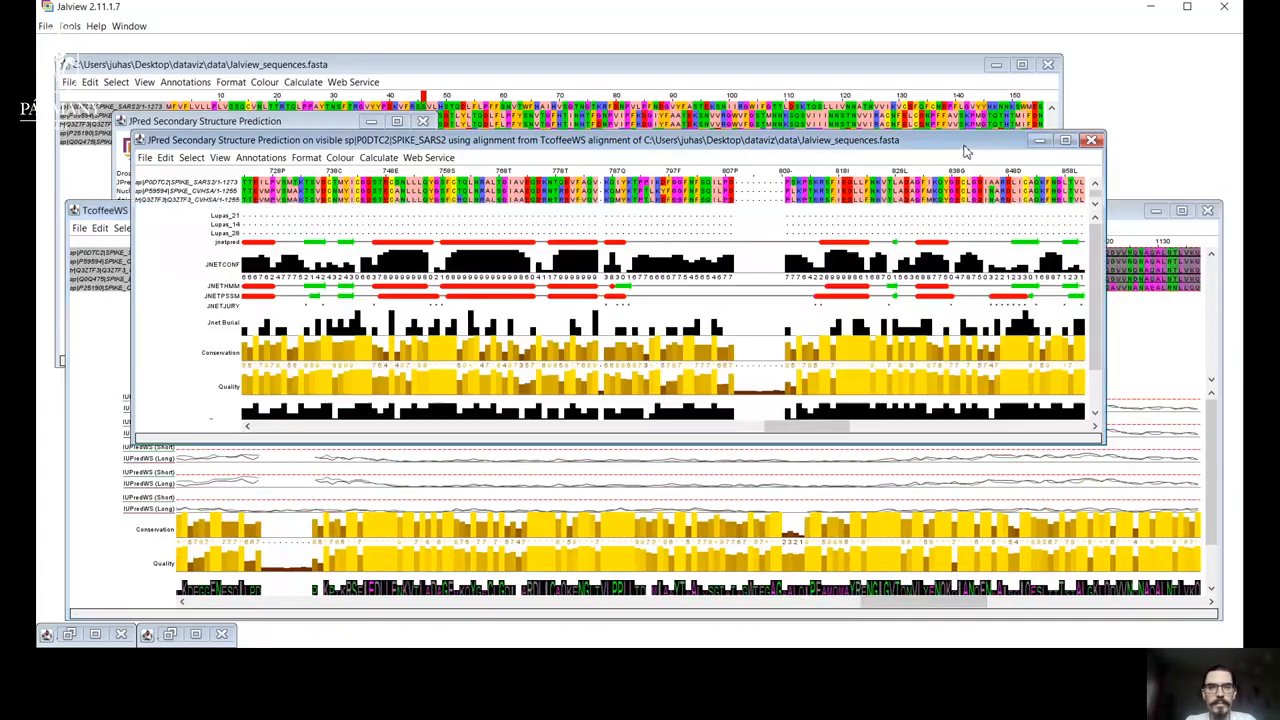
{"action": "mouse_move", "coordinate": [815, 428]}
{"action": "left_mouse_down"}
{"action": "mouse_move", "coordinate": [932, 413]}
{"action": "mouse_move", "coordinate": [1079, 424]}
{"action": "left_mouse_up"}
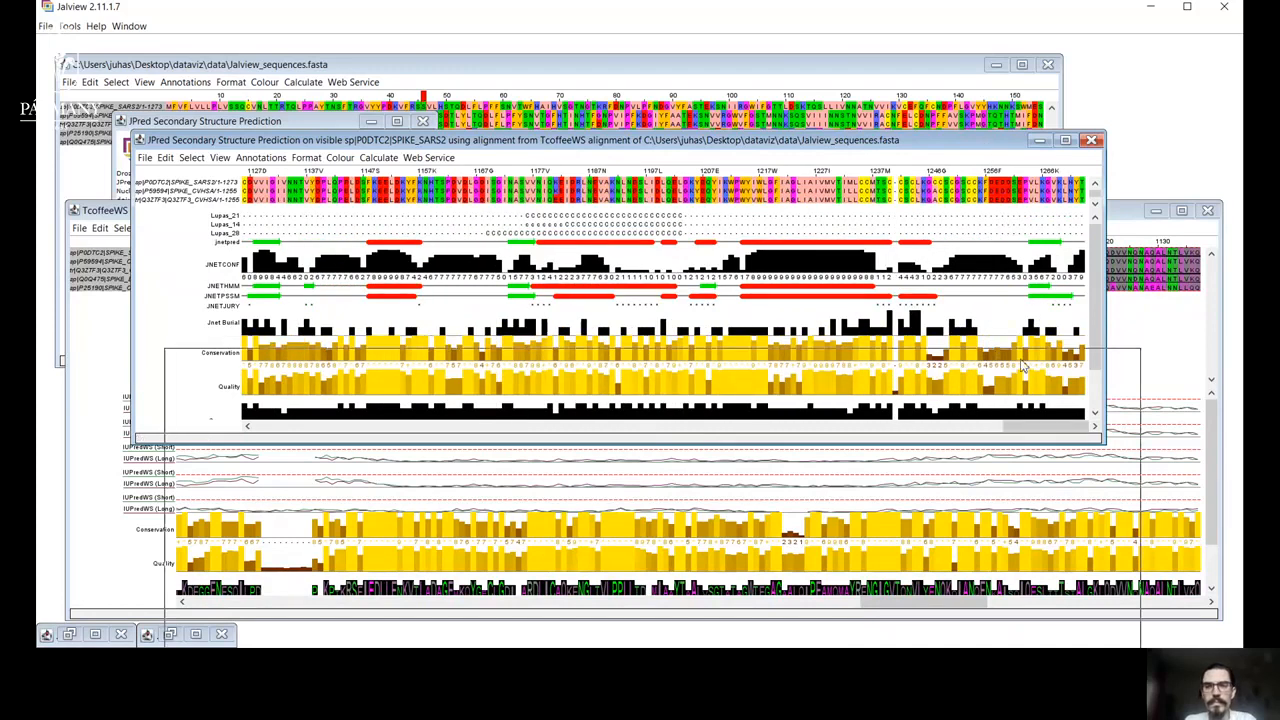
{"action": "left_click_drag", "start_coordinate": [988, 144], "coordinate": [1022, 362]}
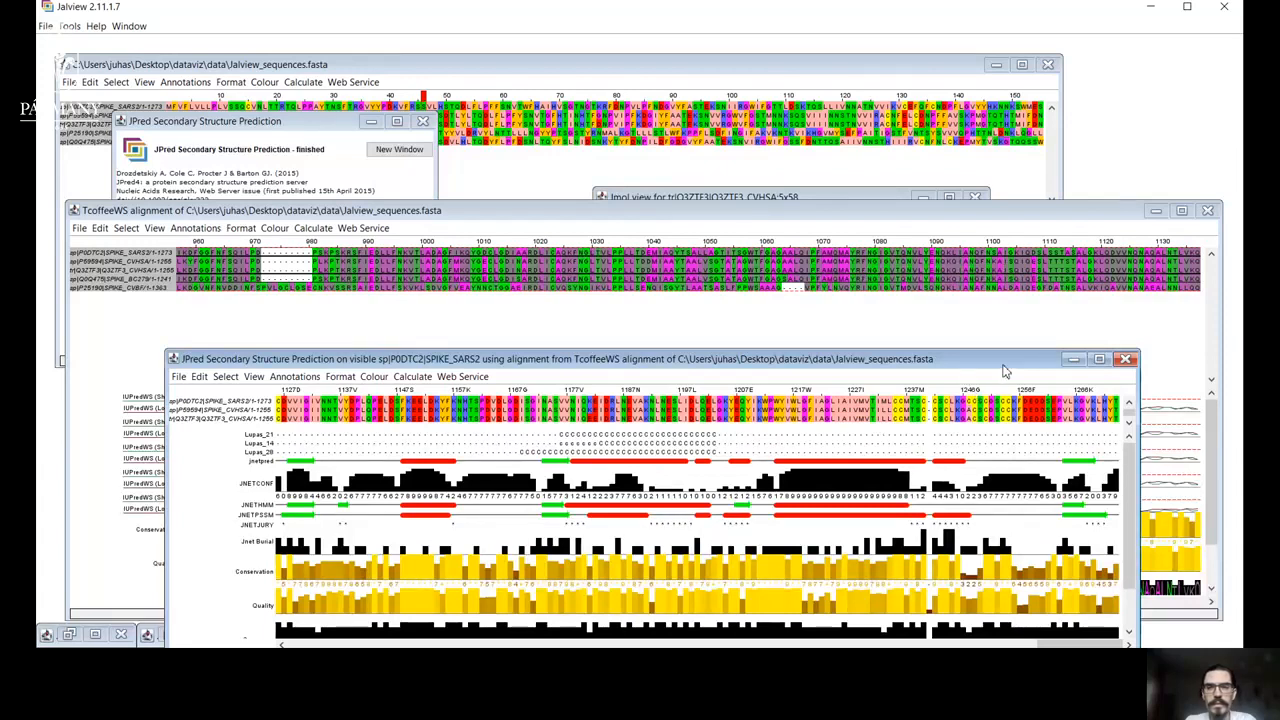
{"action": "left_click_drag", "start_coordinate": [1005, 364], "coordinate": [953, 131]}
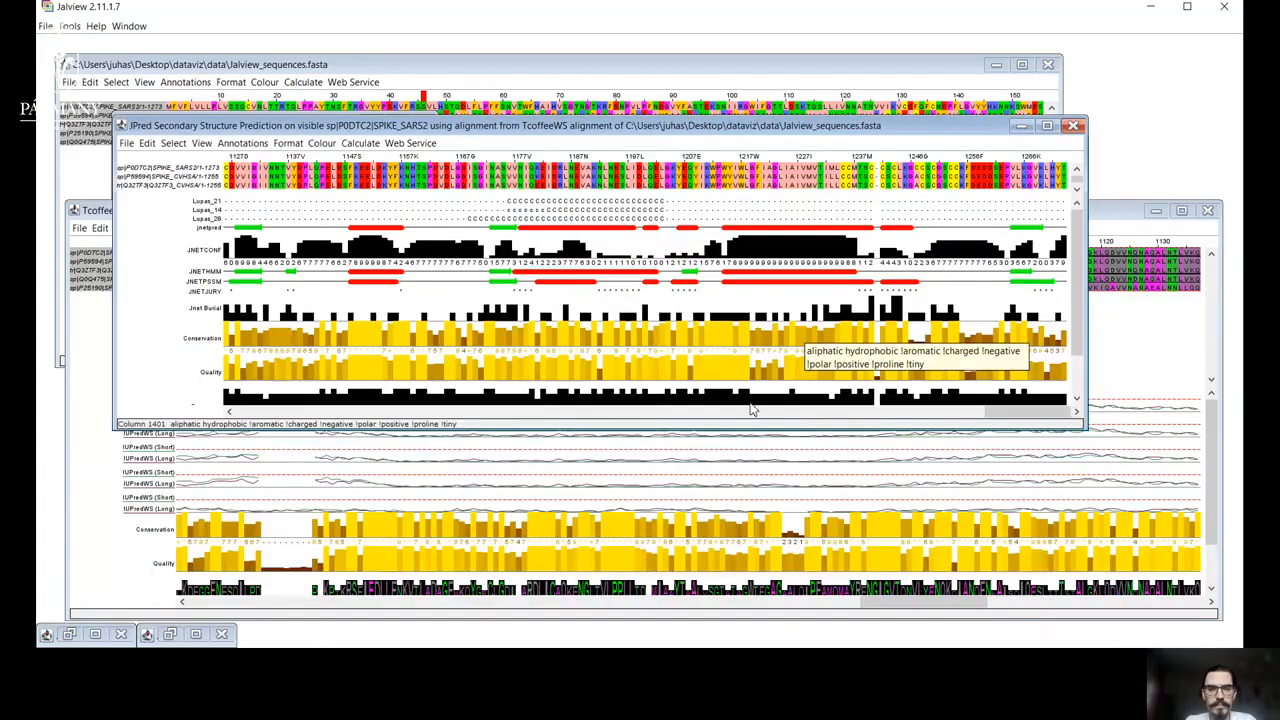
{"action": "mouse_move", "coordinate": [993, 418]}
{"action": "left_mouse_down"}
{"action": "mouse_move", "coordinate": [860, 424]}
{"action": "mouse_move", "coordinate": [882, 424]}
{"action": "left_mouse_up"}
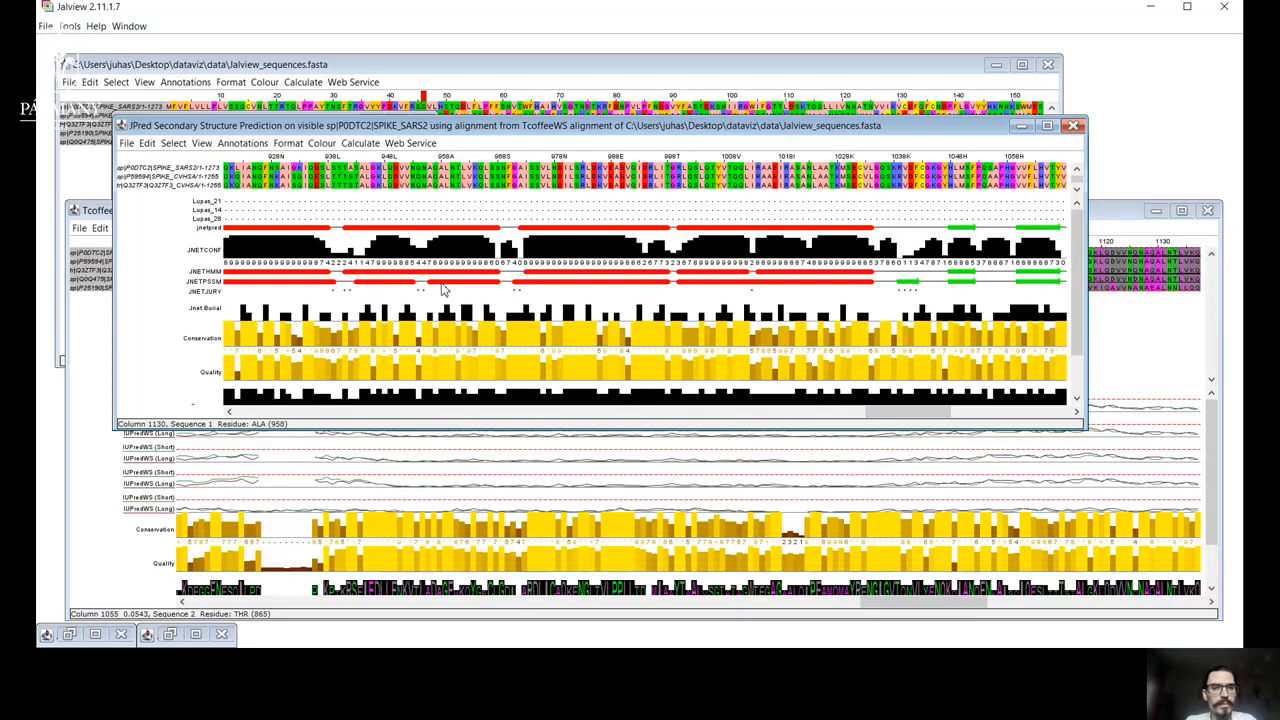
Move the T-Coffee alignment window lower so its disorder tracks can be compared with the JPred prediction tracks above.
{"action": "left_click", "coordinate": [1115, 212]}
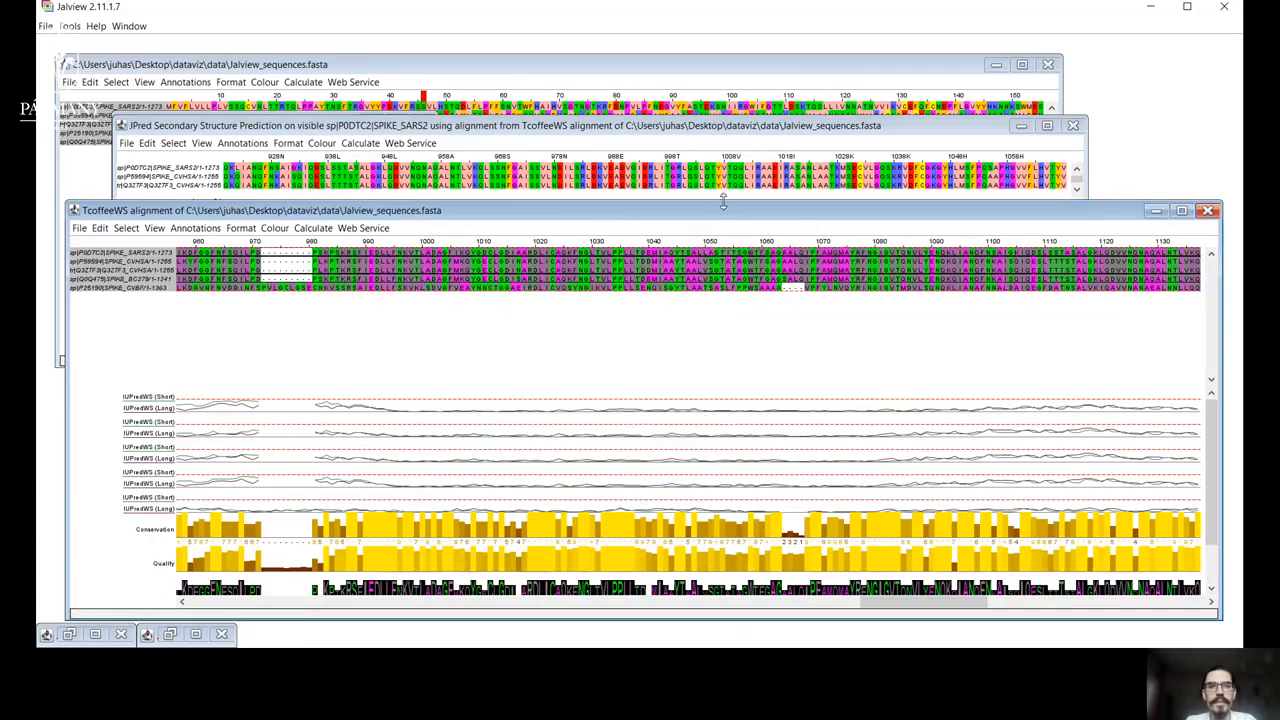
{"action": "left_click_drag", "start_coordinate": [731, 215], "coordinate": [711, 315]}
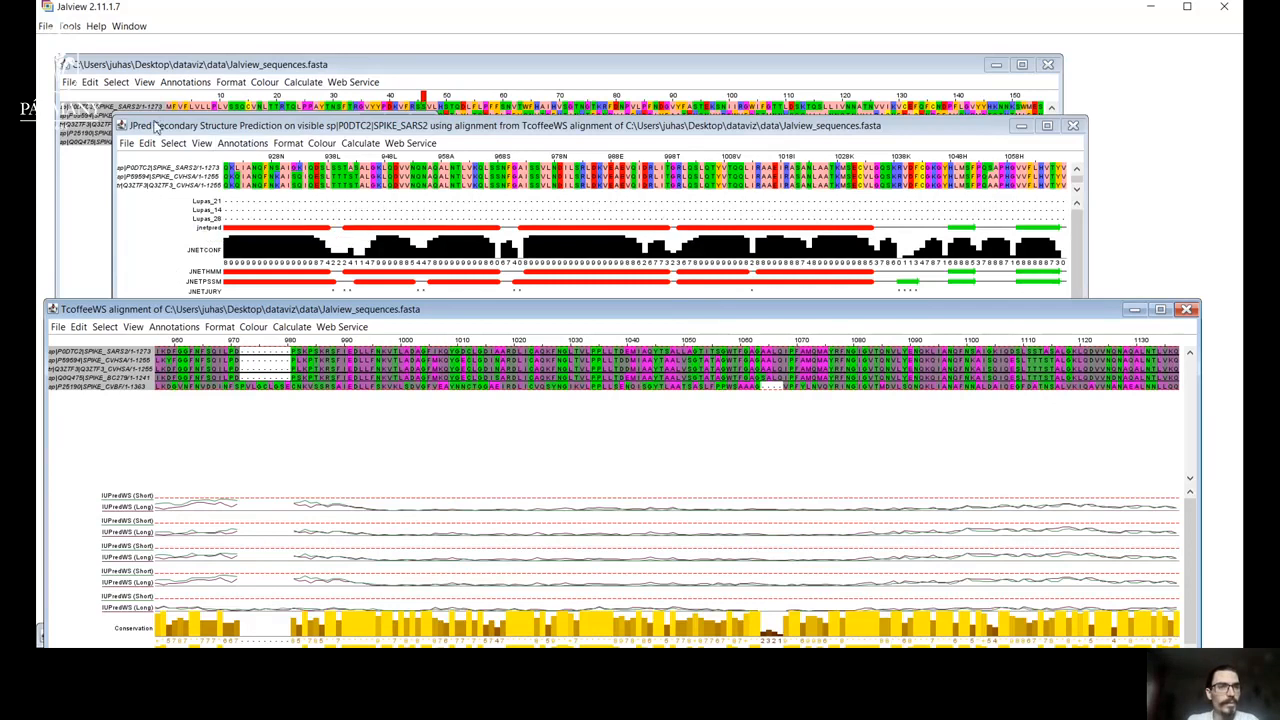
Review the saving options and image export formats offered for the JPred prediction alignment.
{"action": "left_click", "coordinate": [128, 143]}
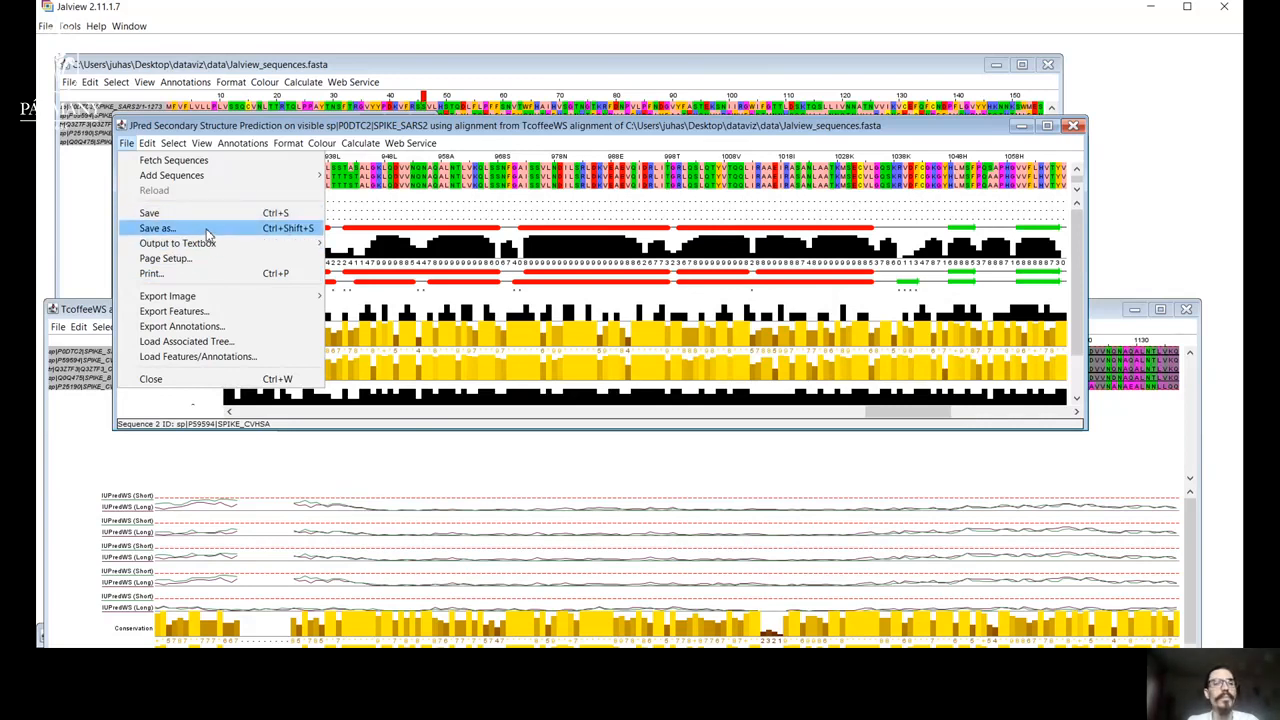
{"action": "mouse_move", "coordinate": [263, 300]}
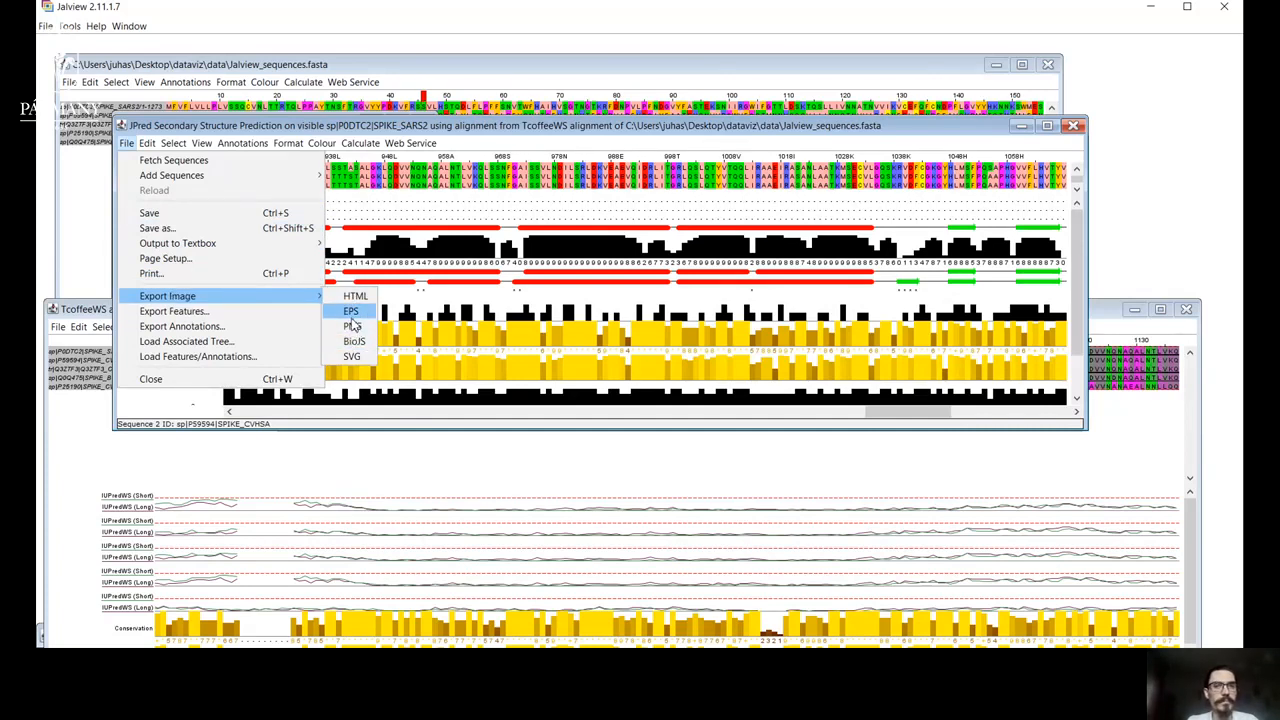
{"action": "left_click", "coordinate": [1192, 240]}
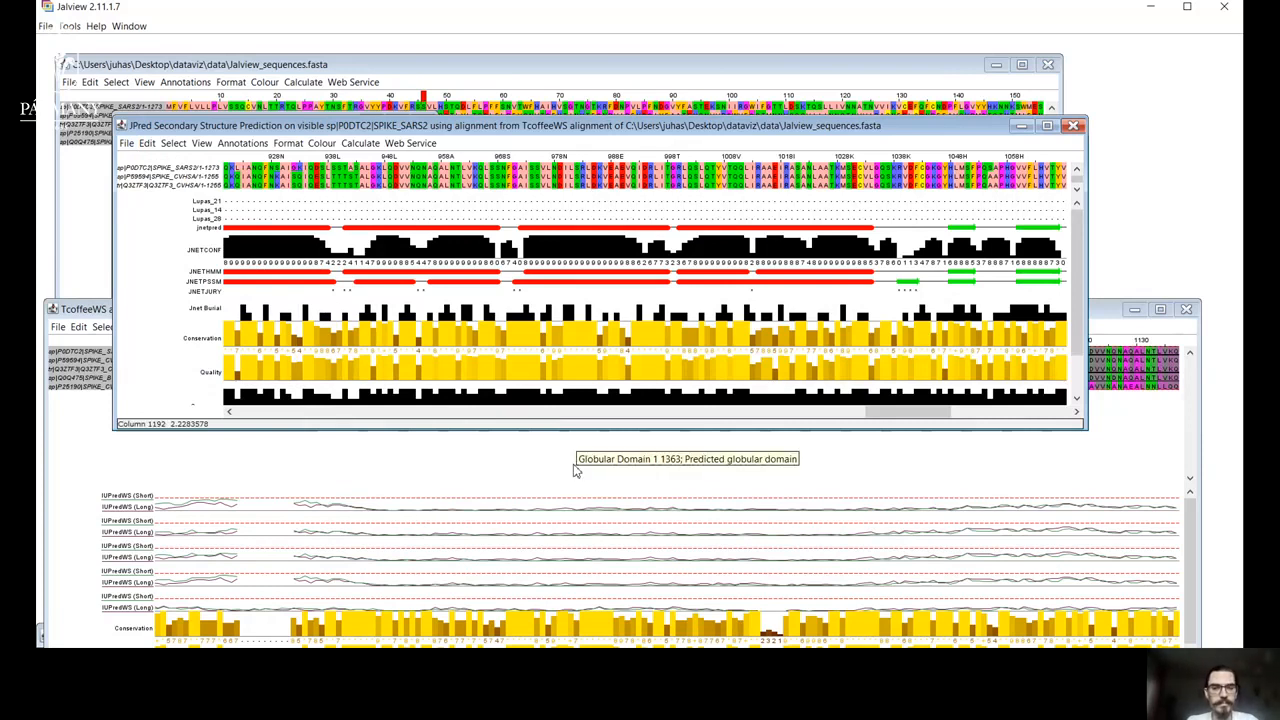
{"action": "key", "text": "alt+Tab"}
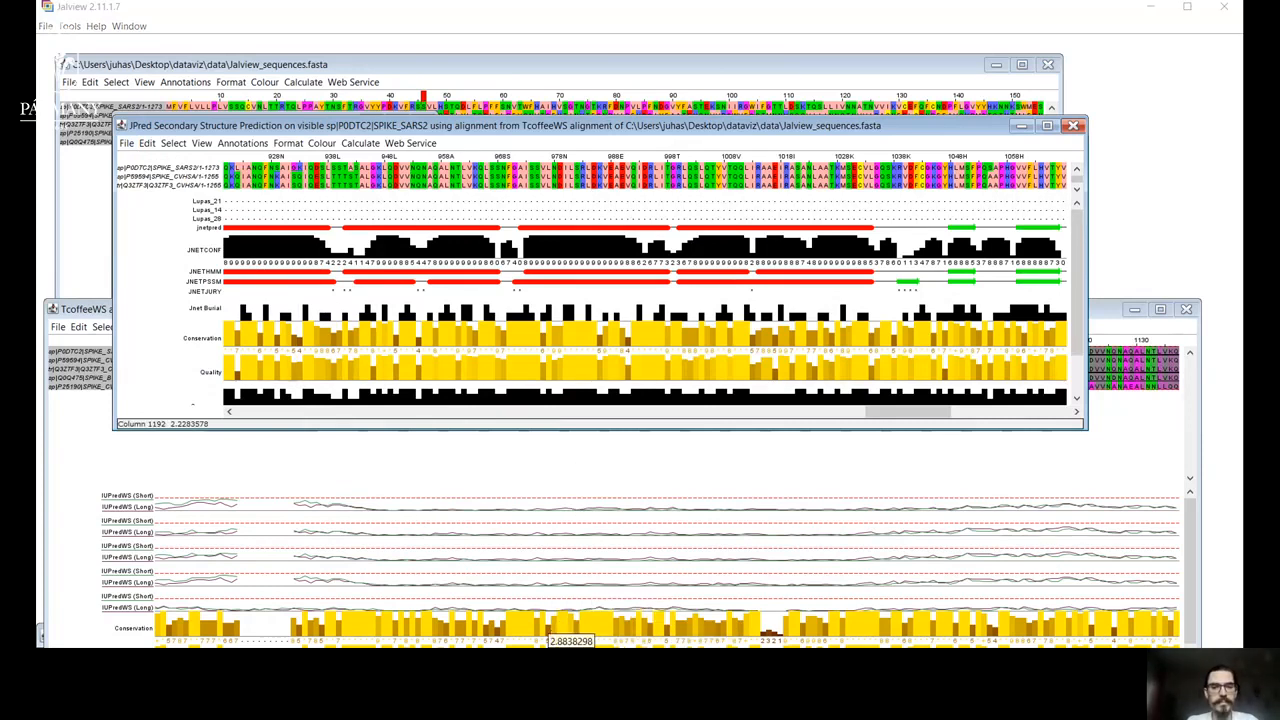